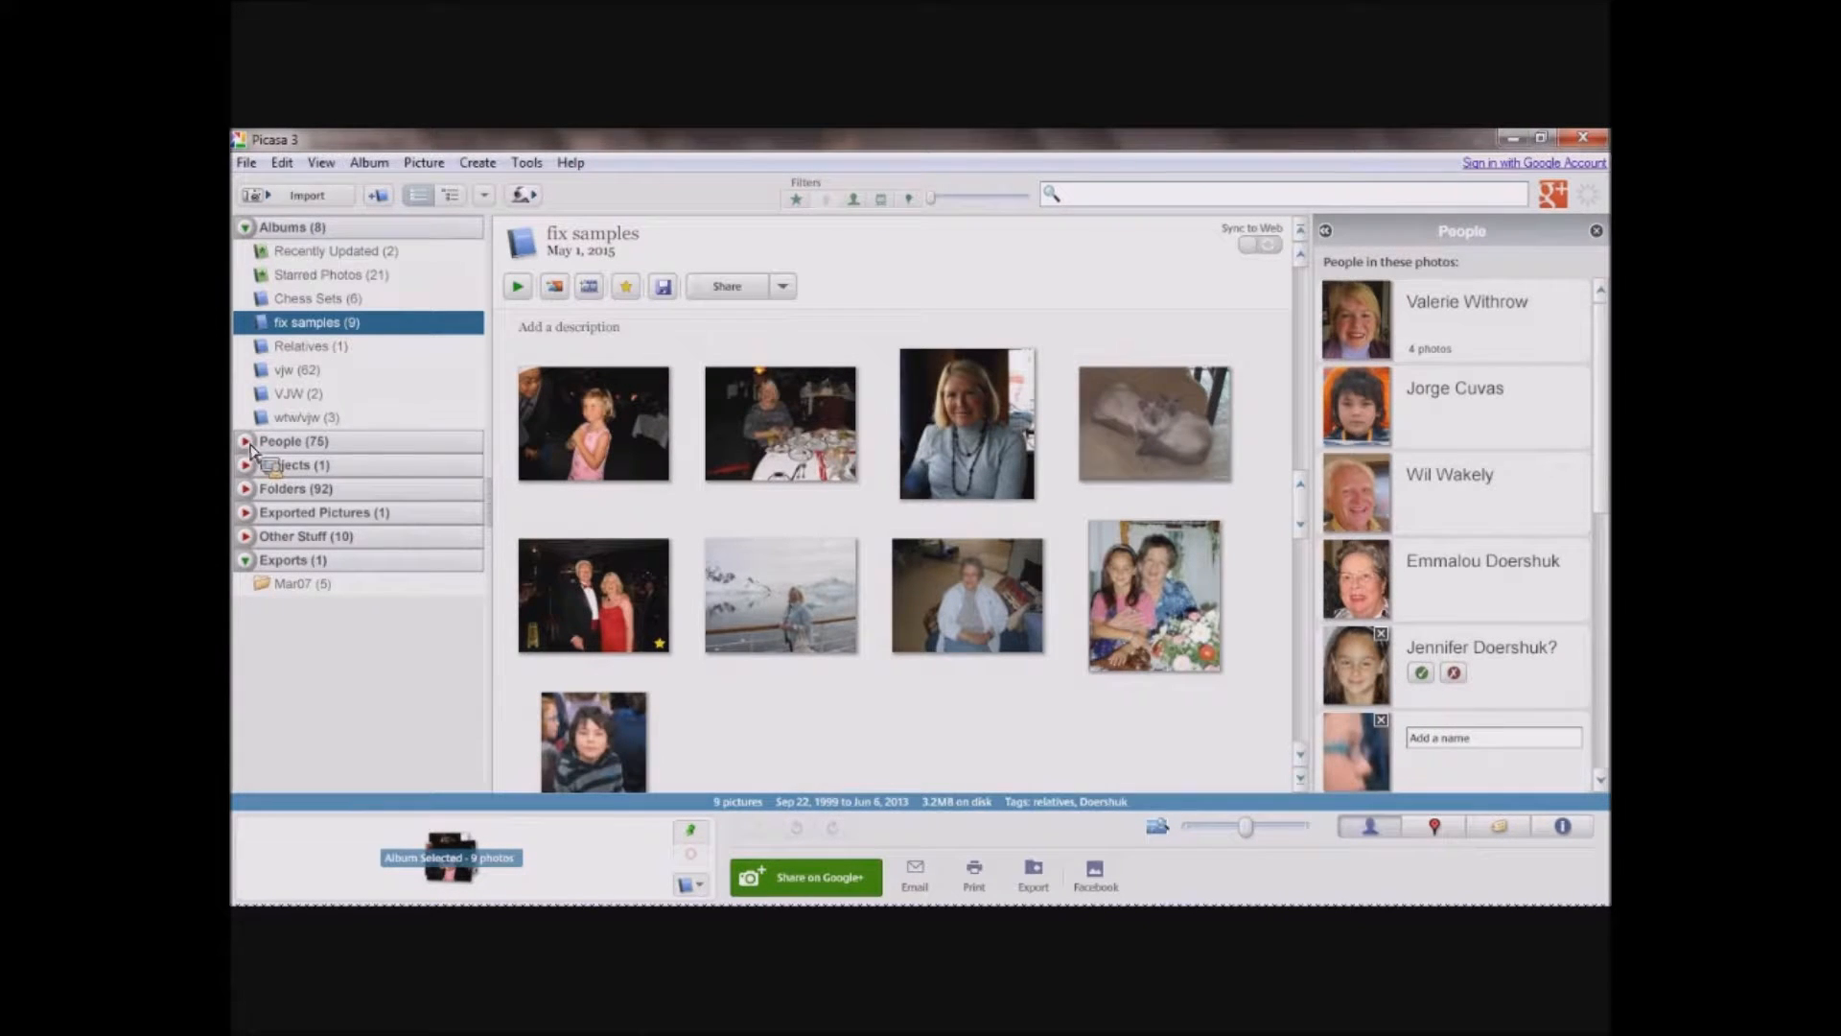
# Look through the People collection, including one person's photos, and the Folders collection, collapsing each one again.
pyautogui.click(247, 443)
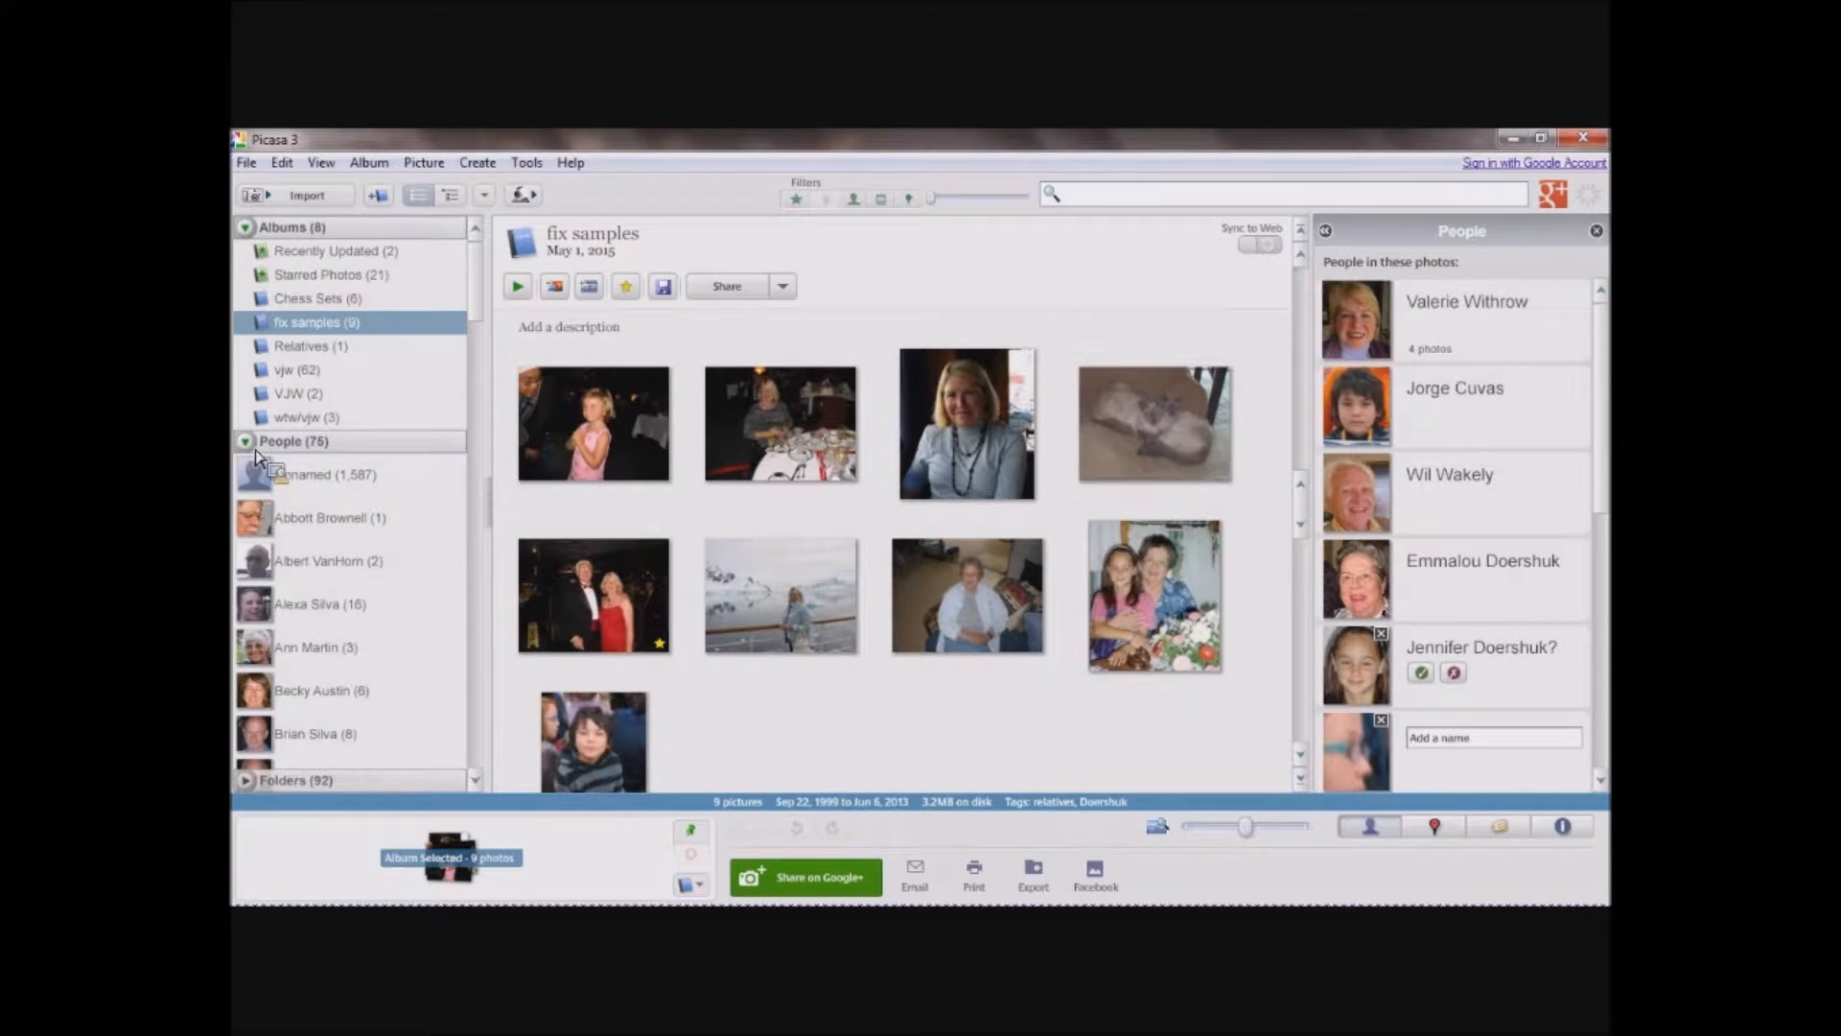
pyautogui.click(300, 698)
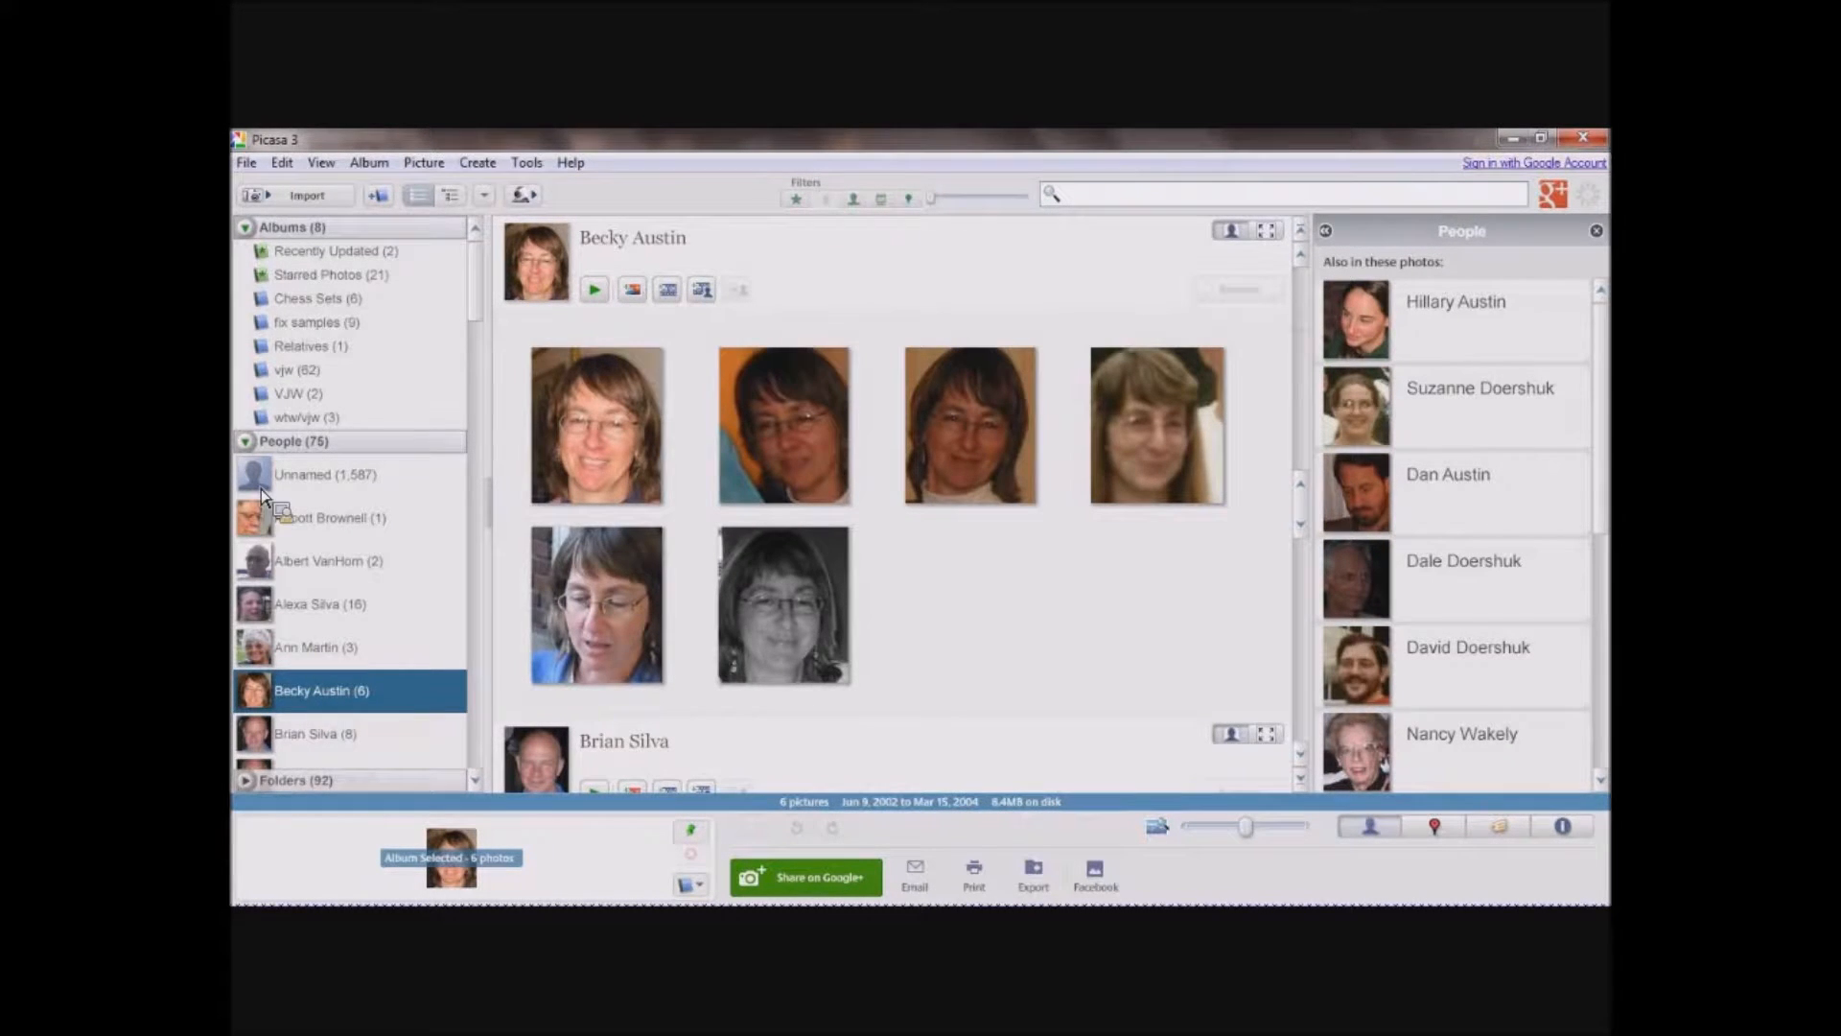
pyautogui.click(247, 441)
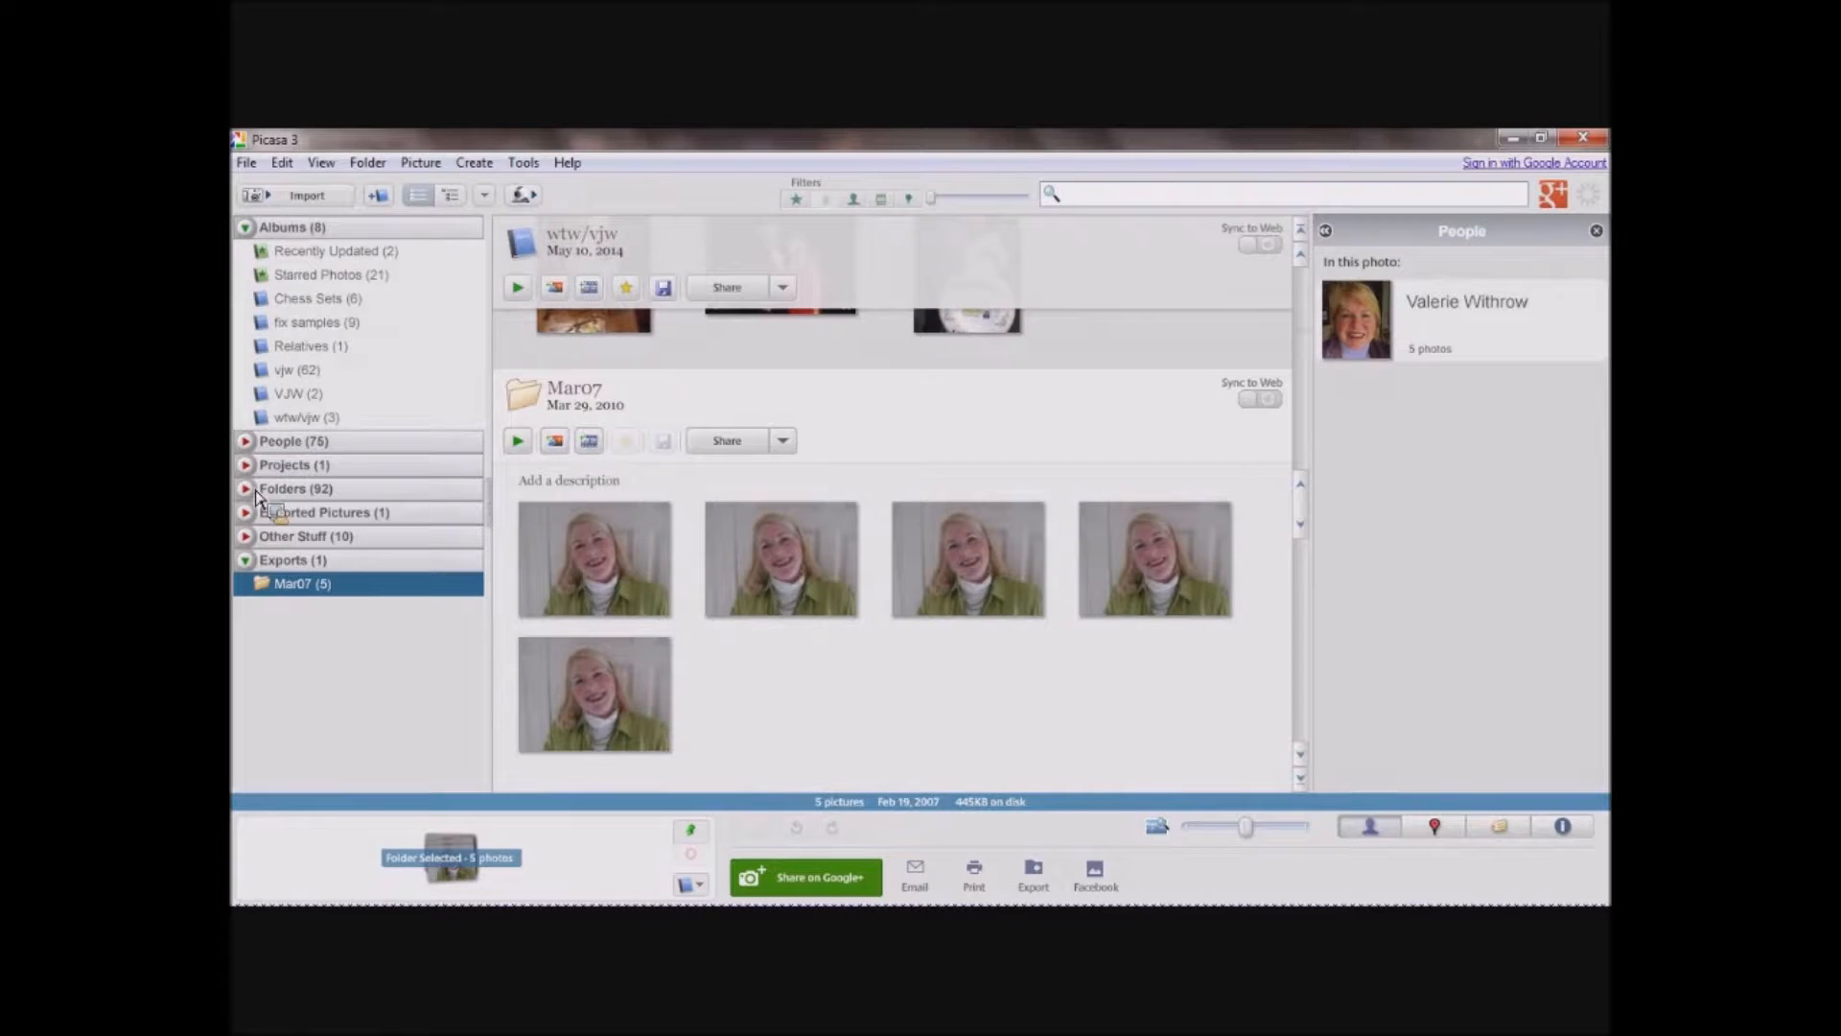
pyautogui.click(248, 490)
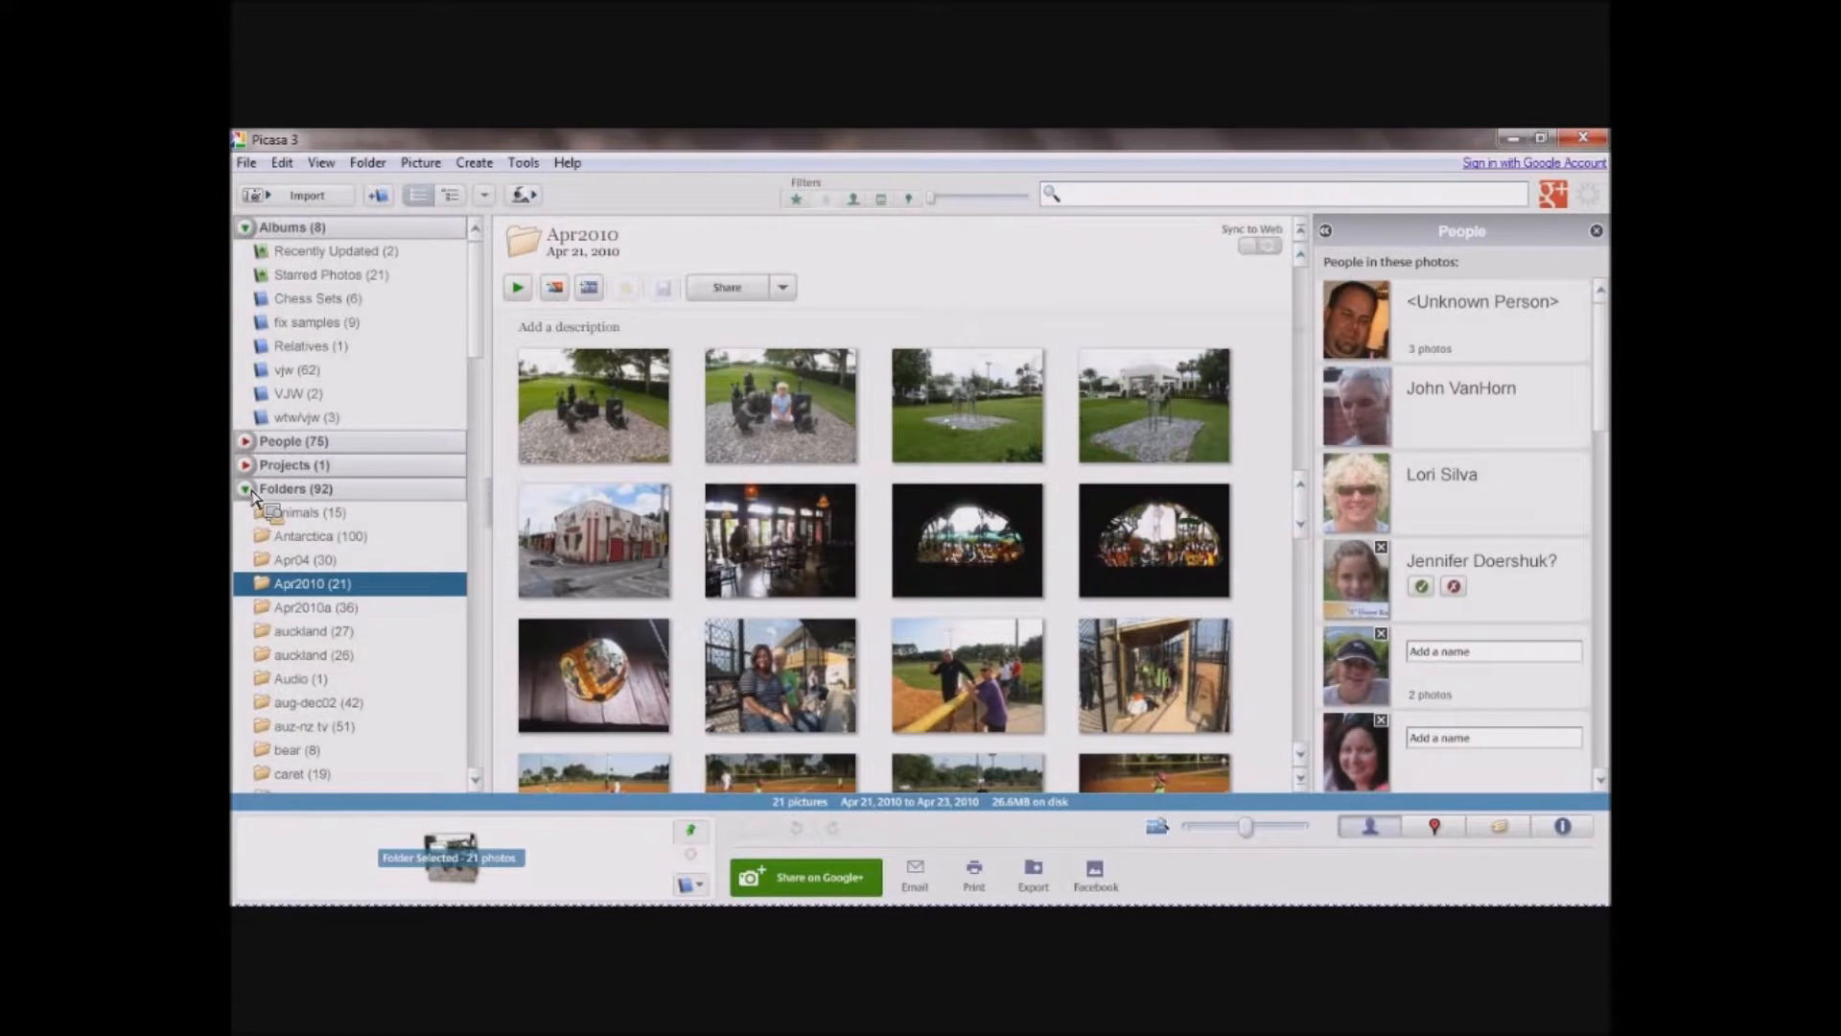
pyautogui.click(247, 489)
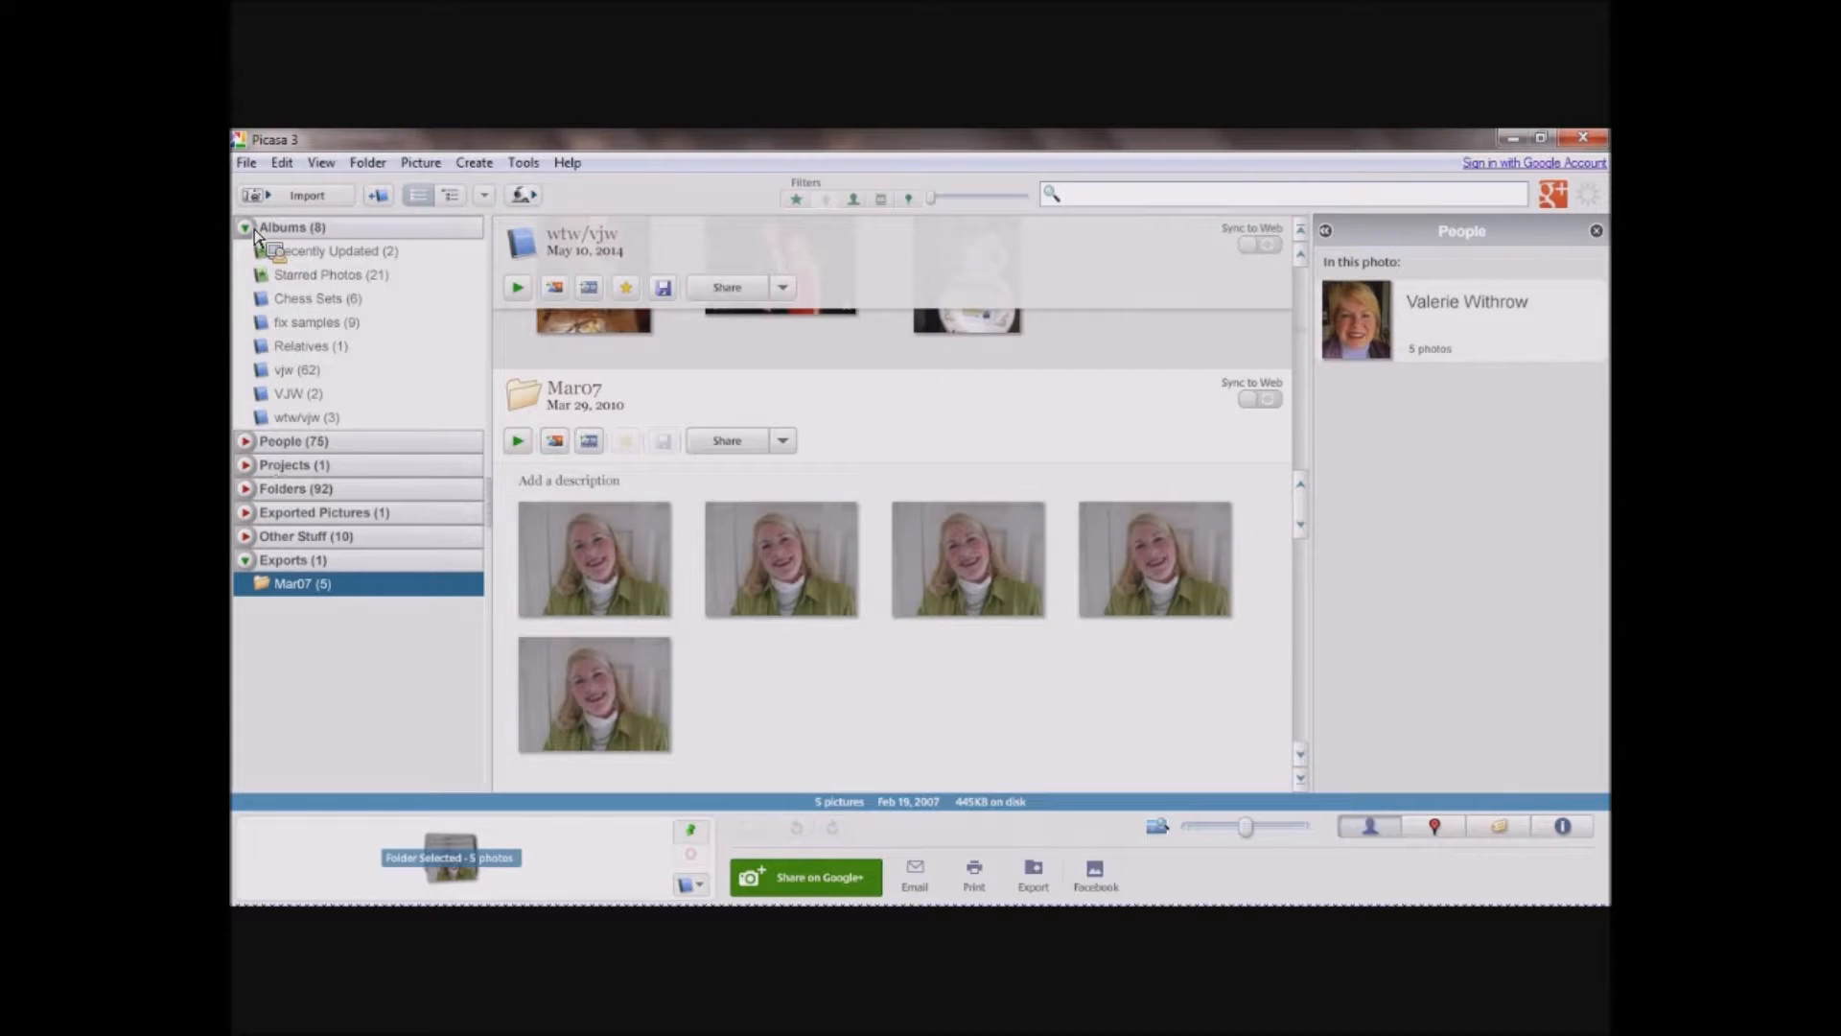
# Show the photos of the fix samples album.
pyautogui.moveTo(255, 235); pyautogui.dragTo(618, 167)
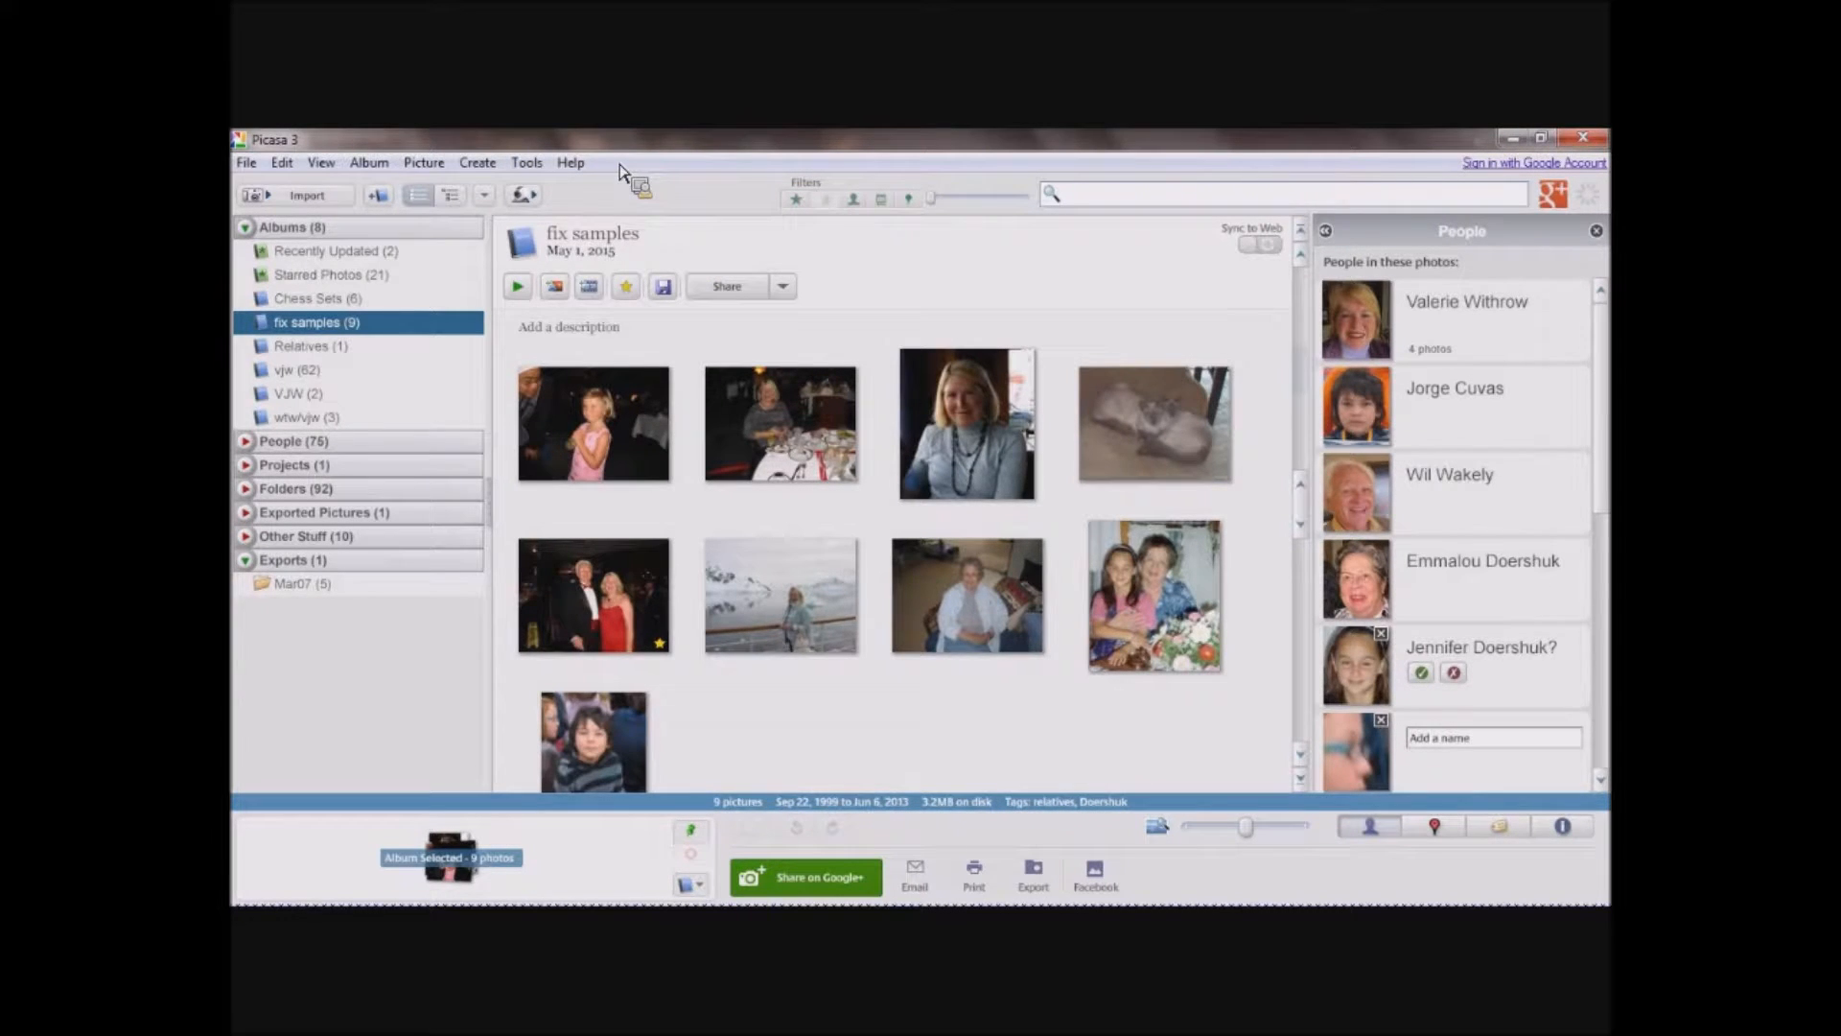
pyautogui.moveTo(618, 167); pyautogui.dragTo(582, 208)
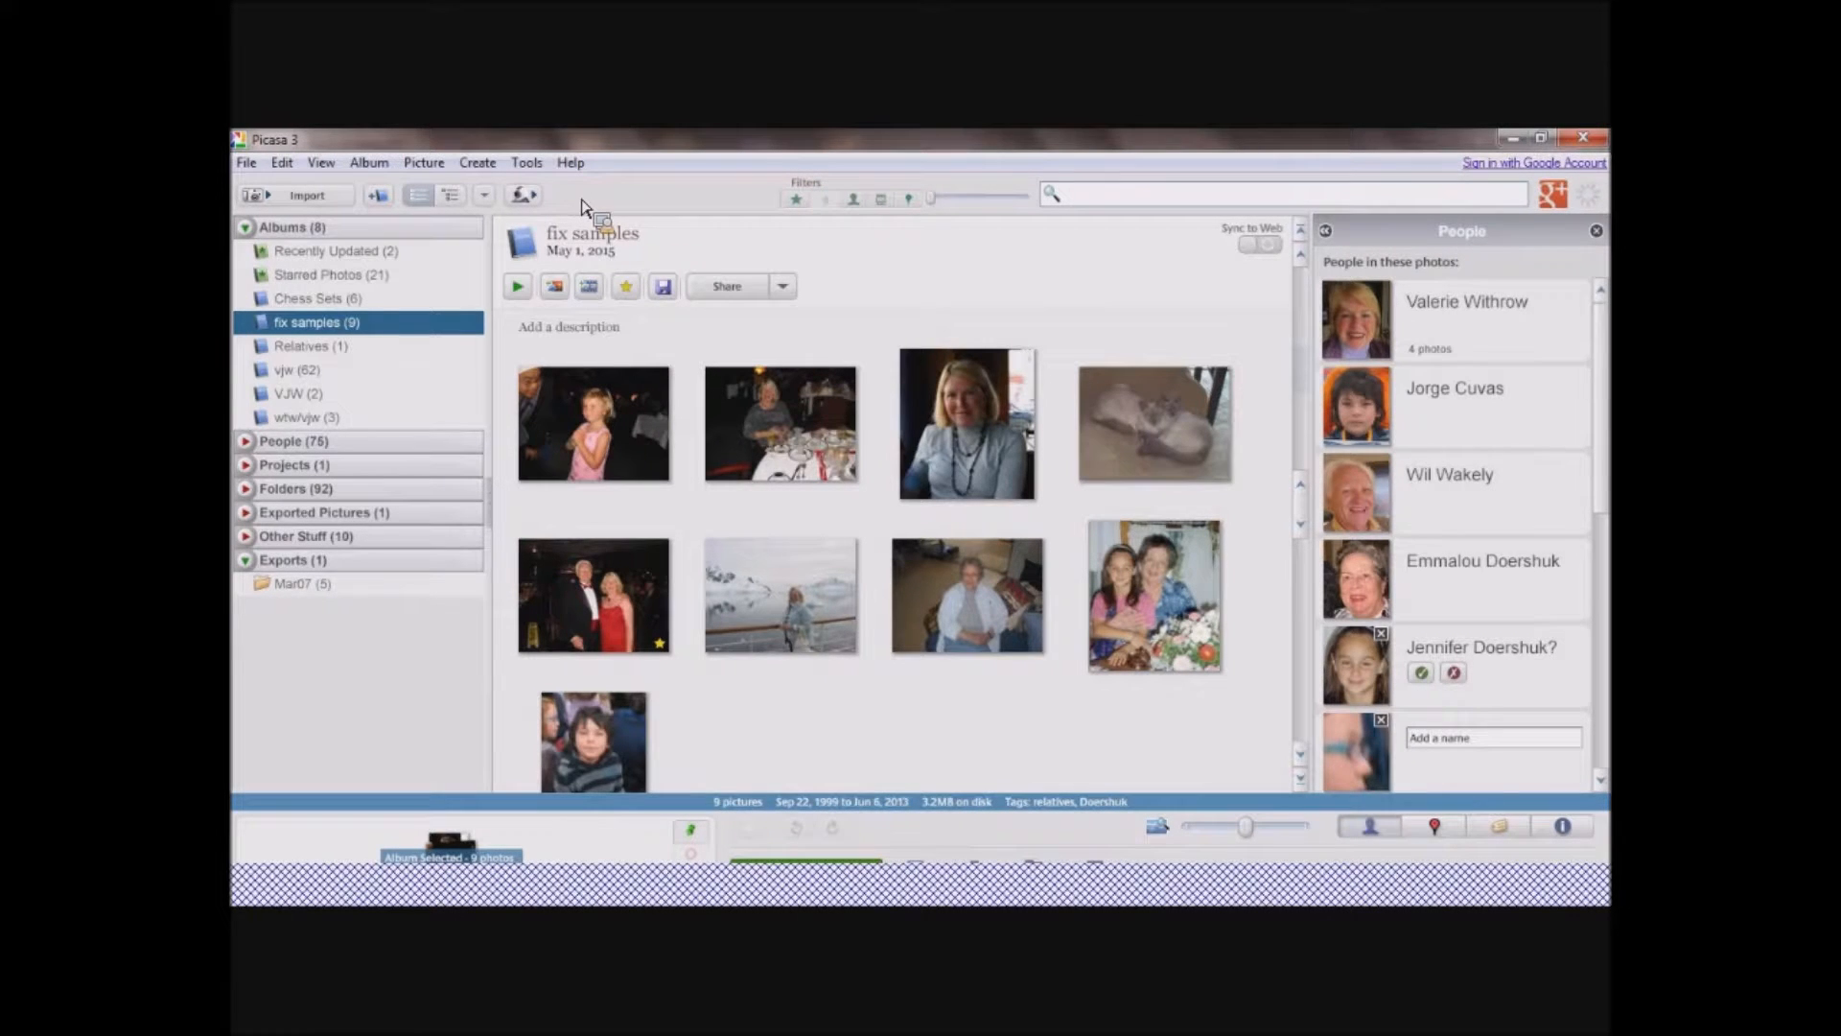
pyautogui.moveTo(582, 208); pyautogui.dragTo(348, 202)
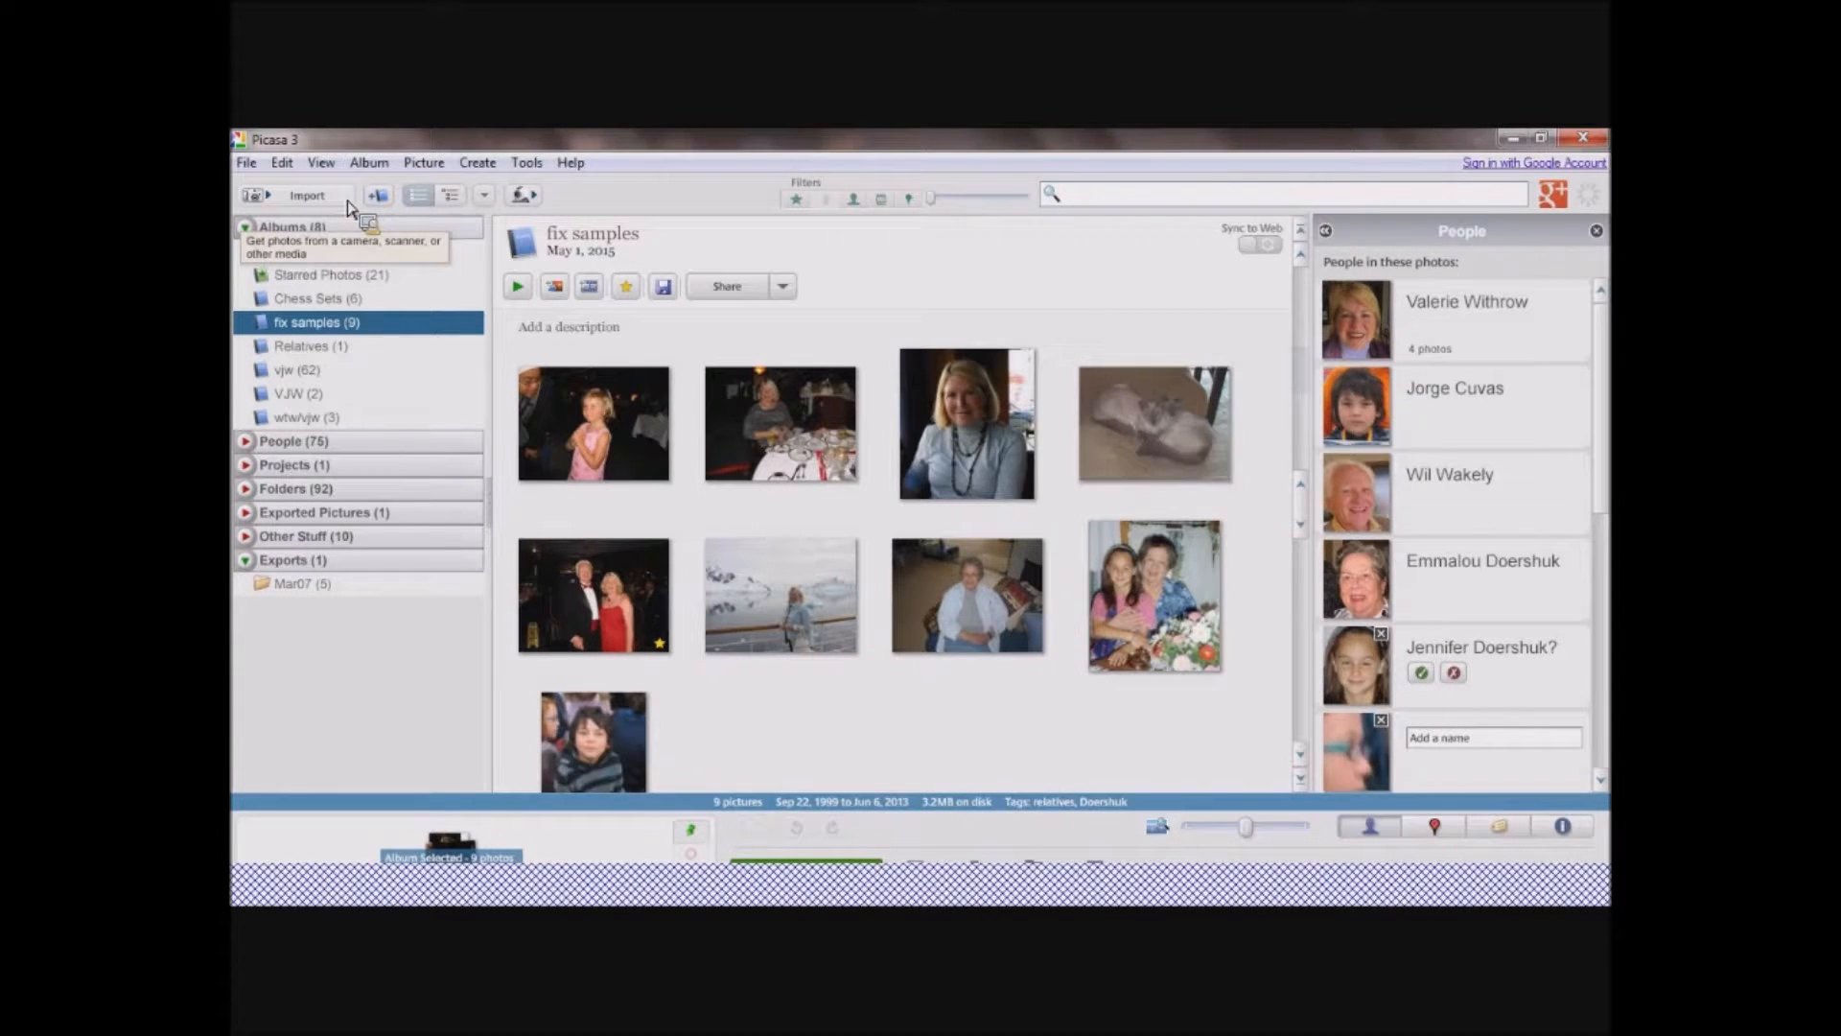
# Examine the properties offered for a new album and the sorting options of the folder view without changing anything.
pyautogui.moveTo(349, 201); pyautogui.dragTo(347, 197)
pyautogui.moveTo(347, 202); pyautogui.dragTo(384, 203)
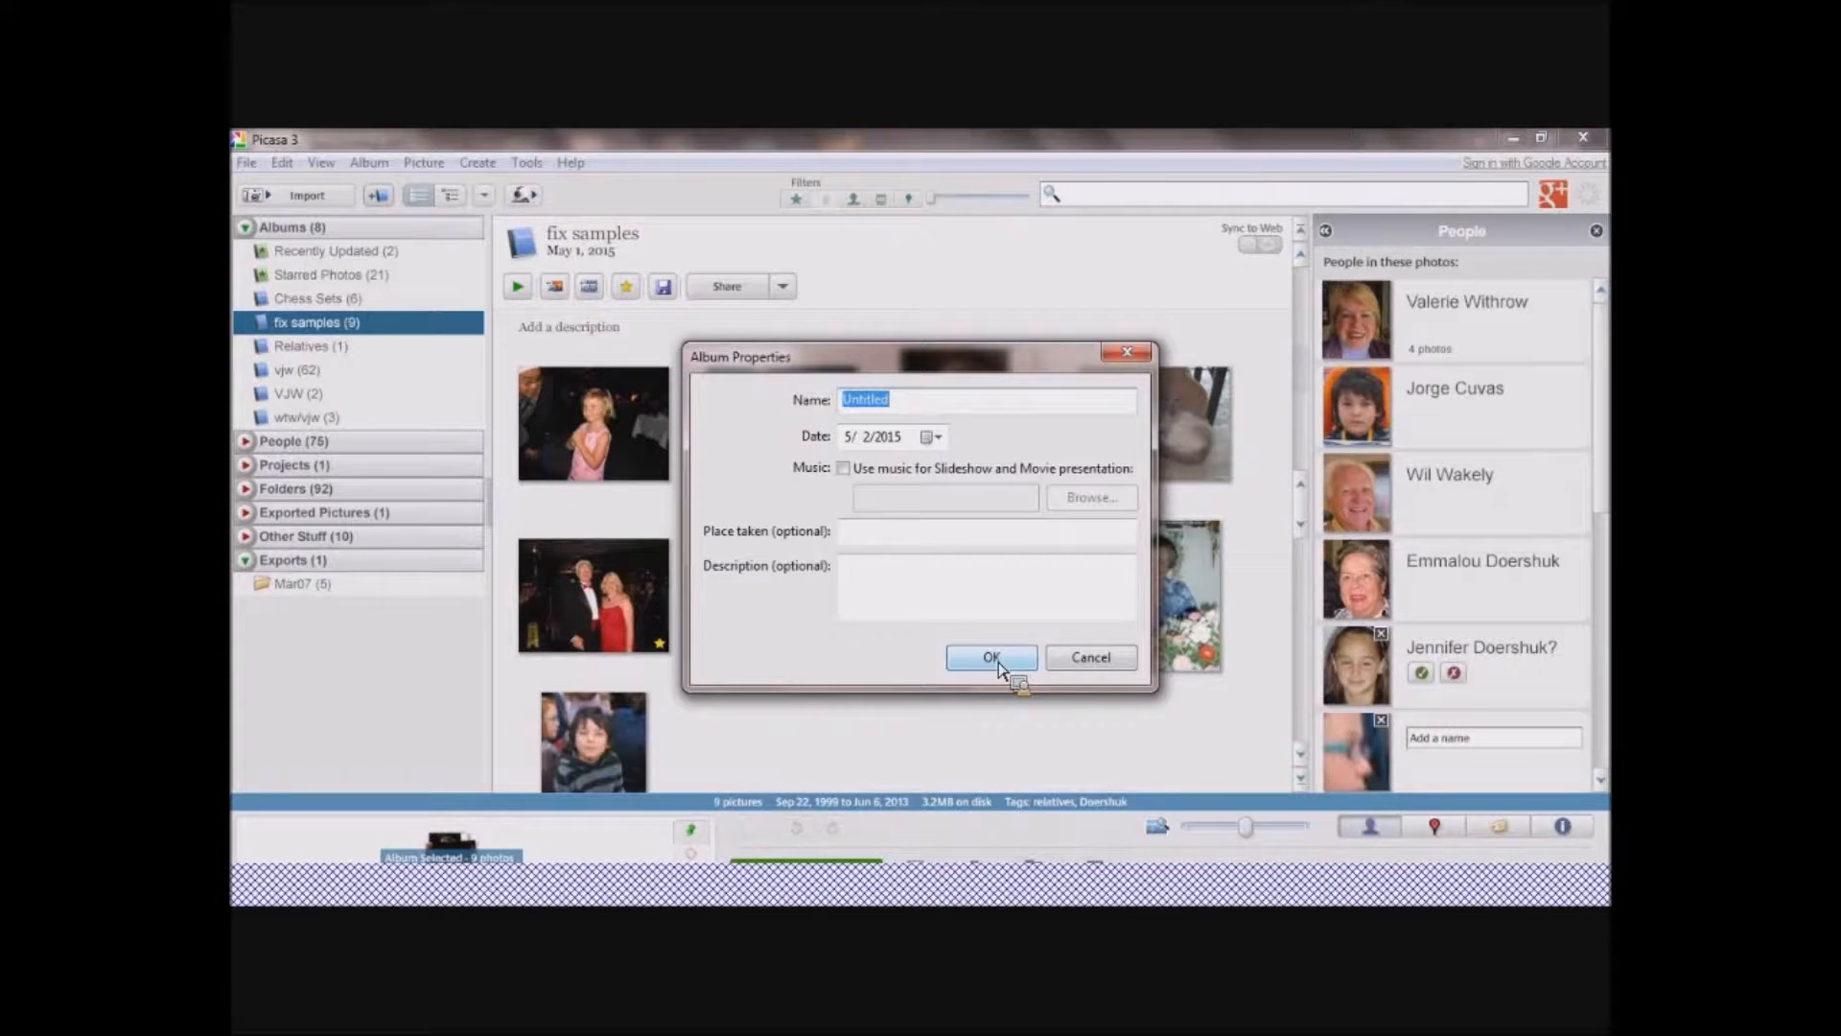
pyautogui.click(1111, 660)
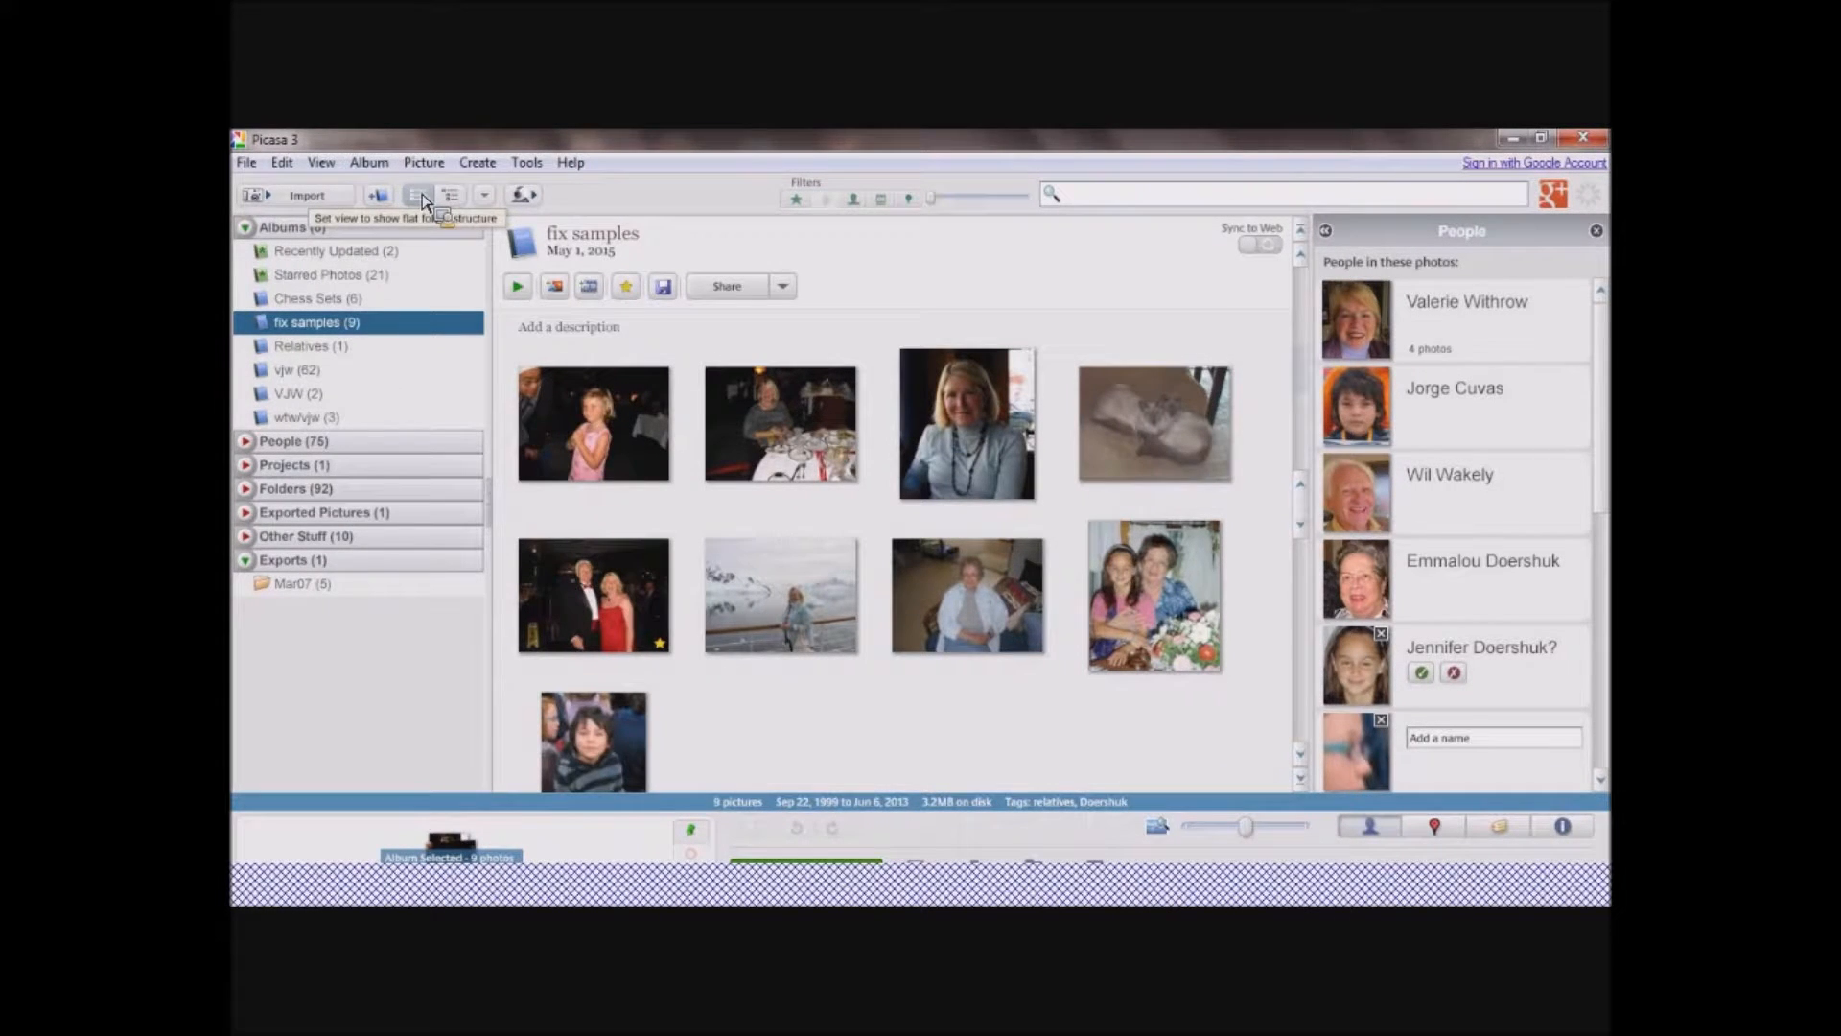
pyautogui.click(487, 197)
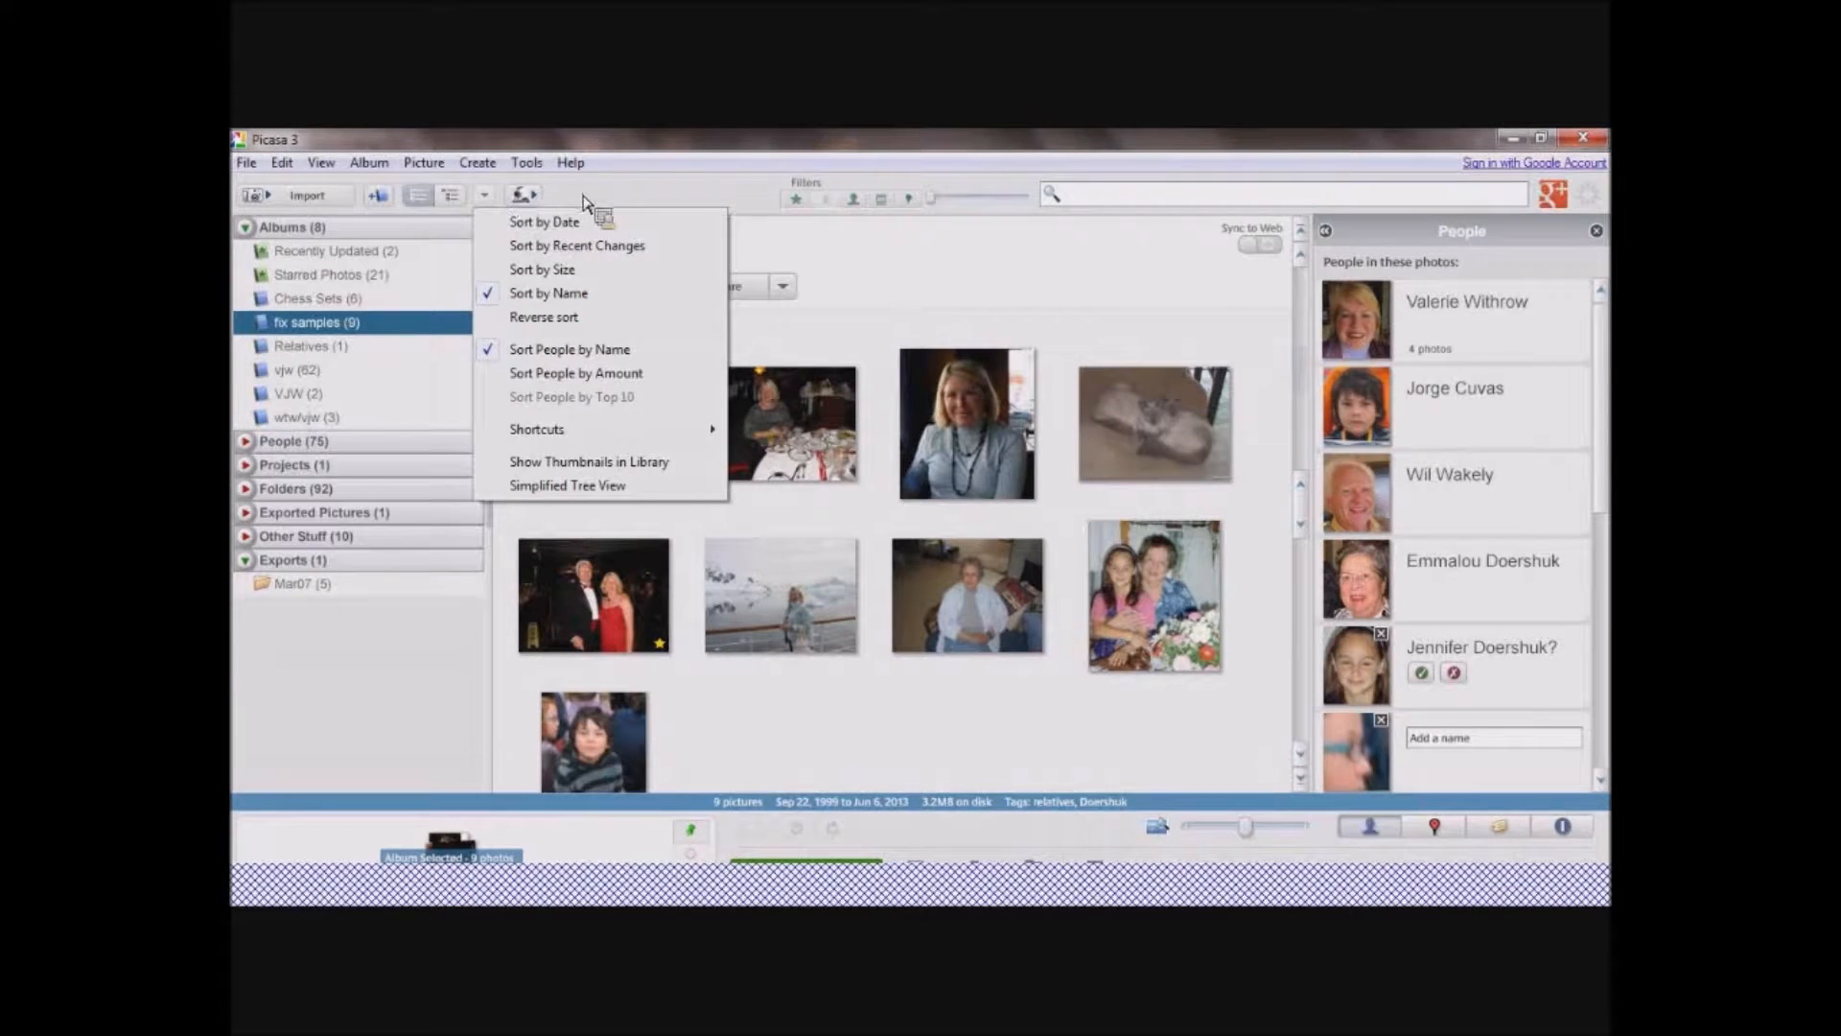
pyautogui.click(590, 198)
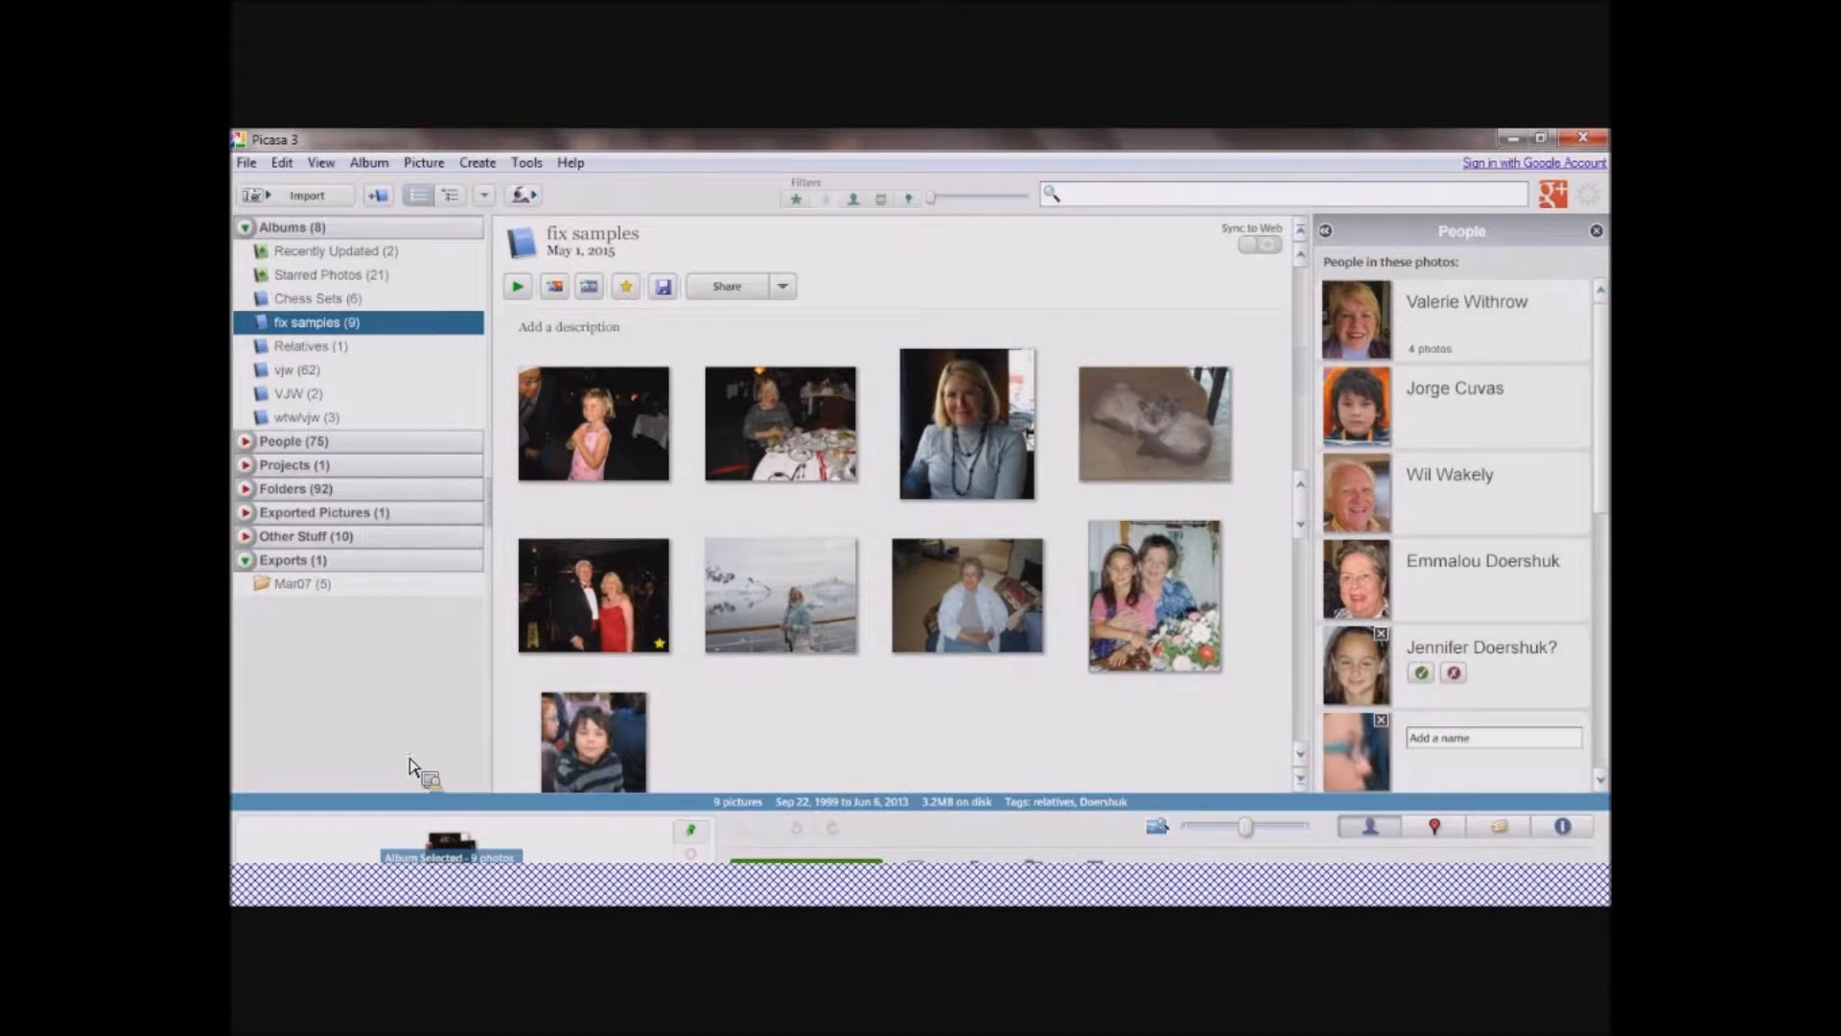
# Select three fix samples photos together: the boy in the striped hoodie, the couple in evening dress and the woman at the dinner table.
pyautogui.click(538, 848)
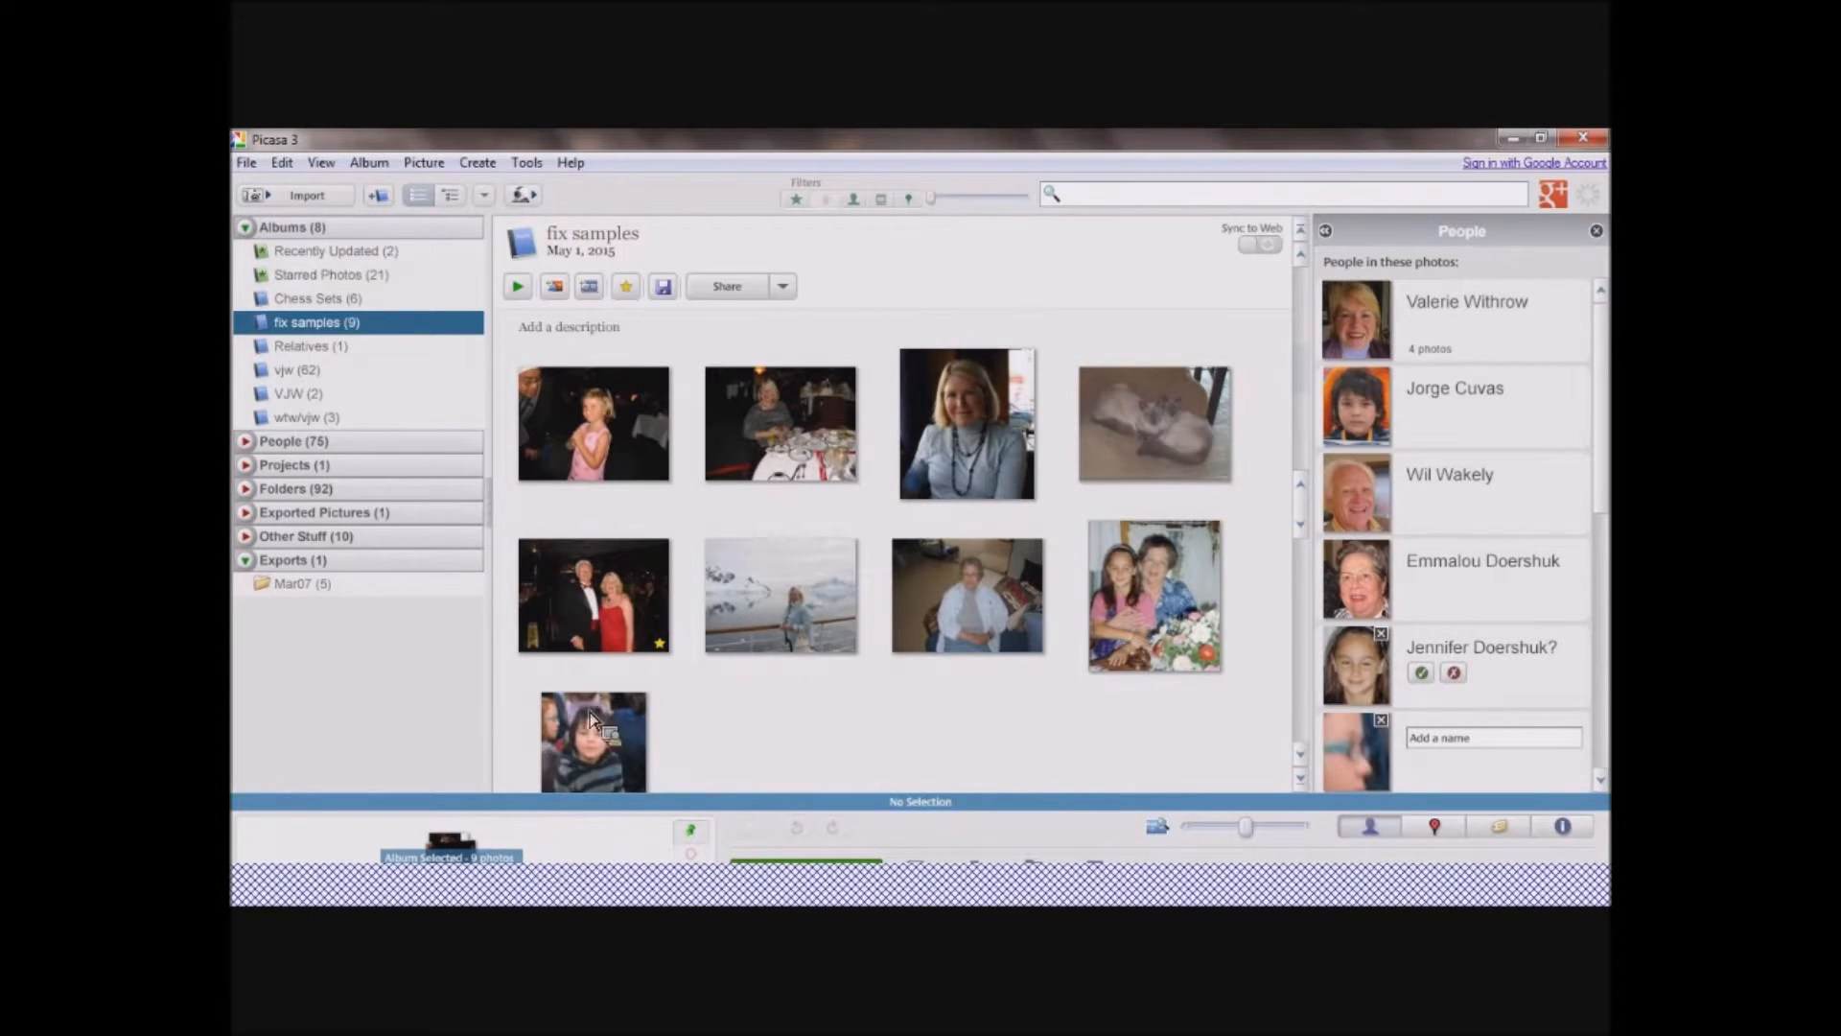
pyautogui.click(594, 743)
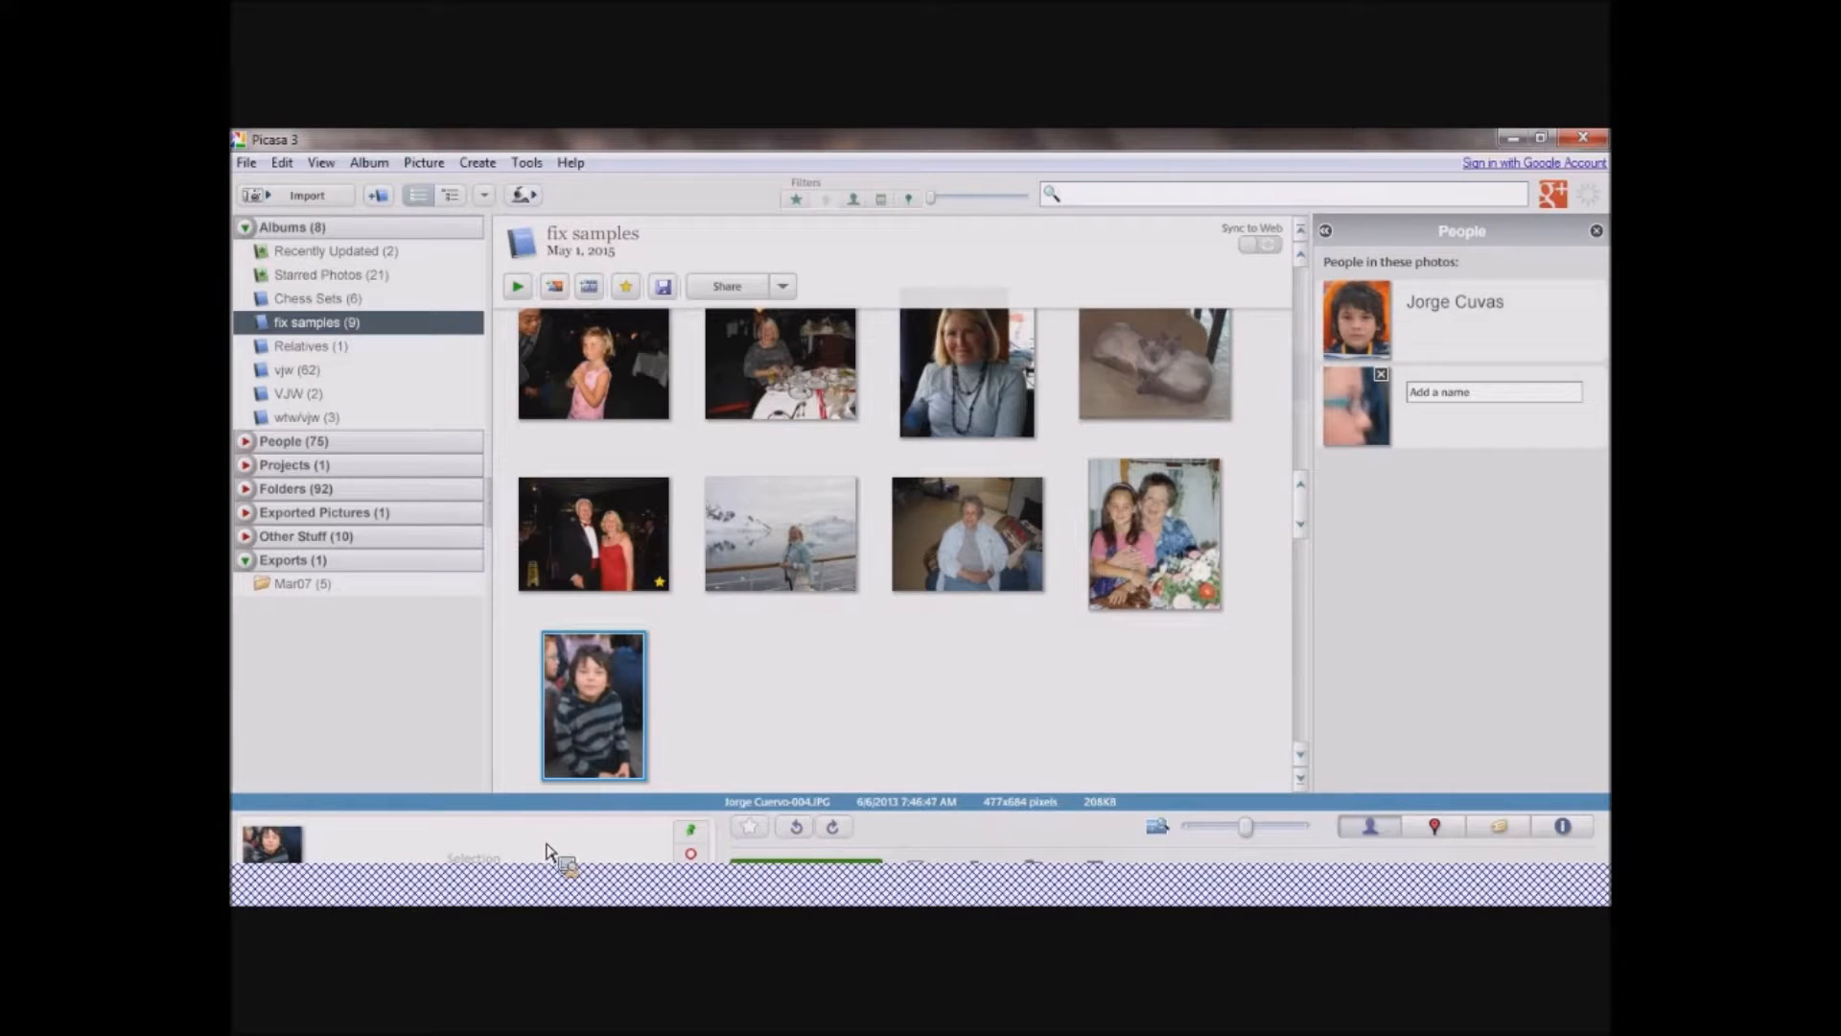
pyautogui.click(748, 546)
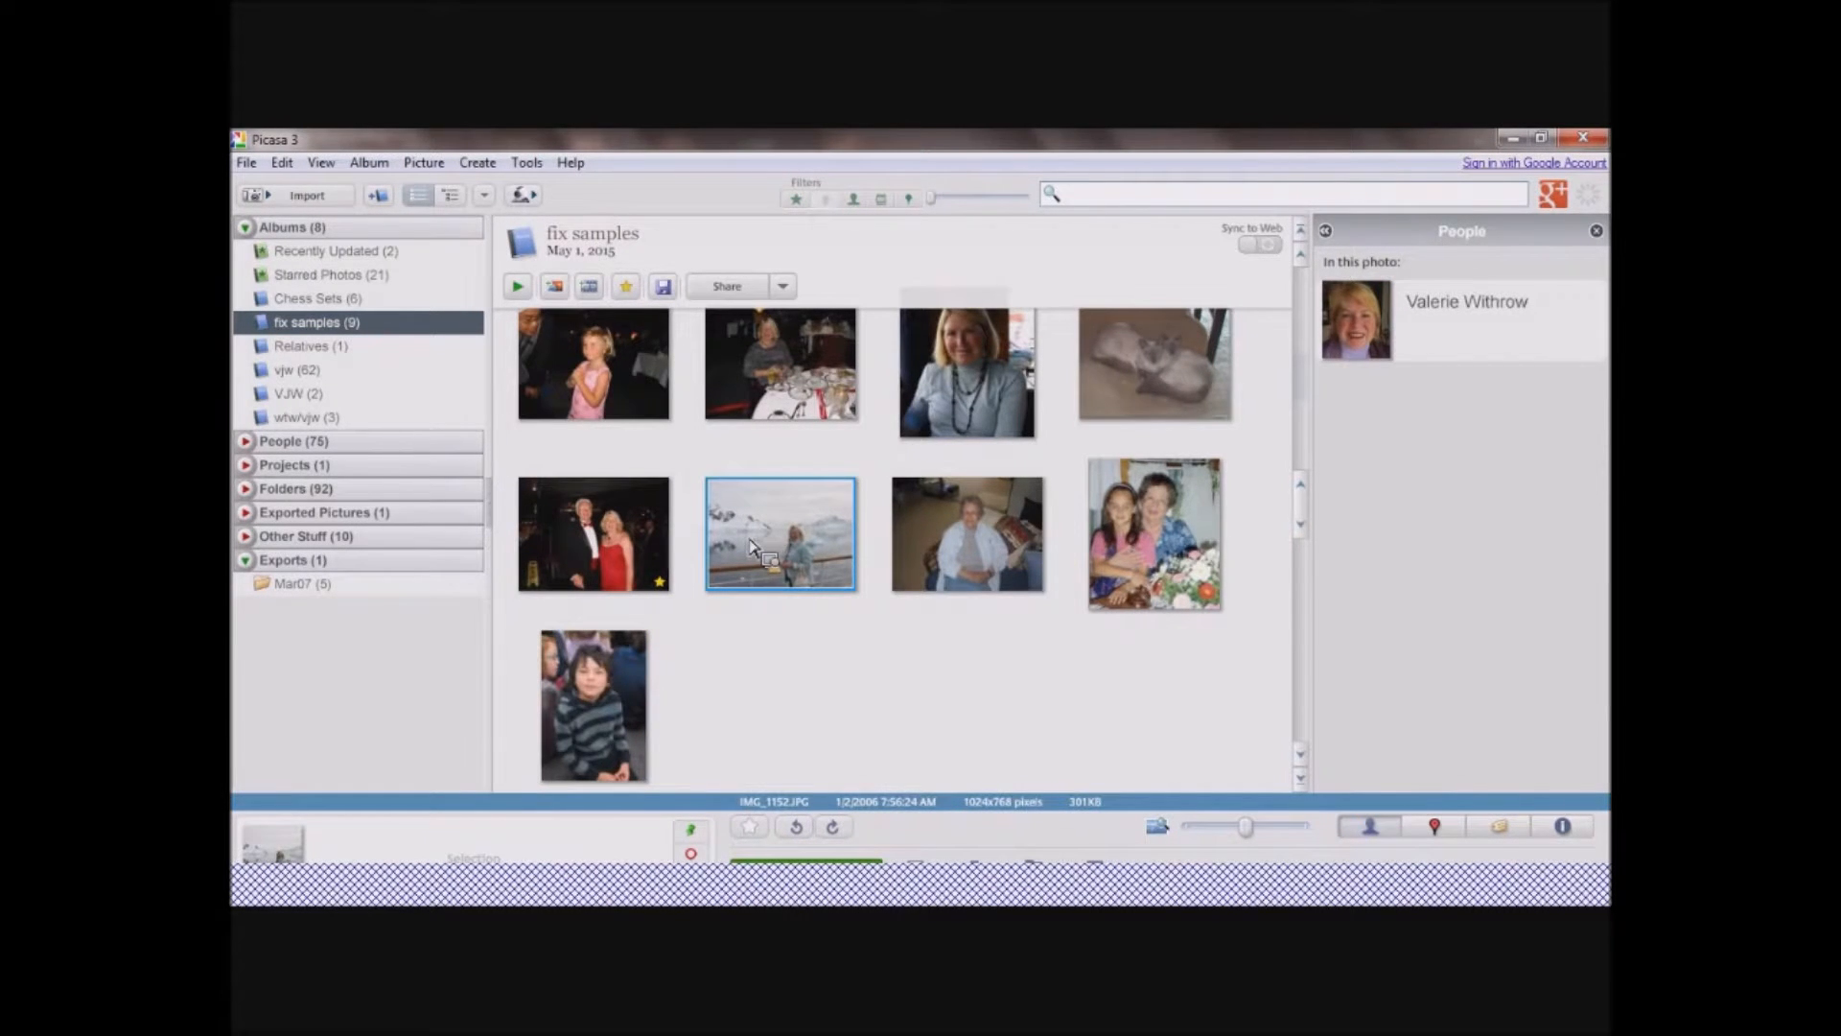
pyautogui.click(679, 554)
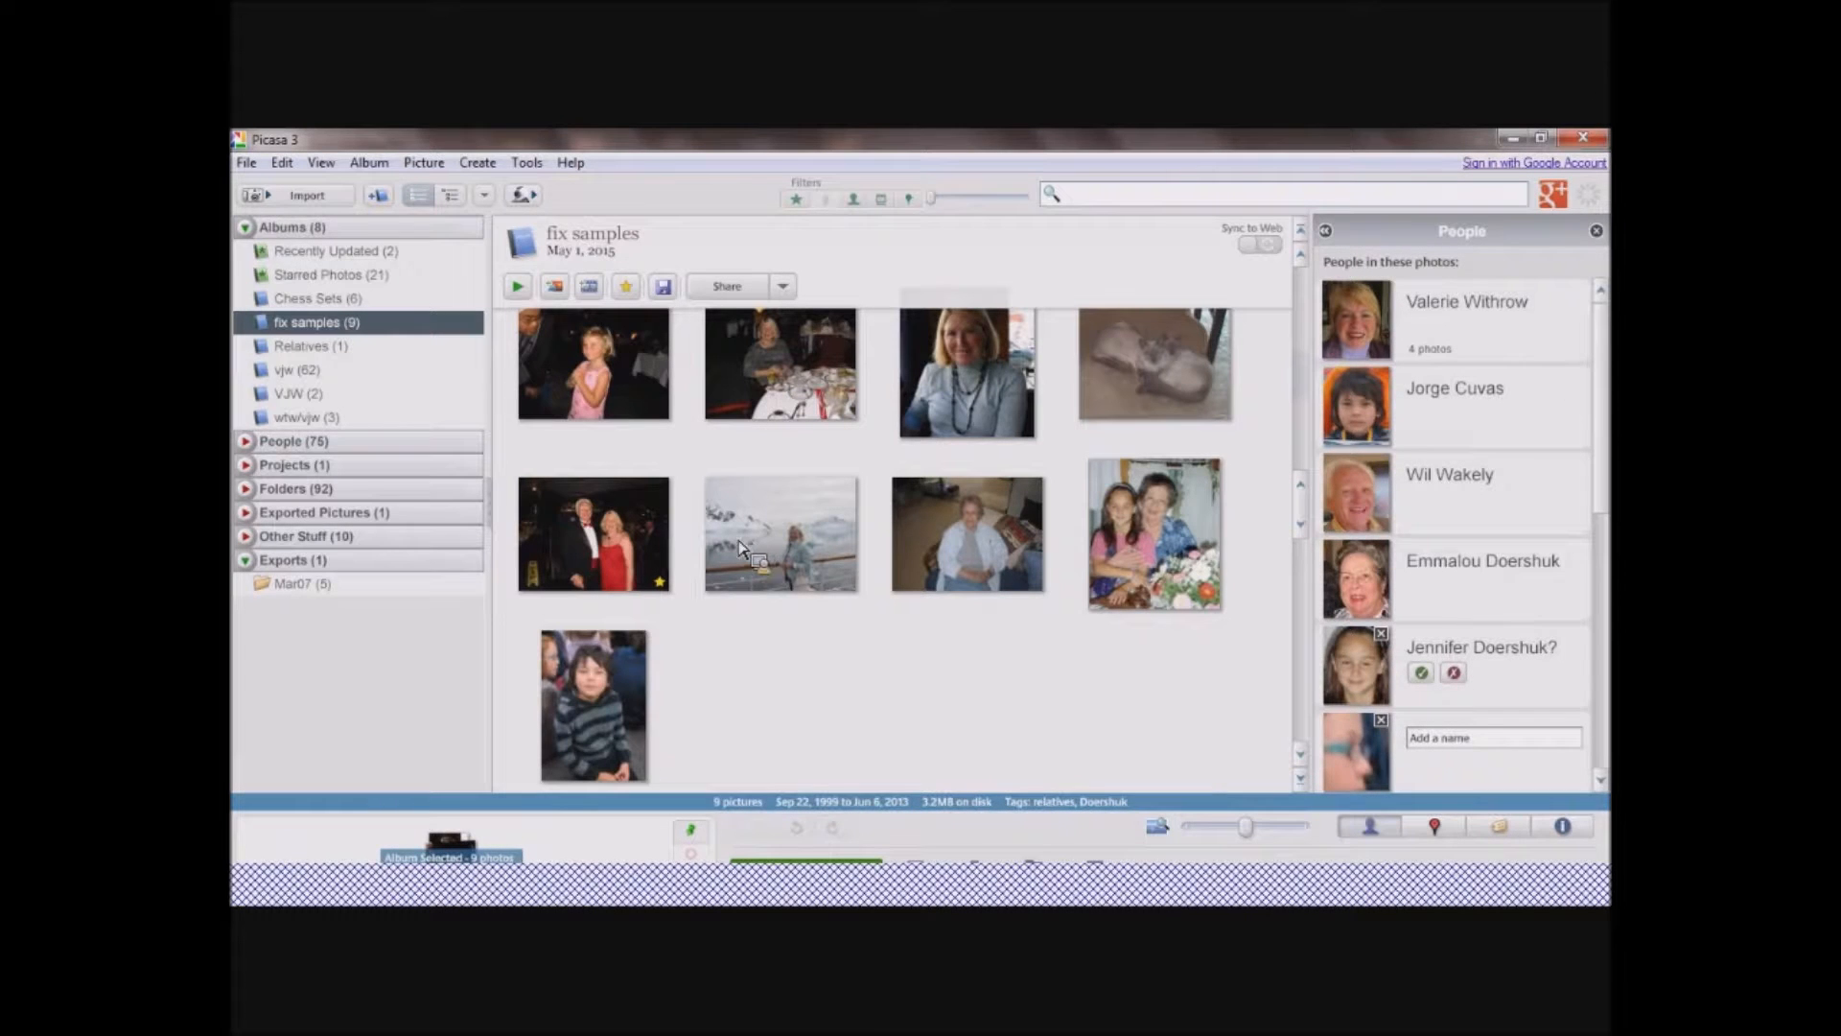
pyautogui.click(581, 685)
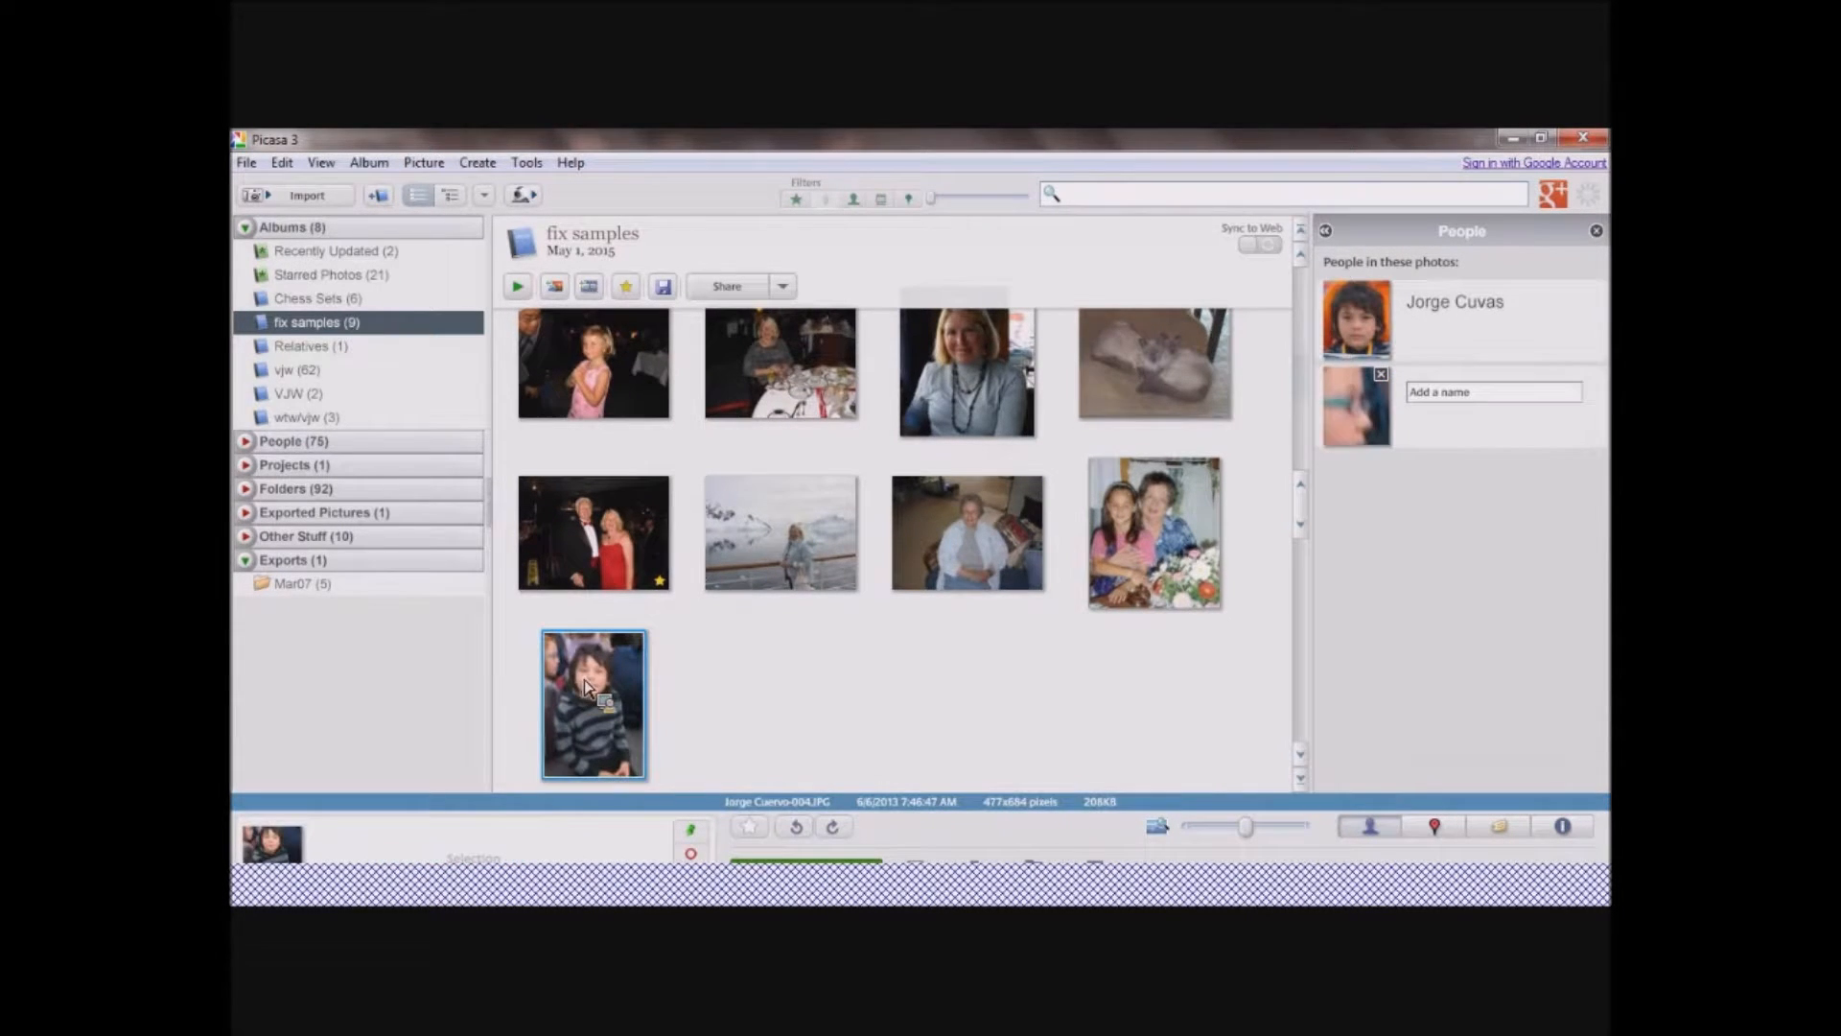
pyautogui.keyDown('ctrl'); pyautogui.click(640, 583); pyautogui.keyUp('ctrl')
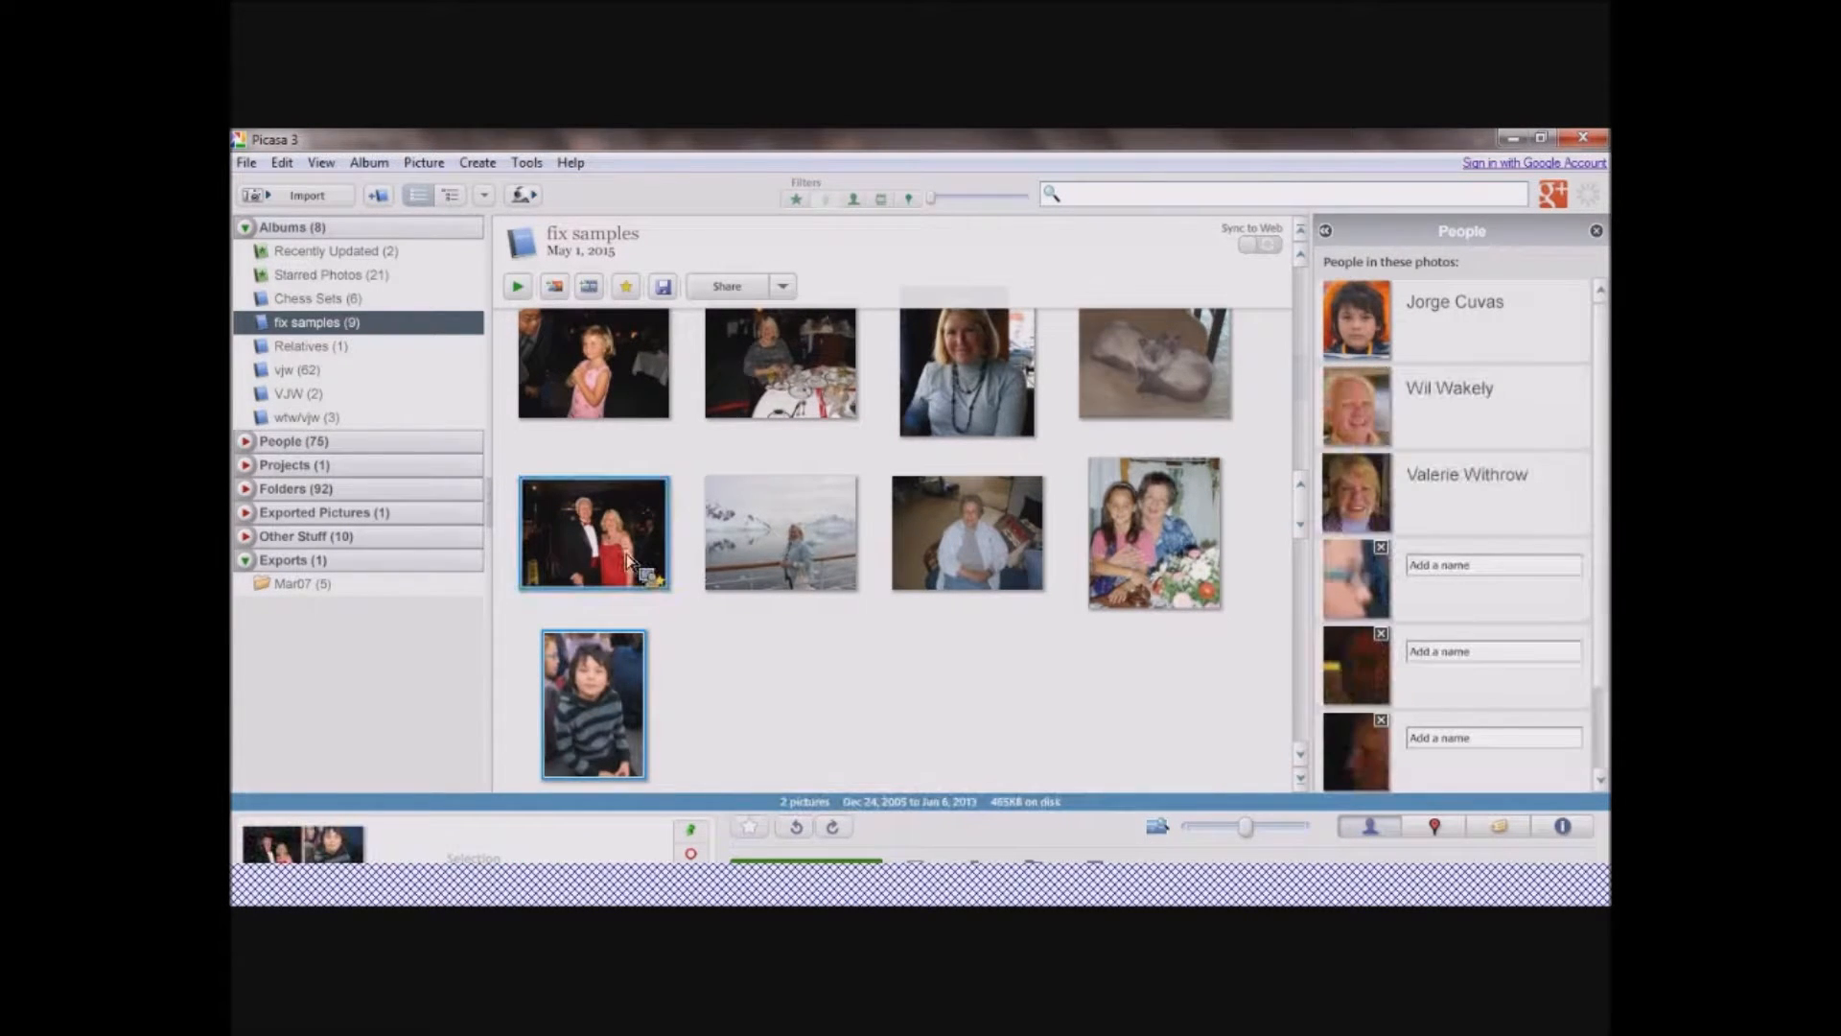
pyautogui.keyDown('ctrl'); pyautogui.click(821, 397); pyautogui.keyUp('ctrl')
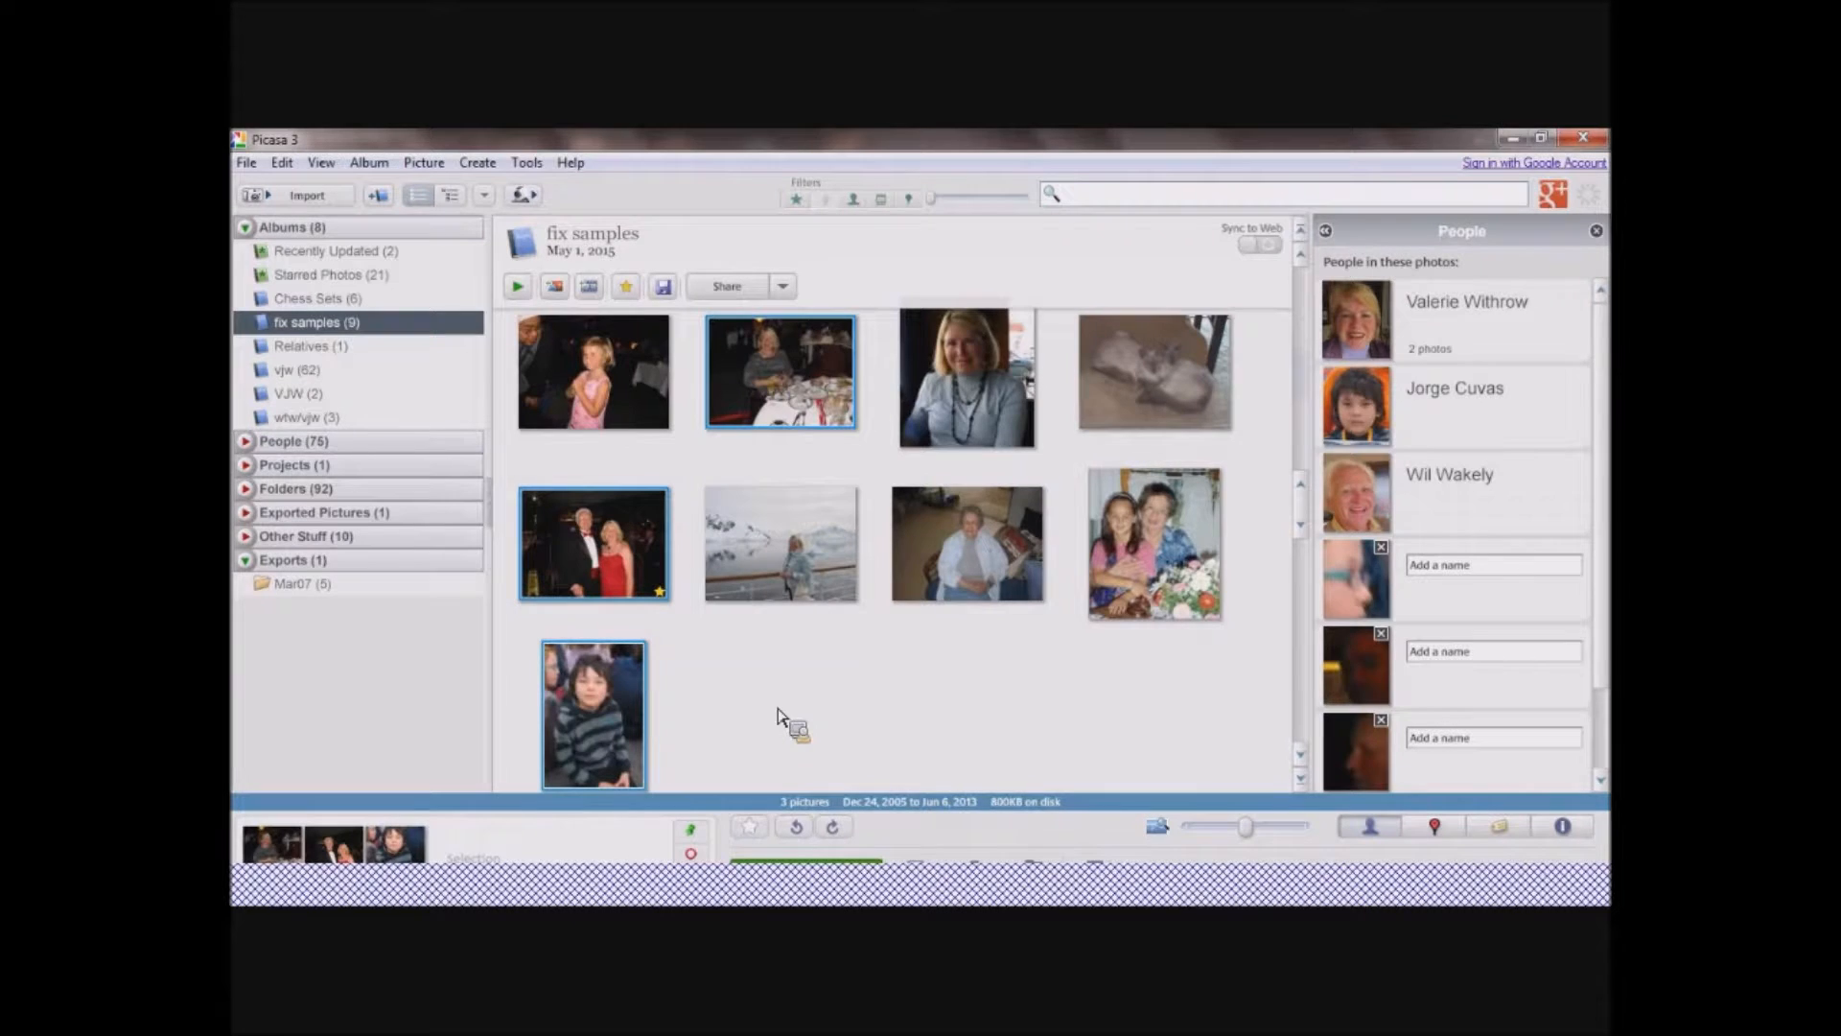
# Restore the application window down from its maximized size.
pyautogui.moveTo(777, 715); pyautogui.dragTo(1111, 894)
pyautogui.moveTo(1111, 893); pyautogui.dragTo(1549, 142)
pyautogui.click(1549, 142)
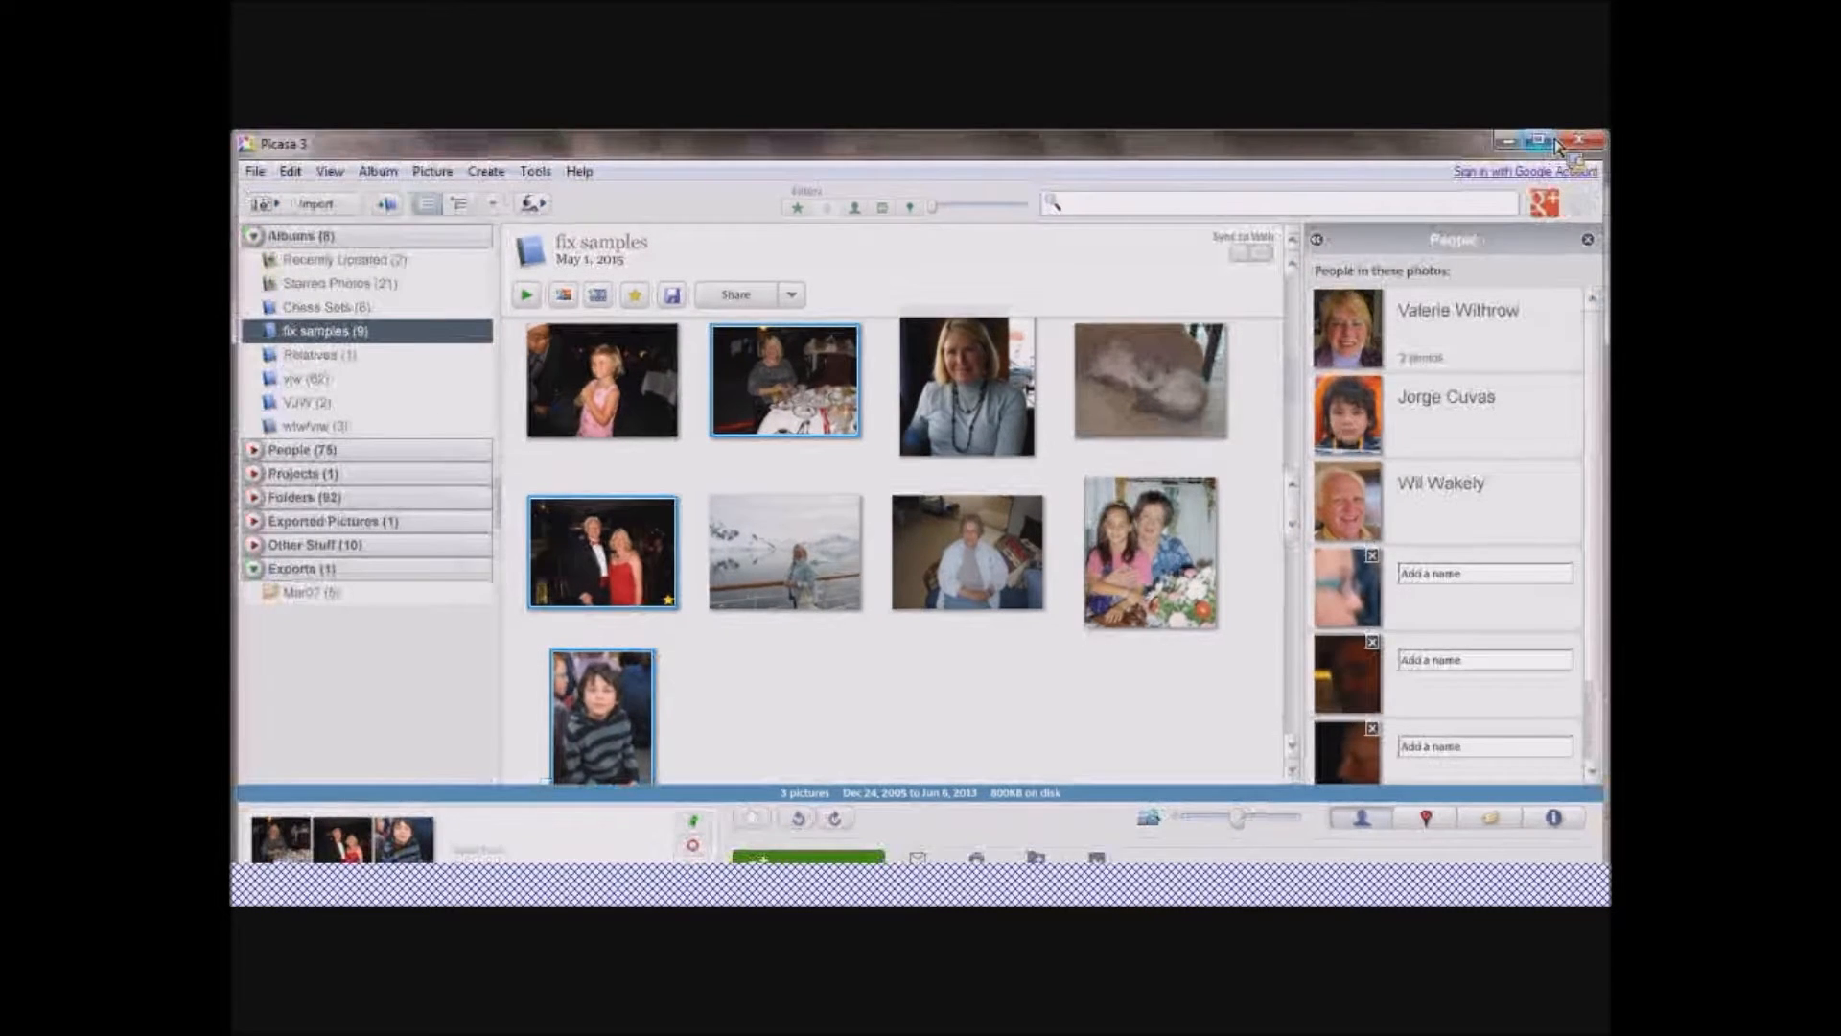
pyautogui.moveTo(1555, 144); pyautogui.dragTo(647, 841)
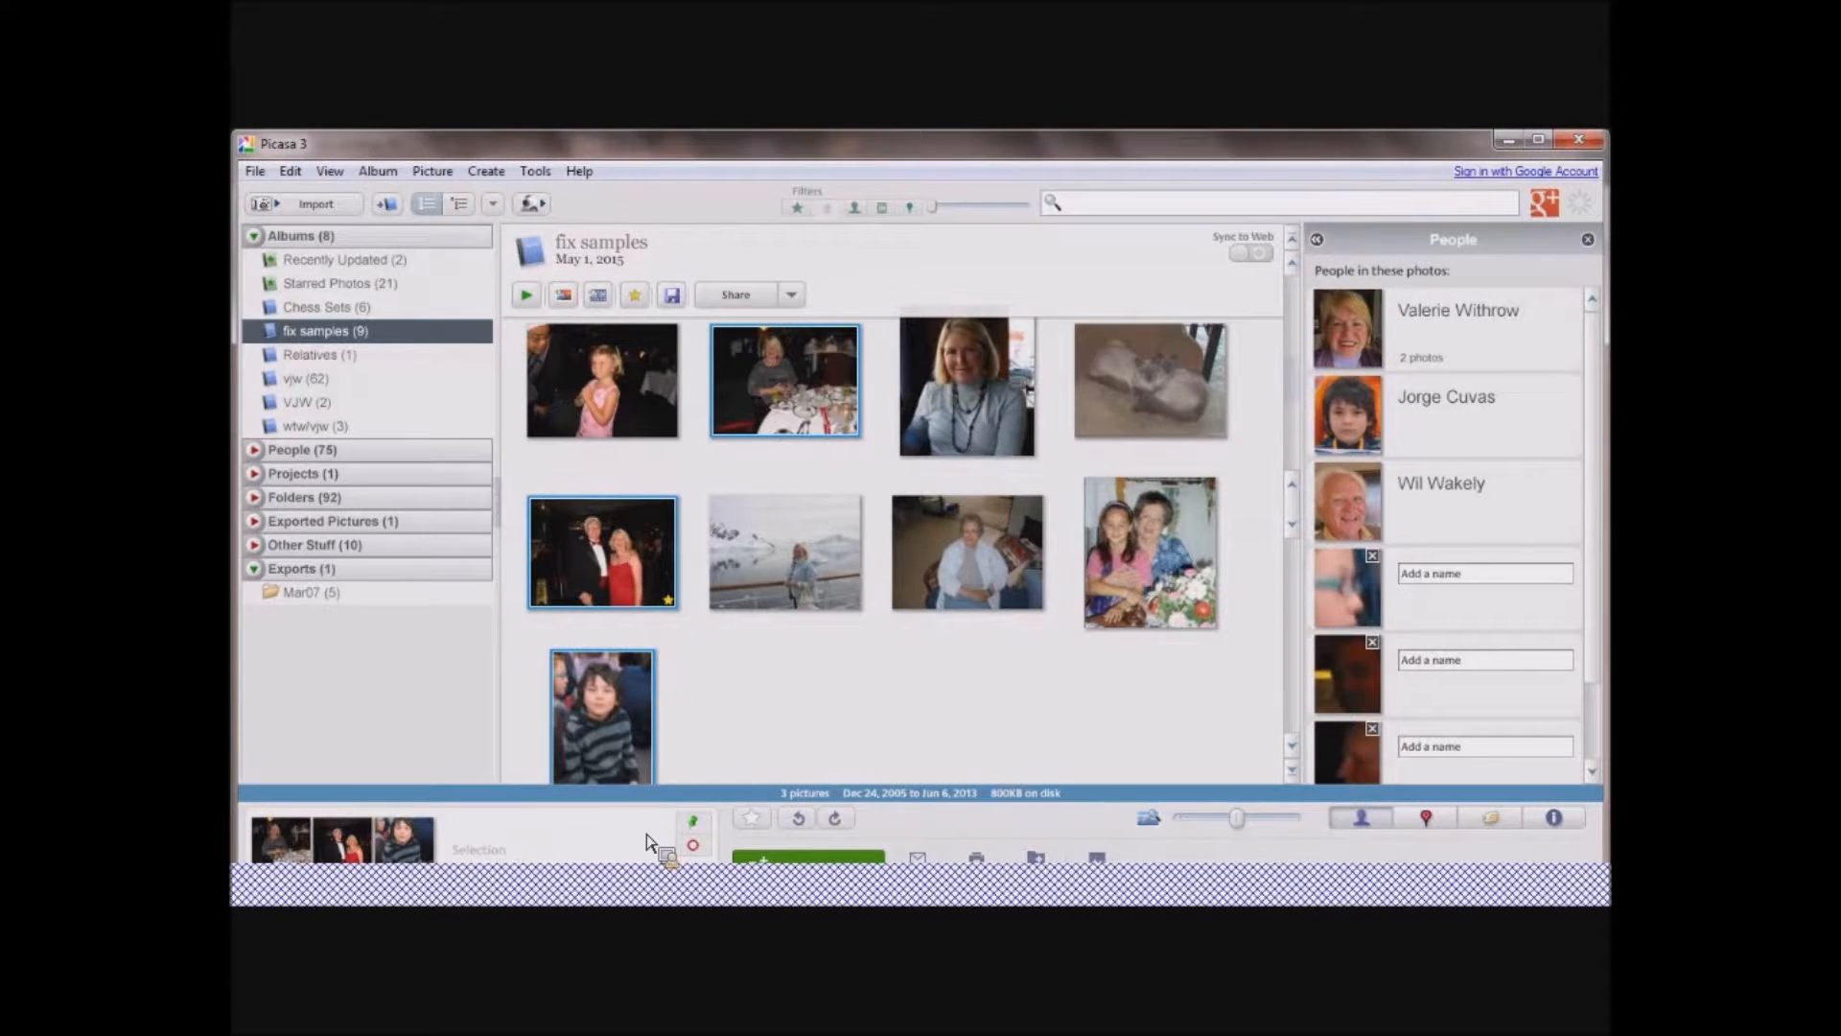
# Clear all selected photos from the photo tray and confirm the clearing.
pyautogui.moveTo(647, 841); pyautogui.dragTo(697, 849)
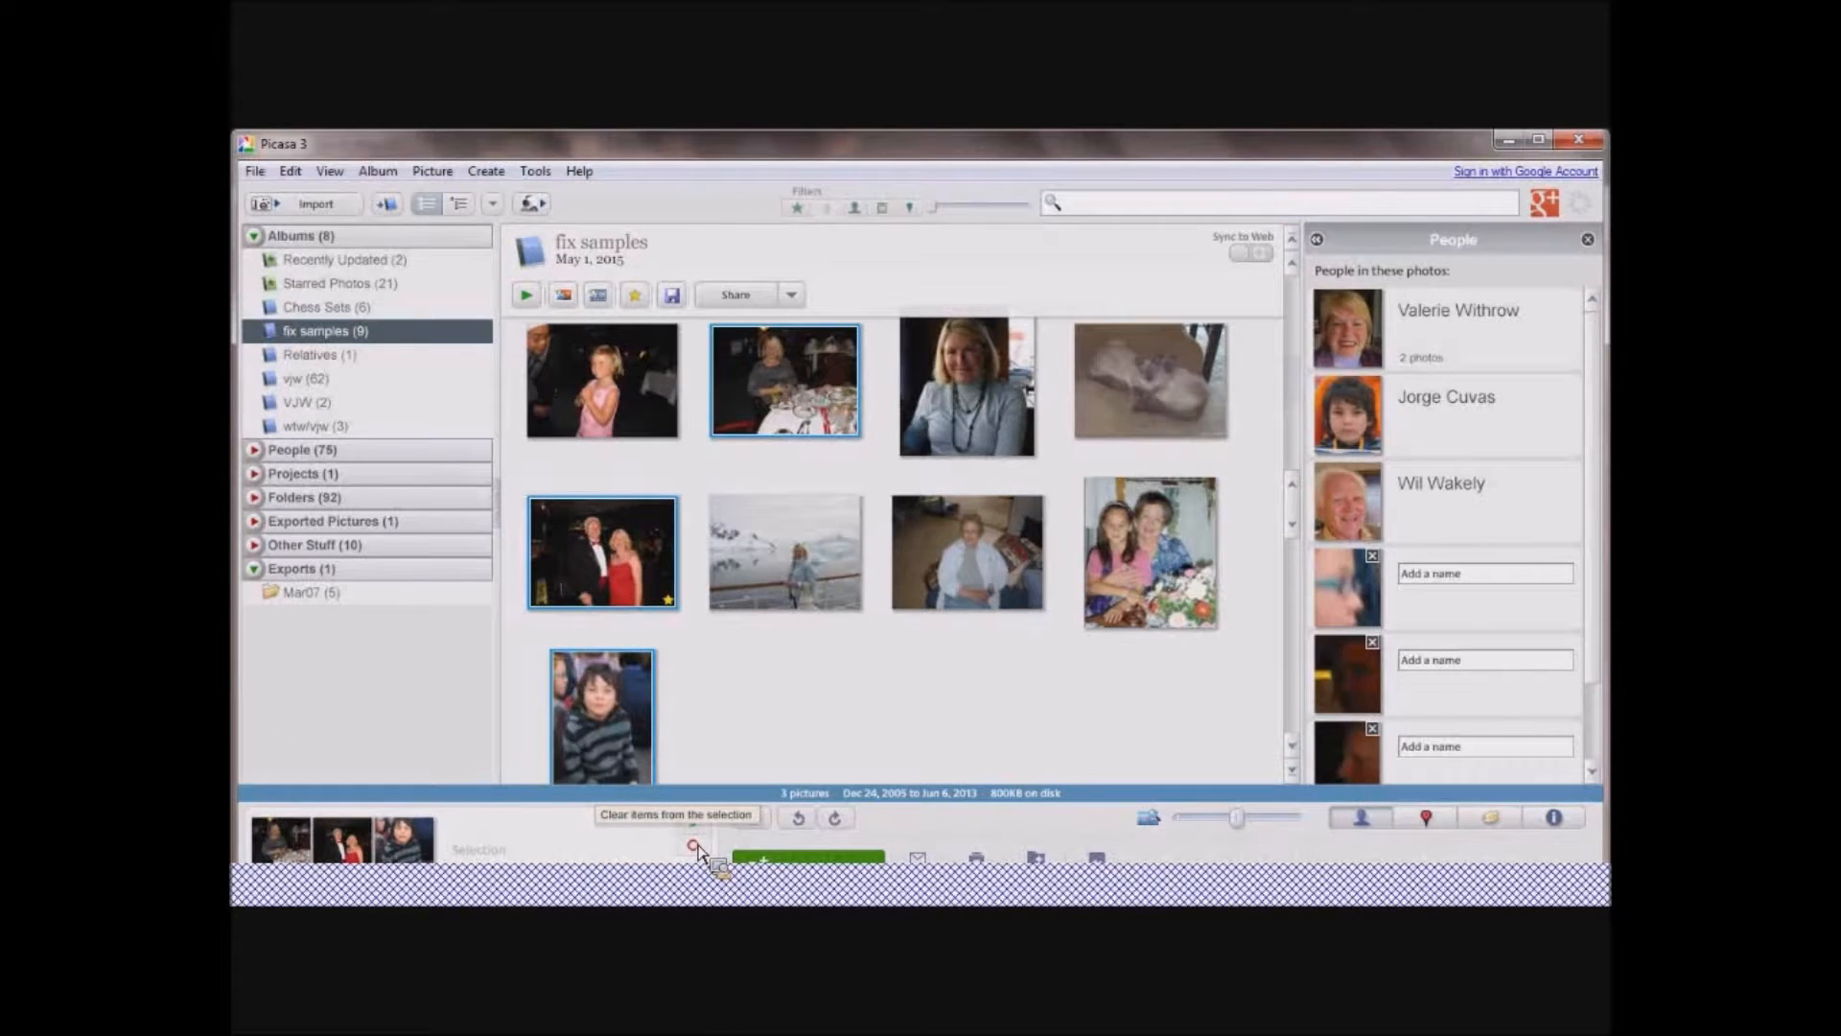
pyautogui.moveTo(697, 849); pyautogui.dragTo(693, 846)
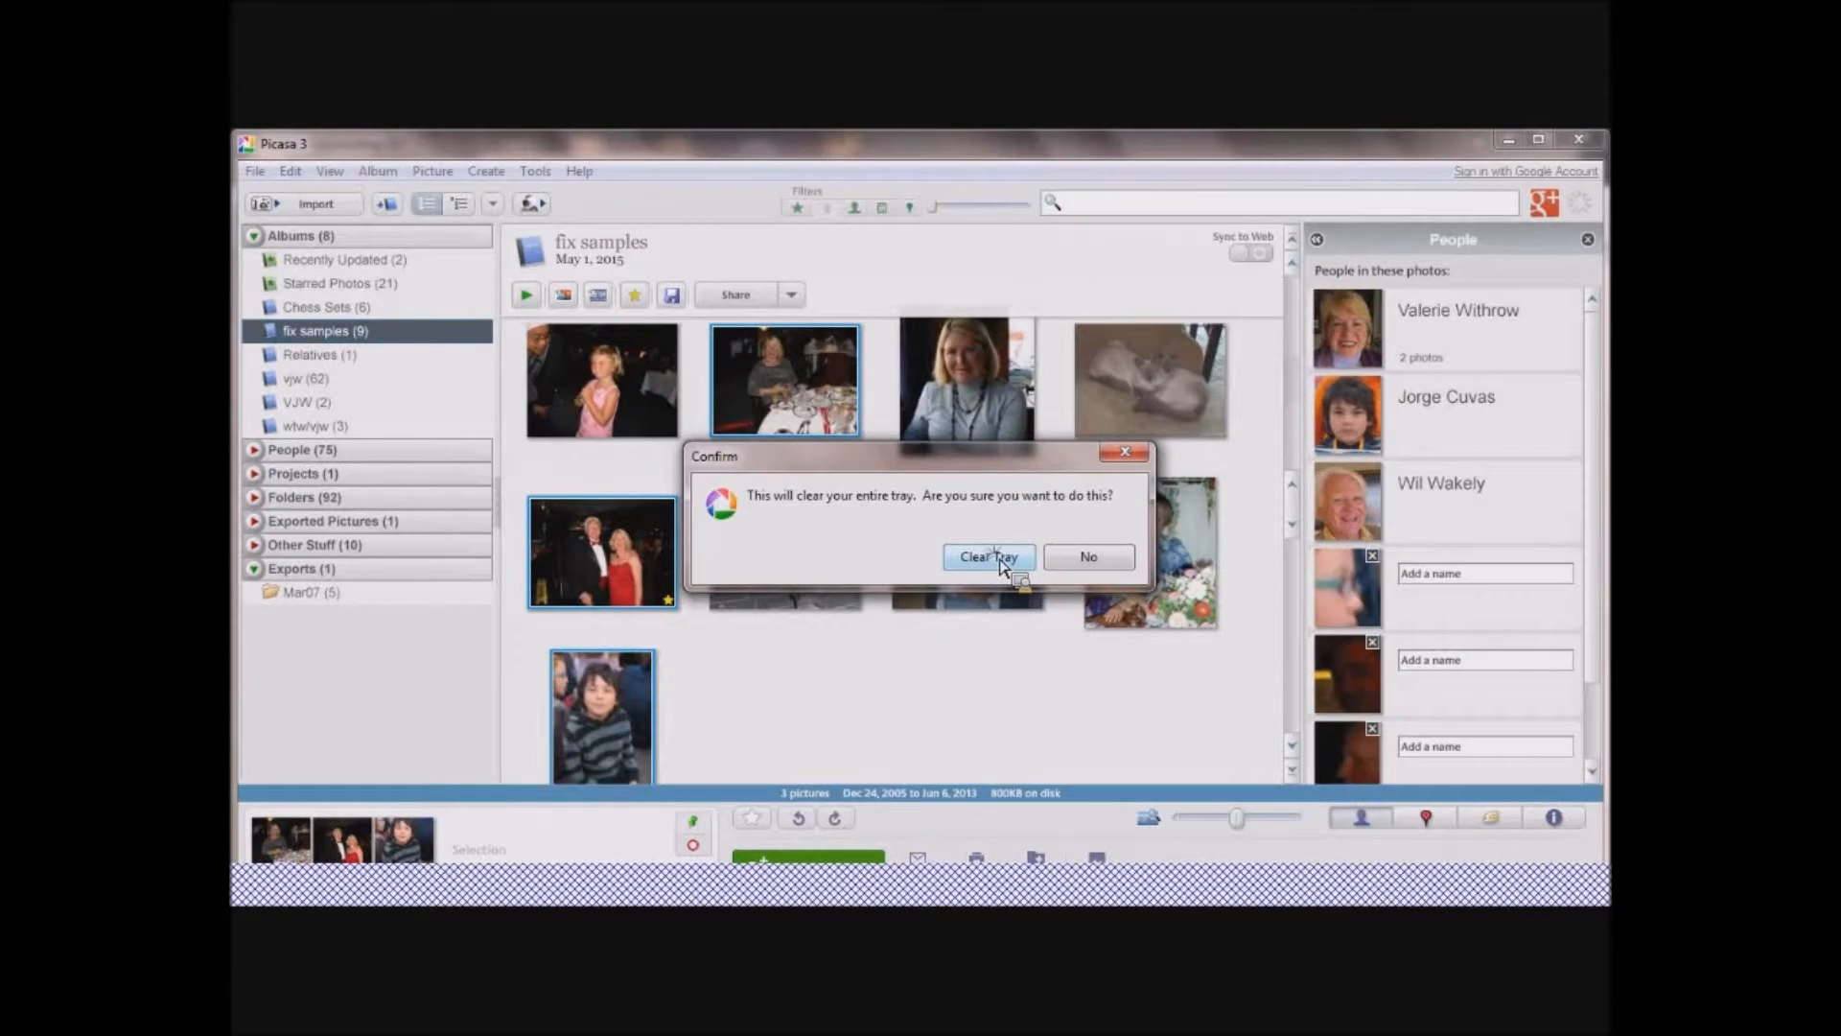
pyautogui.click(1000, 560)
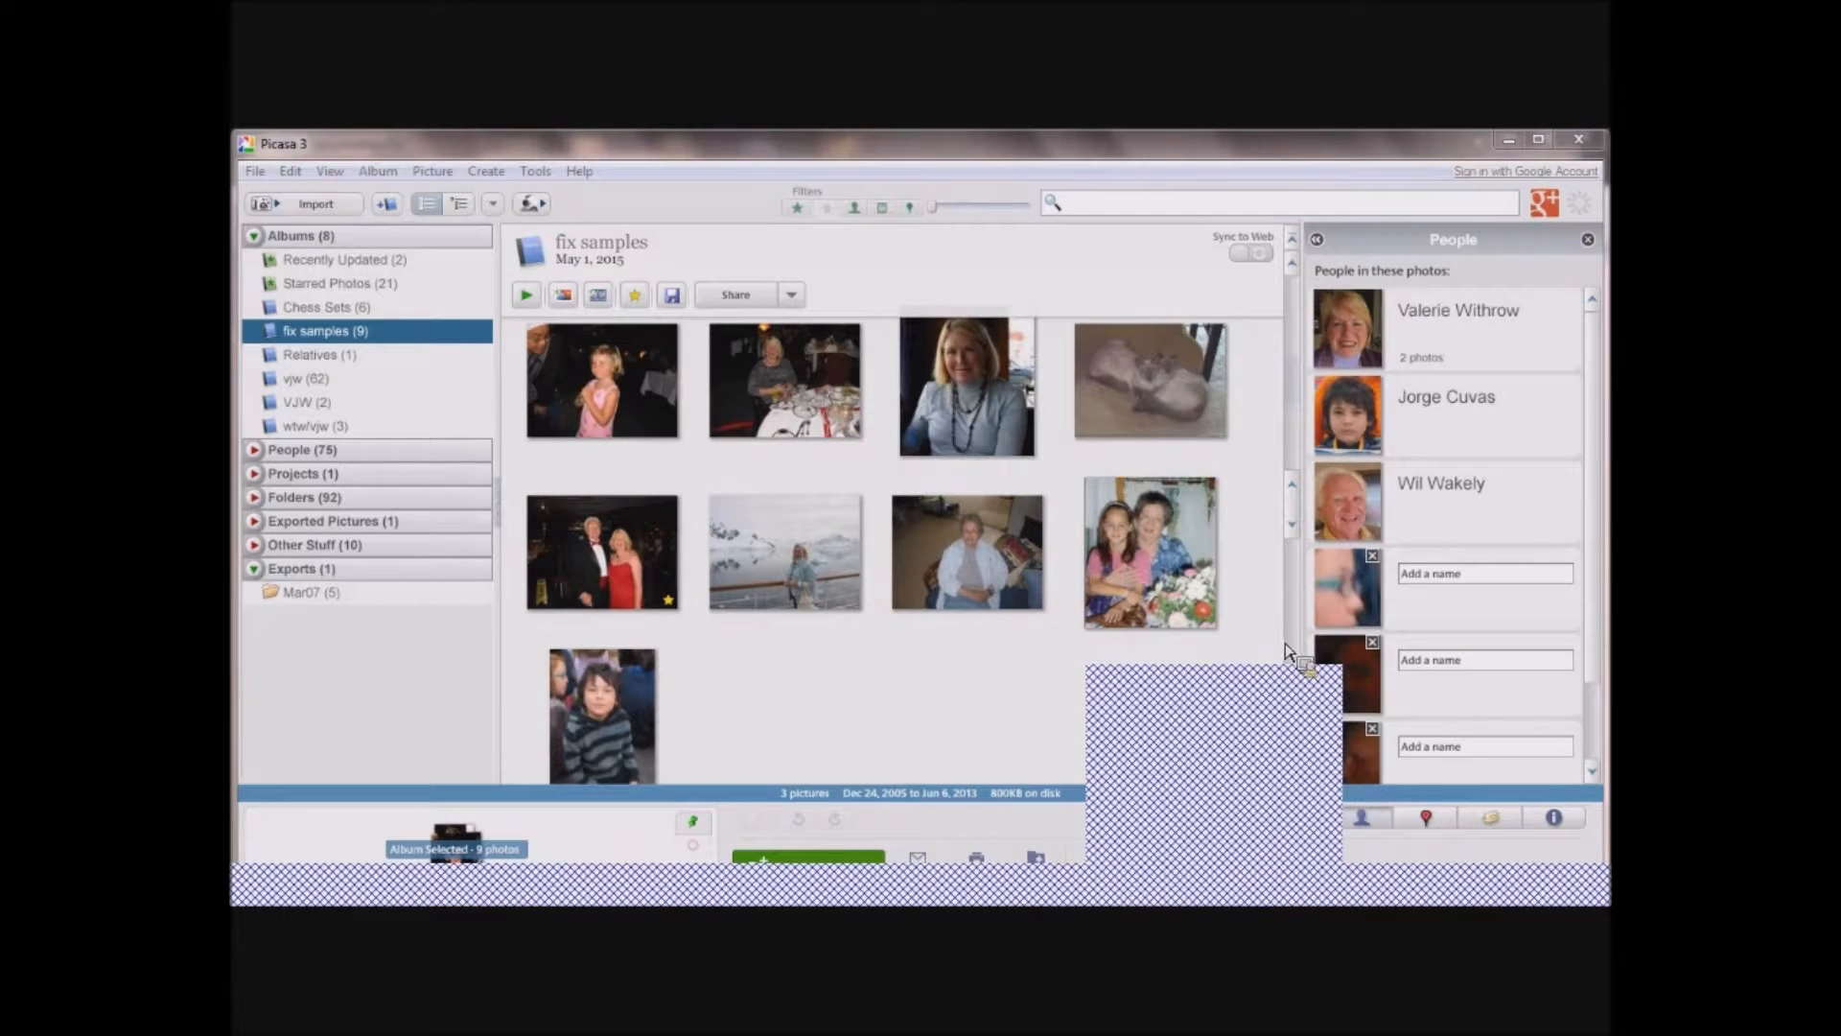
# Star the photo of the boy in the striped hoodie and rotate it counterclockwise, then clockwise back to upright.
pyautogui.moveTo(1320, 679)
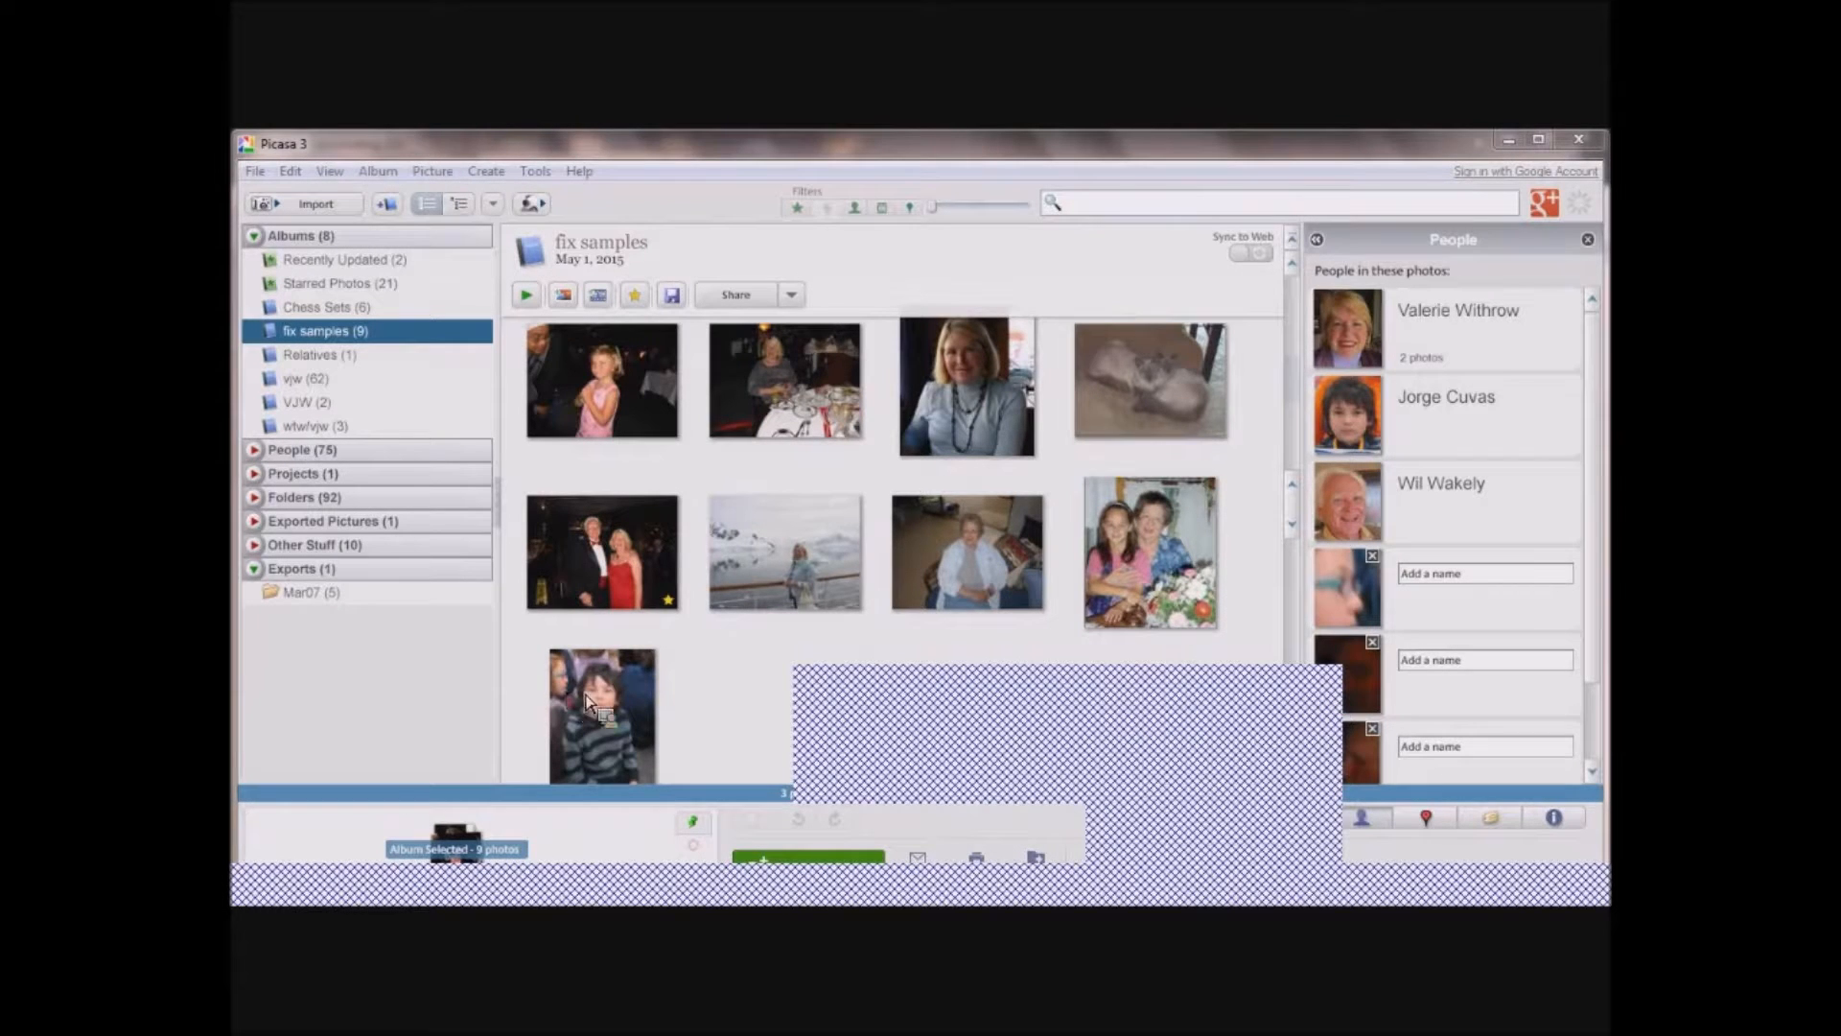
pyautogui.click(709, 719)
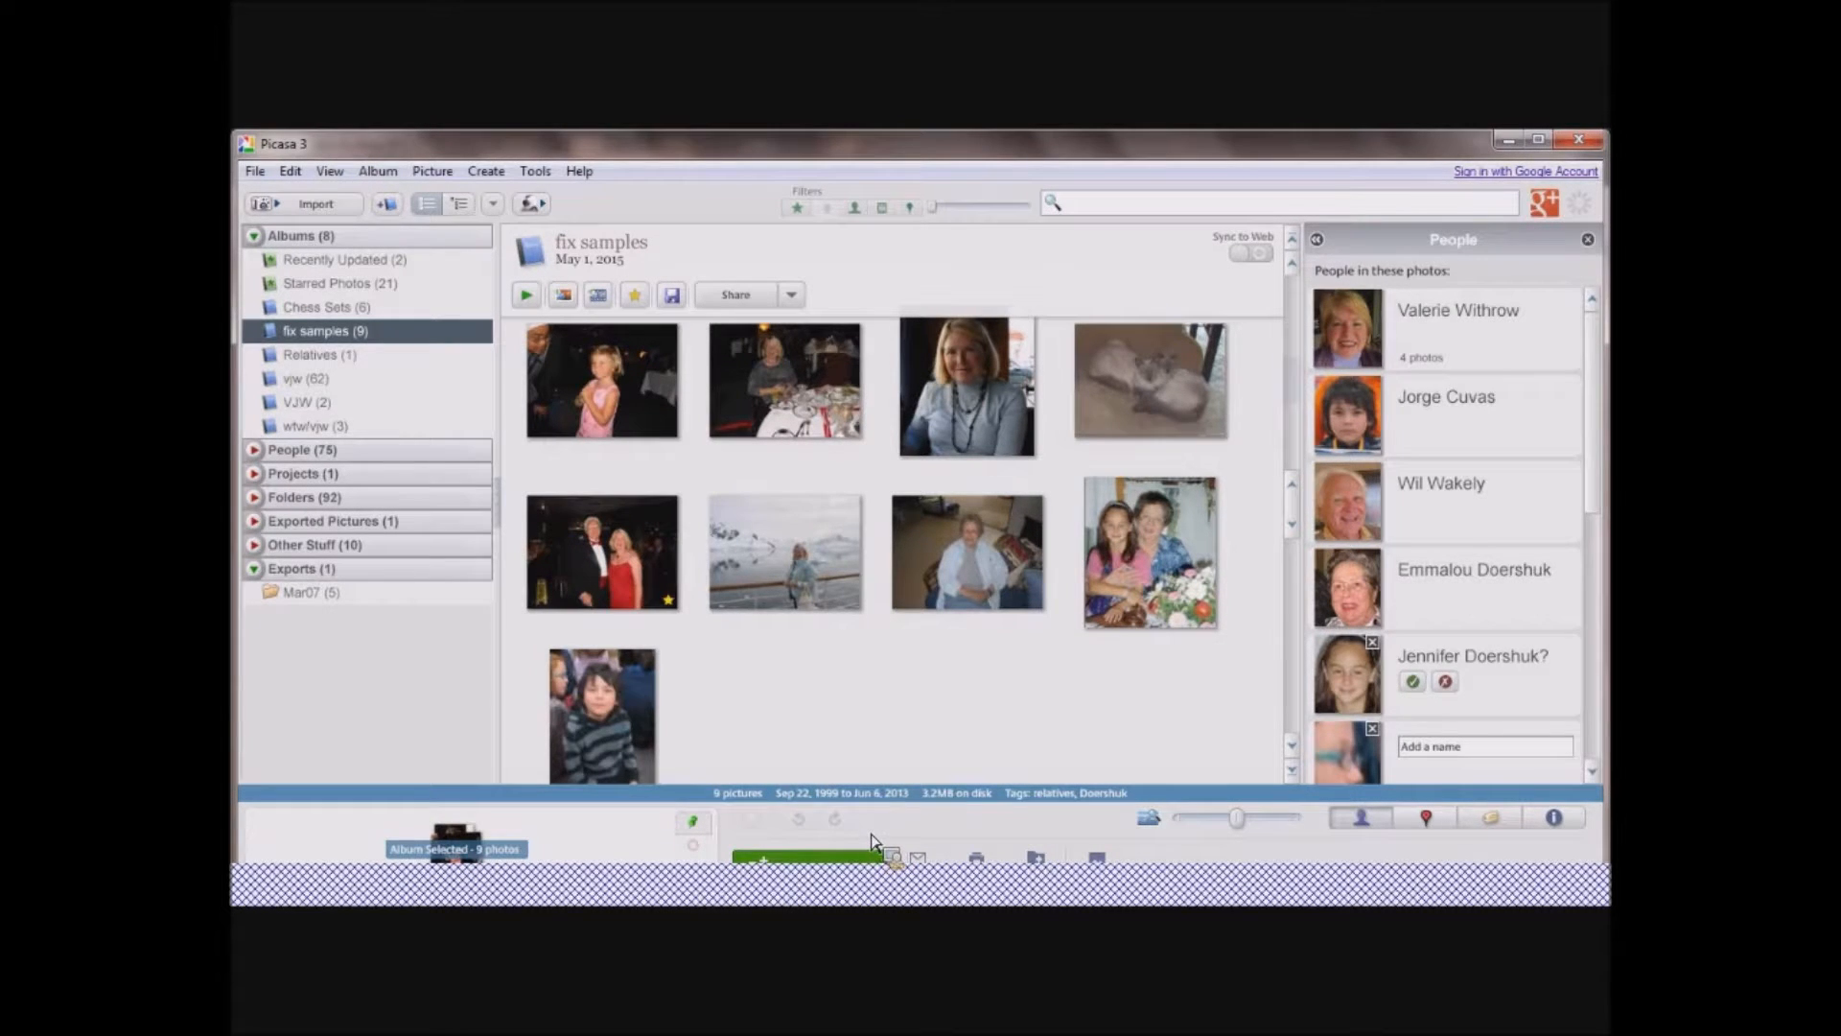
pyautogui.moveTo(869, 842); pyautogui.dragTo(802, 826)
pyautogui.click(801, 827)
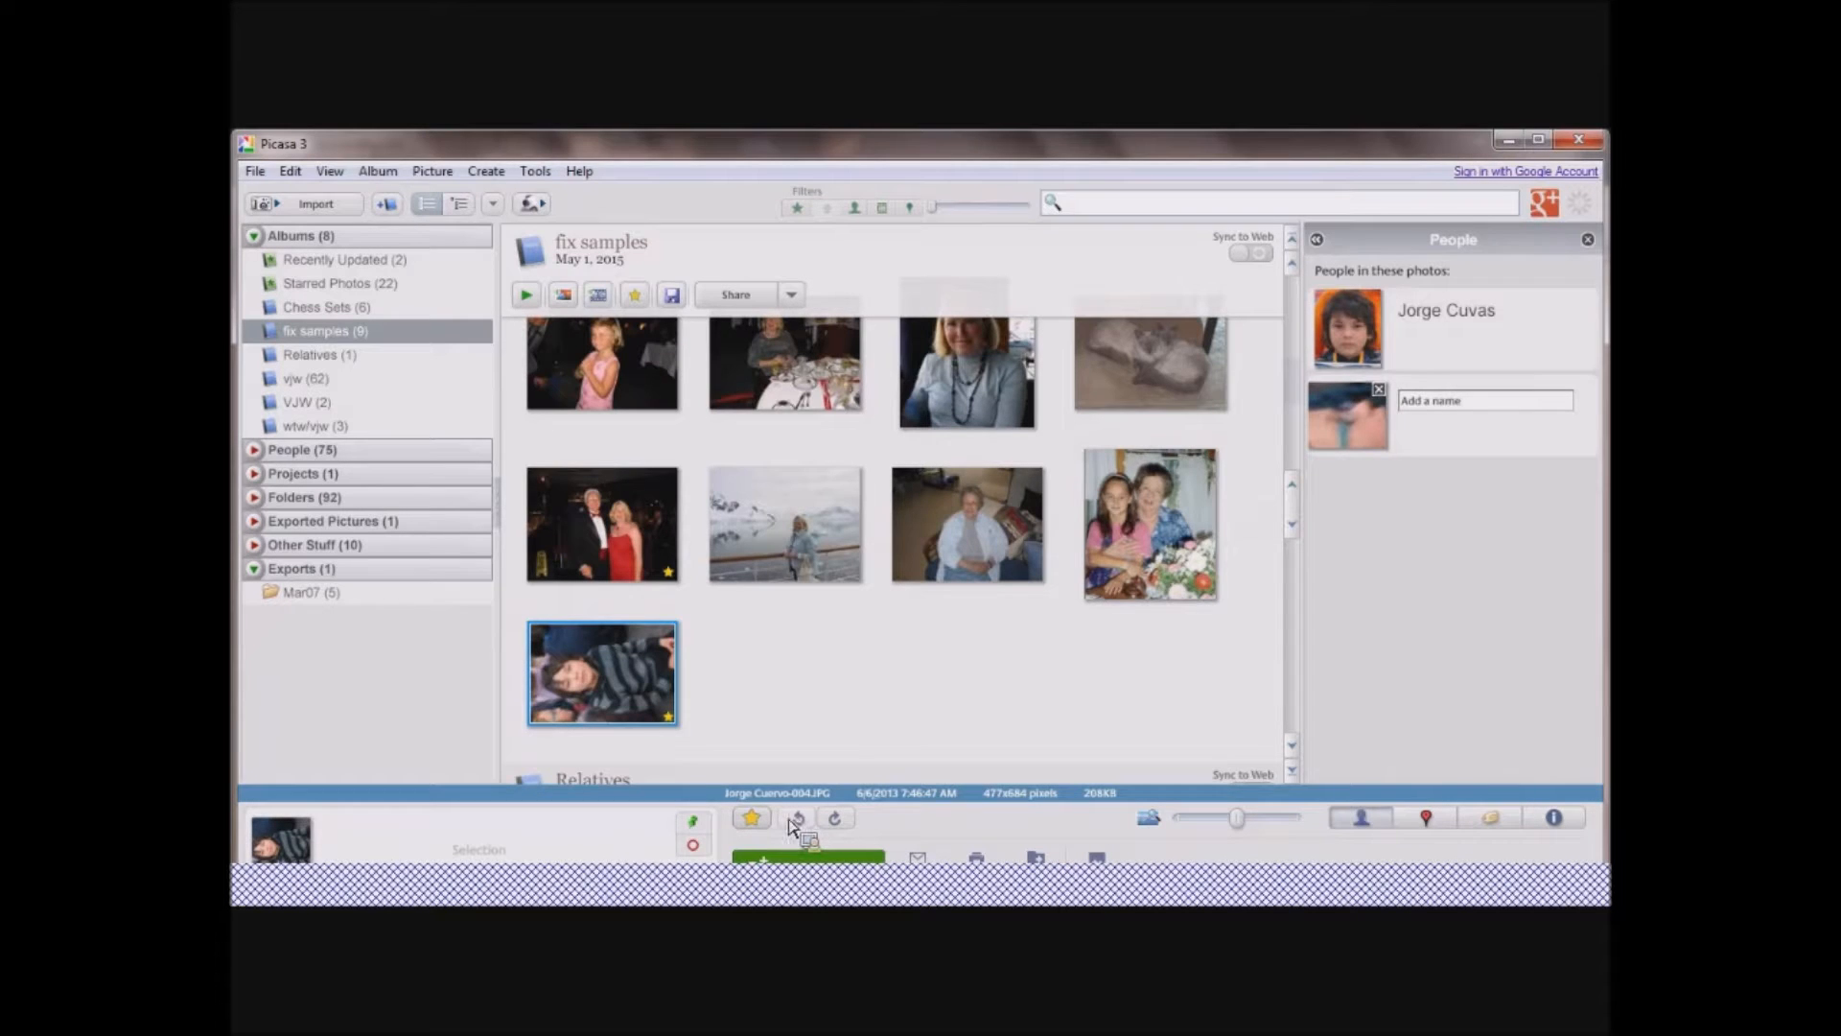
pyautogui.click(836, 820)
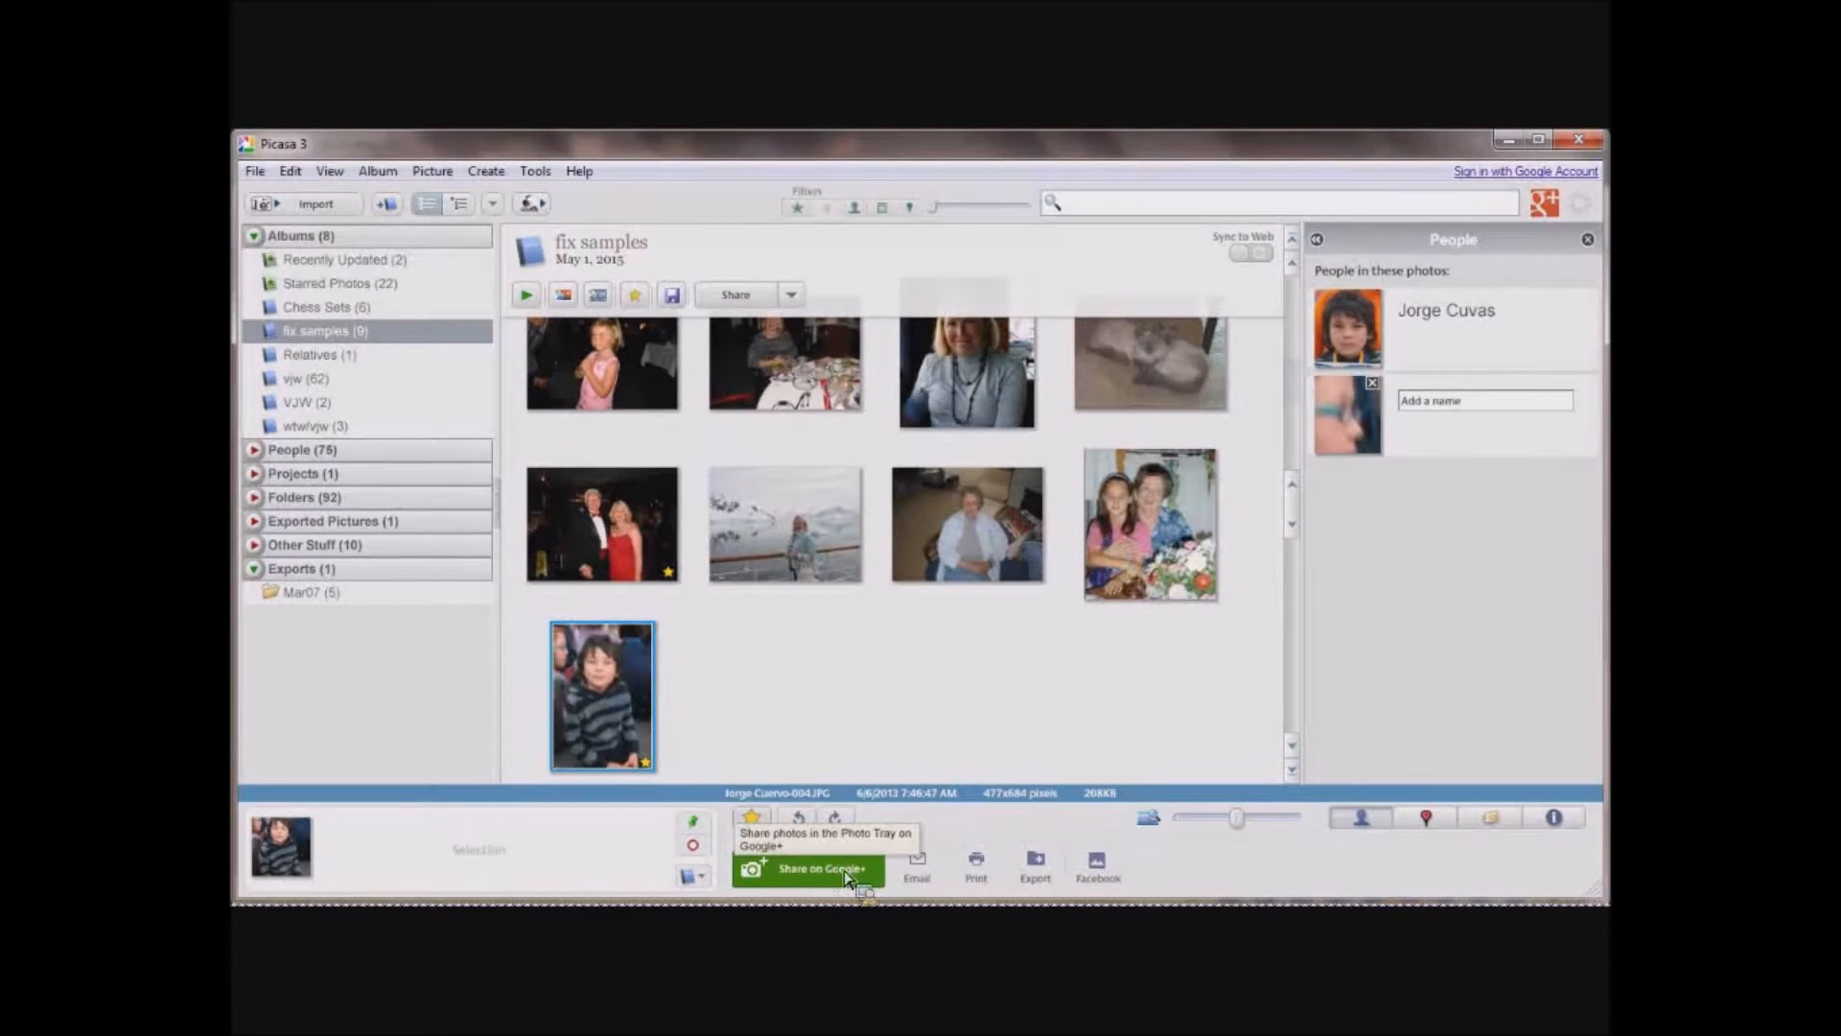
# Add the selected photo to a new album named with the boy's first name.
pyautogui.click(706, 883)
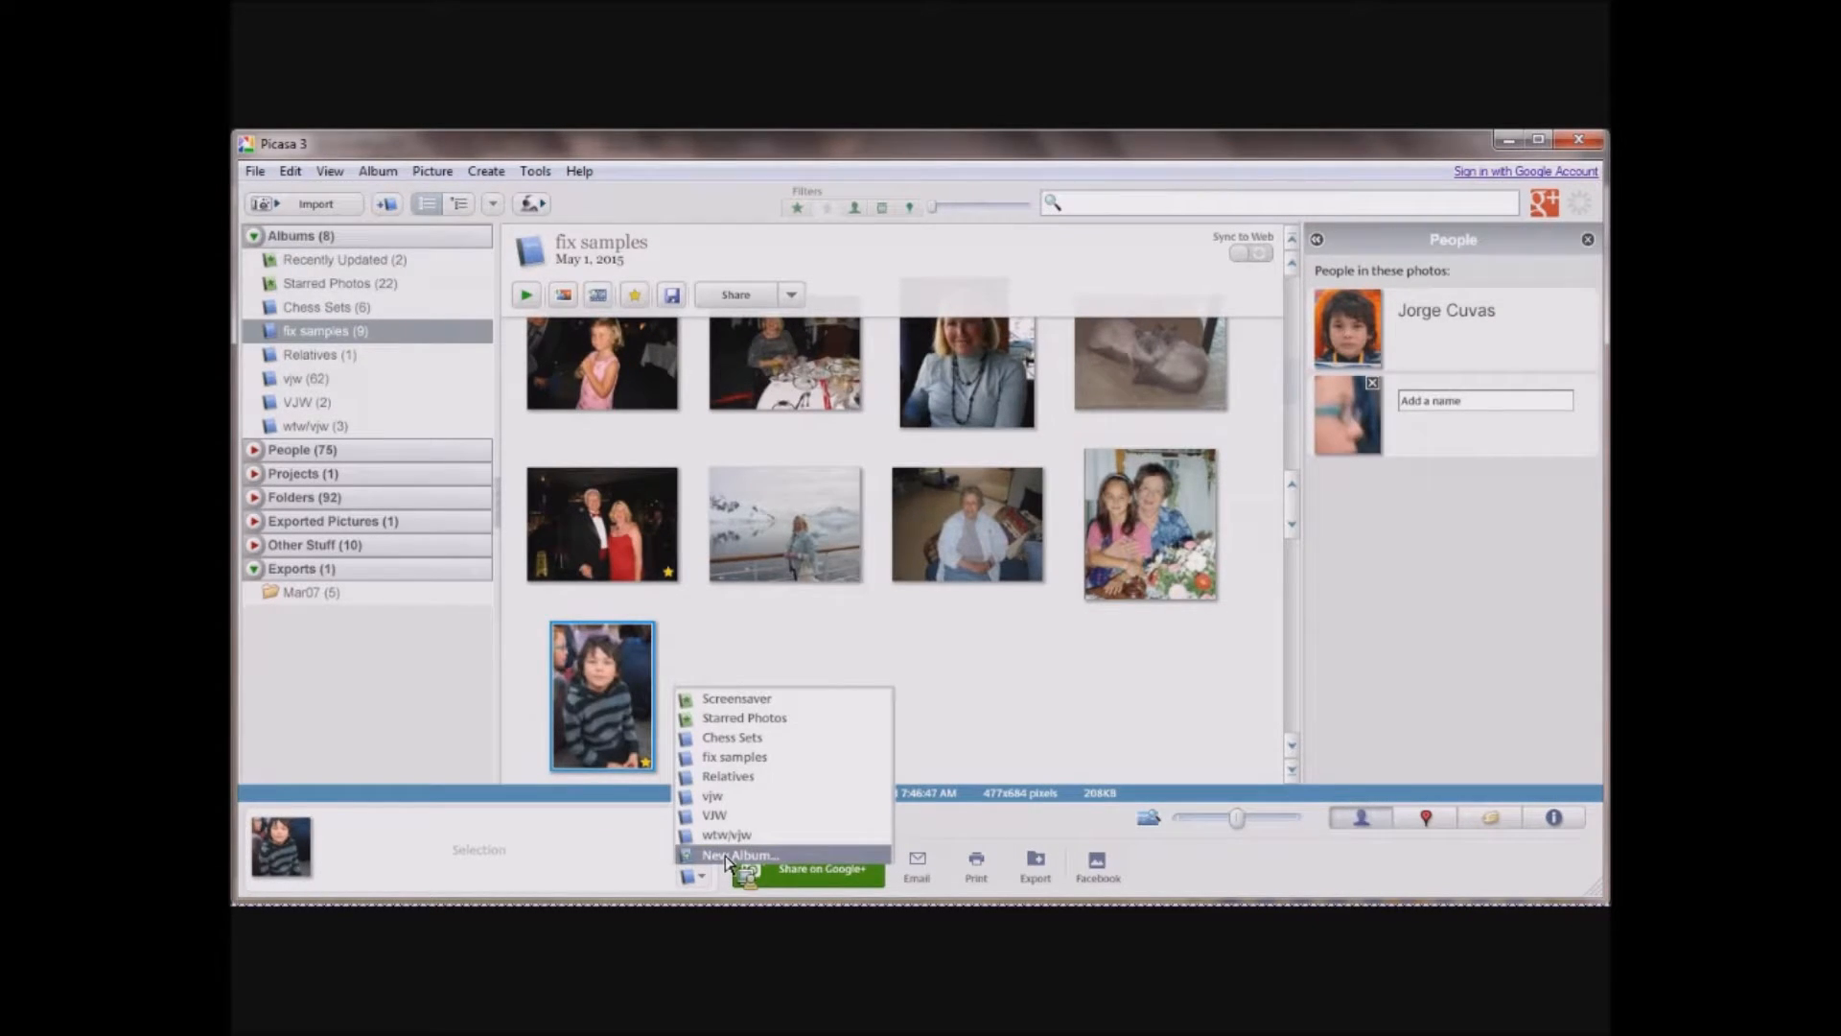
pyautogui.click(733, 854)
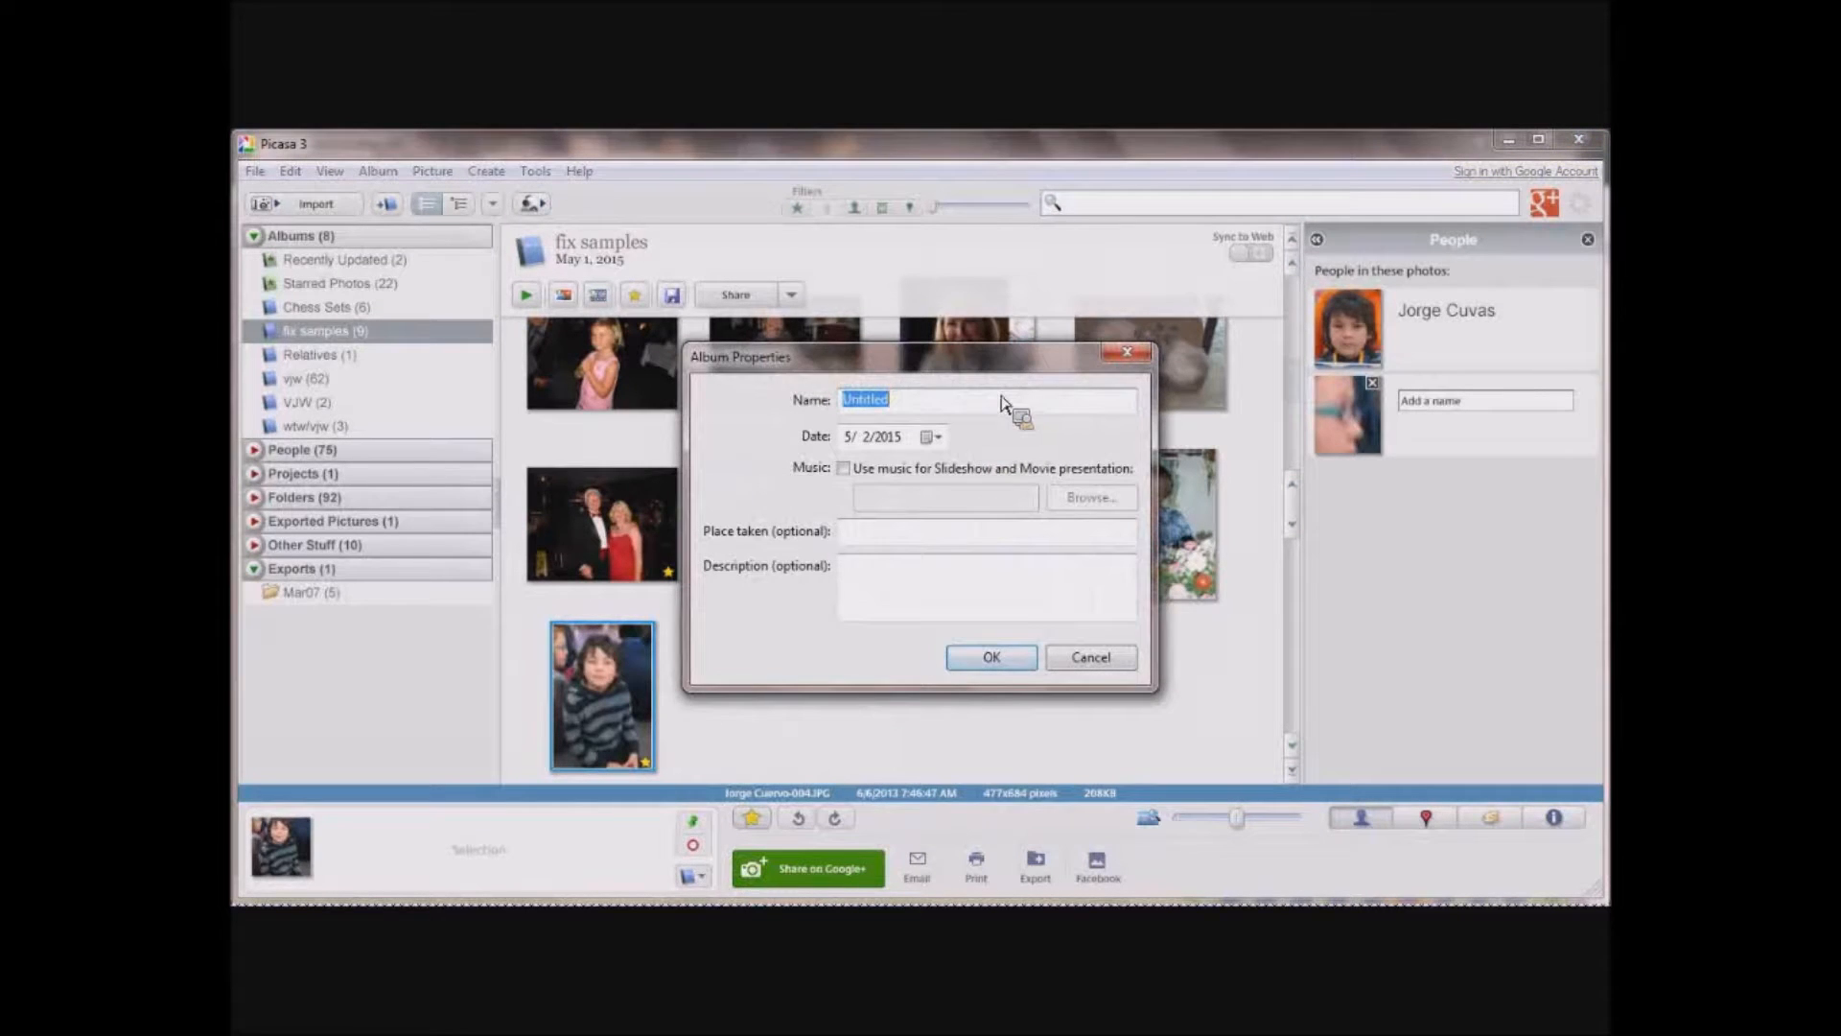
pyautogui.write('Jorge')
pyautogui.click(993, 660)
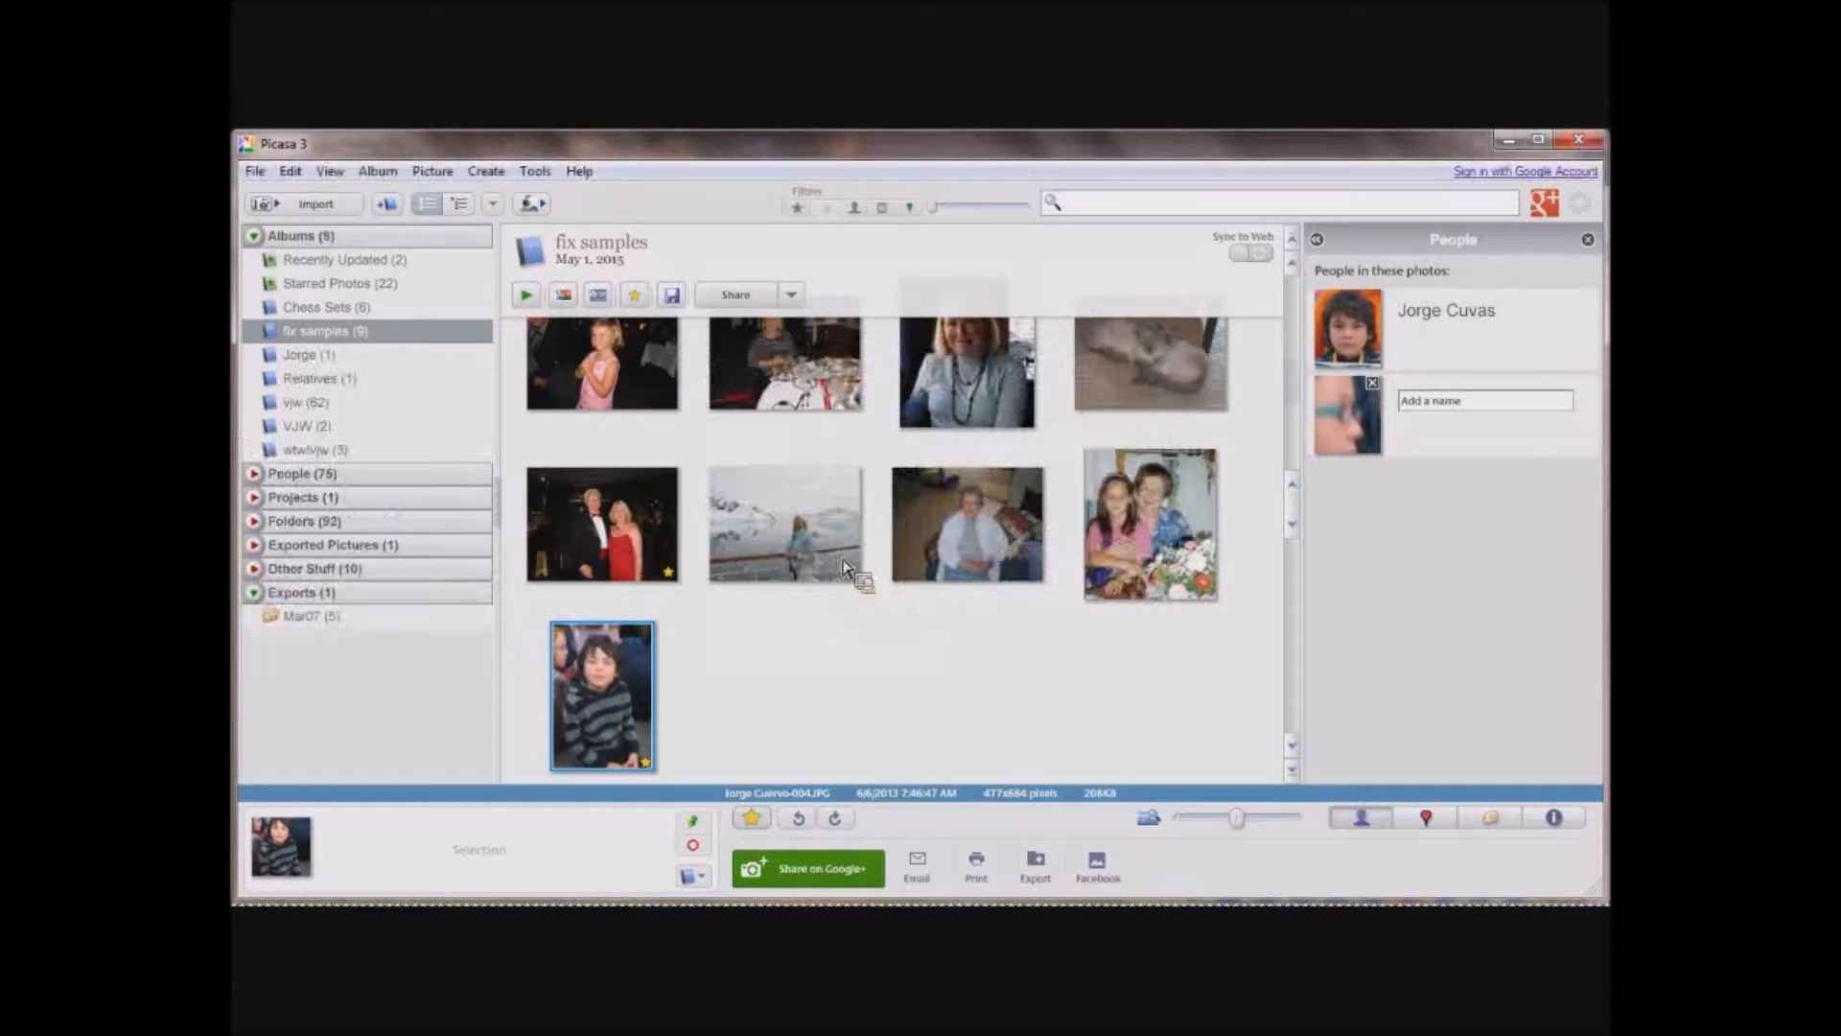
# Open the boy's photo in the editing view and display it at actual size.
pyautogui.moveTo(326, 245); pyautogui.dragTo(315, 360)
pyautogui.moveTo(315, 359)
pyautogui.mouseDown()
pyautogui.moveTo(482, 566)
pyautogui.moveTo(793, 718)
pyautogui.moveTo(805, 699)
pyautogui.moveTo(1151, 781)
pyautogui.moveTo(1244, 896)
pyautogui.moveTo(1223, 832)
pyautogui.moveTo(1218, 851)
pyautogui.moveTo(1038, 748)
pyautogui.moveTo(626, 702)
pyautogui.mouseUp()
pyautogui.doubleClick(623, 698)
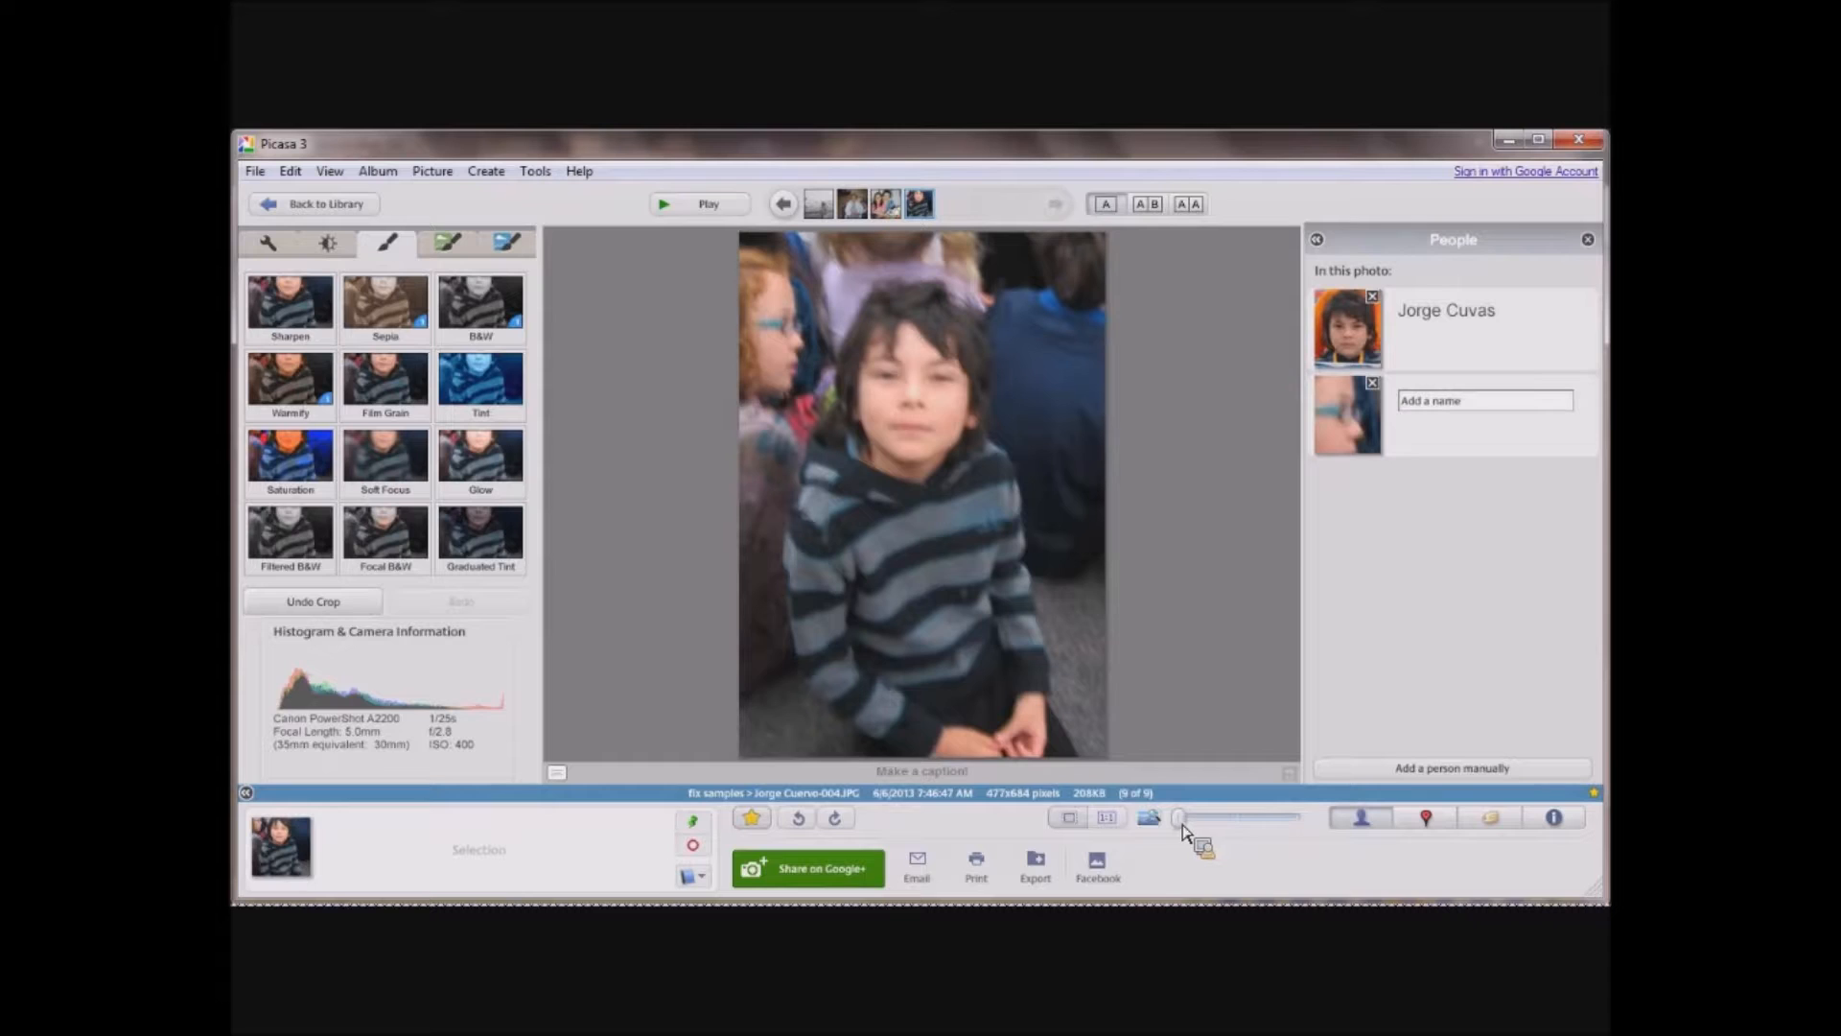
pyautogui.moveTo(1182, 824)
pyautogui.mouseDown()
pyautogui.moveTo(1256, 828)
pyautogui.moveTo(1188, 834)
pyautogui.mouseUp()
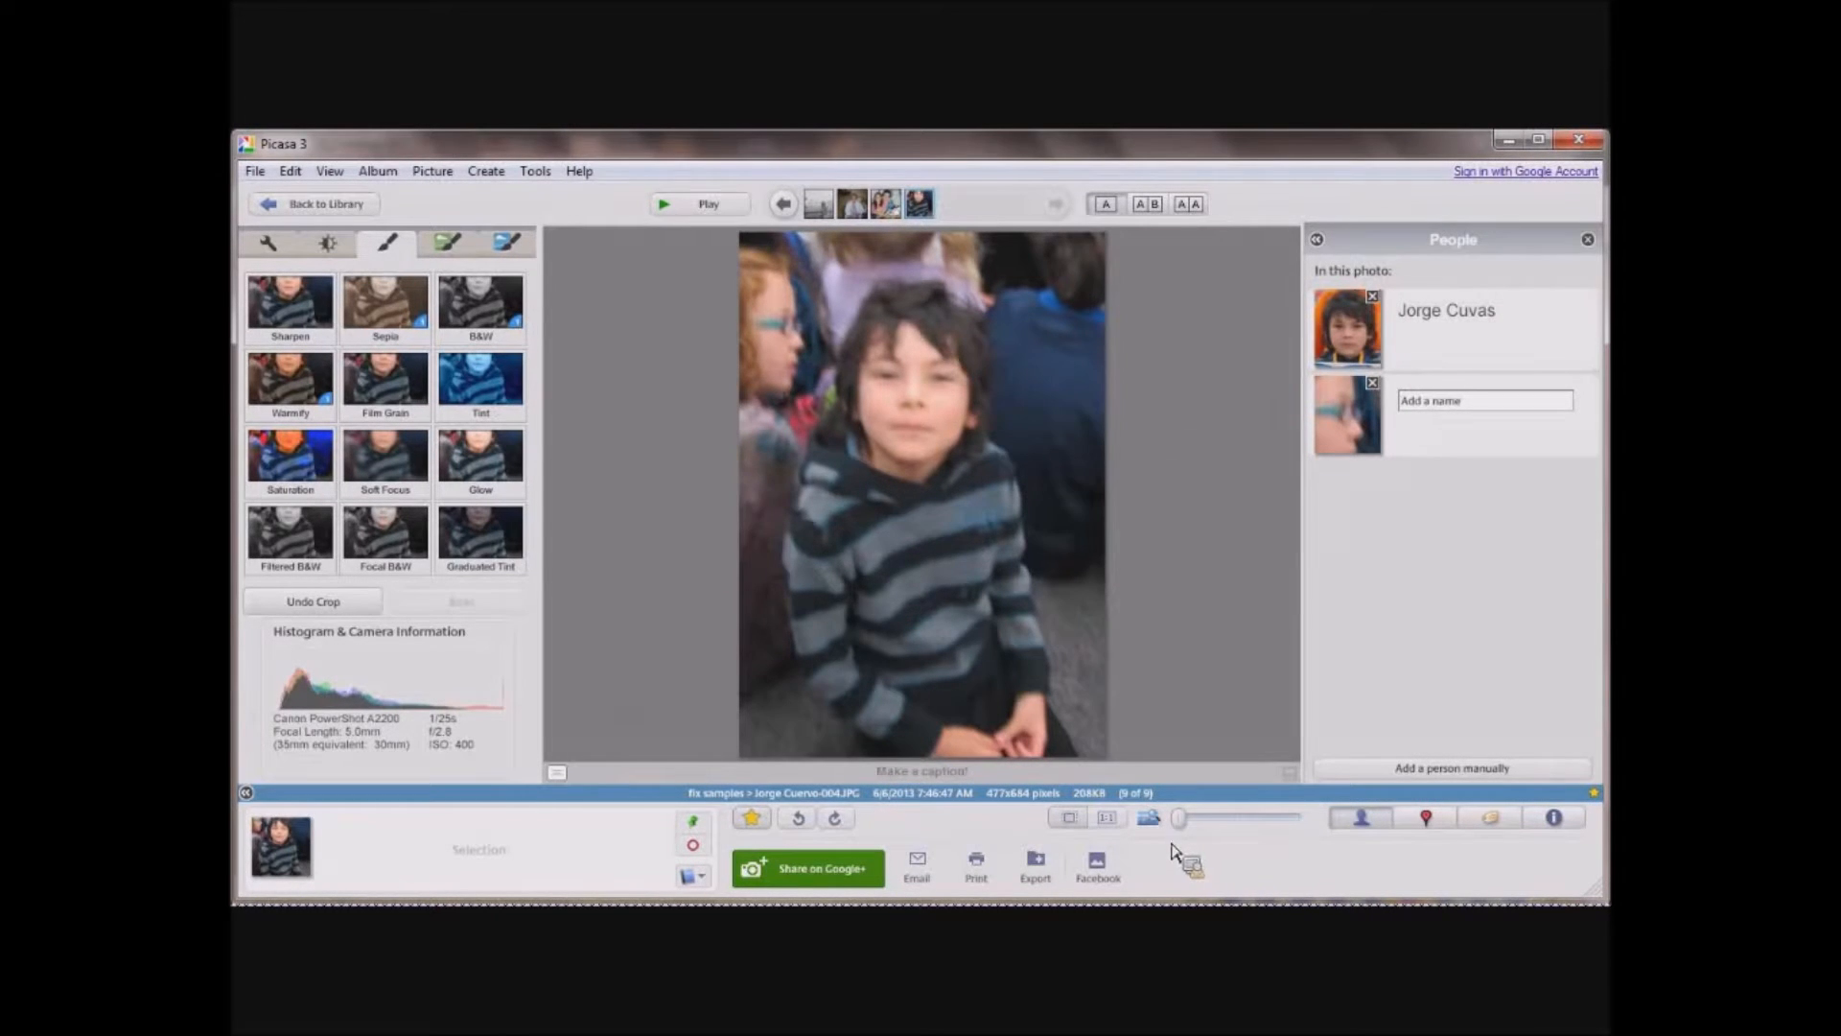
pyautogui.click(1110, 820)
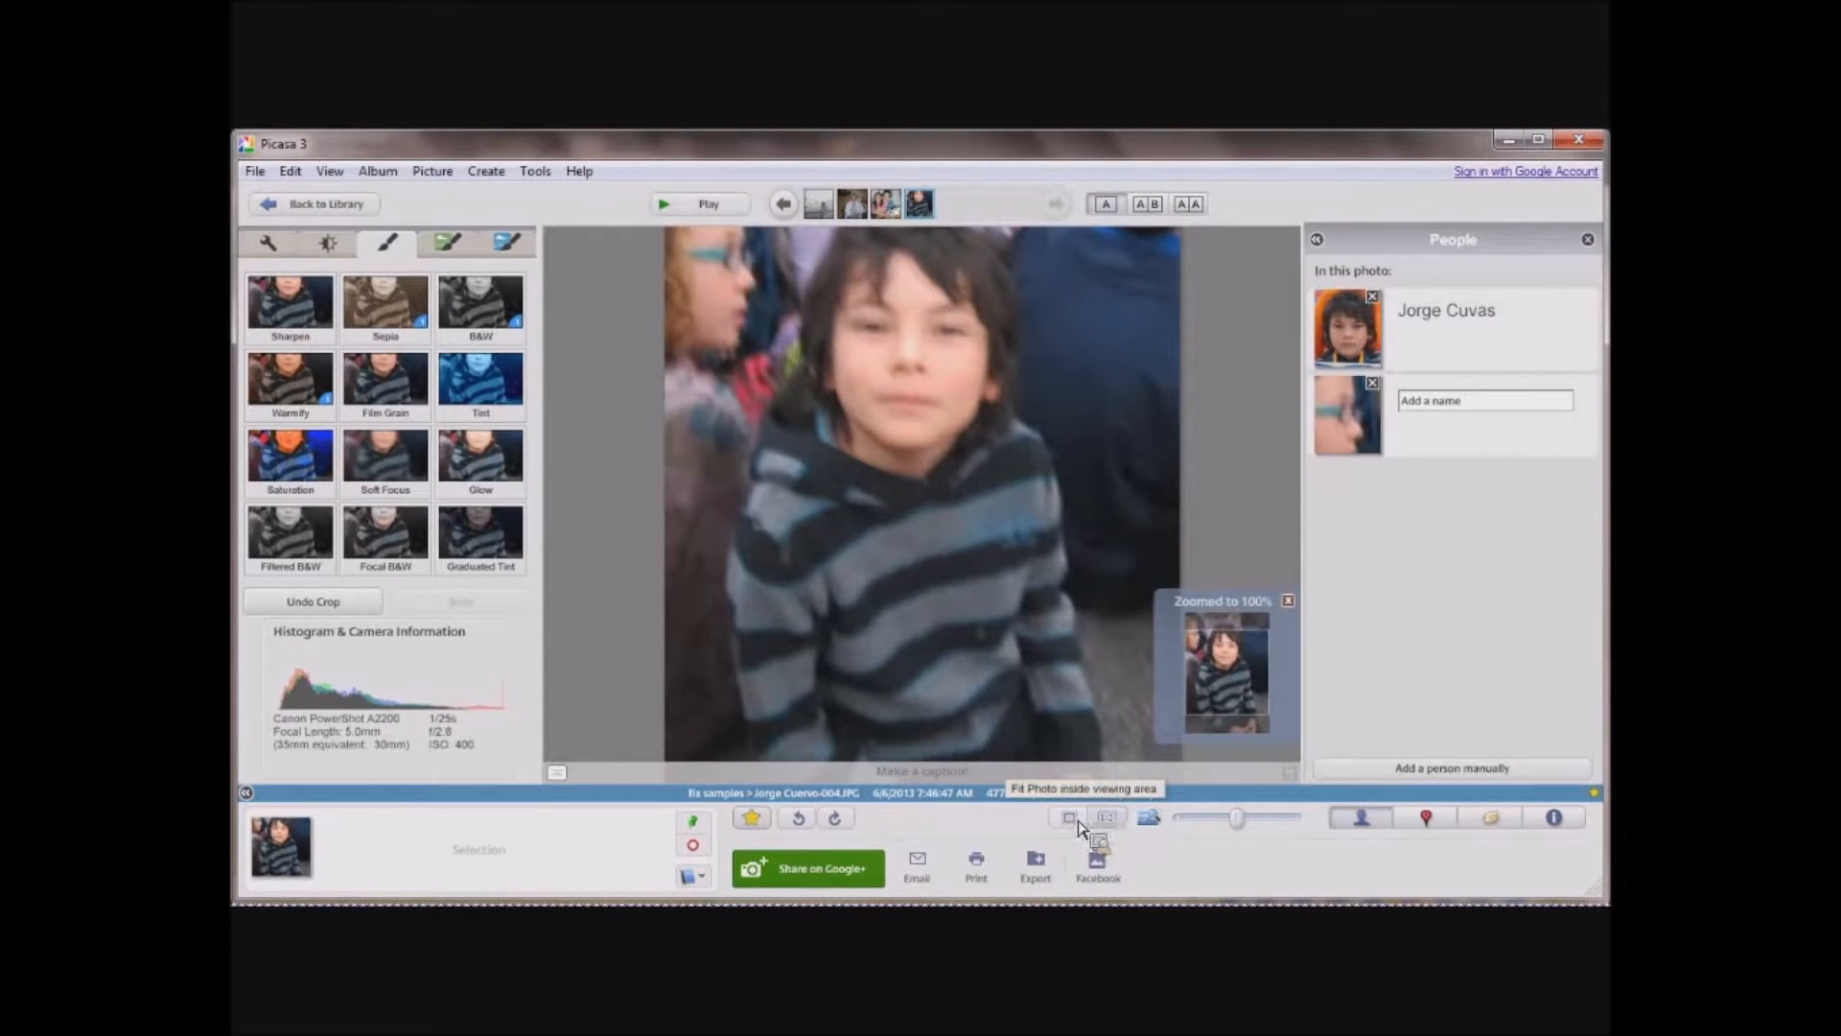
# Fit the boy's photo inside the viewing area and view its People, Places, Tags and Properties information in turn.
pyautogui.click(1076, 820)
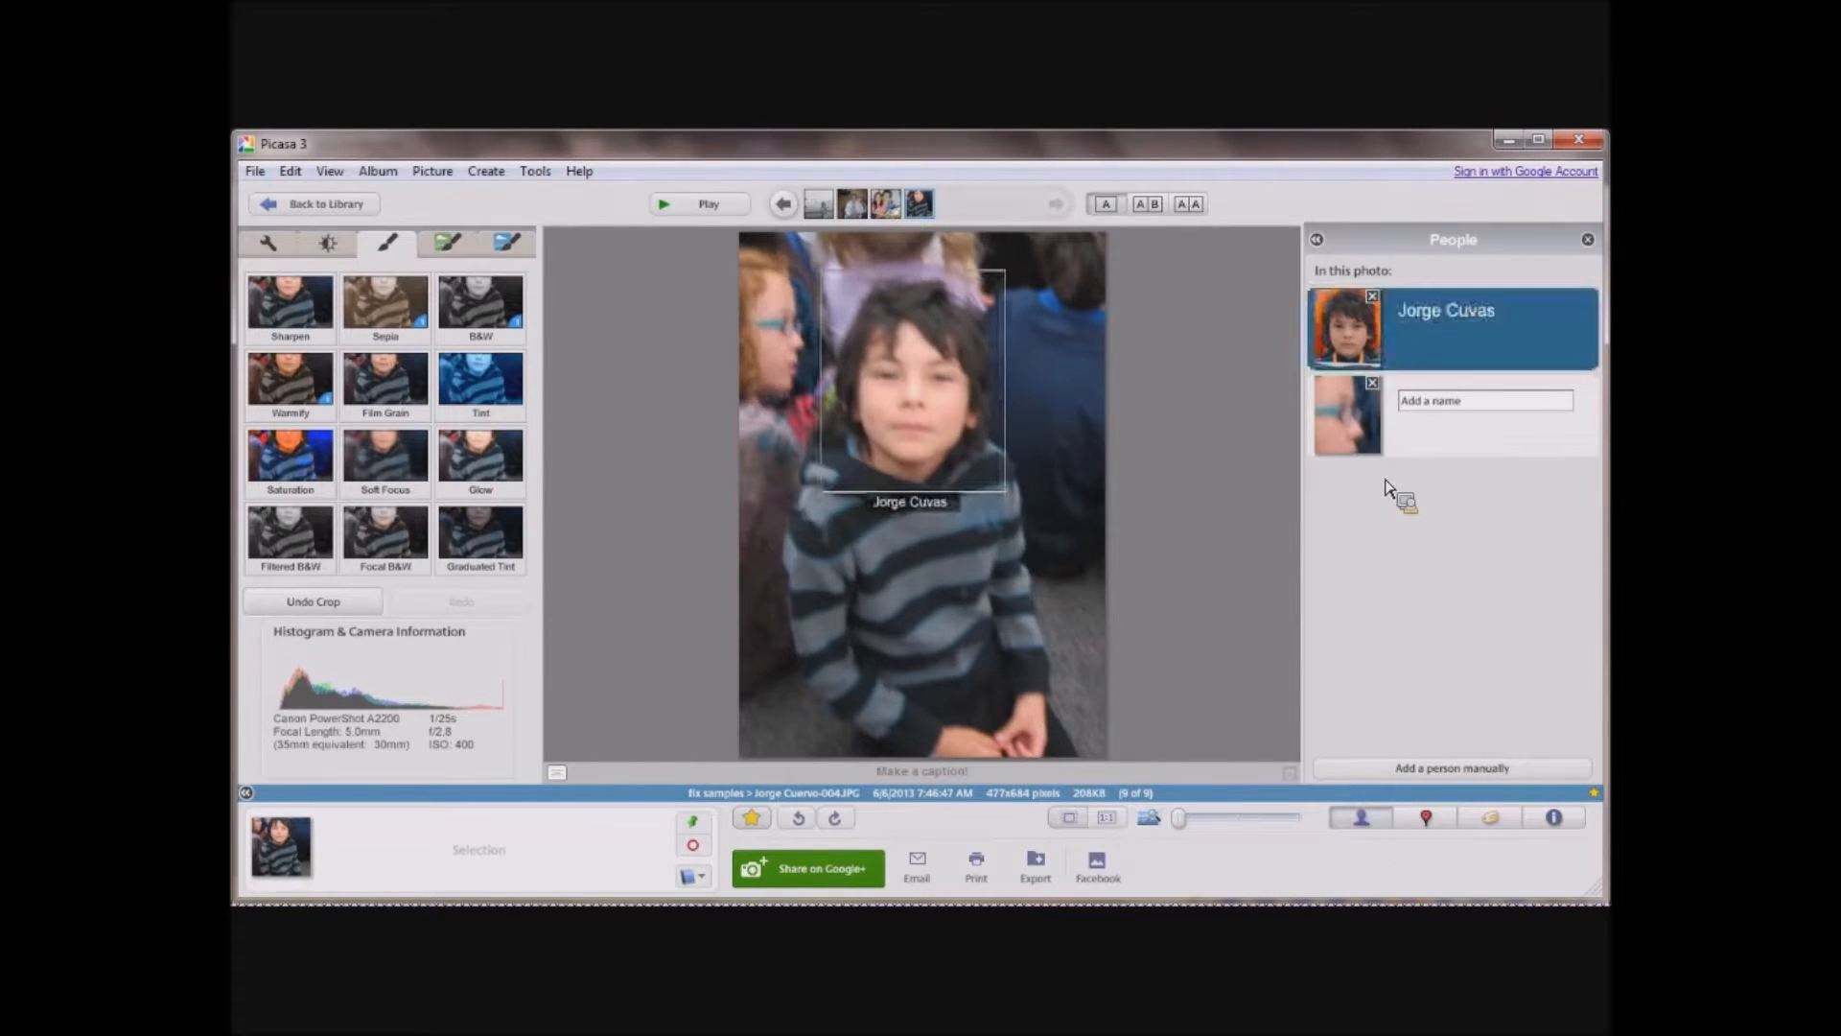
pyautogui.click(1588, 241)
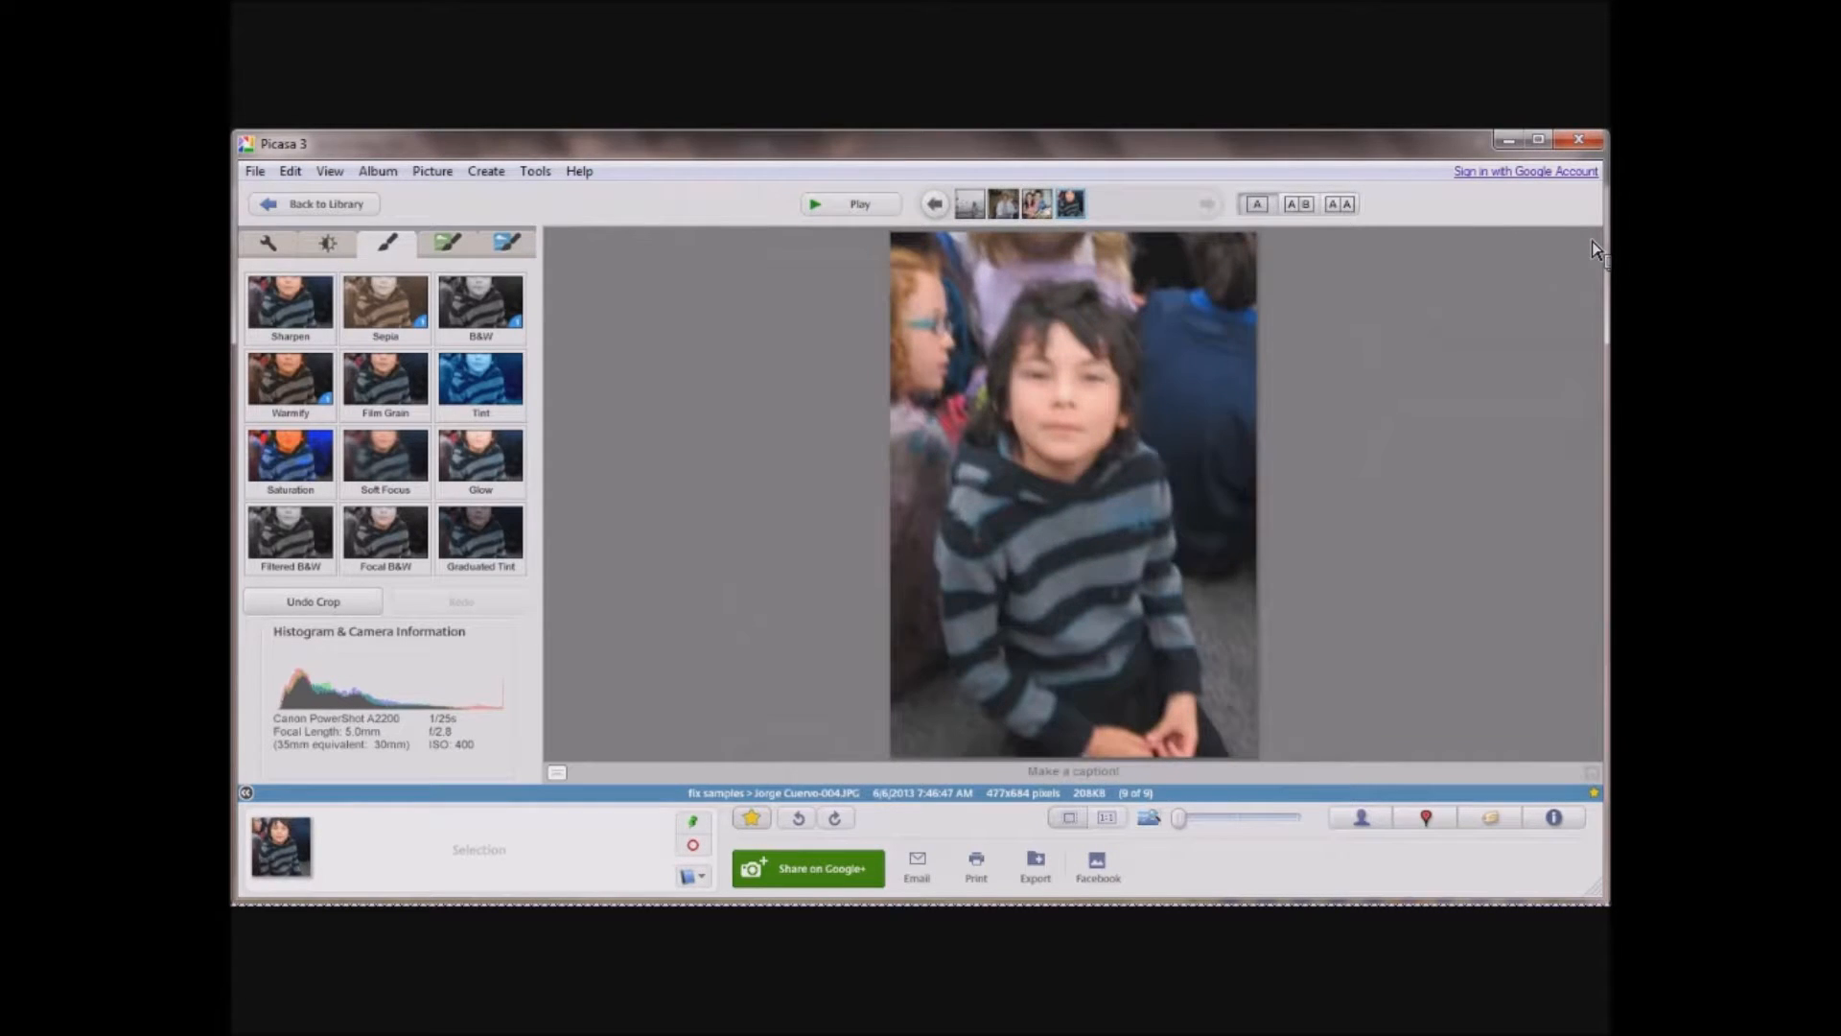
pyautogui.click(1375, 820)
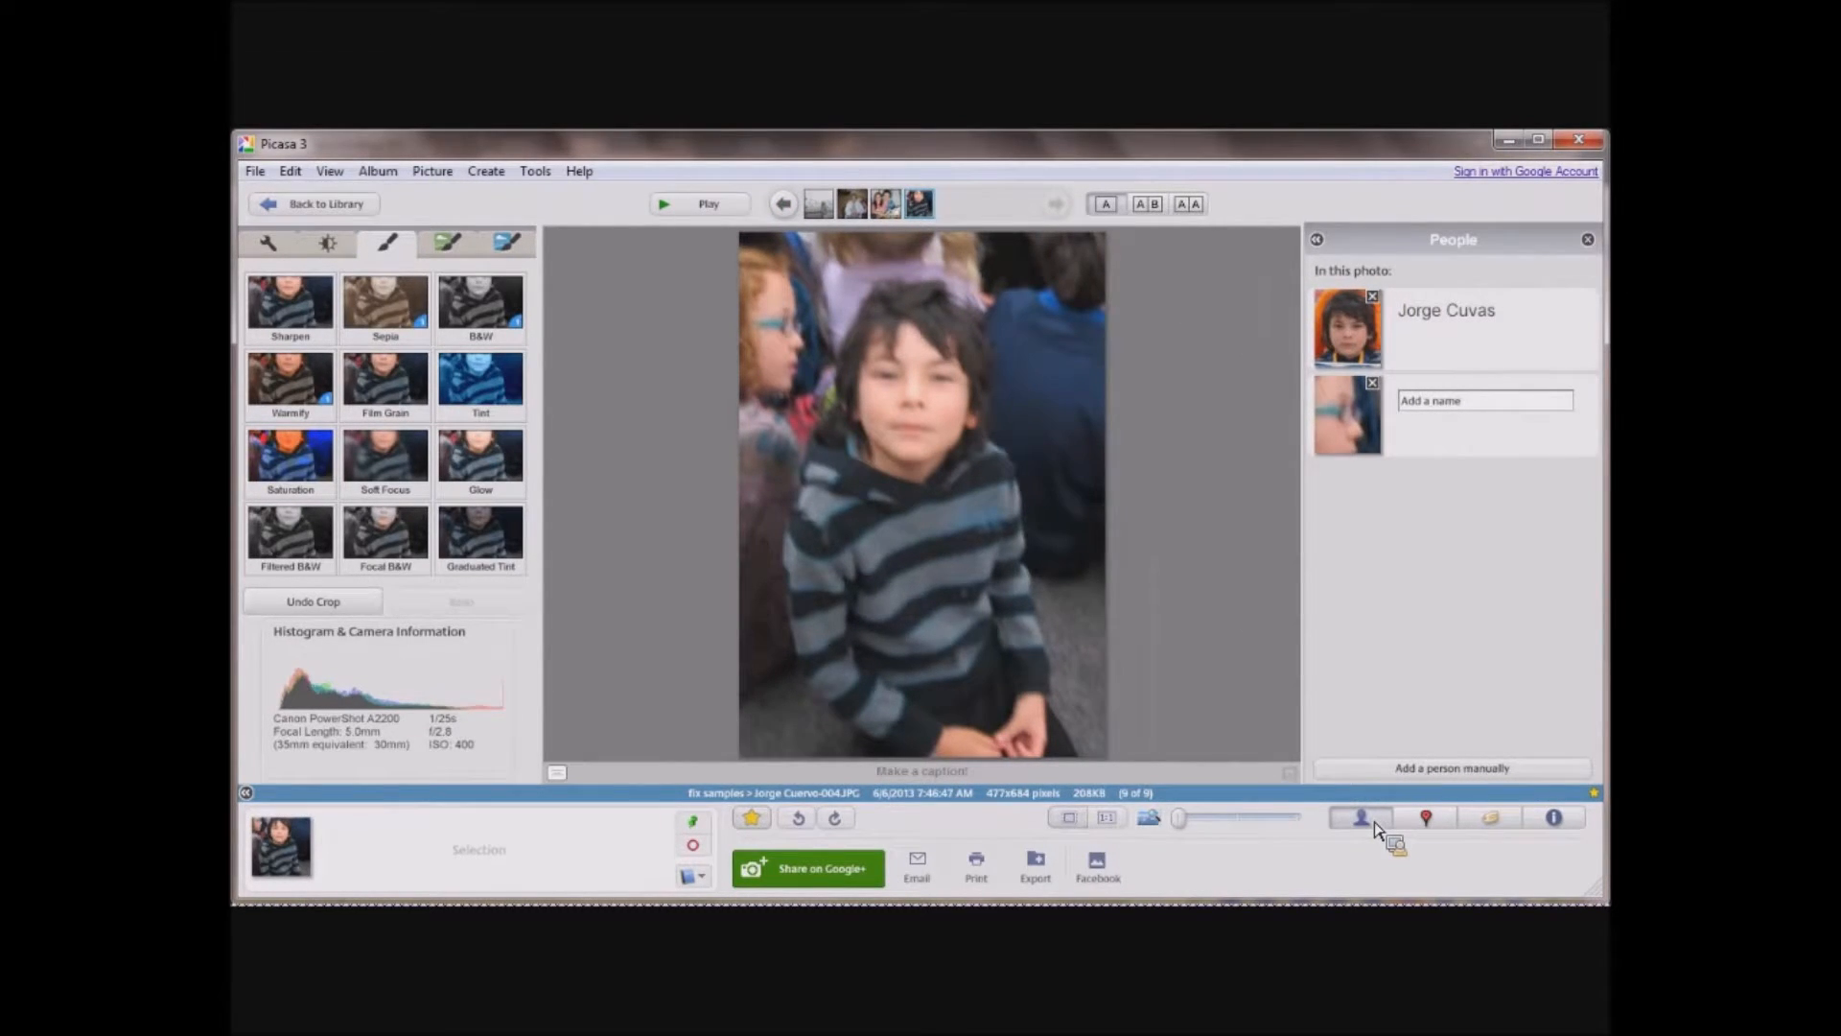
pyautogui.click(1424, 820)
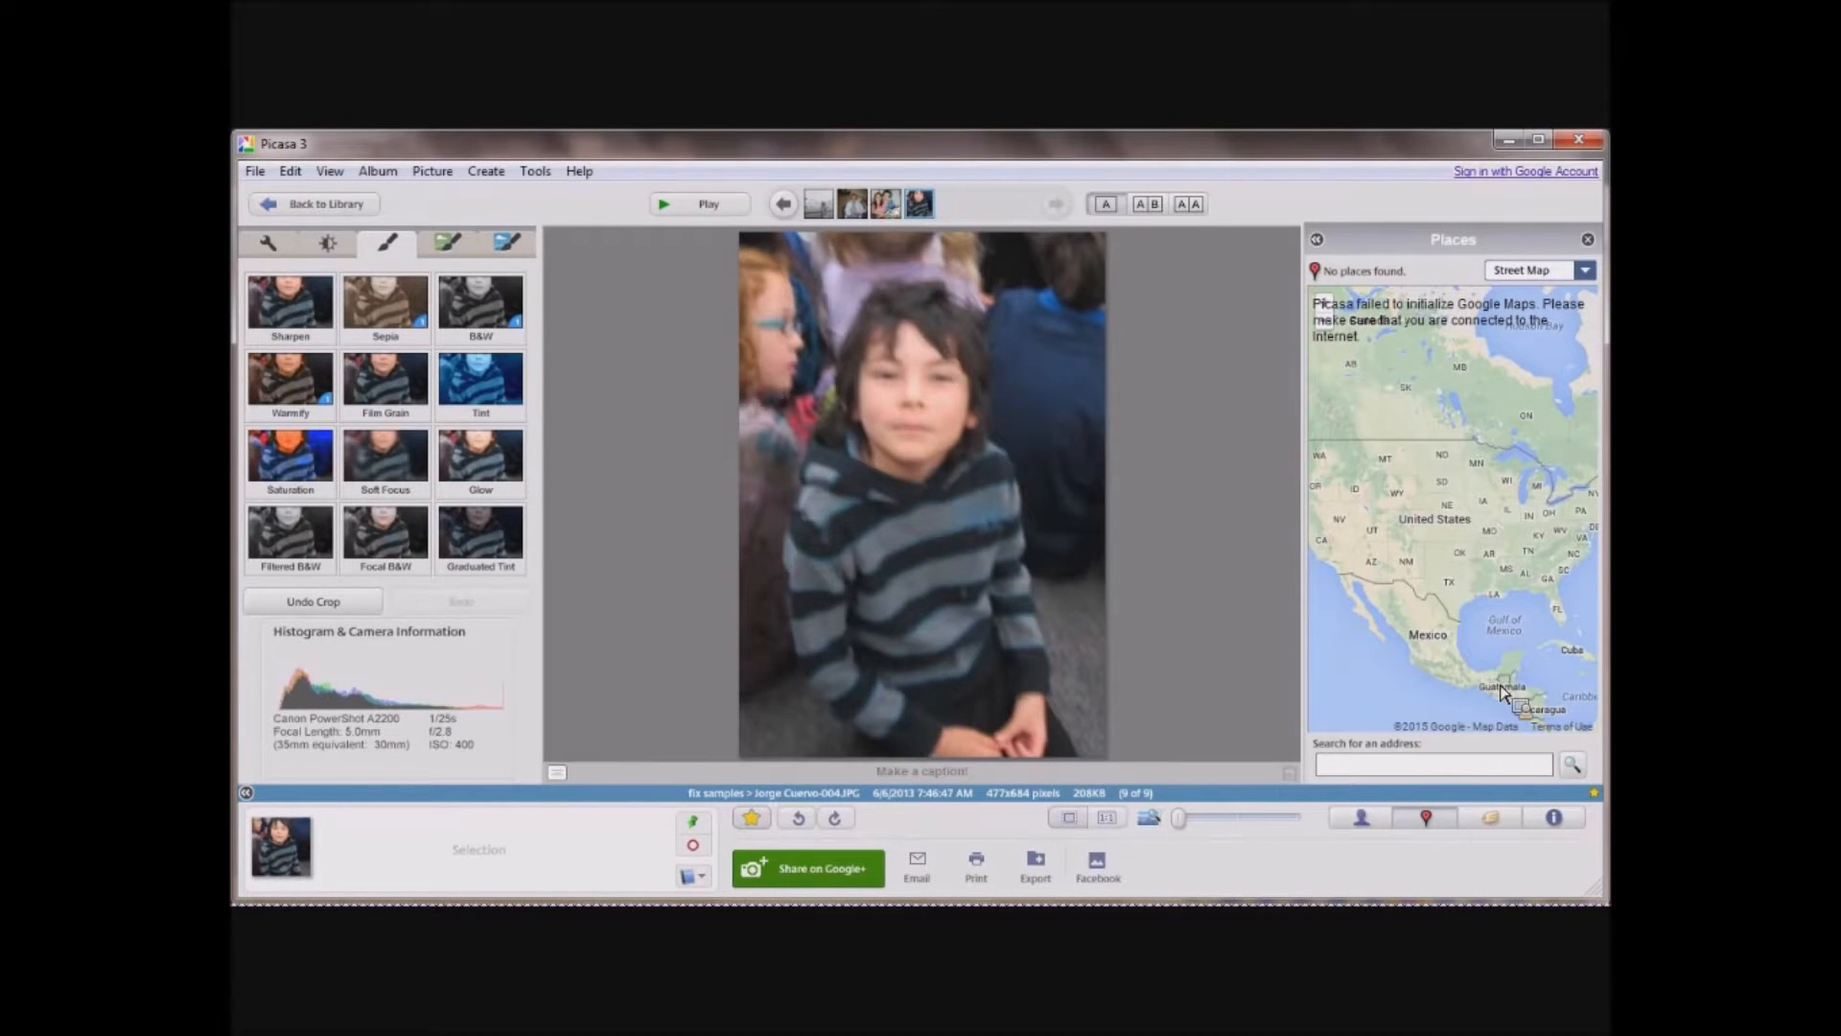
pyautogui.click(1493, 821)
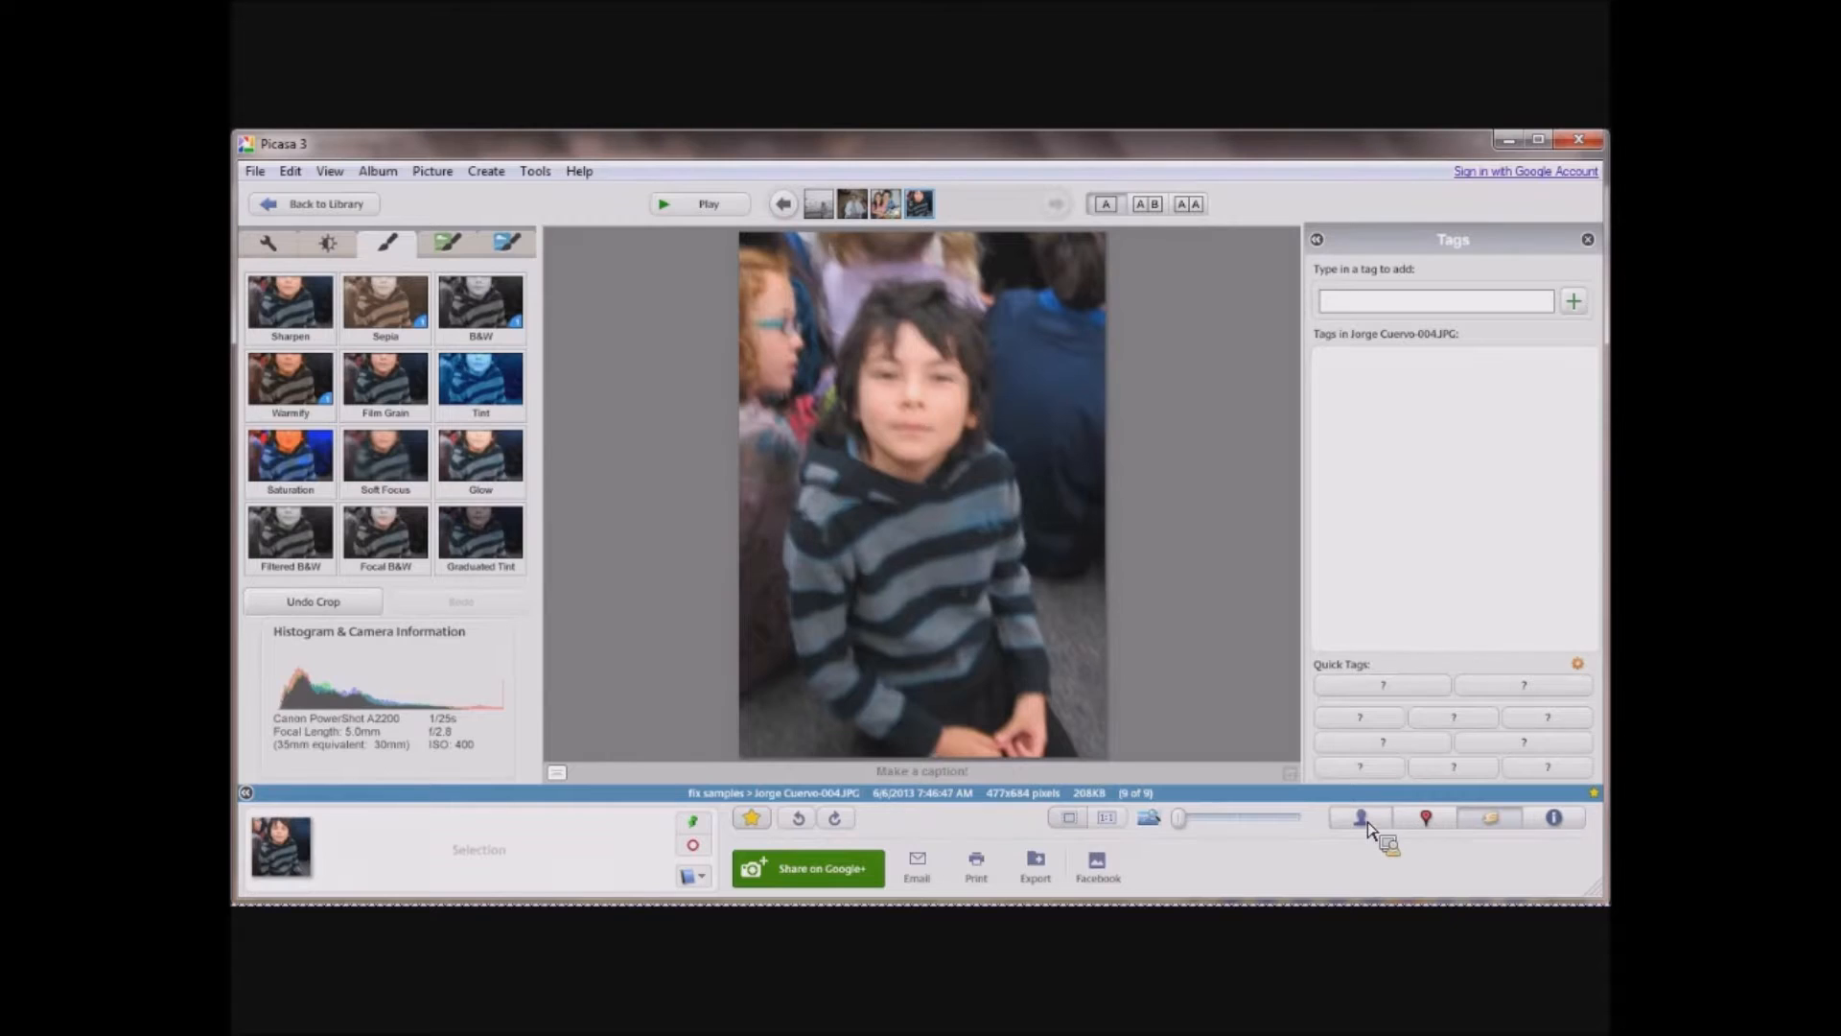
pyautogui.click(1553, 818)
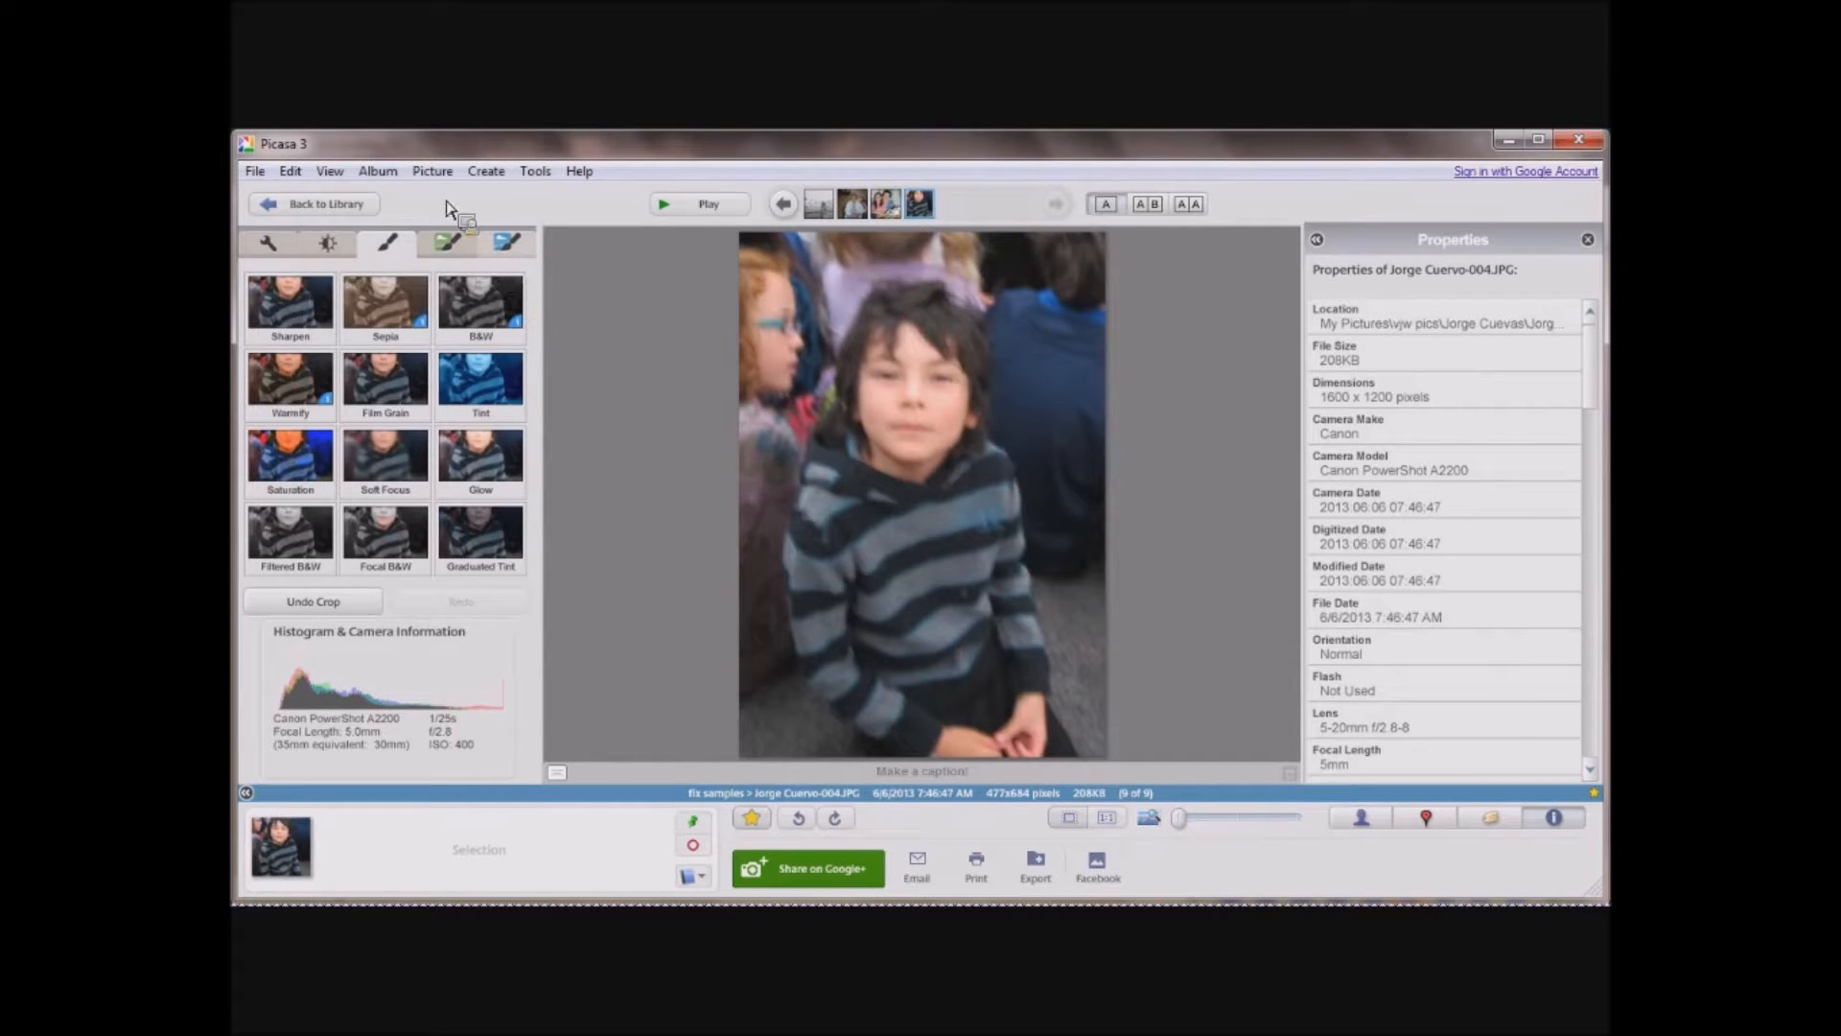
# Return to the library and open the fix samples photo of the couple in tuxedo and red dress for editing.
pyautogui.click(321, 204)
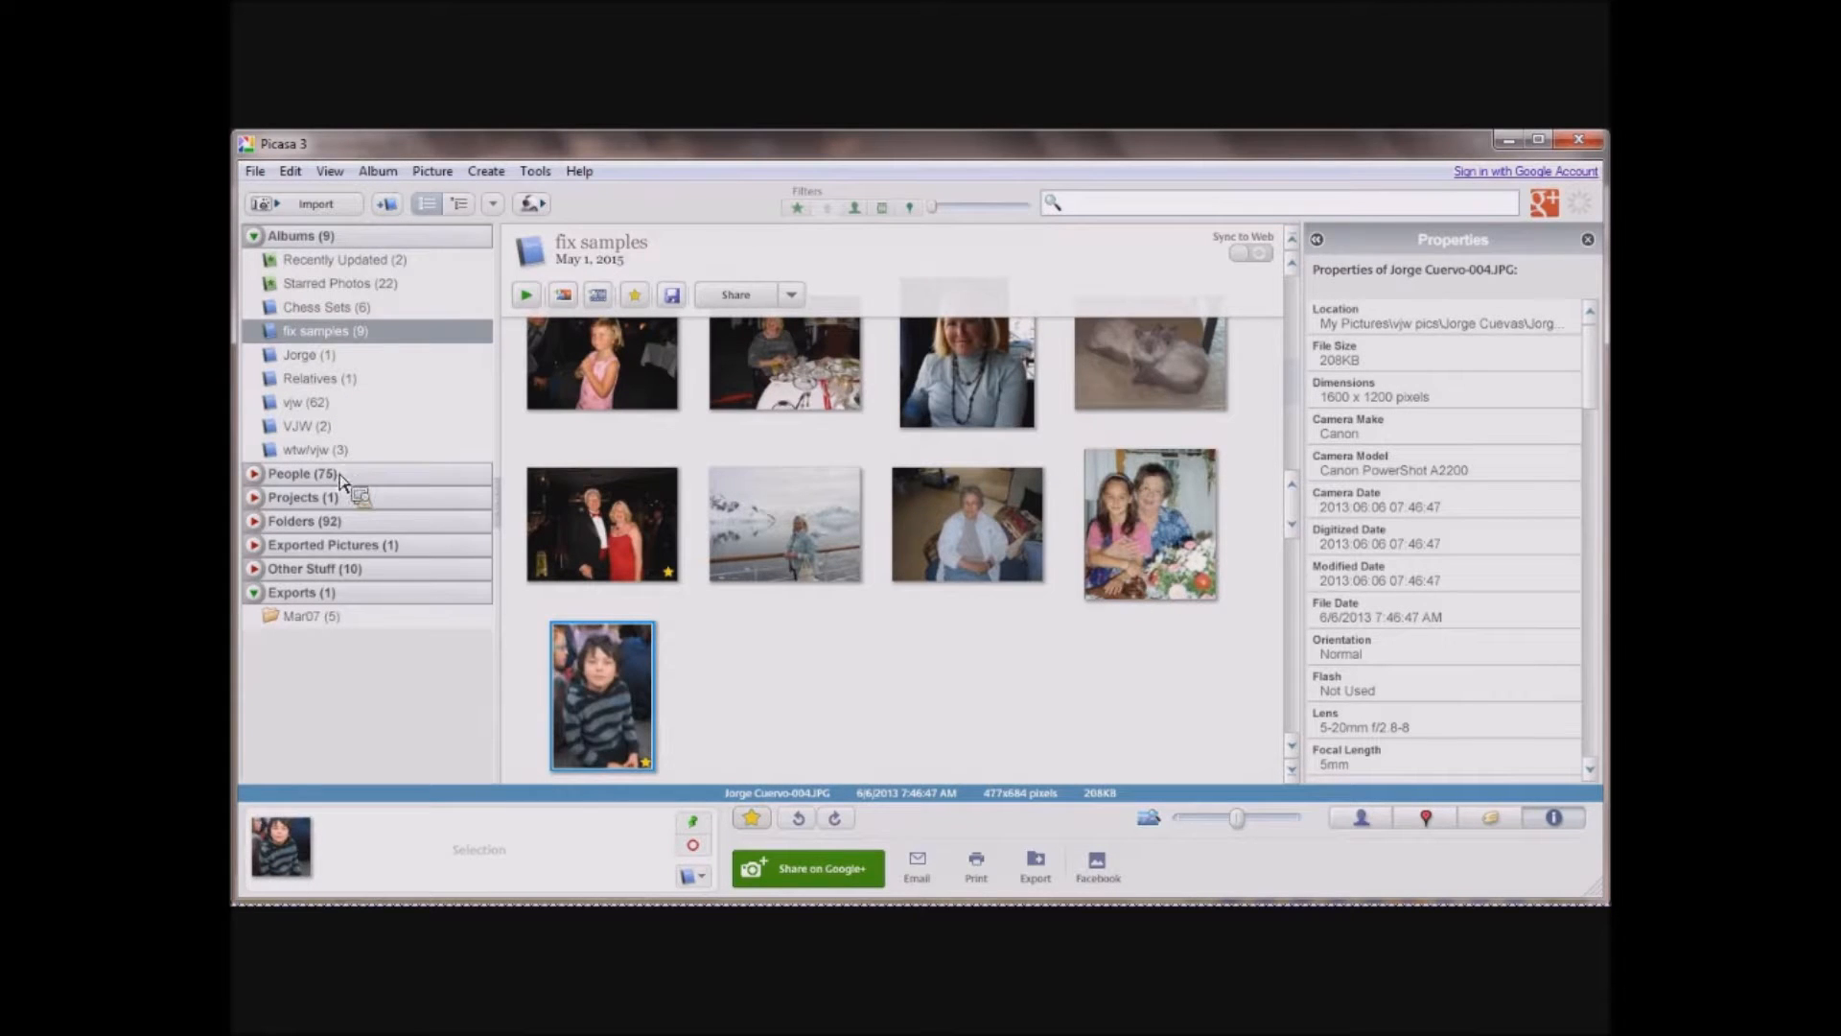
pyautogui.moveTo(340, 528); pyautogui.dragTo(633, 372)
pyautogui.moveTo(644, 342); pyautogui.dragTo(606, 519)
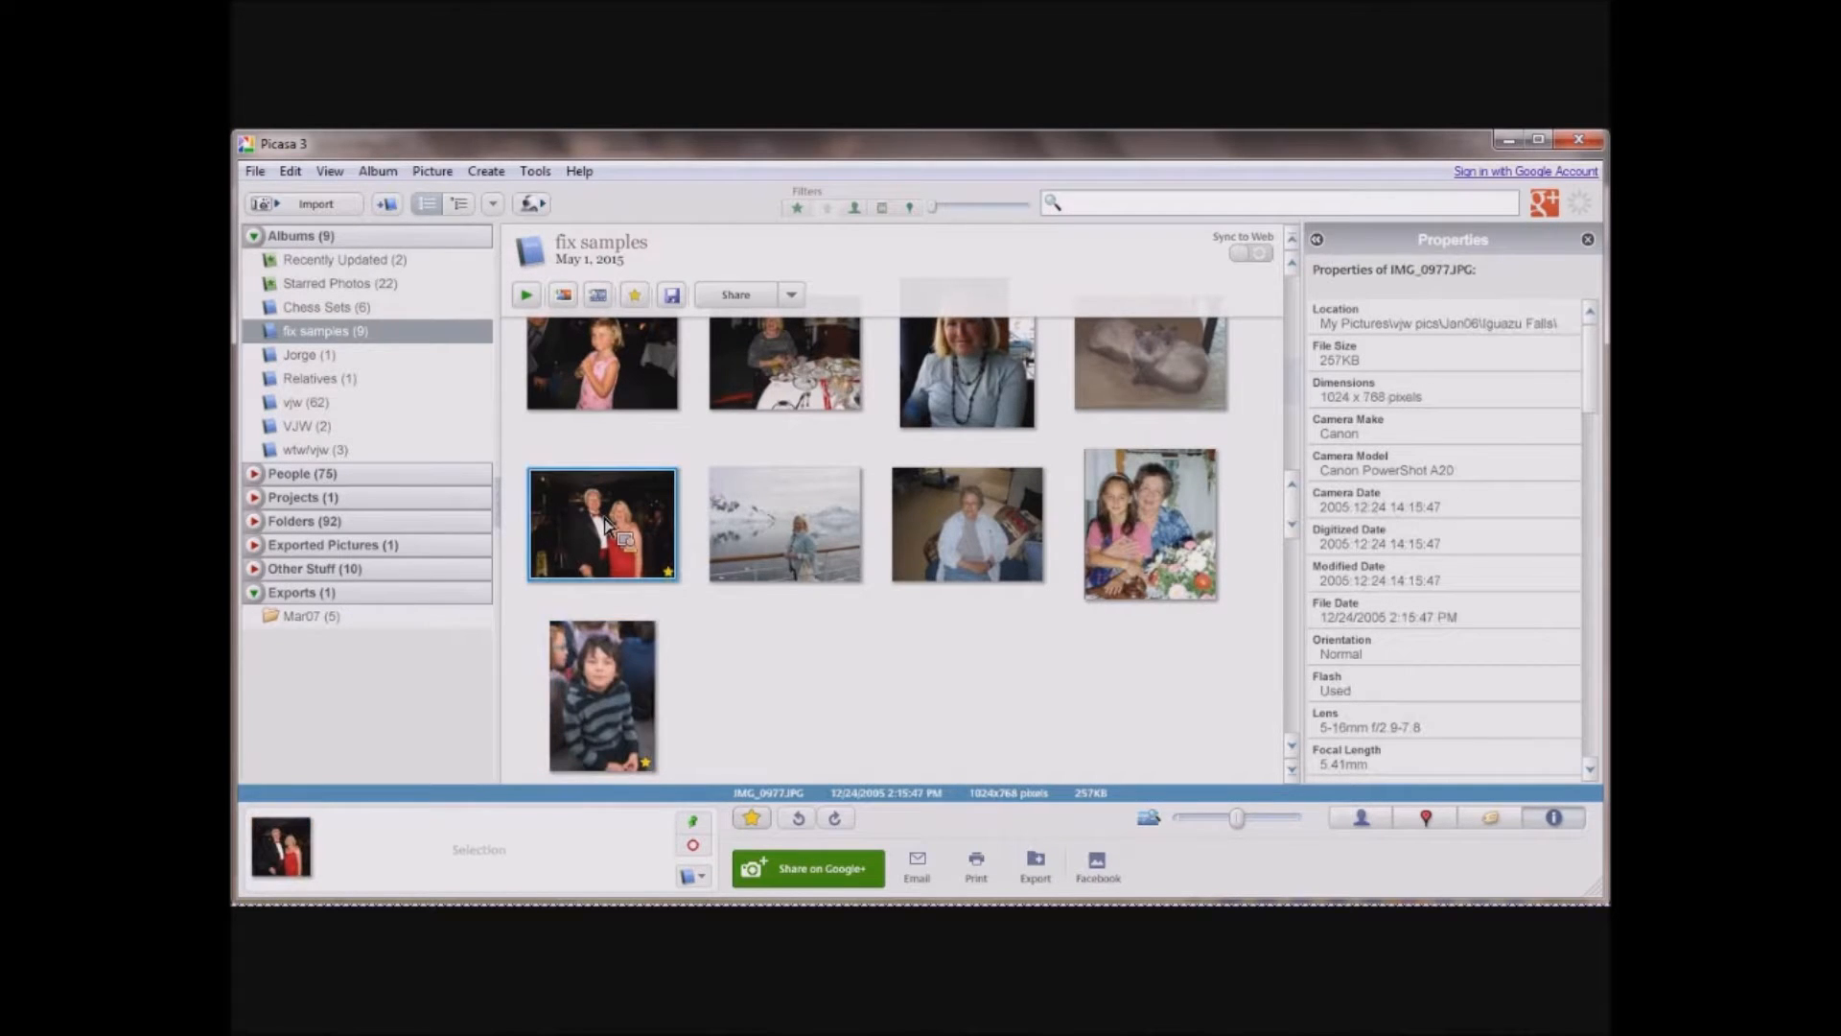
pyautogui.doubleClick(606, 523)
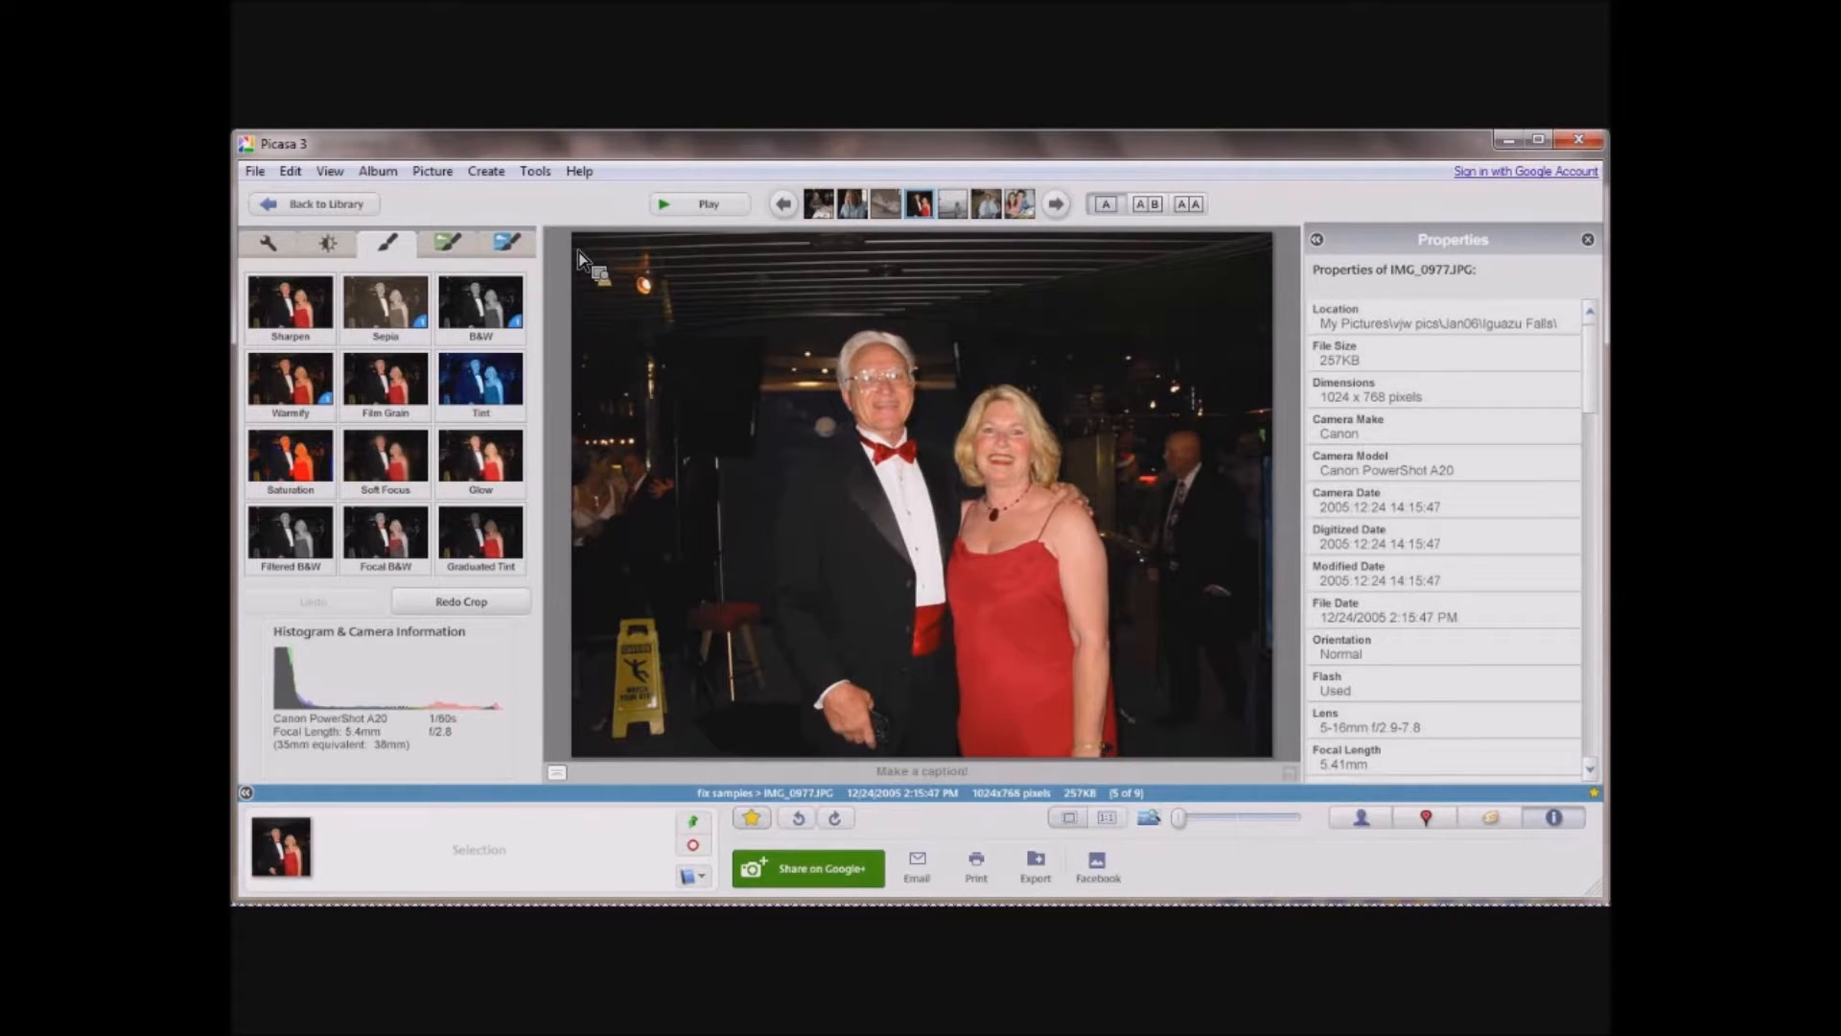
# Crop the couple's photo with the Manual dimension to a frame of about 610 x 657 around the two people.
pyautogui.click(271, 244)
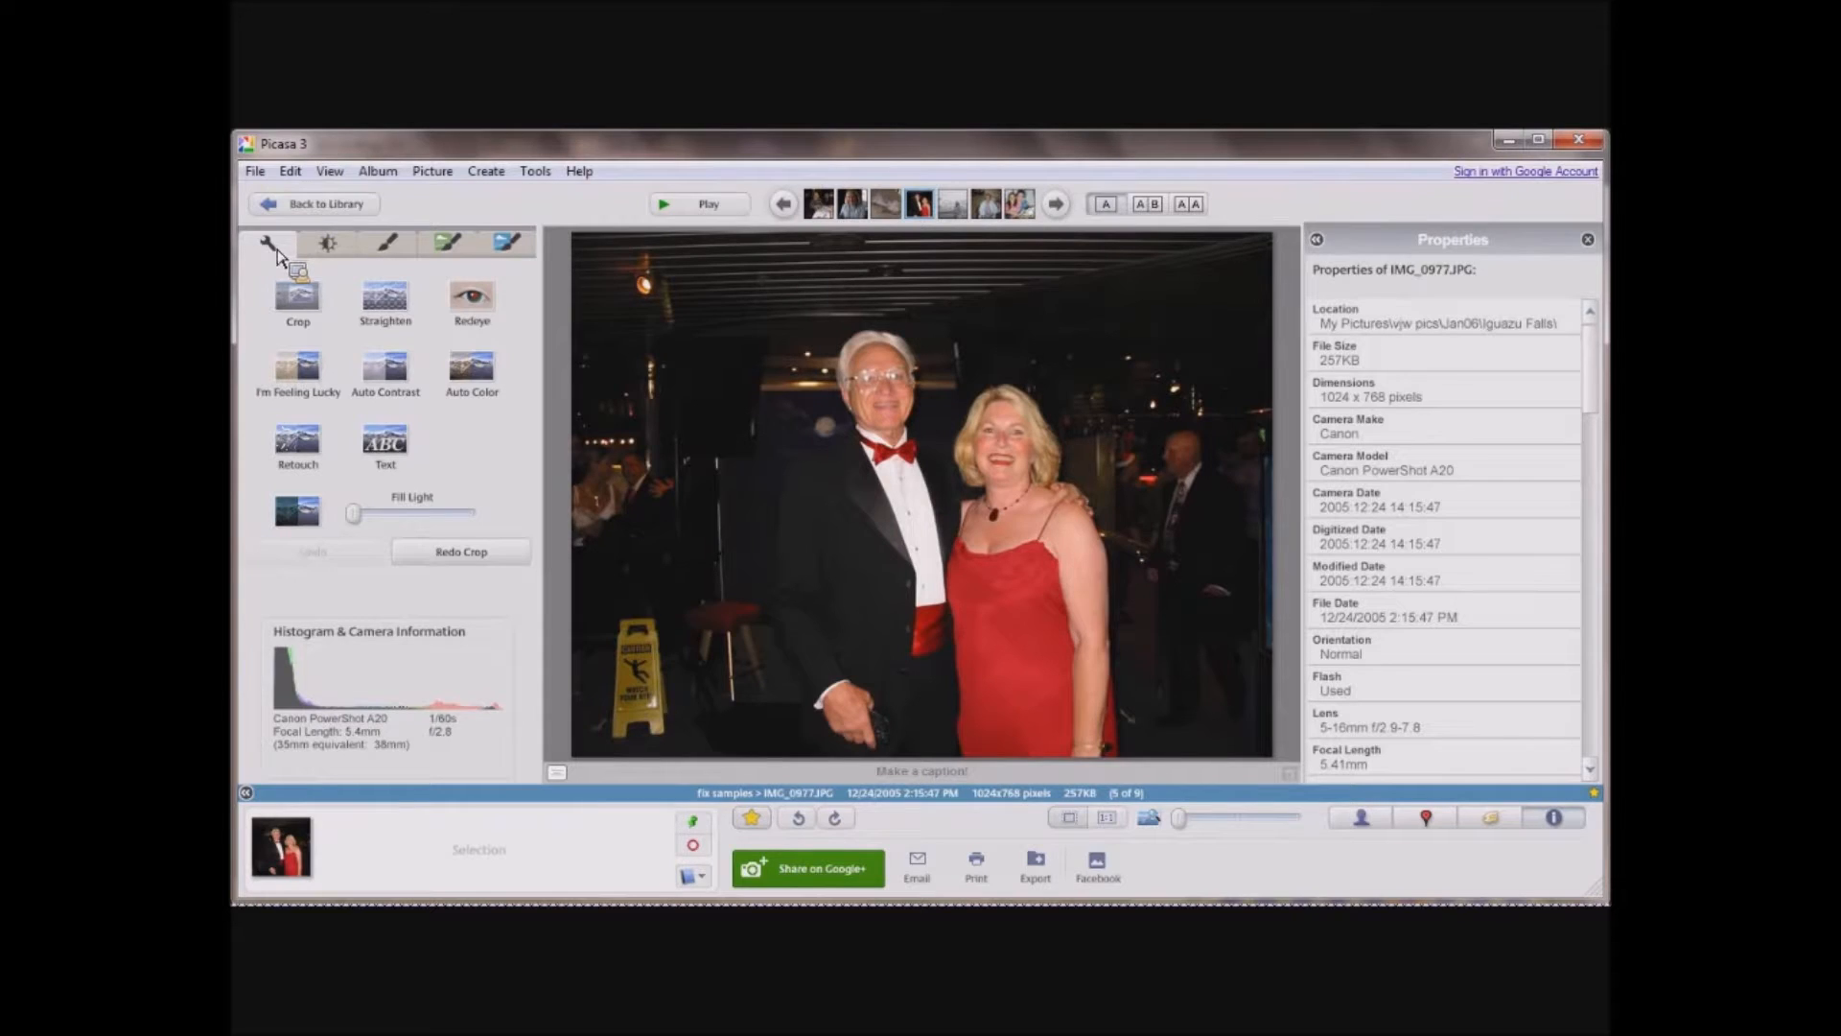
pyautogui.click(299, 300)
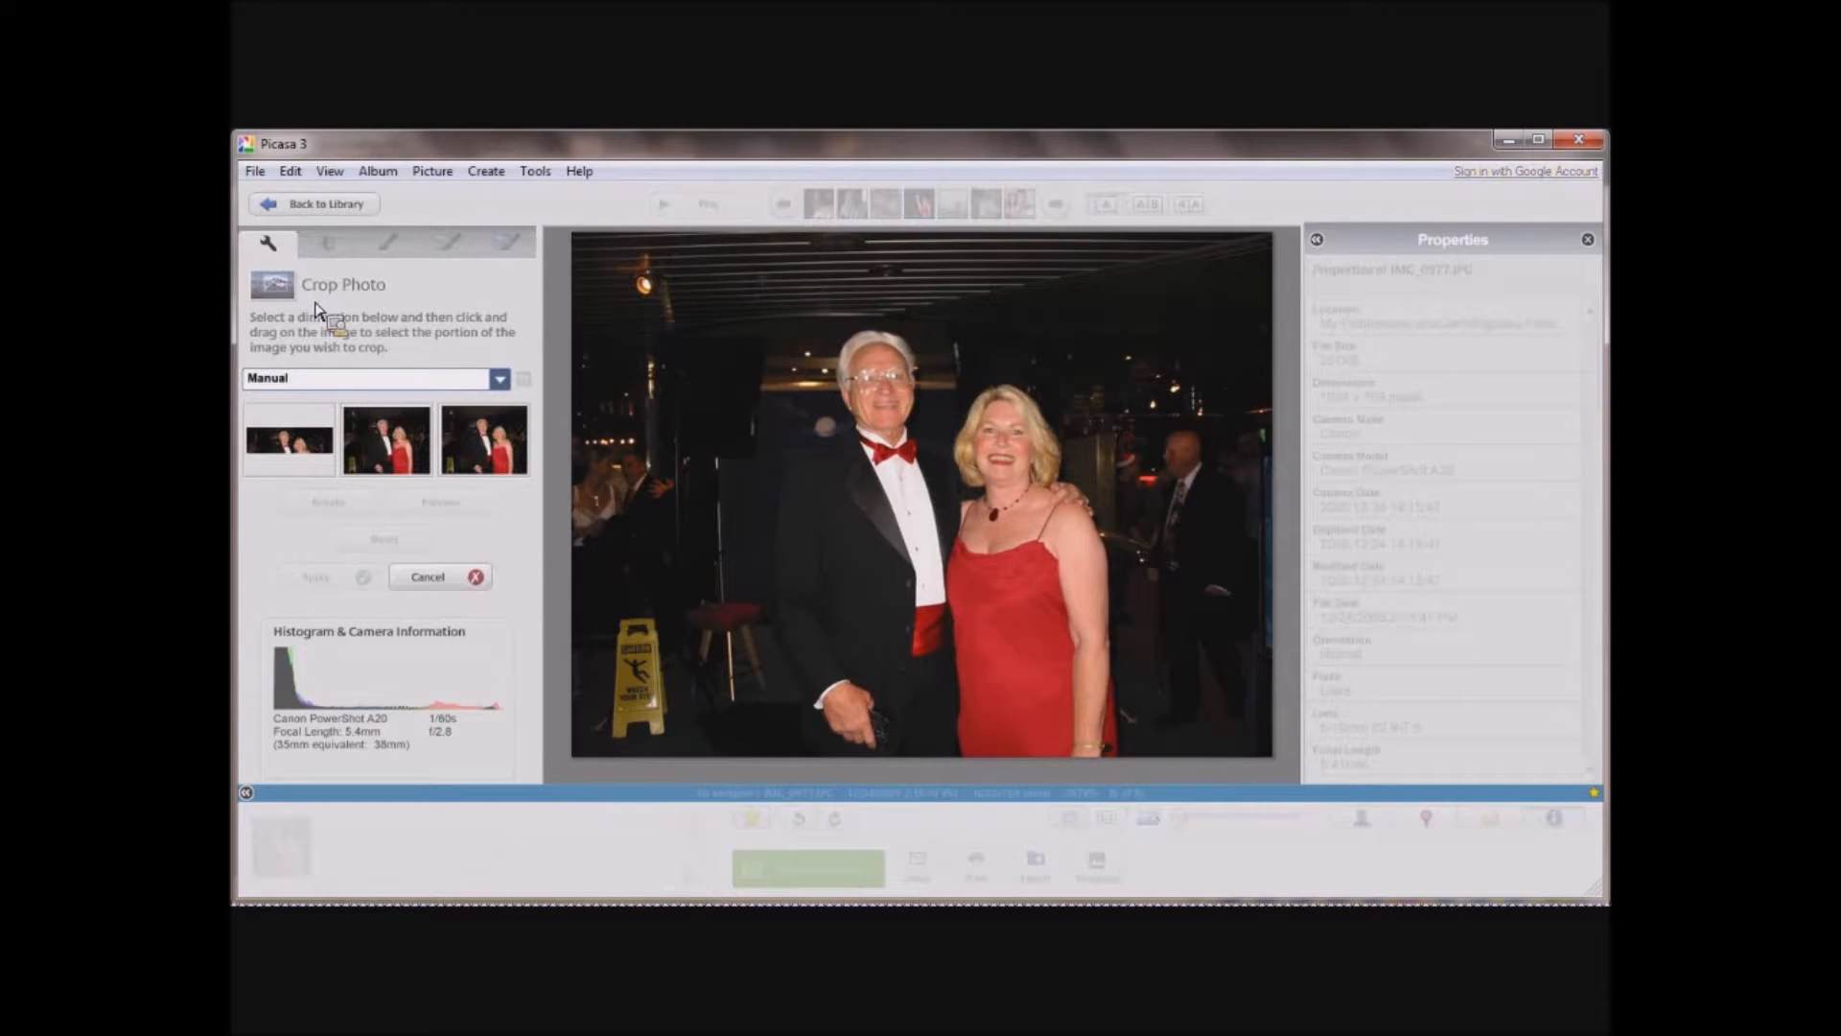
pyautogui.click(500, 381)
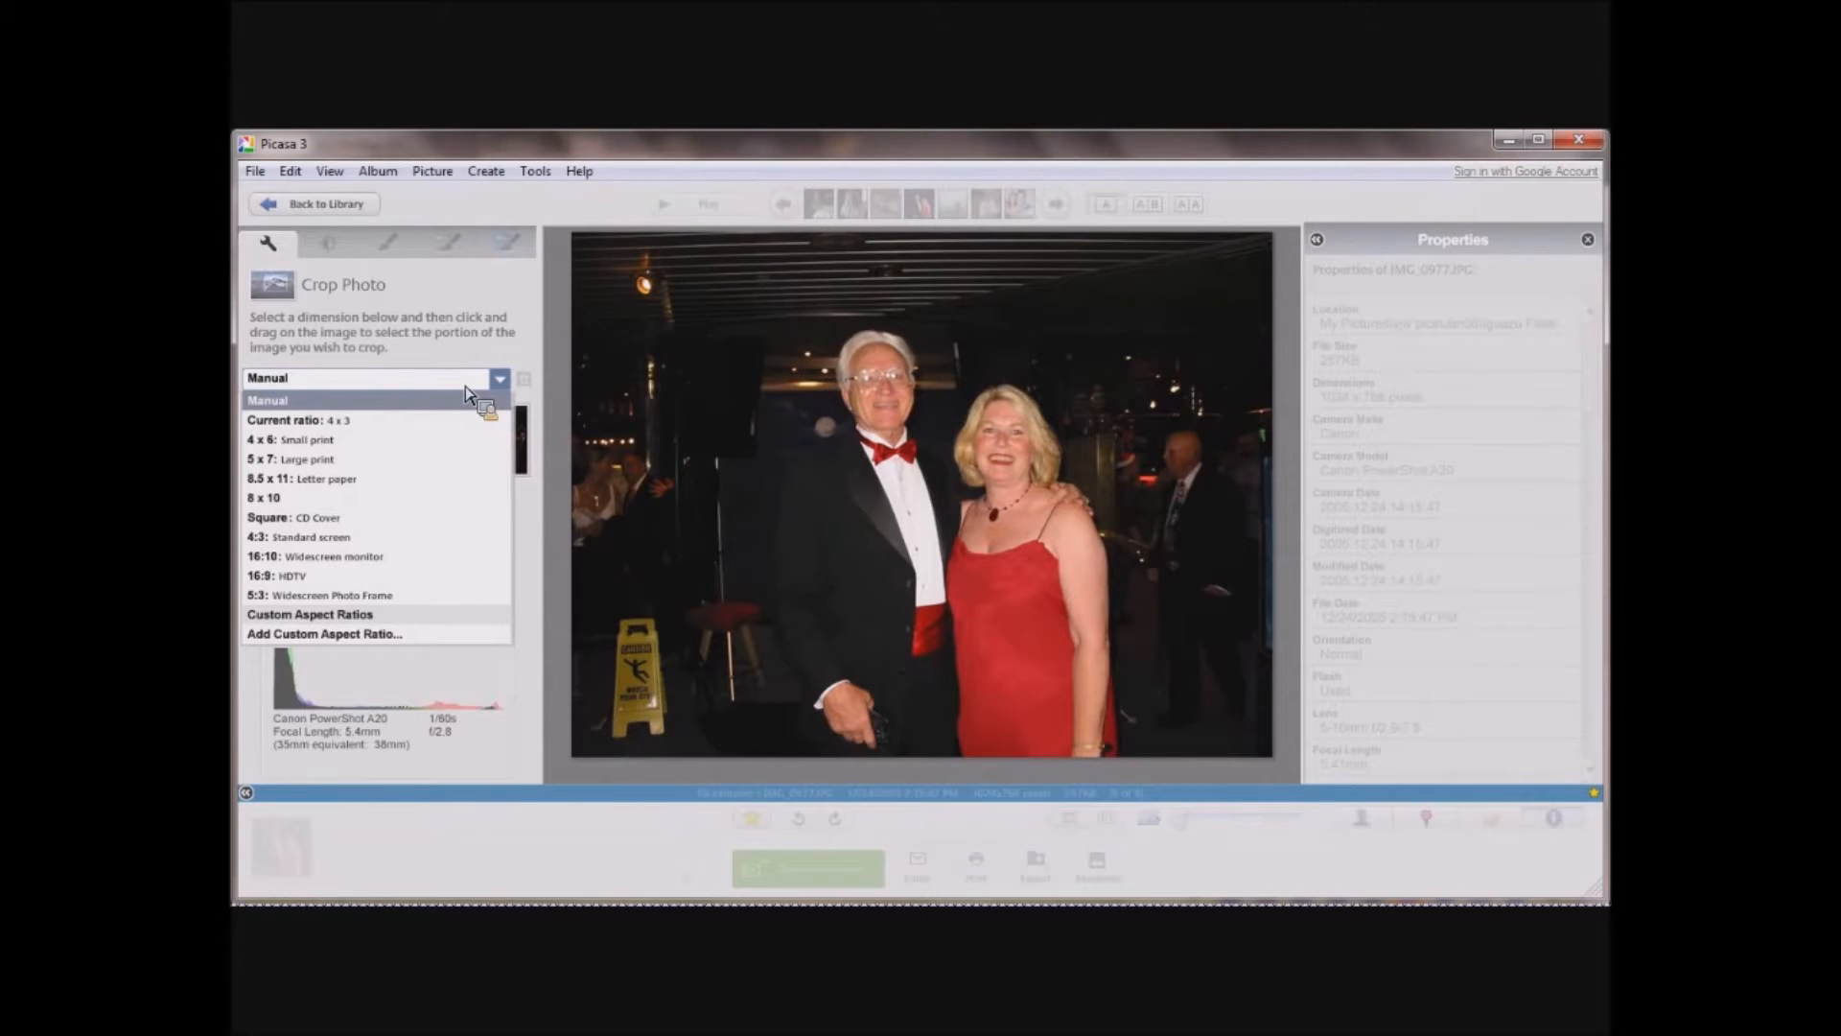
pyautogui.click(466, 393)
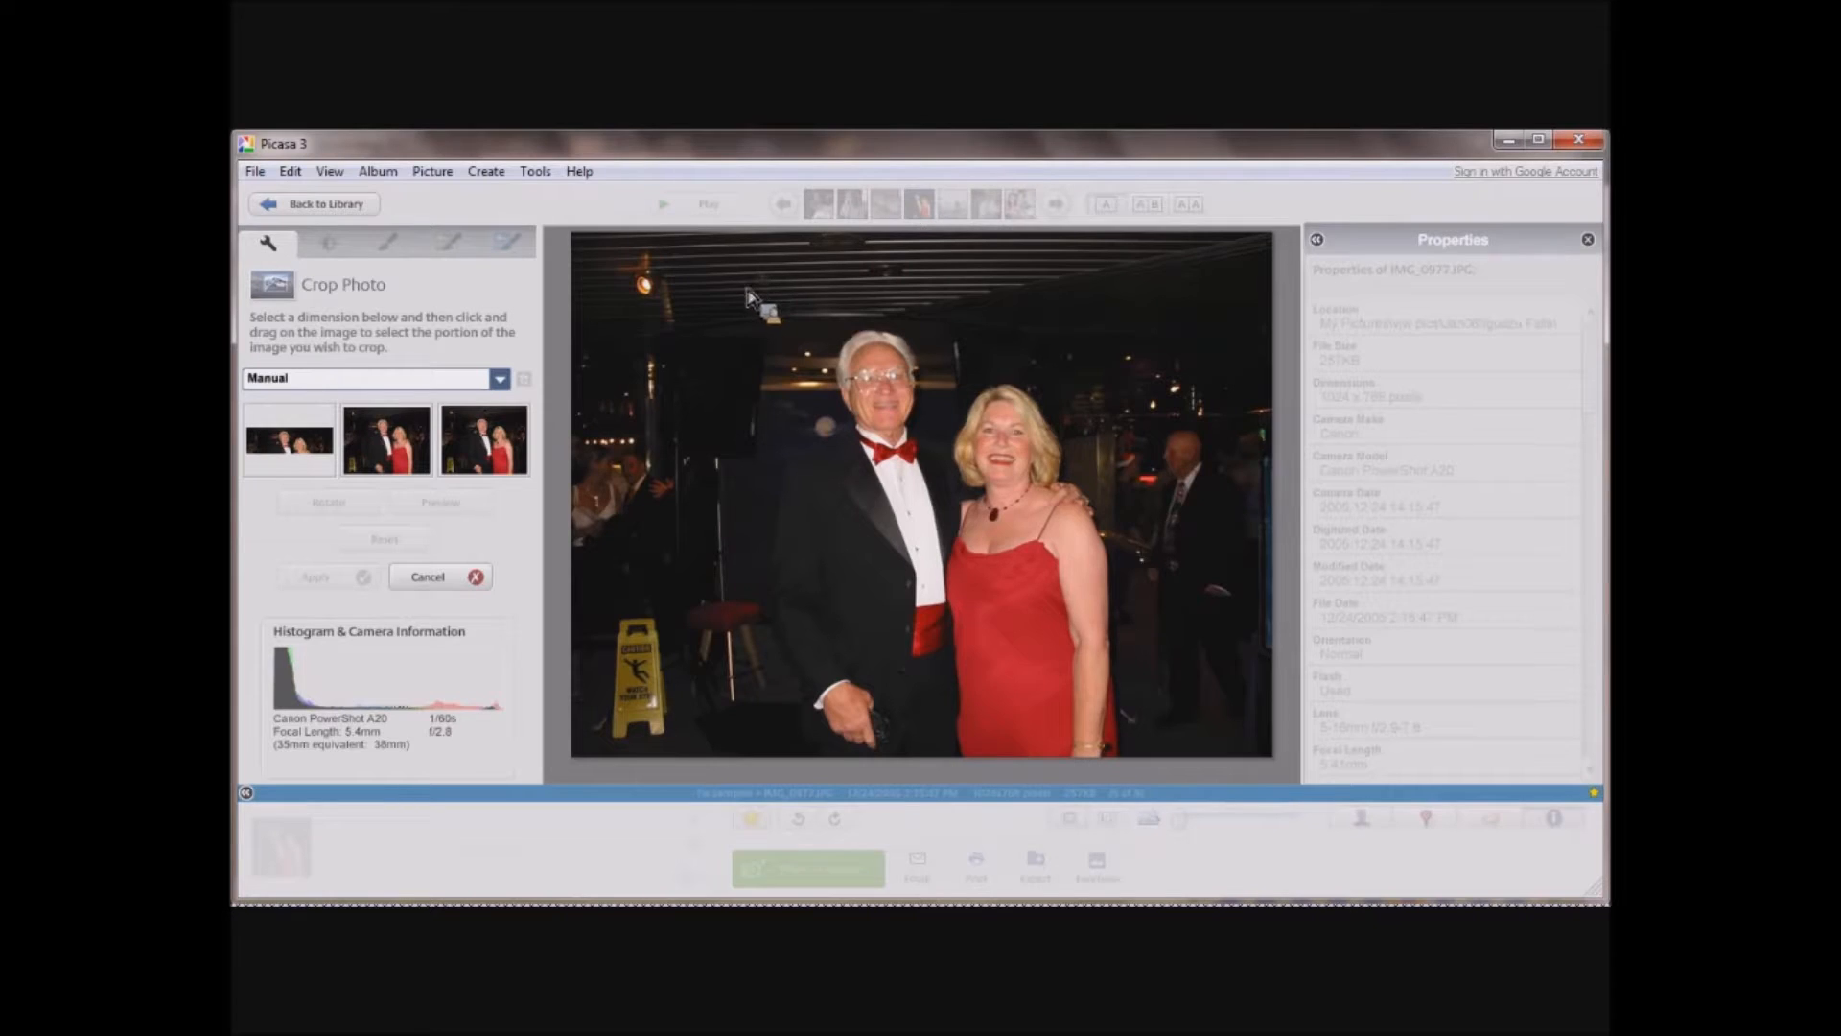
pyautogui.moveTo(742, 291); pyautogui.dragTo(1160, 741)
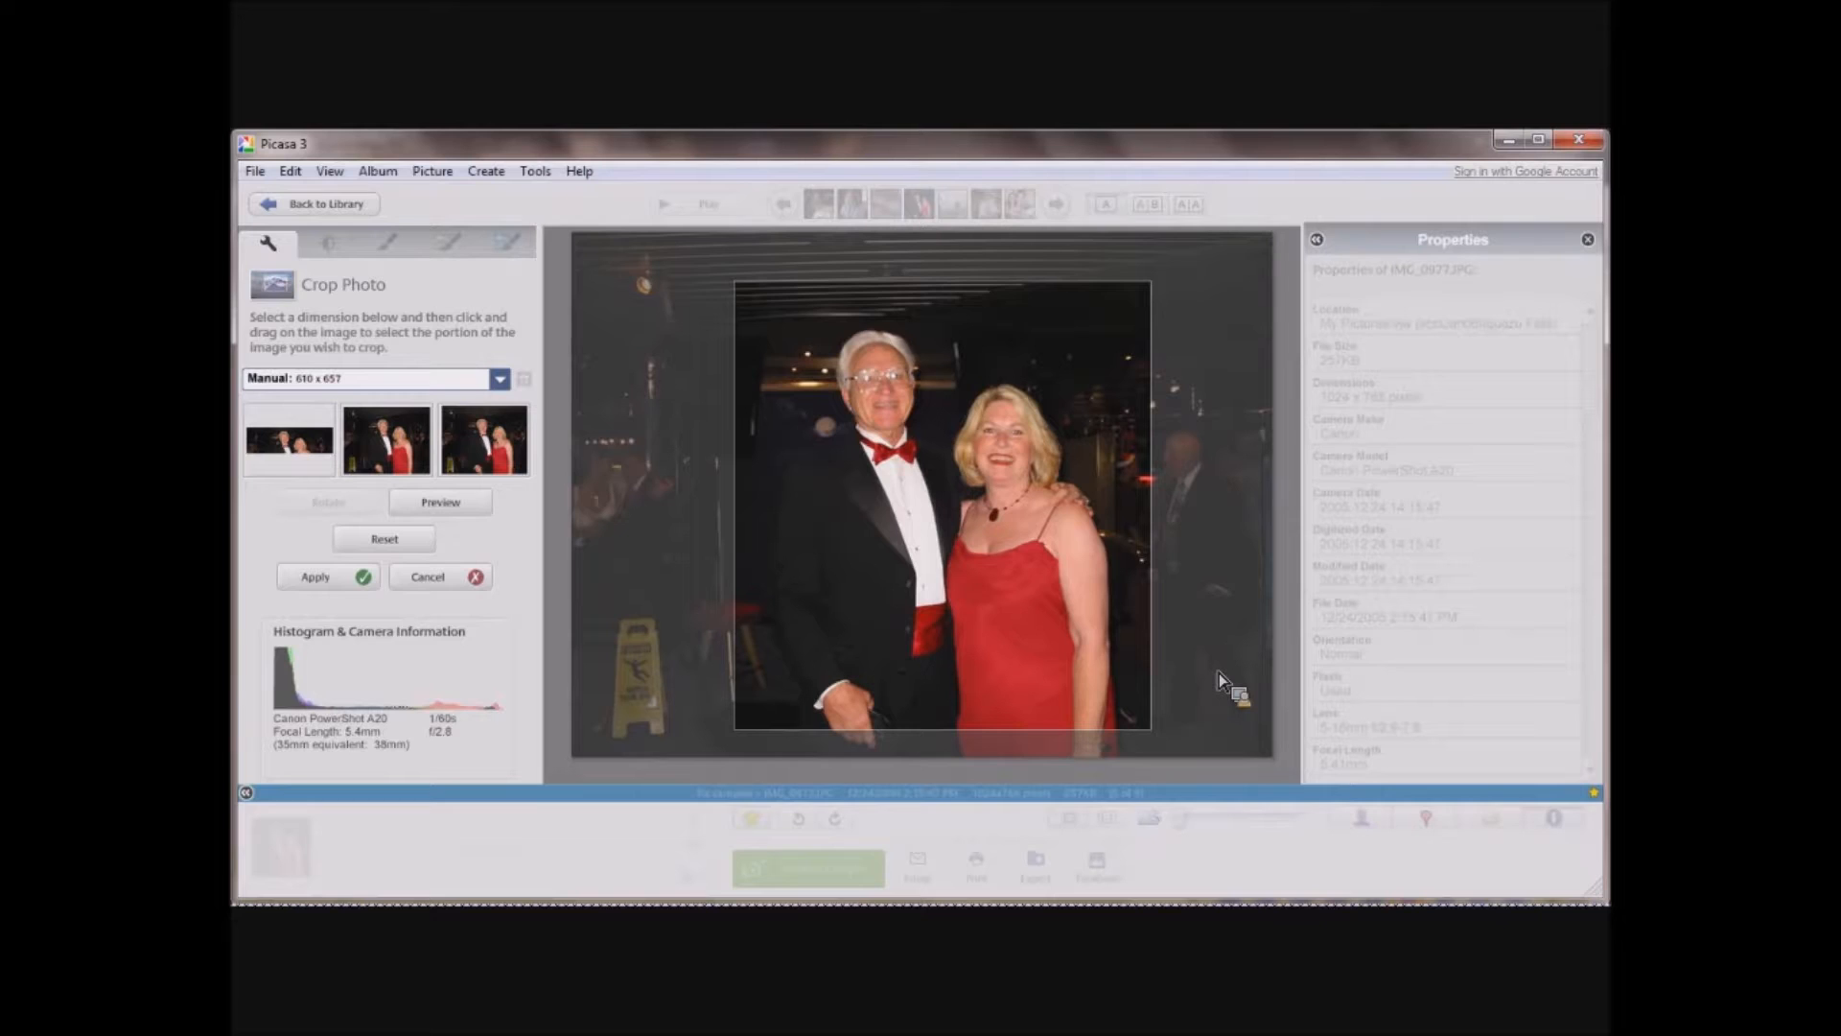
pyautogui.press('Return')
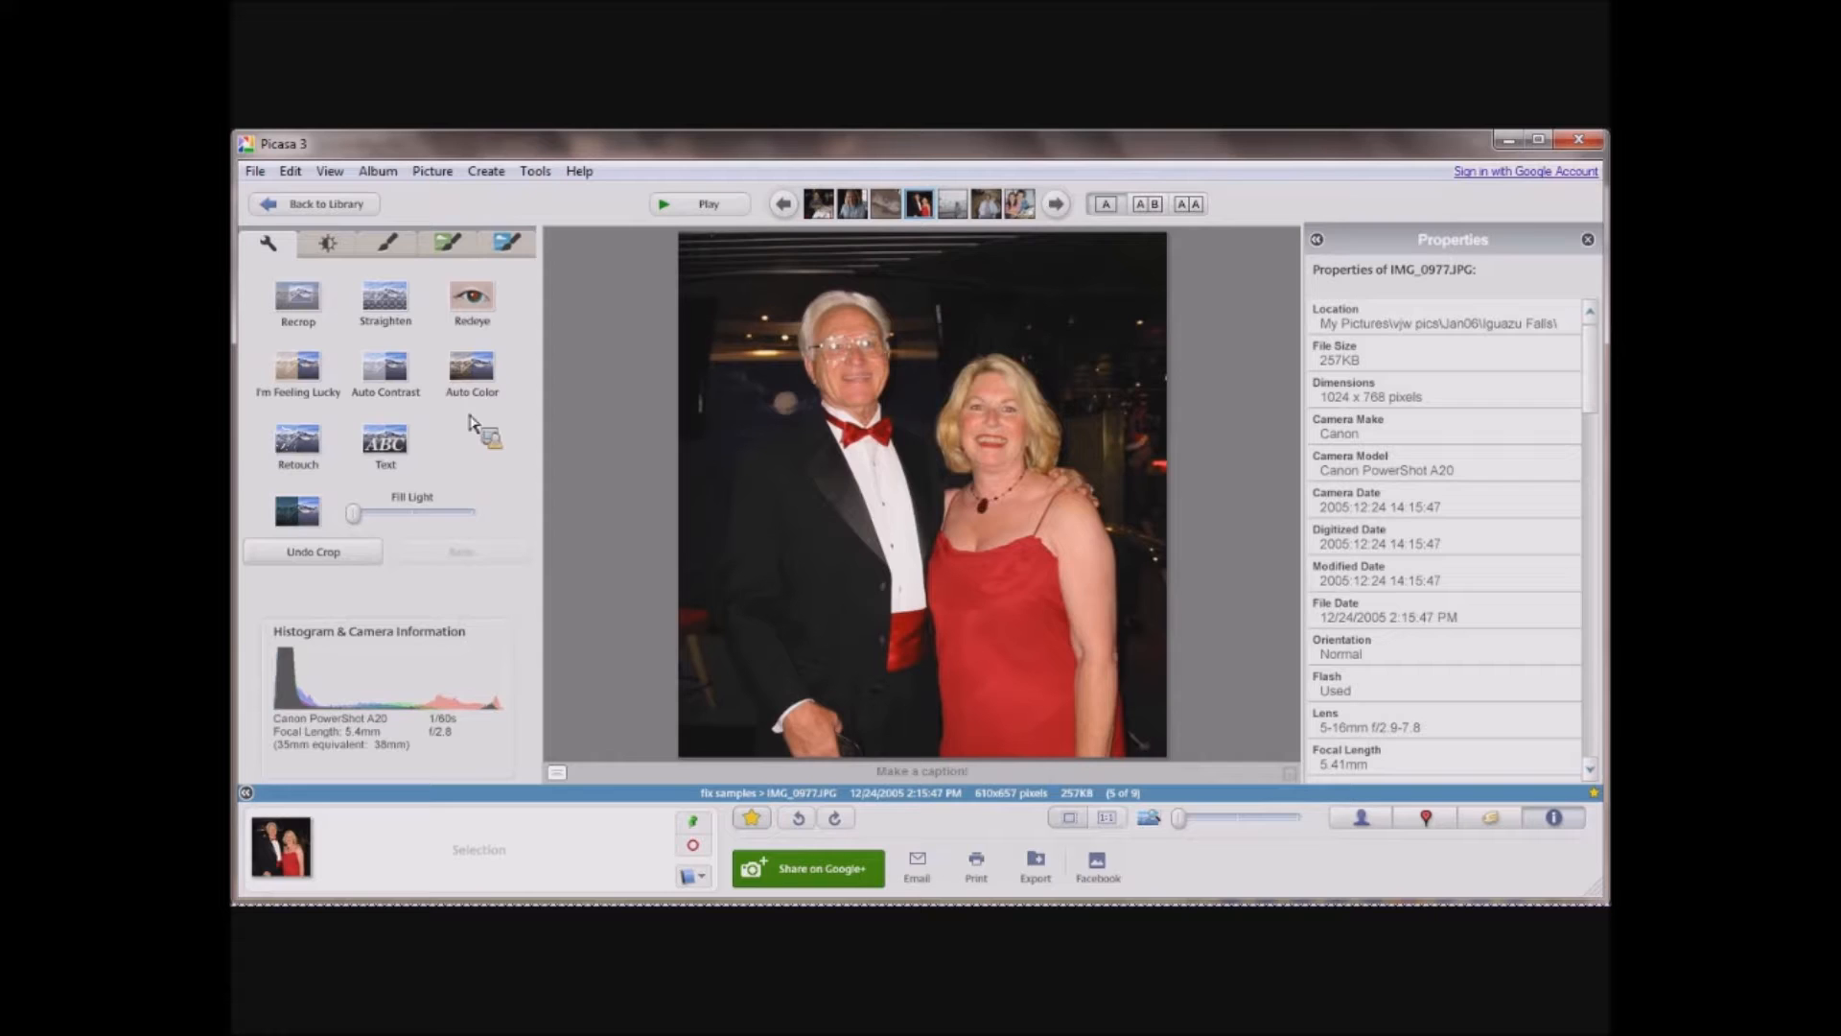
# Raise the fill light on the cropped couple's photo to about a third, undo it and reapply it.
pyautogui.moveTo(358, 516); pyautogui.dragTo(412, 502)
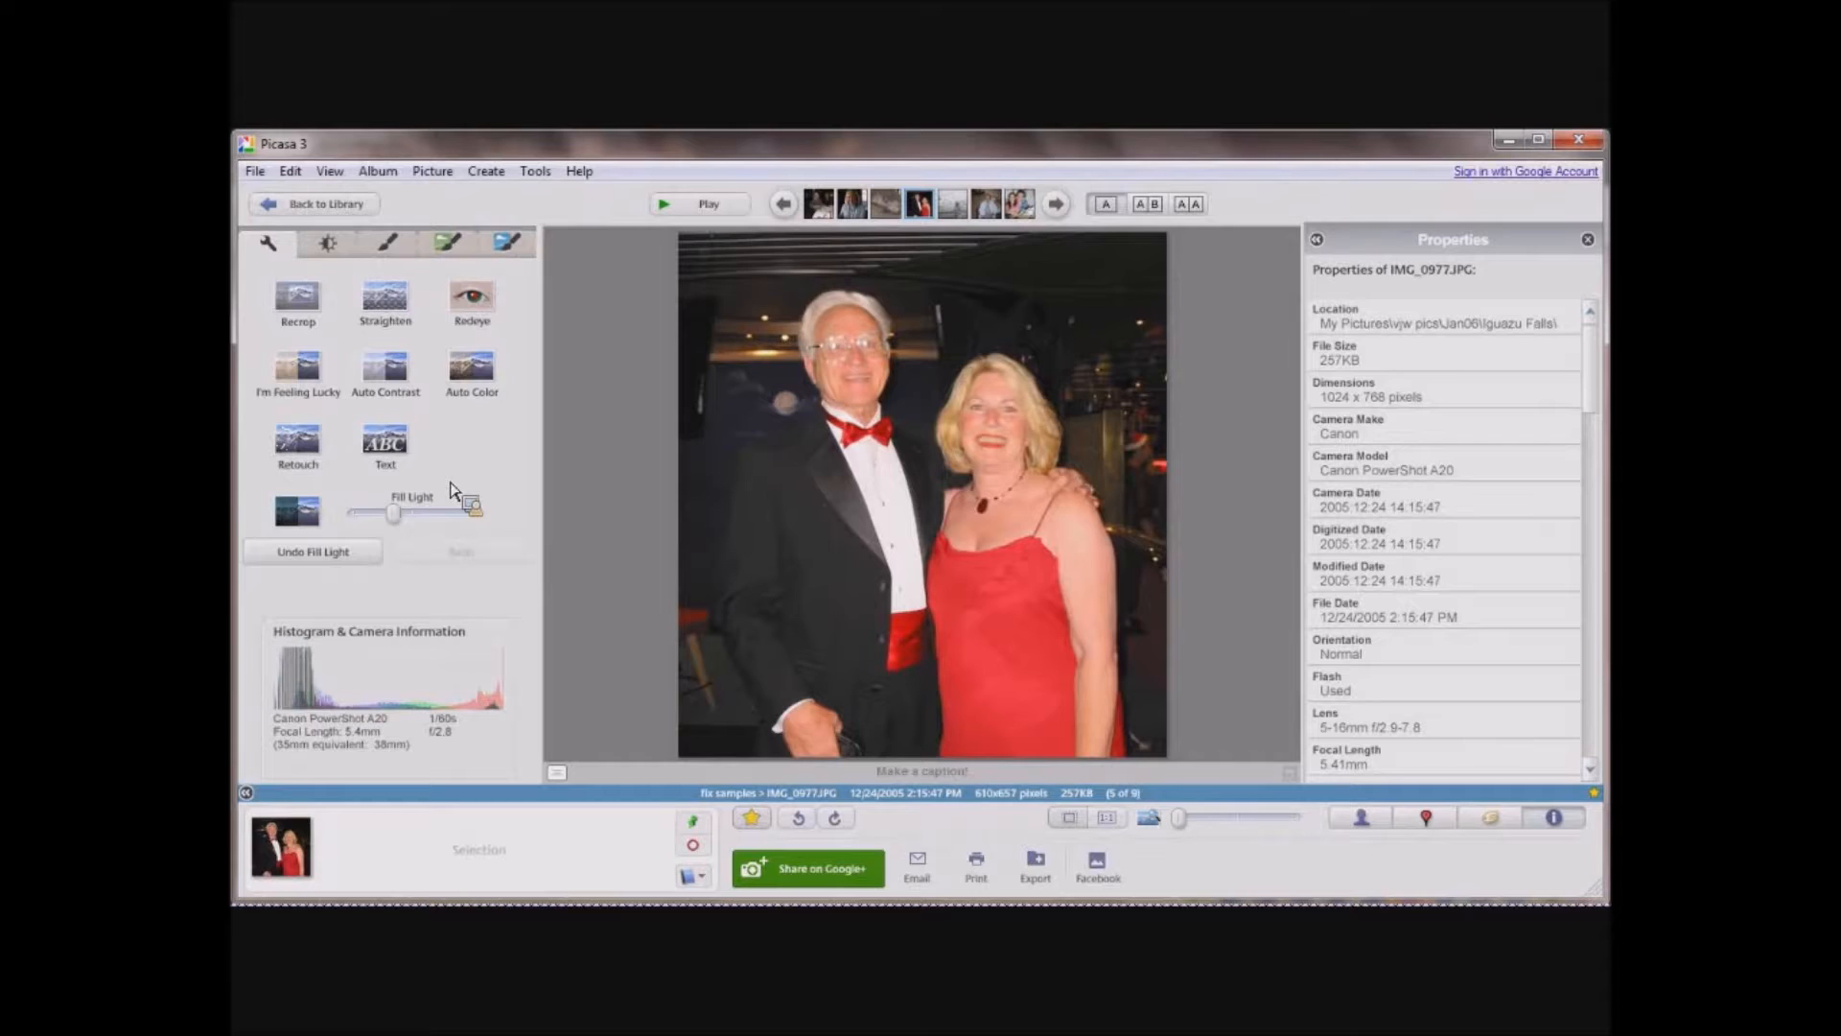
pyautogui.click(351, 556)
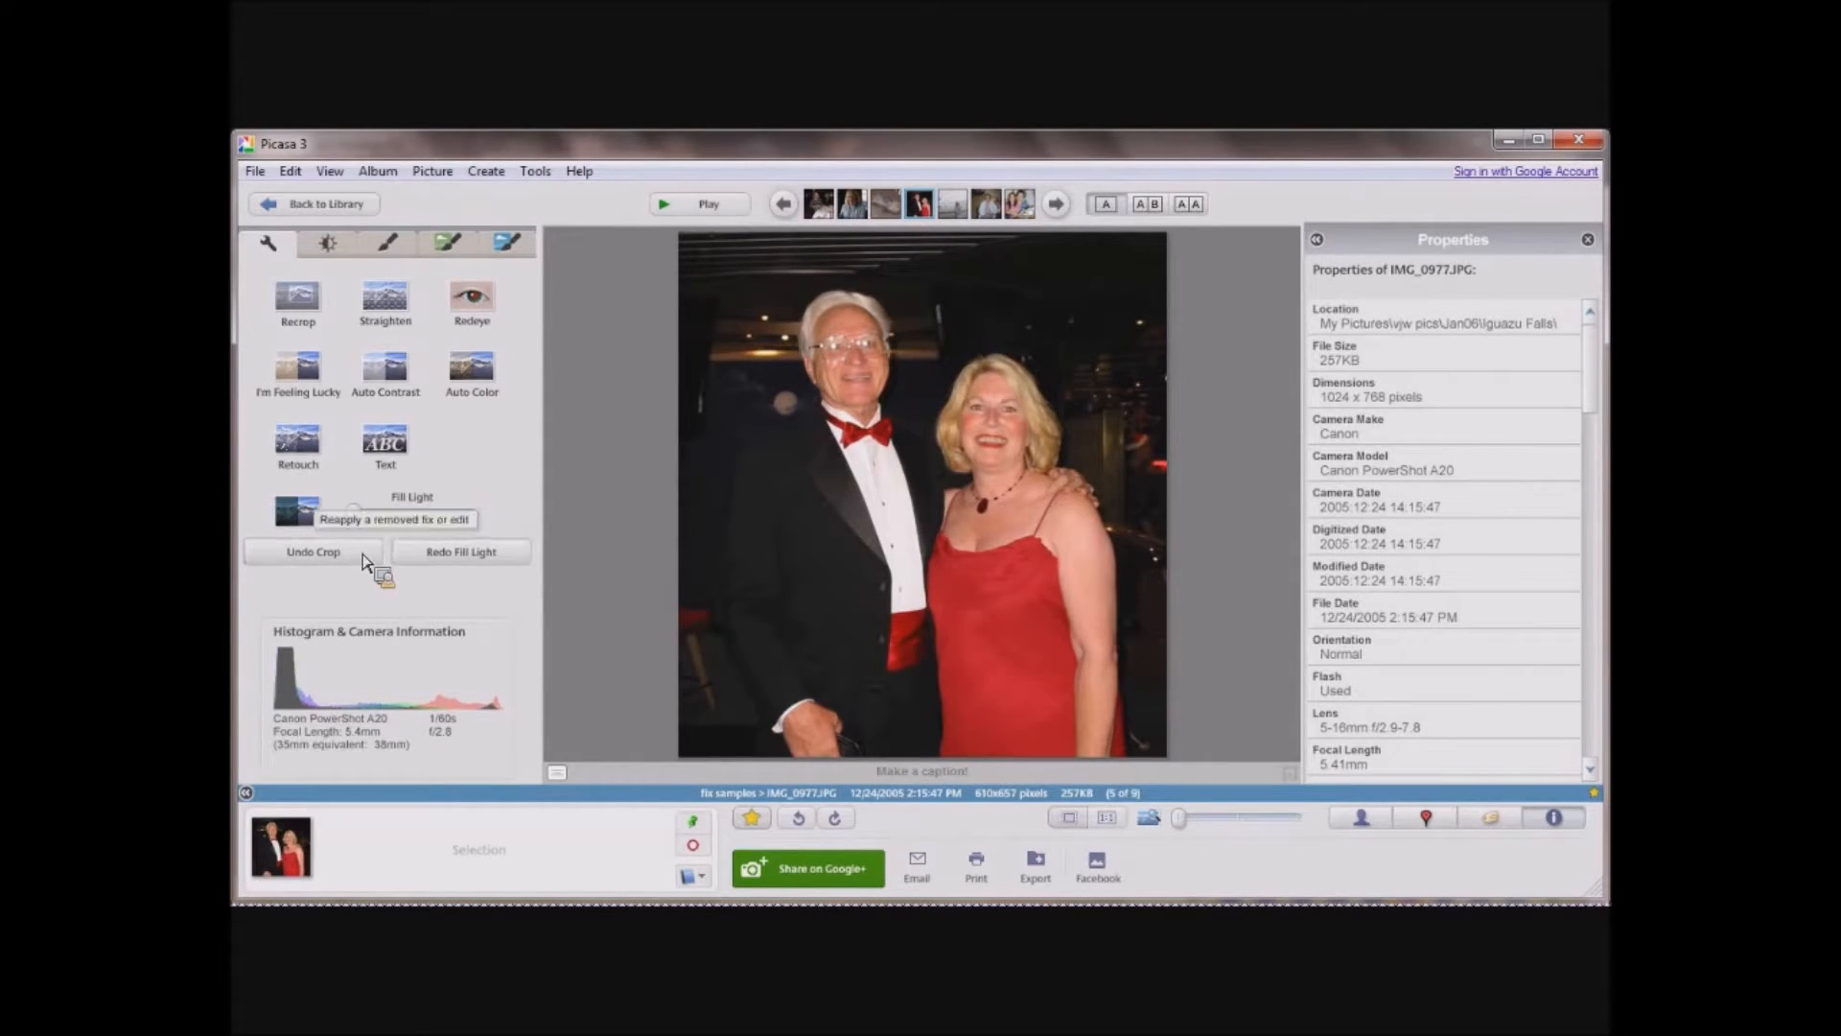
pyautogui.click(466, 556)
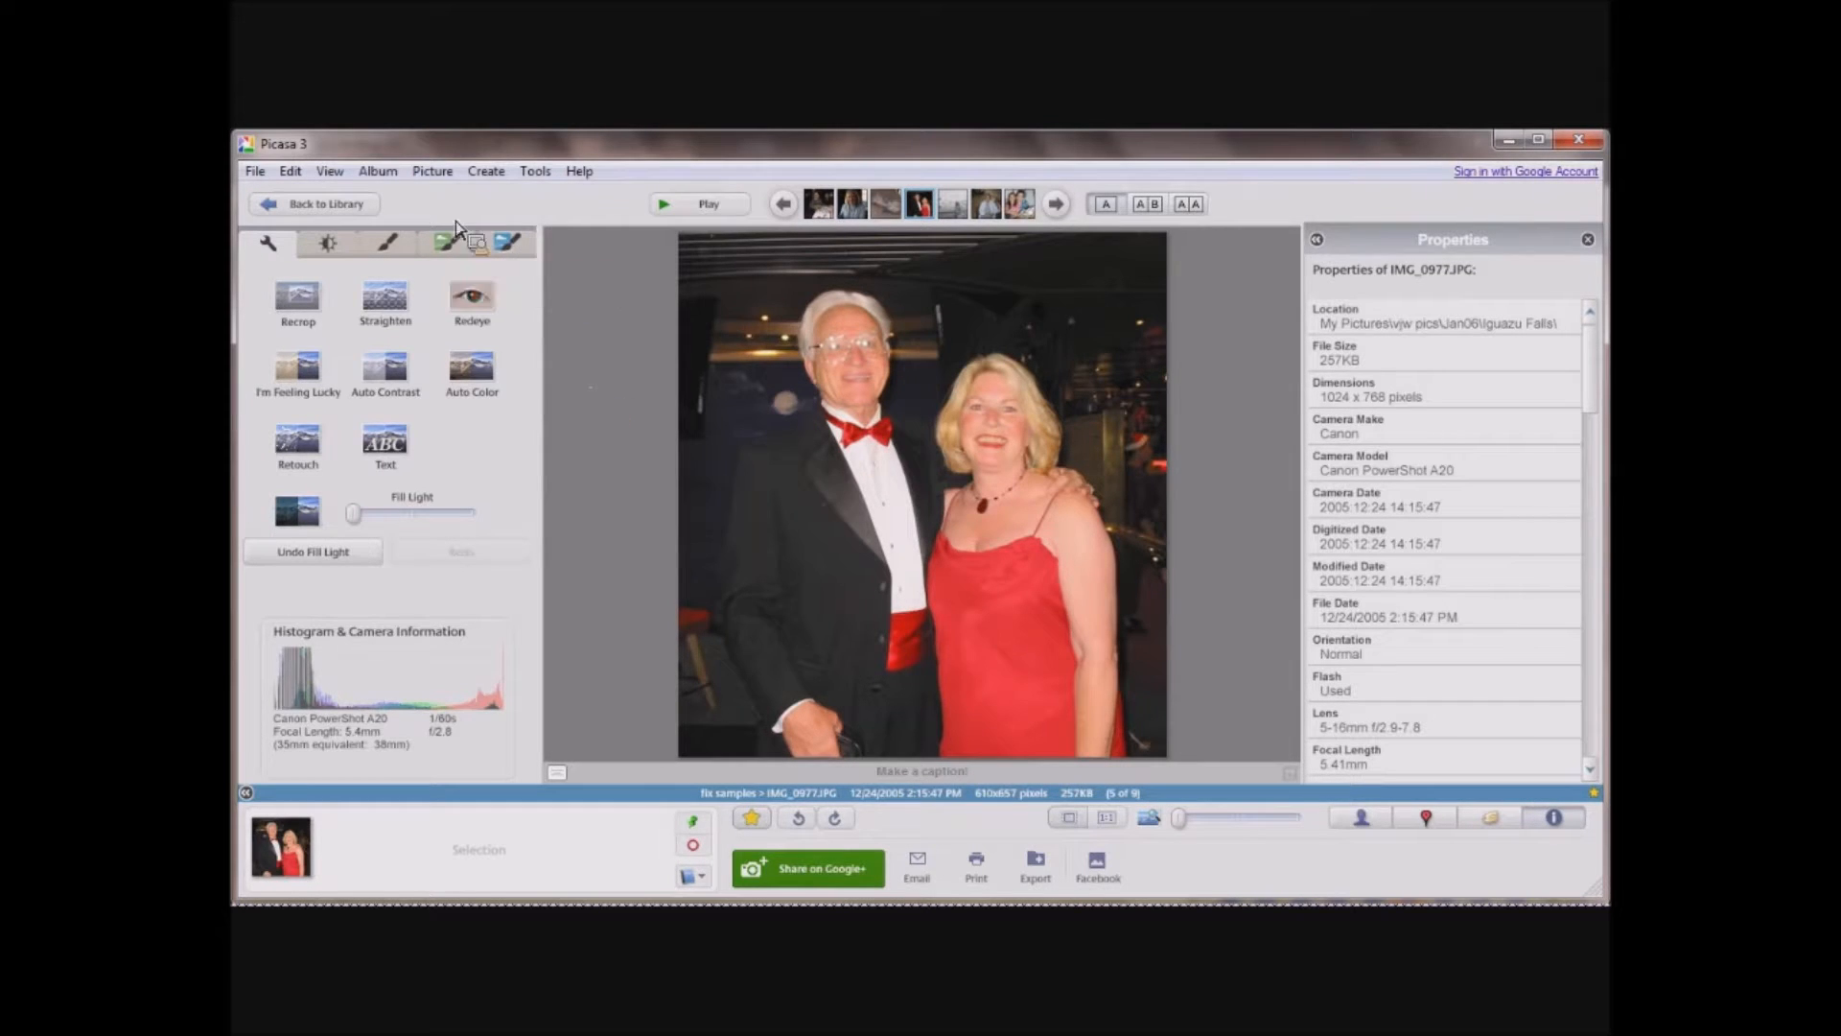
# Repair the red eyes in the photo of the girl in the pink dress, then request an undo but decline it.
pyautogui.click(365, 205)
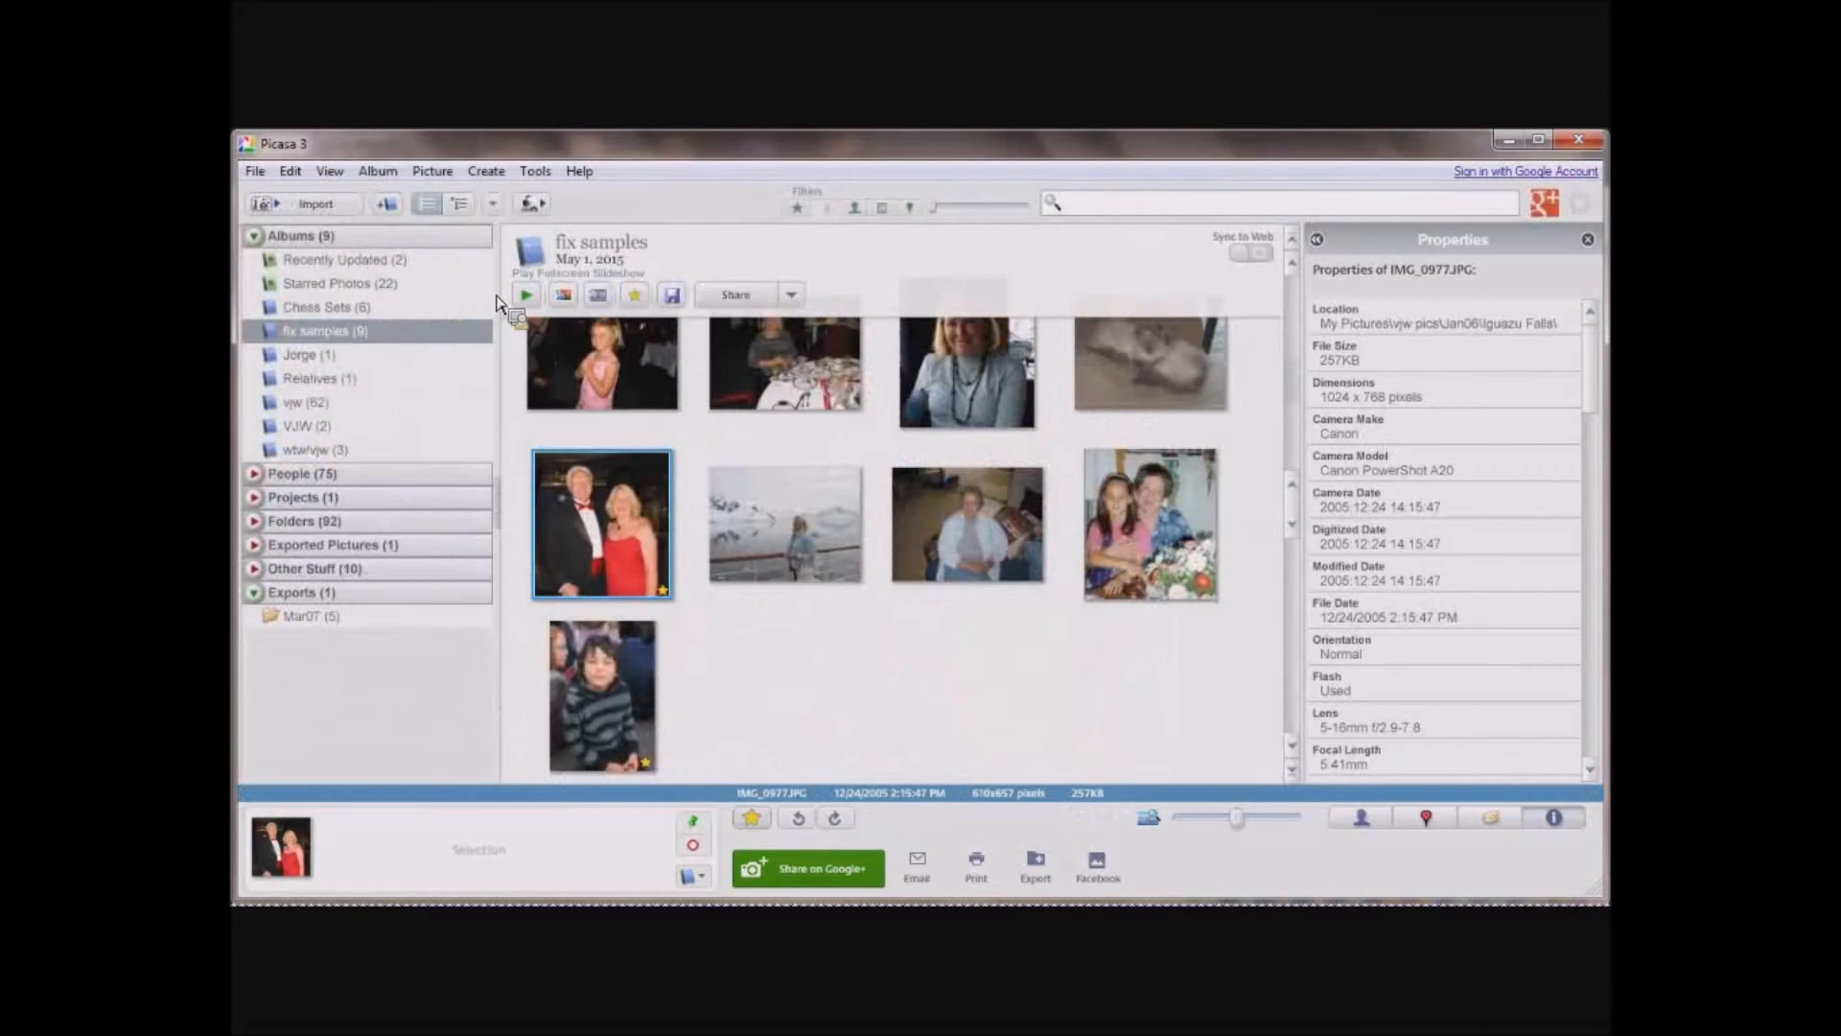
pyautogui.doubleClick(623, 358)
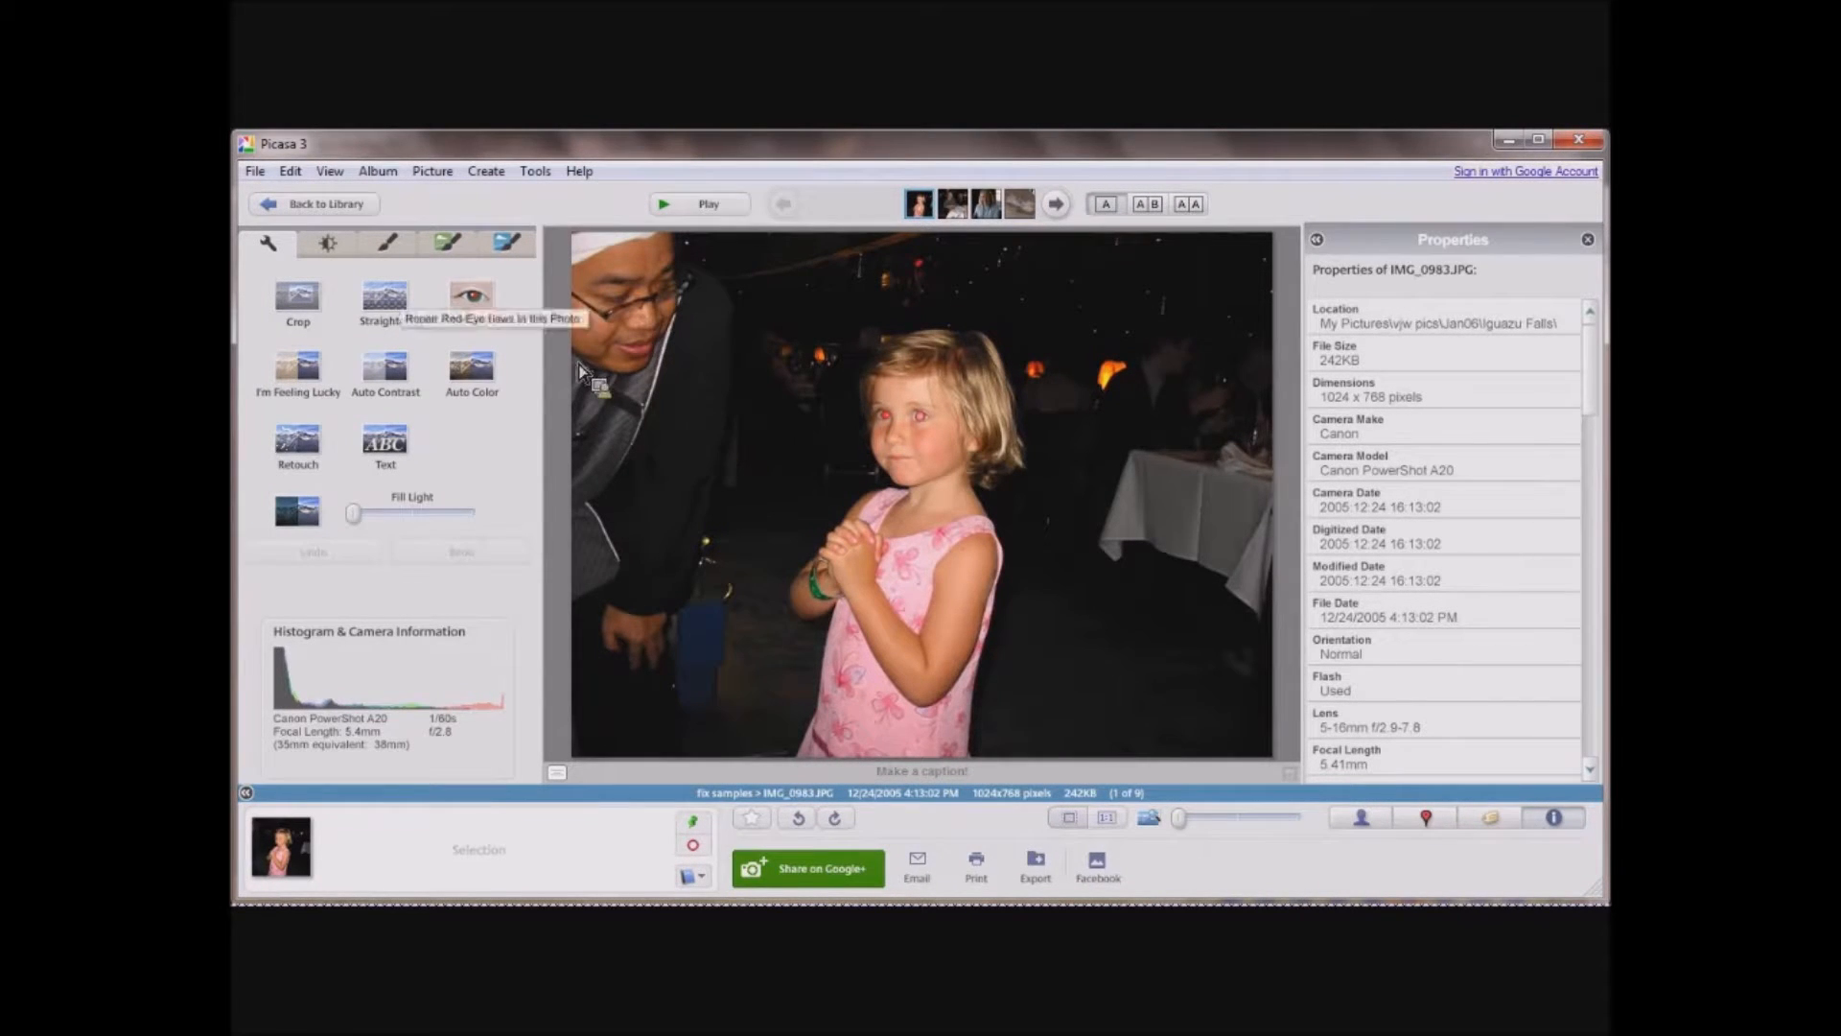
pyautogui.click(473, 299)
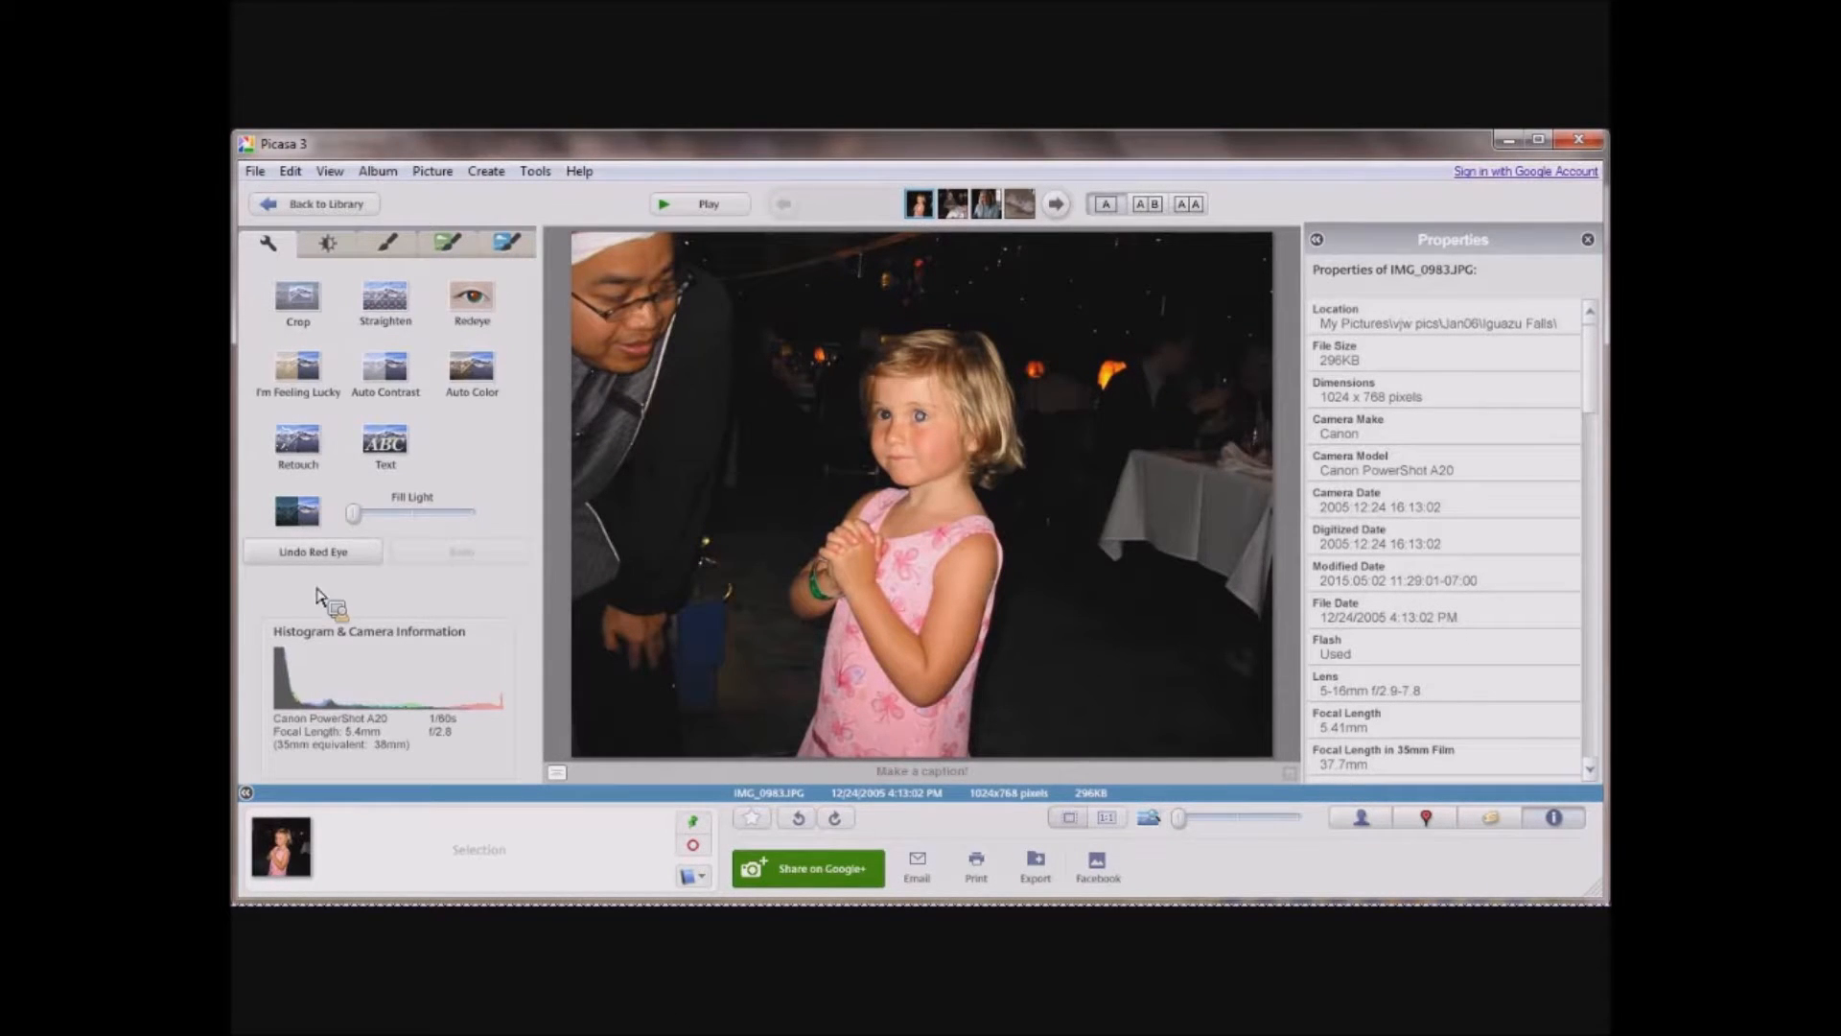
pyautogui.click(321, 558)
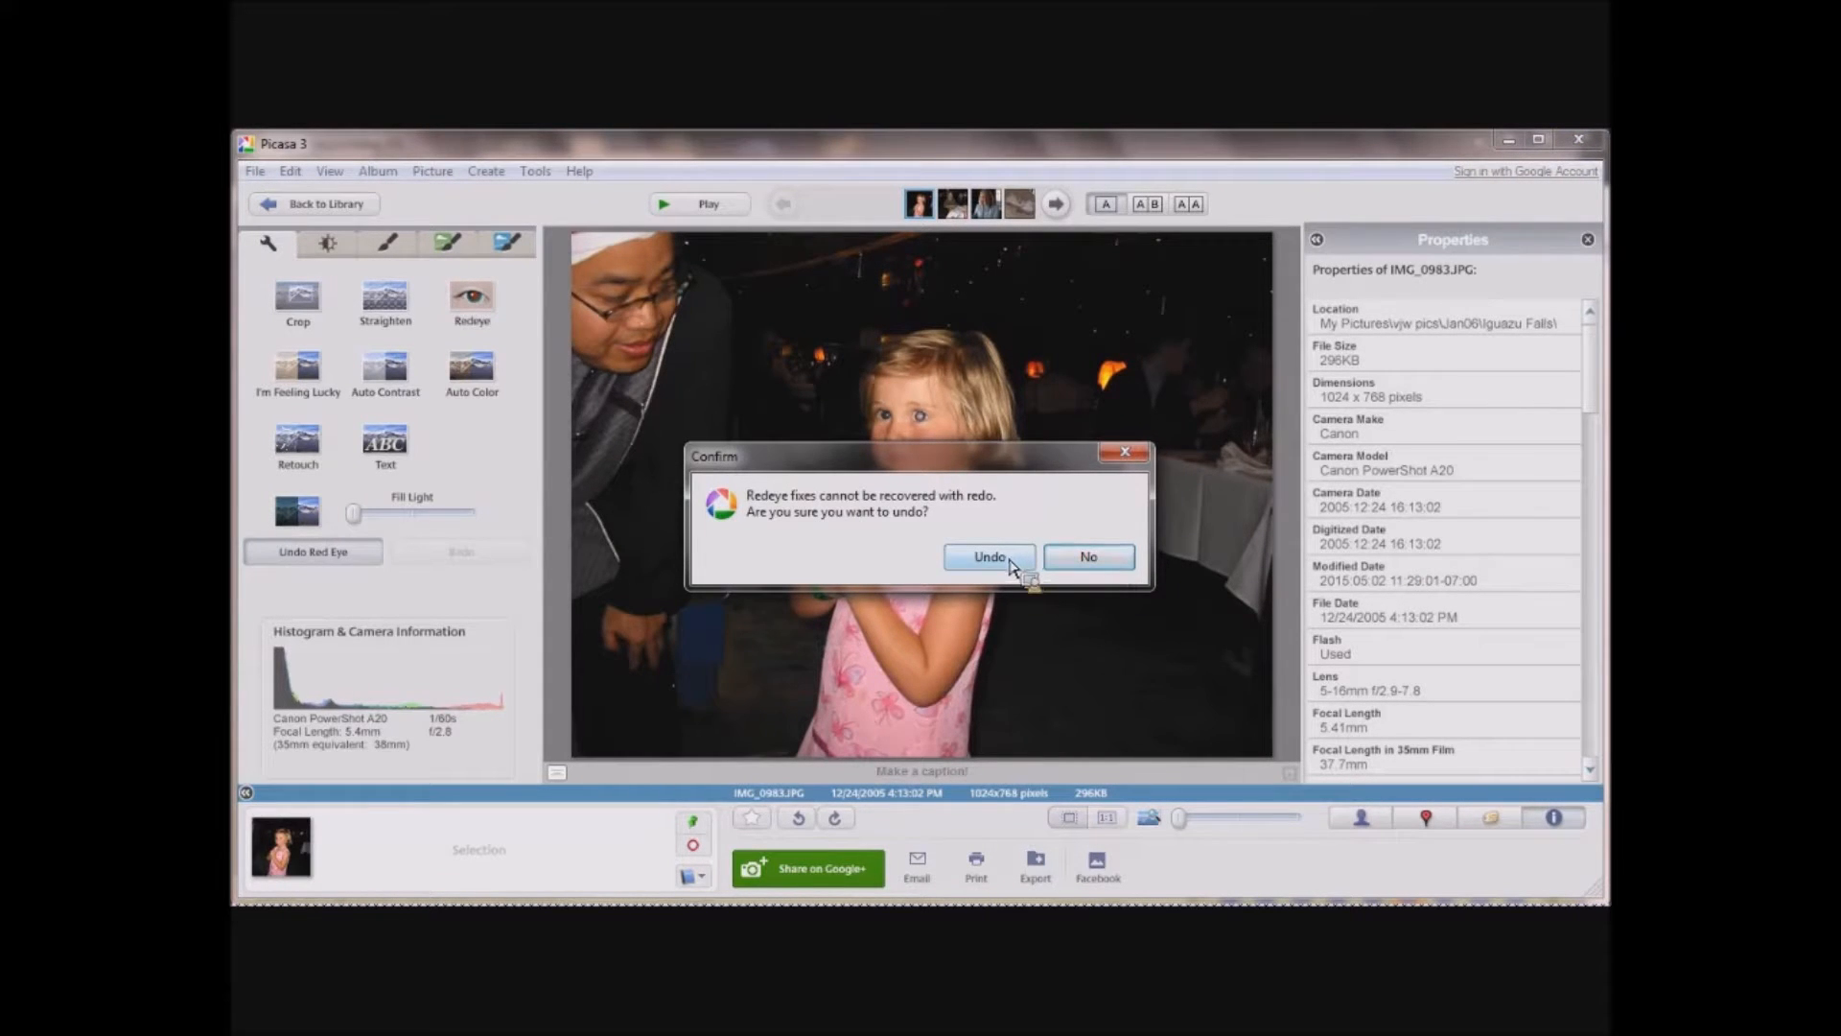
pyautogui.click(1101, 564)
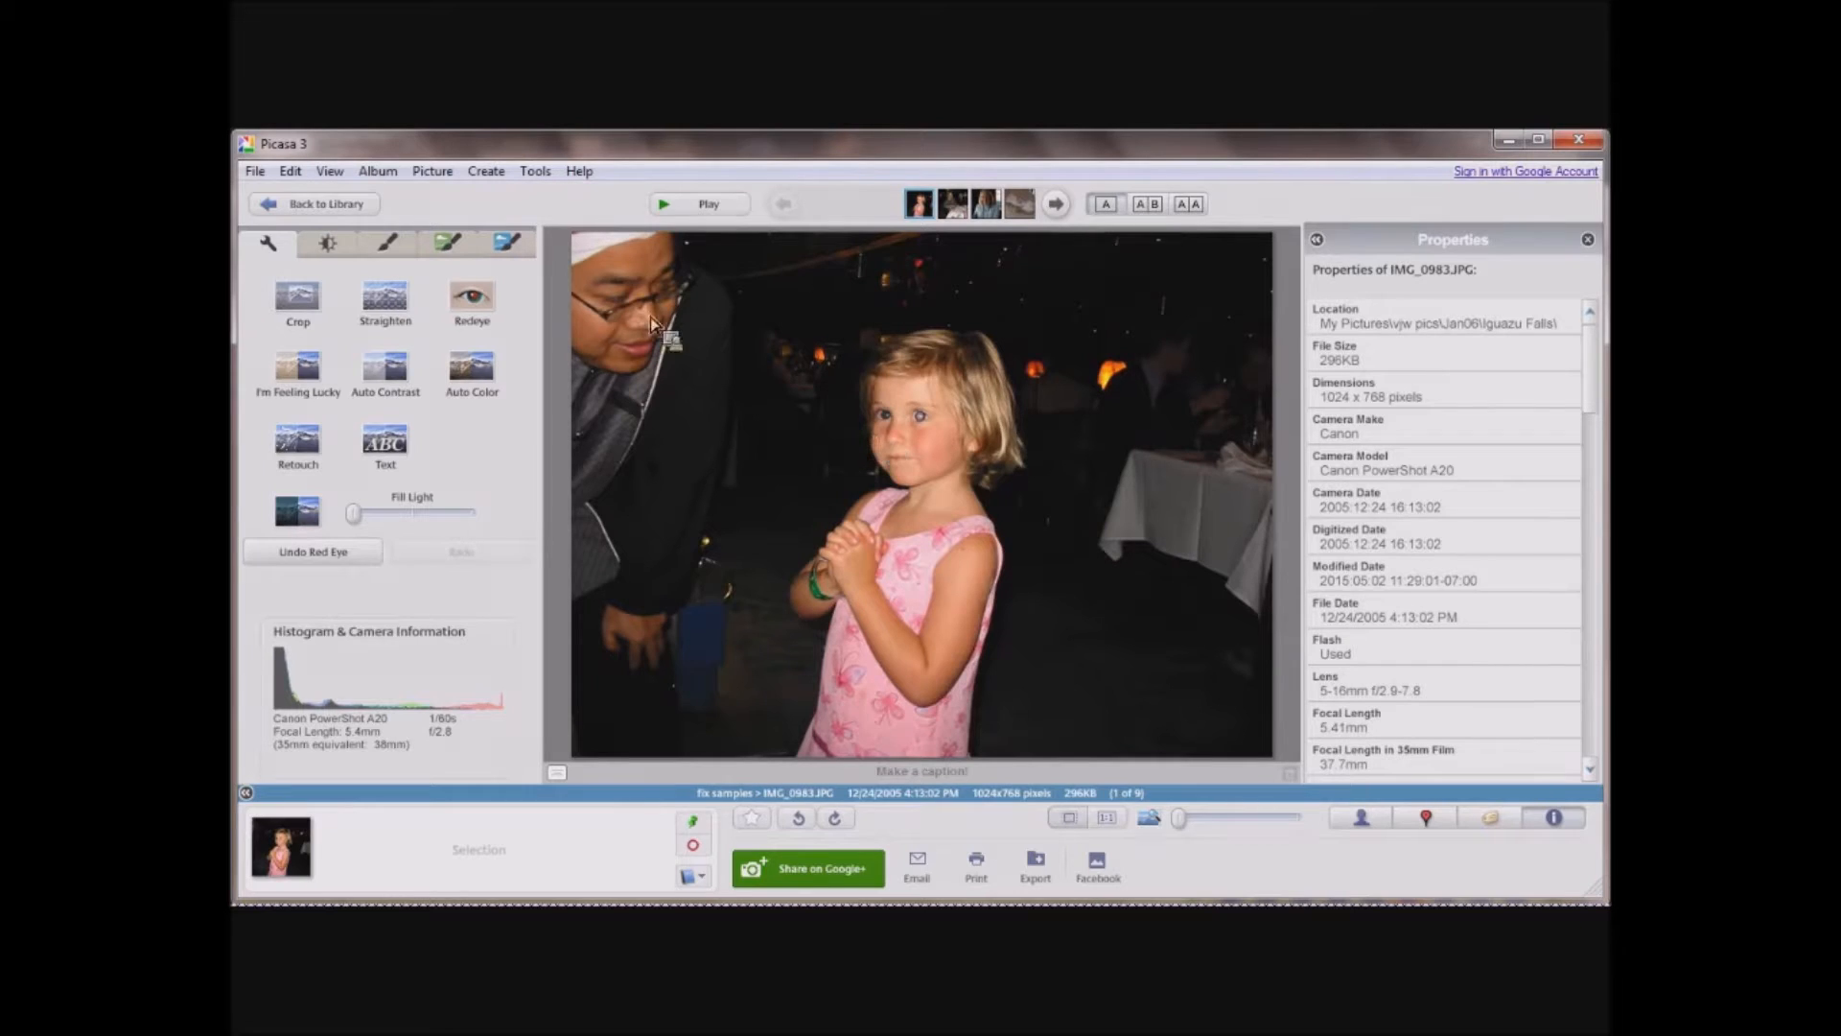
# Reapply the removed crop to the photo of the woman at the dining table and raise its fill light to about half.
pyautogui.click(322, 204)
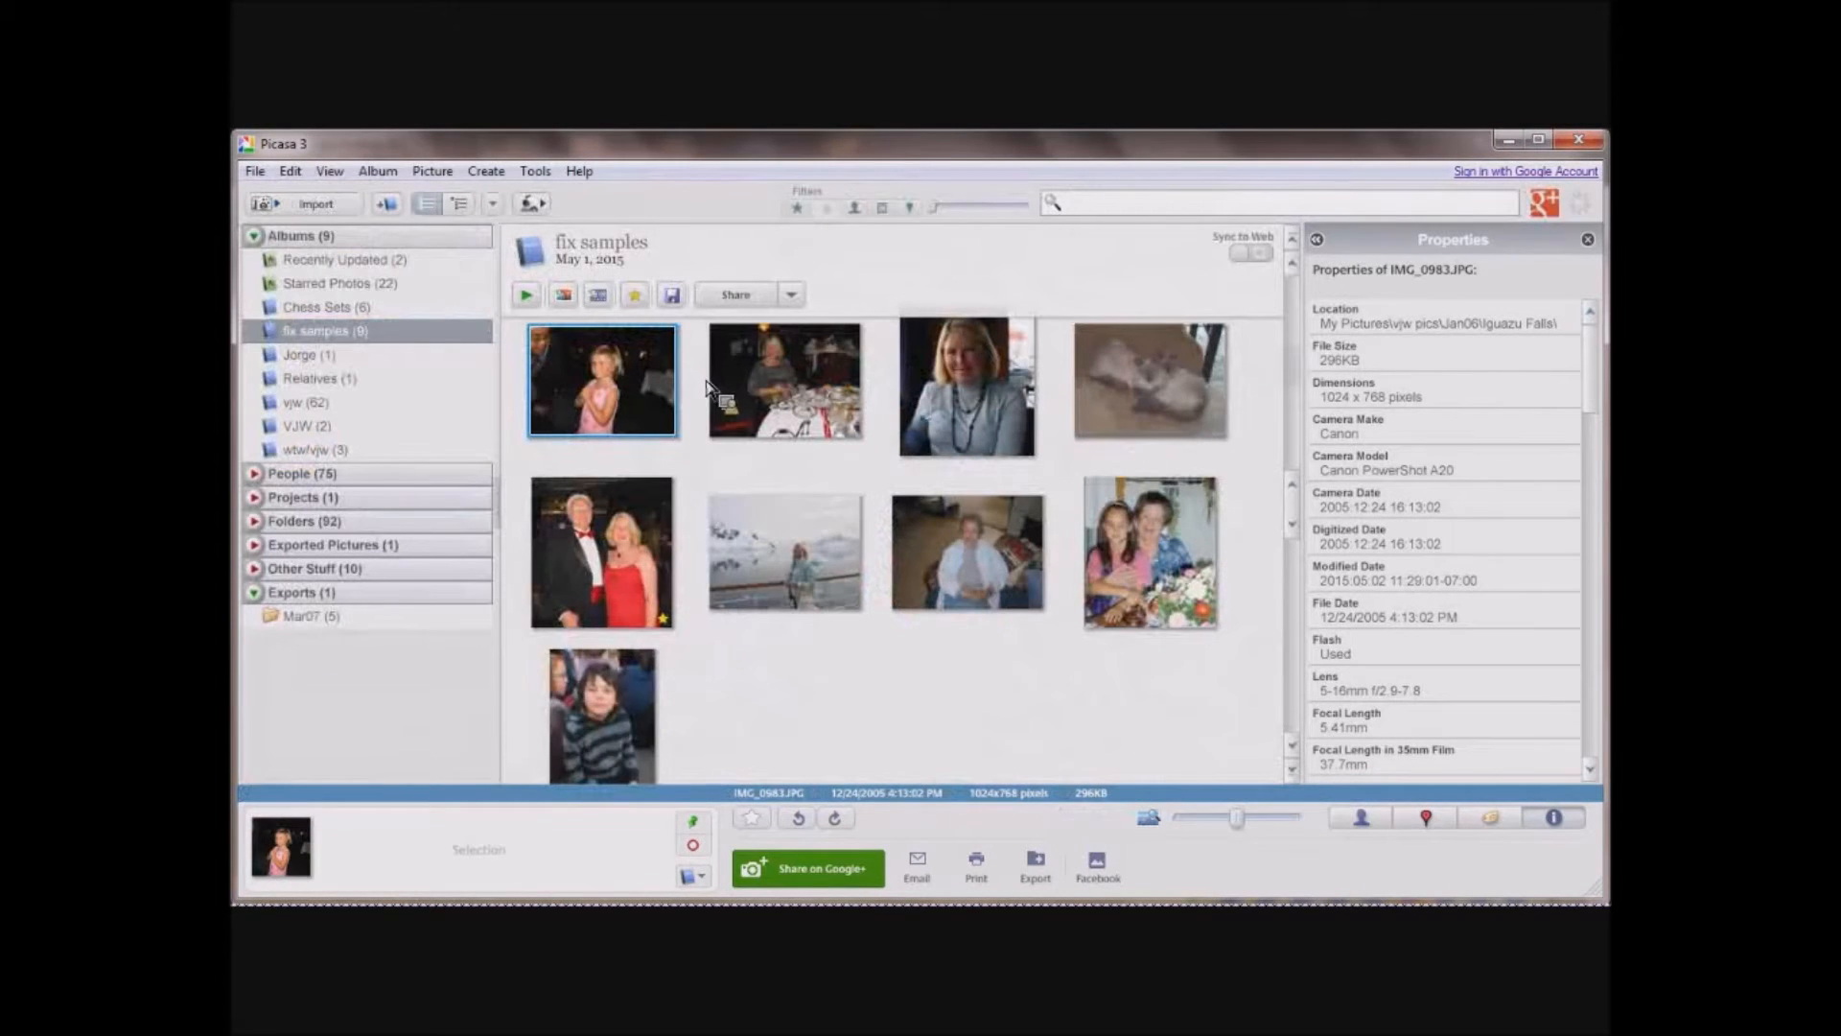
pyautogui.doubleClick(714, 388)
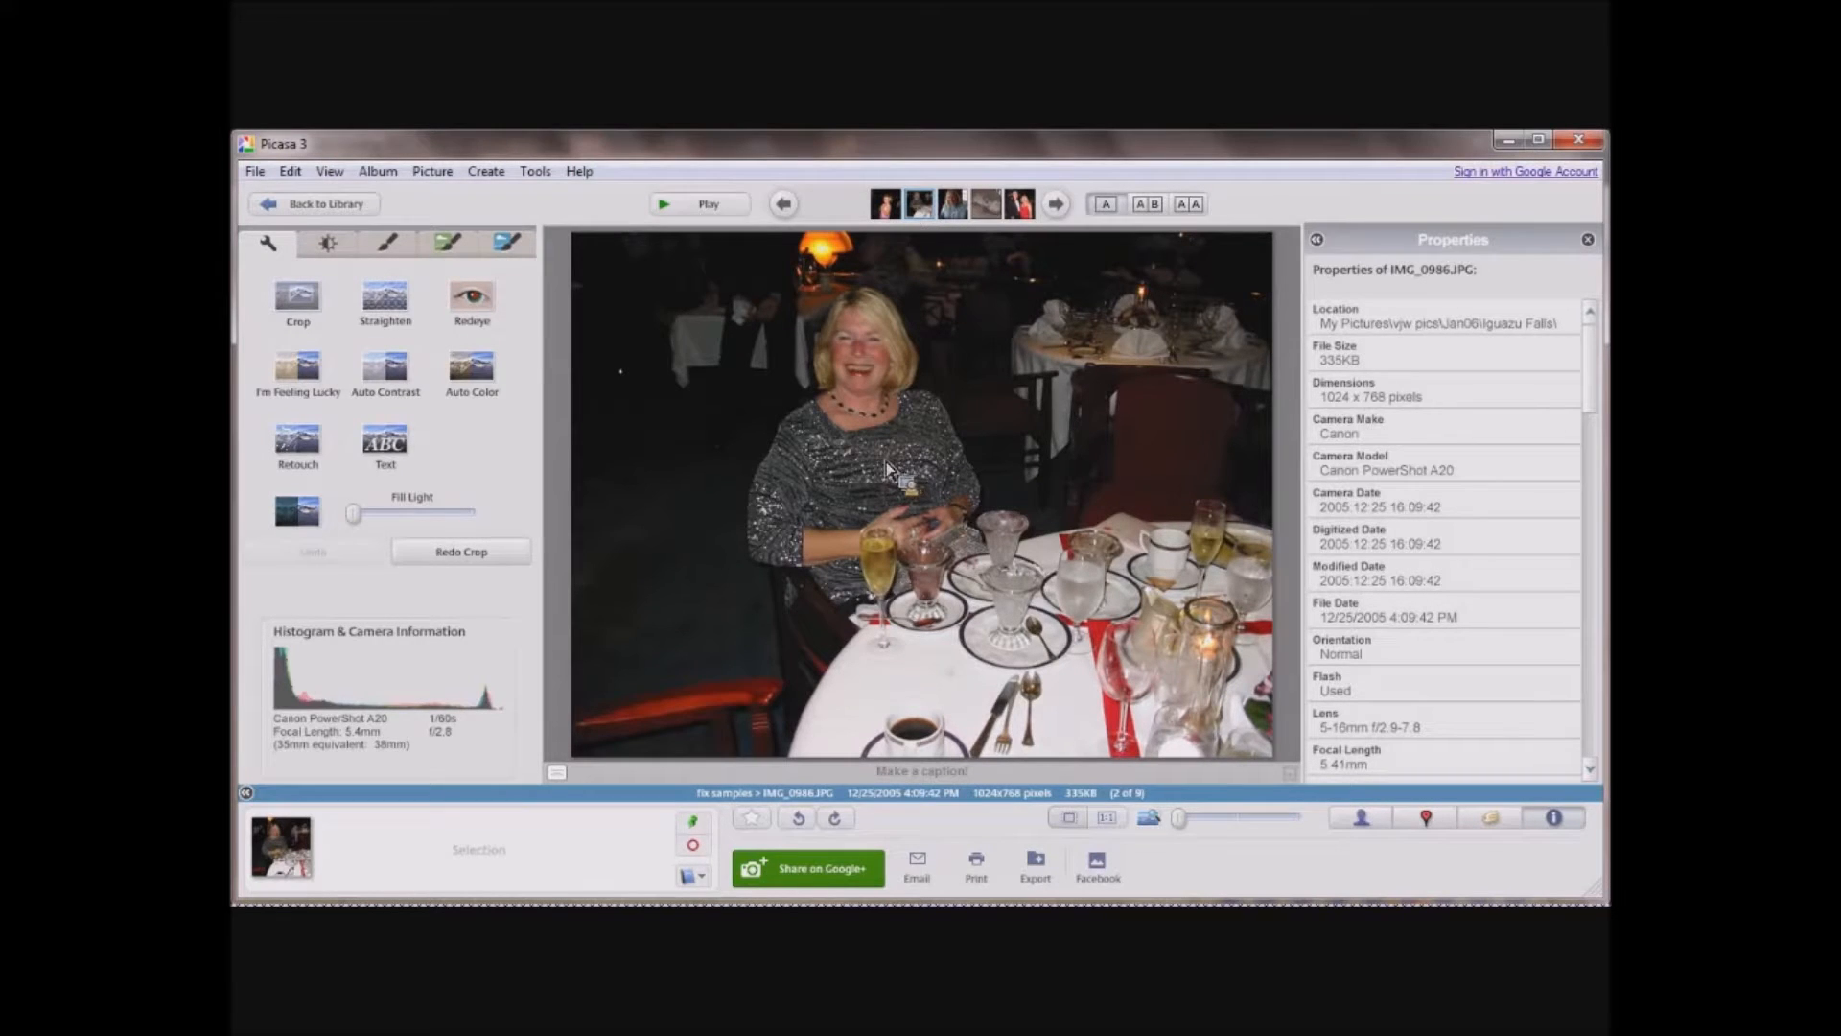
pyautogui.click(470, 554)
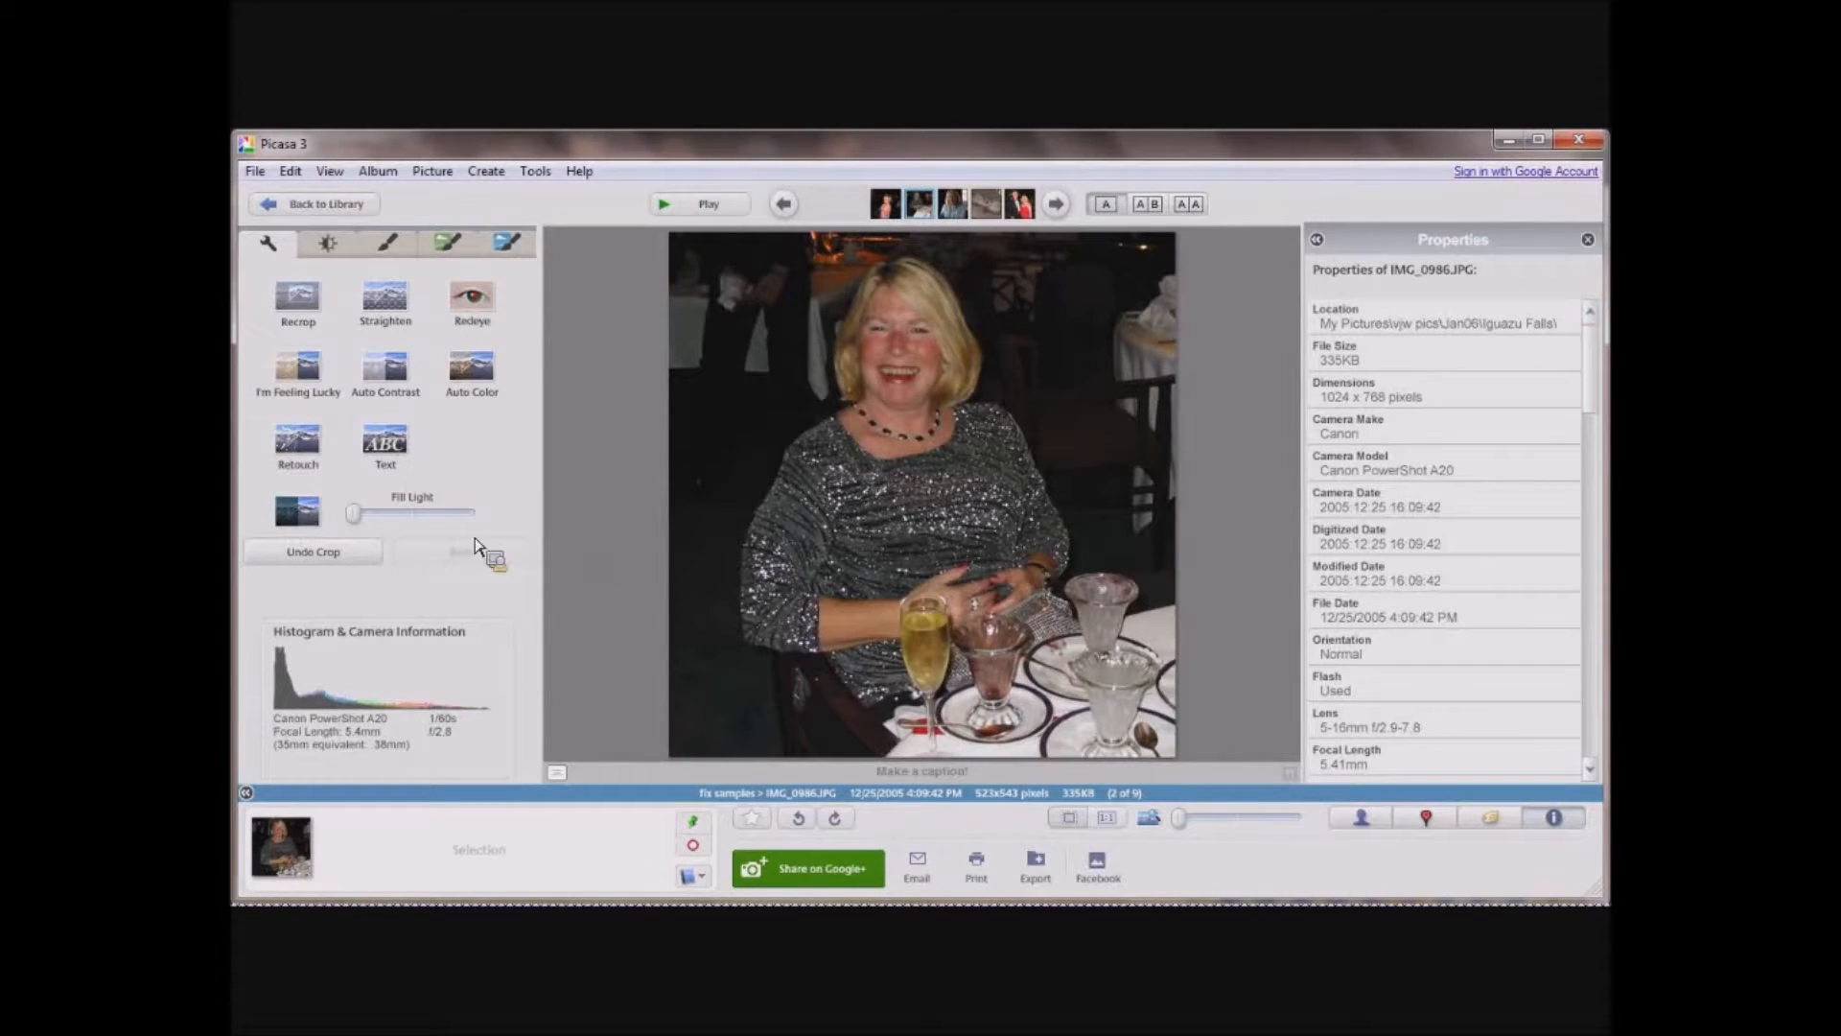
pyautogui.moveTo(362, 520); pyautogui.dragTo(419, 528)
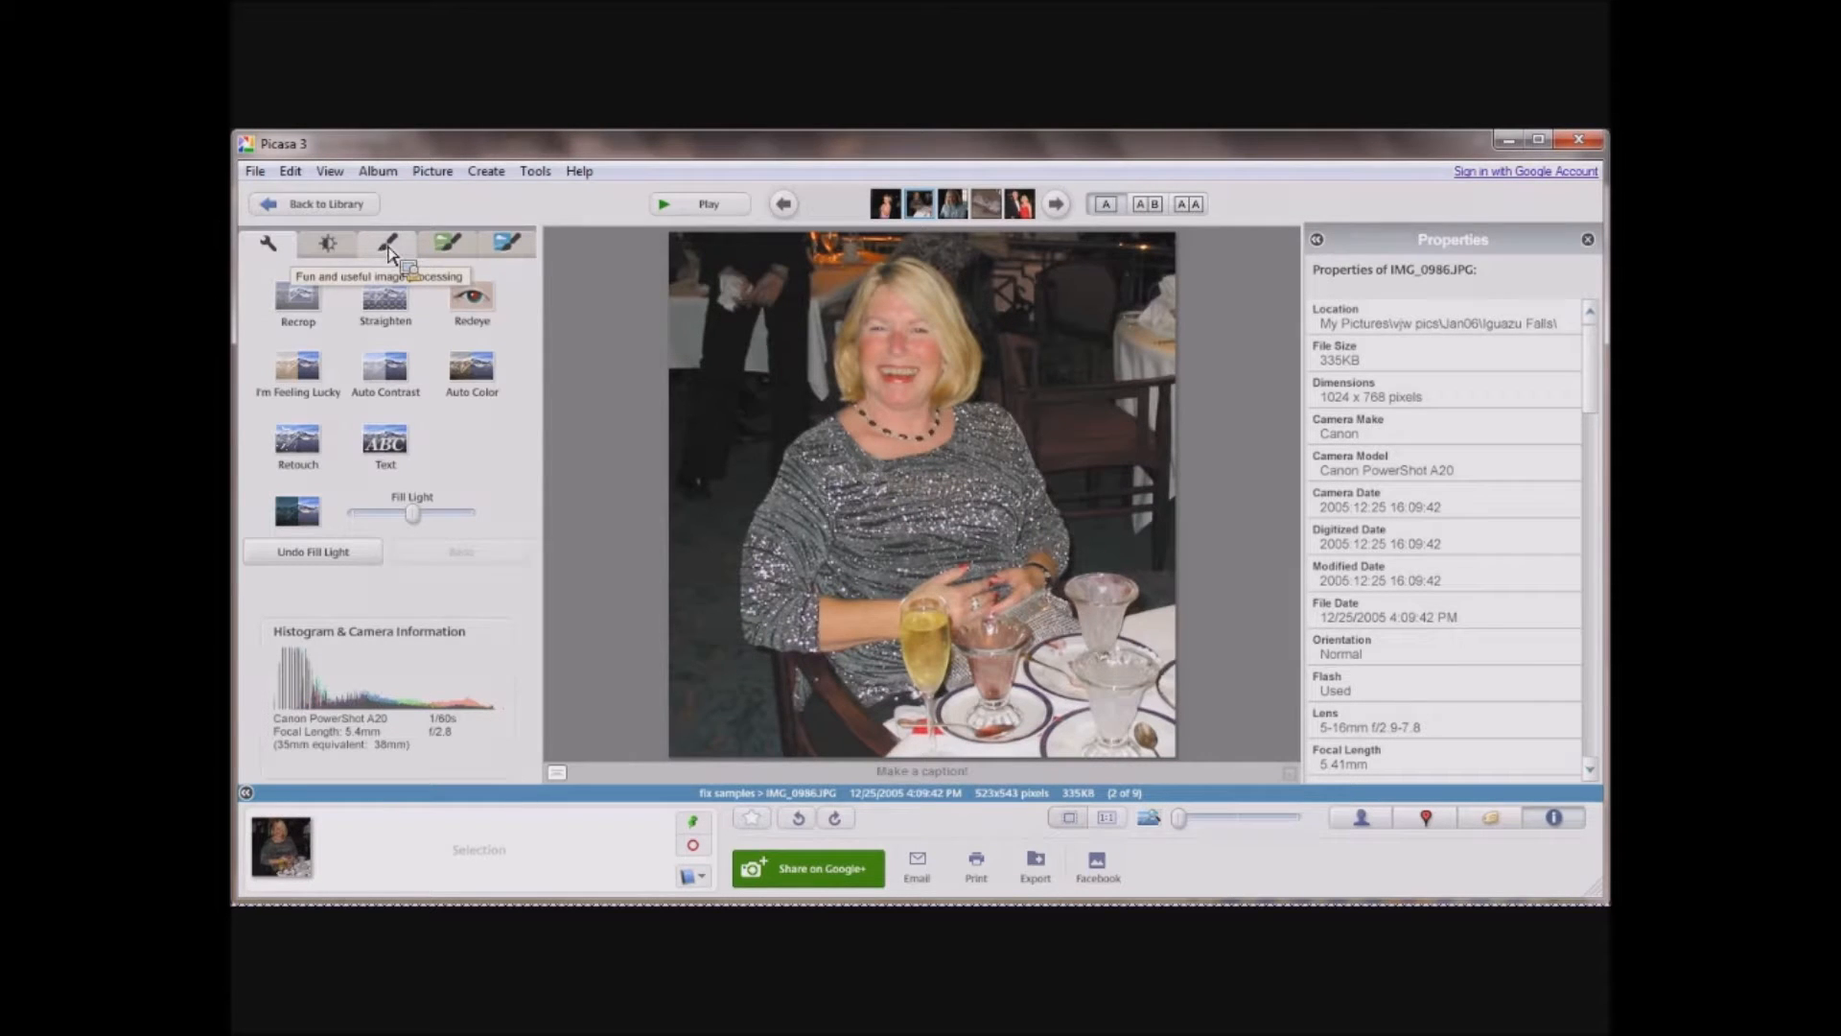
# Open the photo of the woman in the light blue turtleneck from the library and reapply its removed fill light.
pyautogui.click(318, 207)
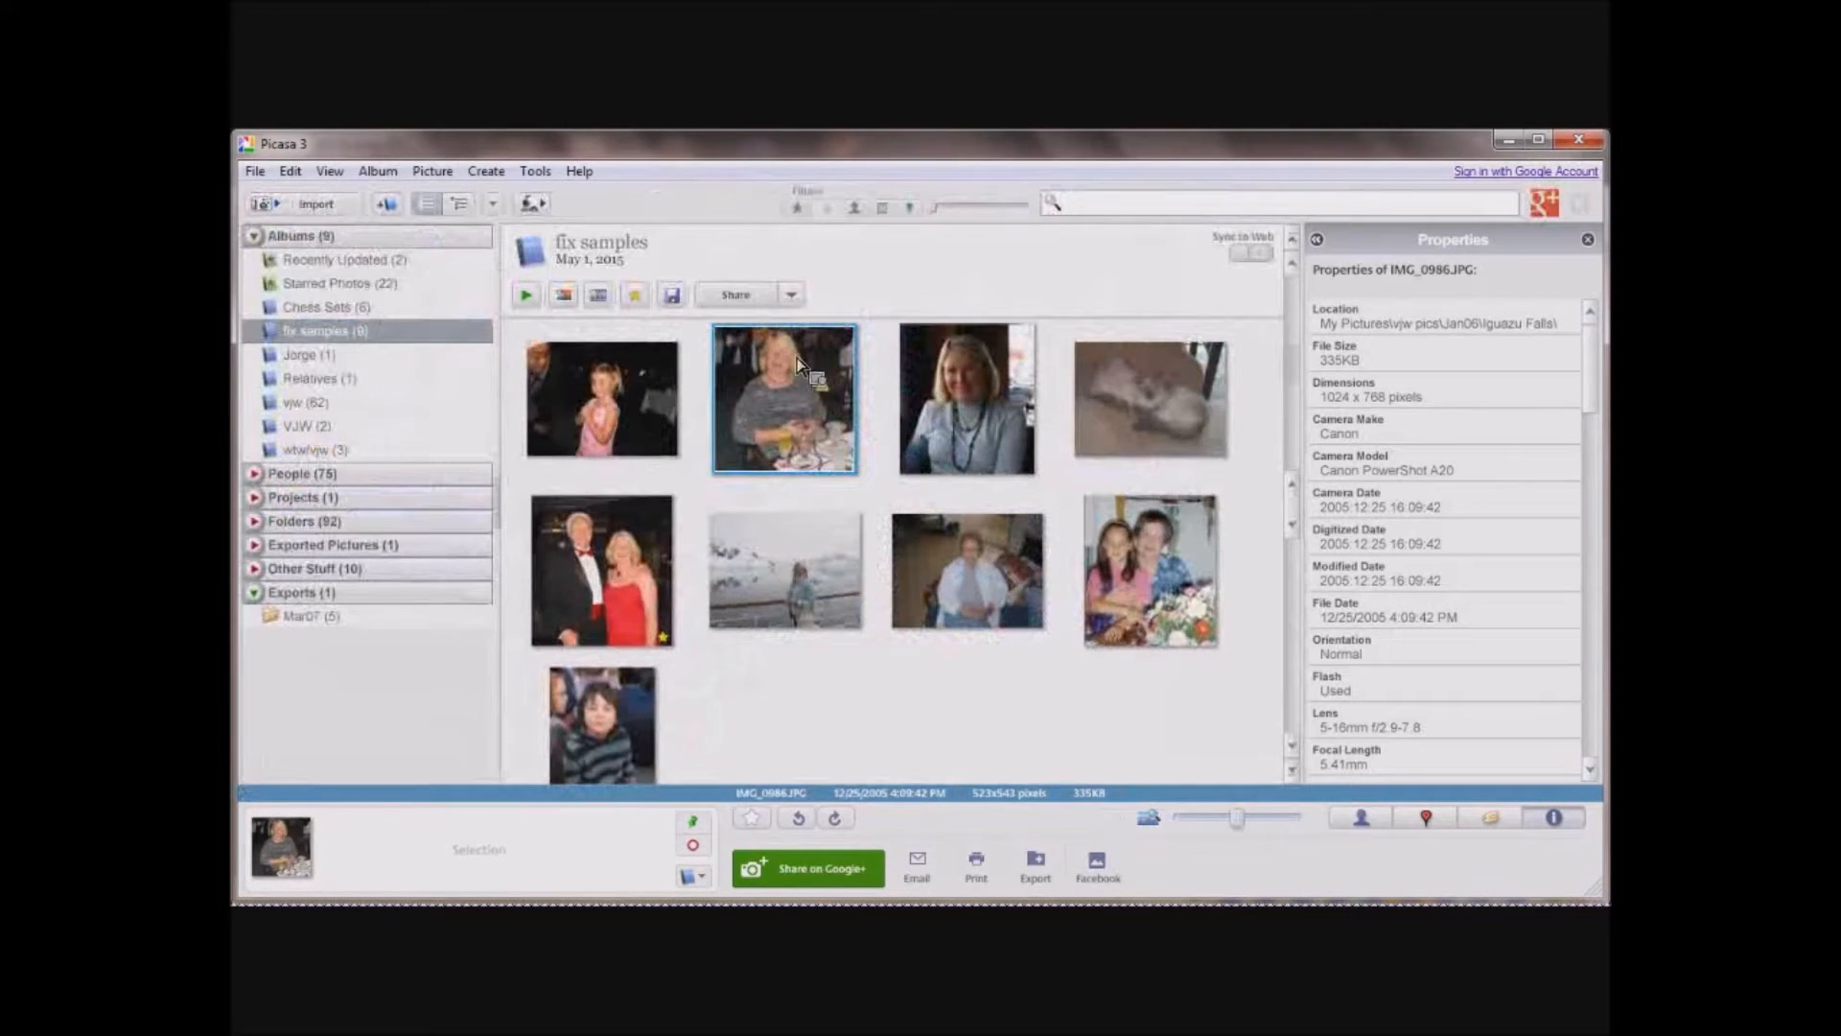
pyautogui.click(964, 400)
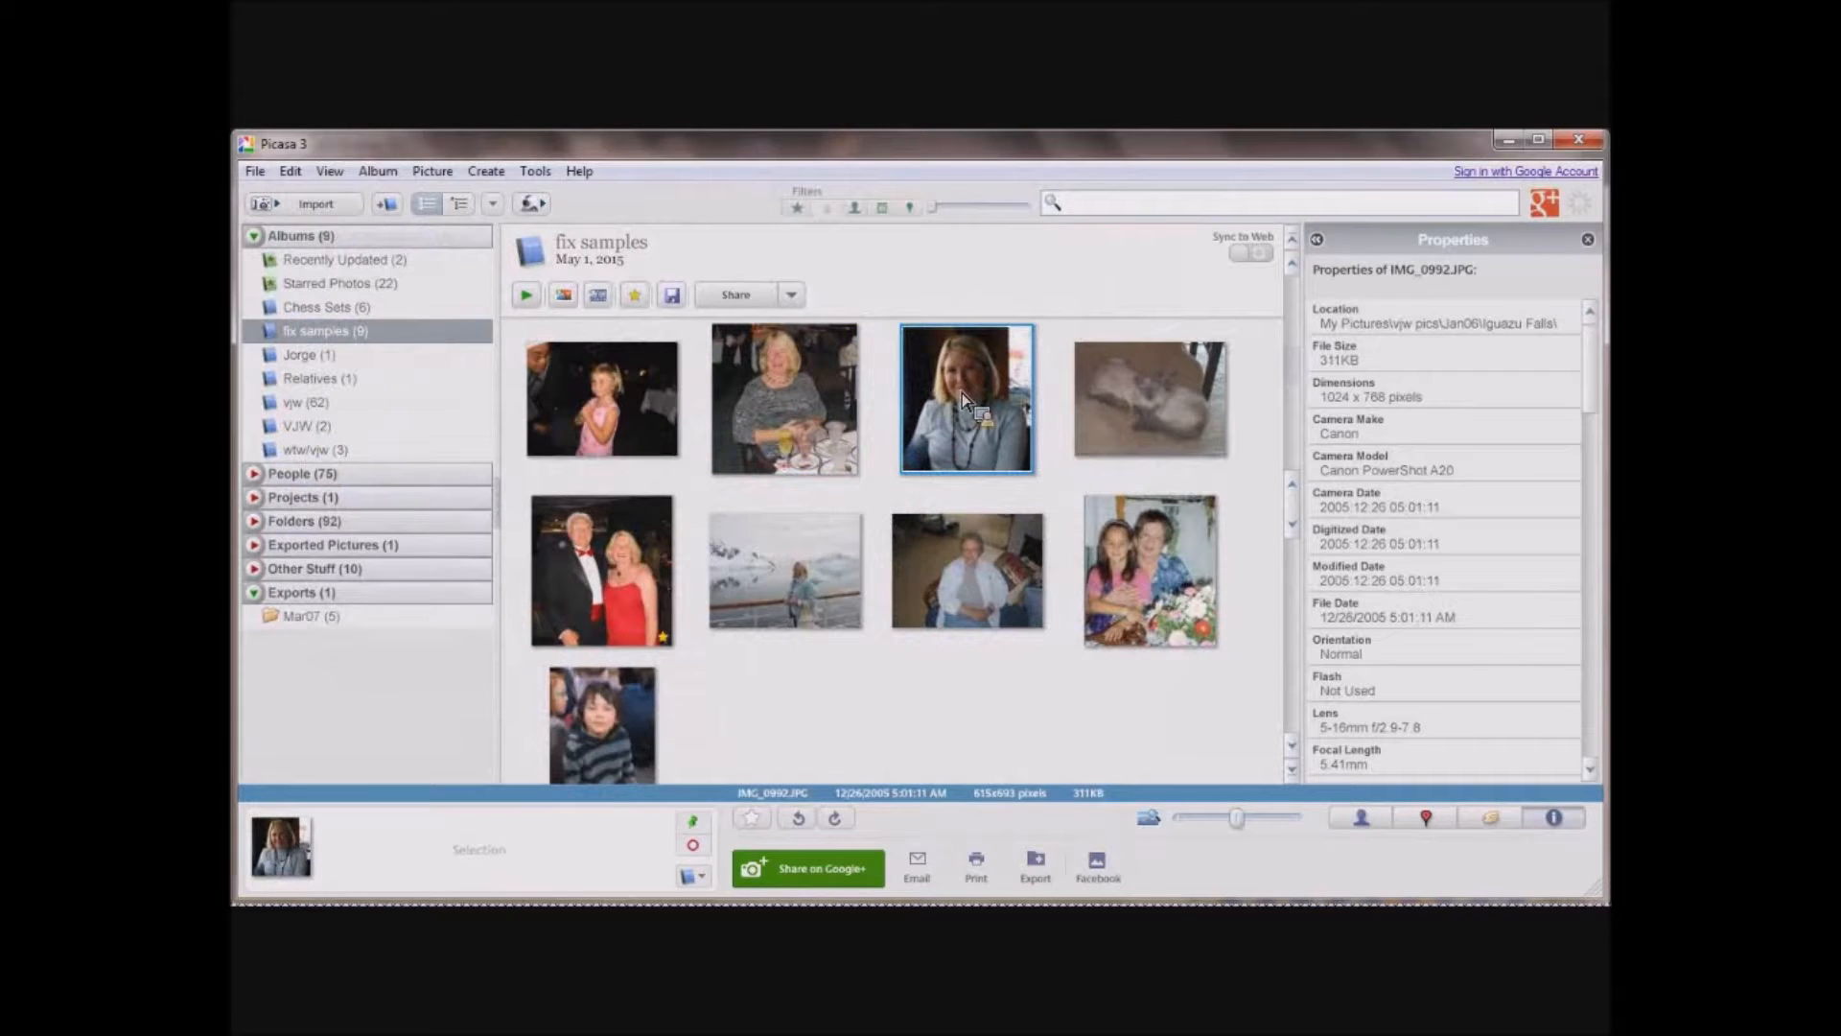
pyautogui.doubleClick(964, 401)
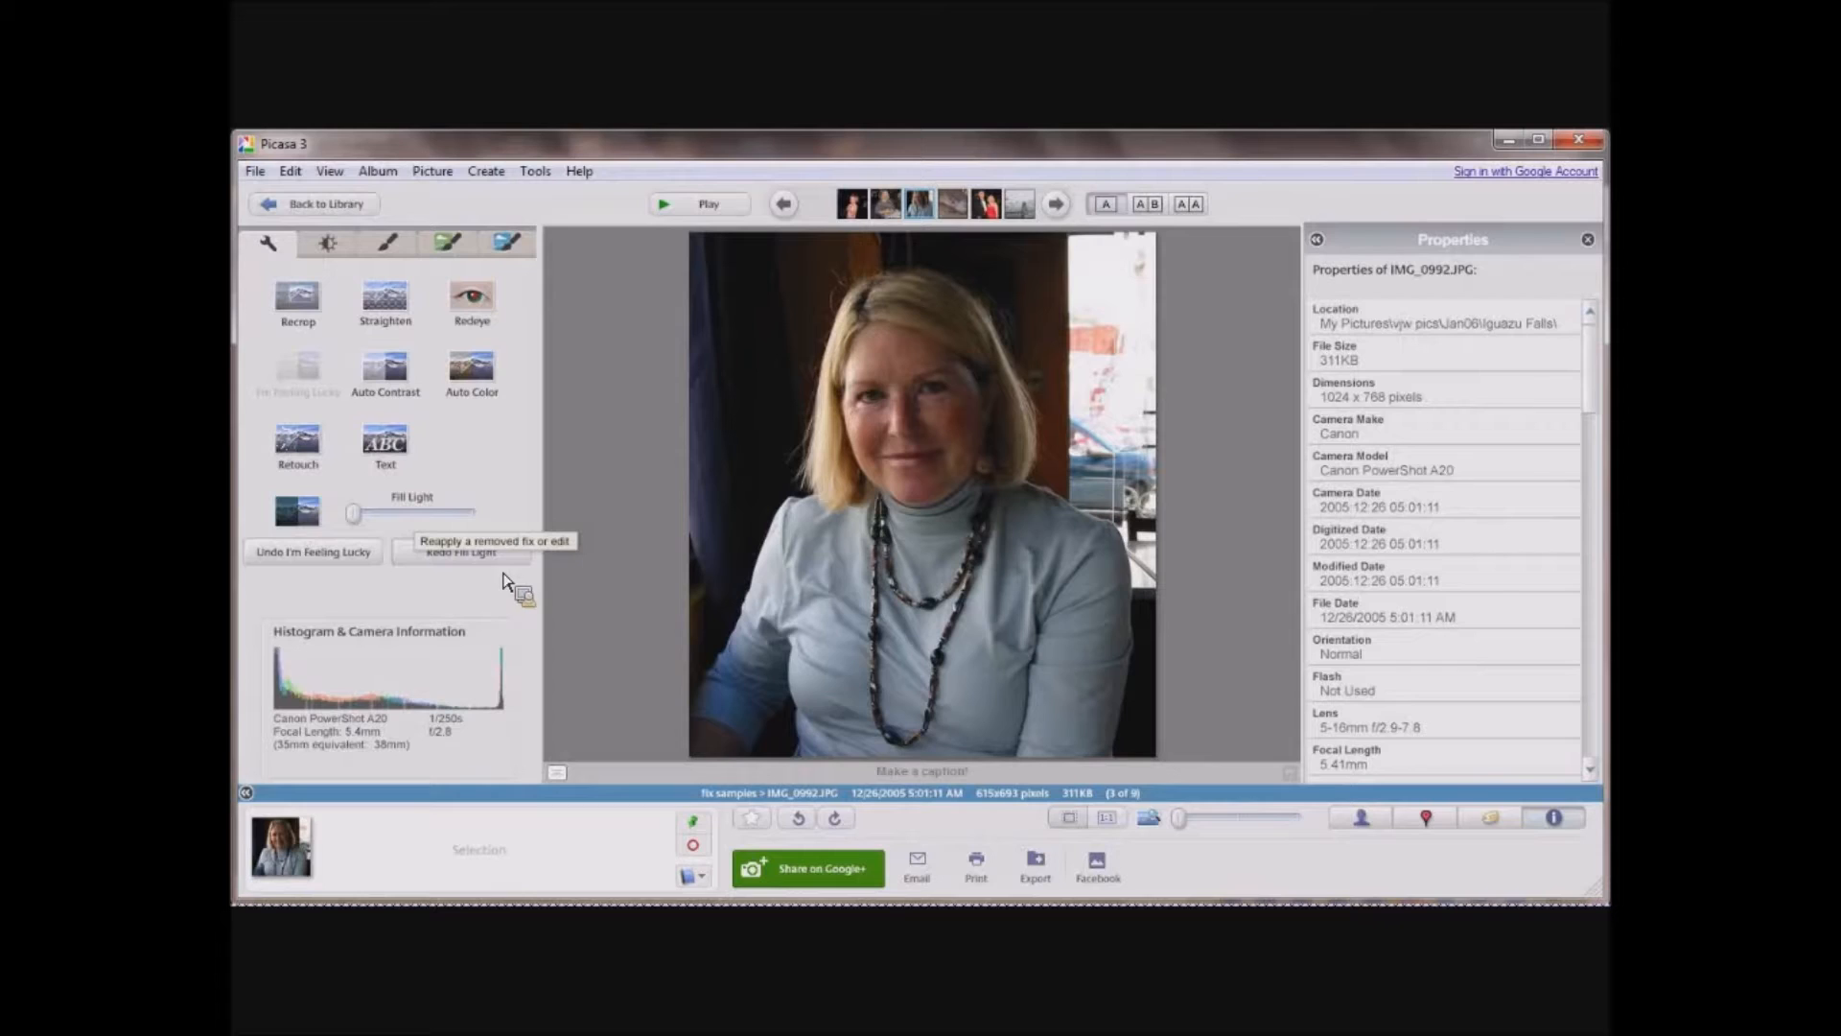
pyautogui.click(459, 554)
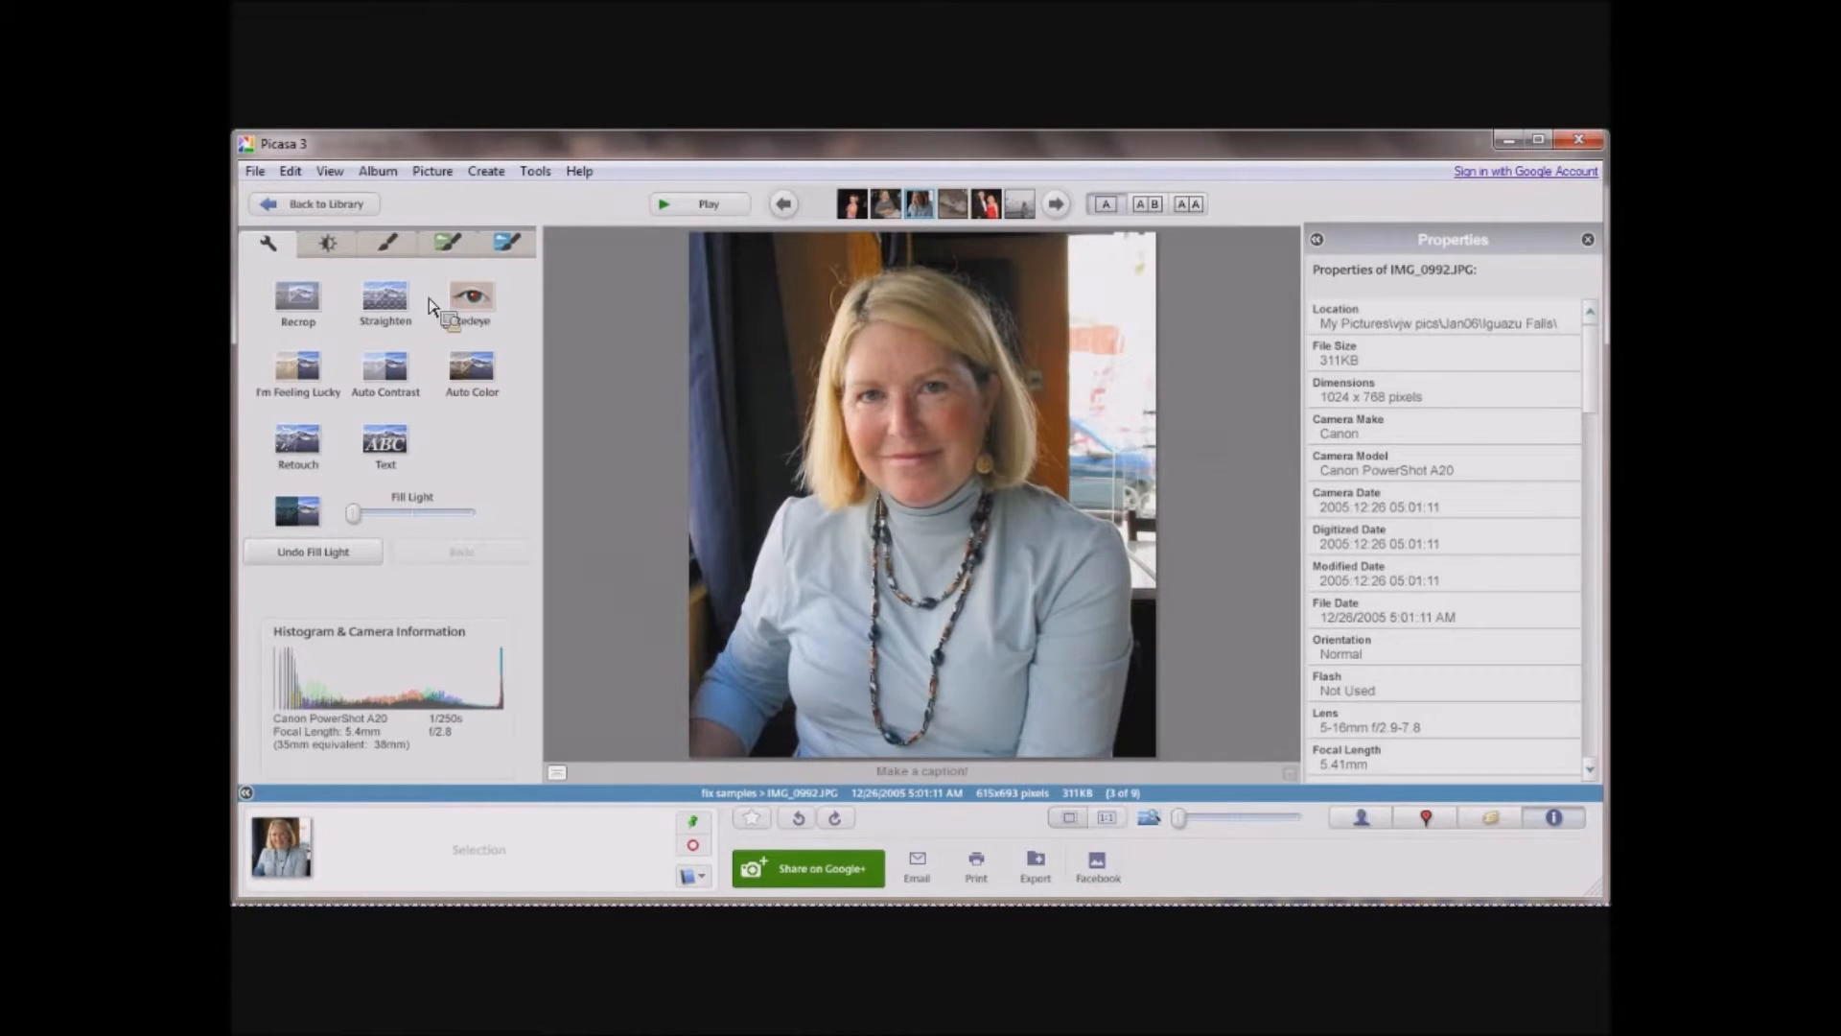
# Apply I'm Feeling Lucky to the photo of the two cats and raise its fill light to nearly half.
pyautogui.click(361, 209)
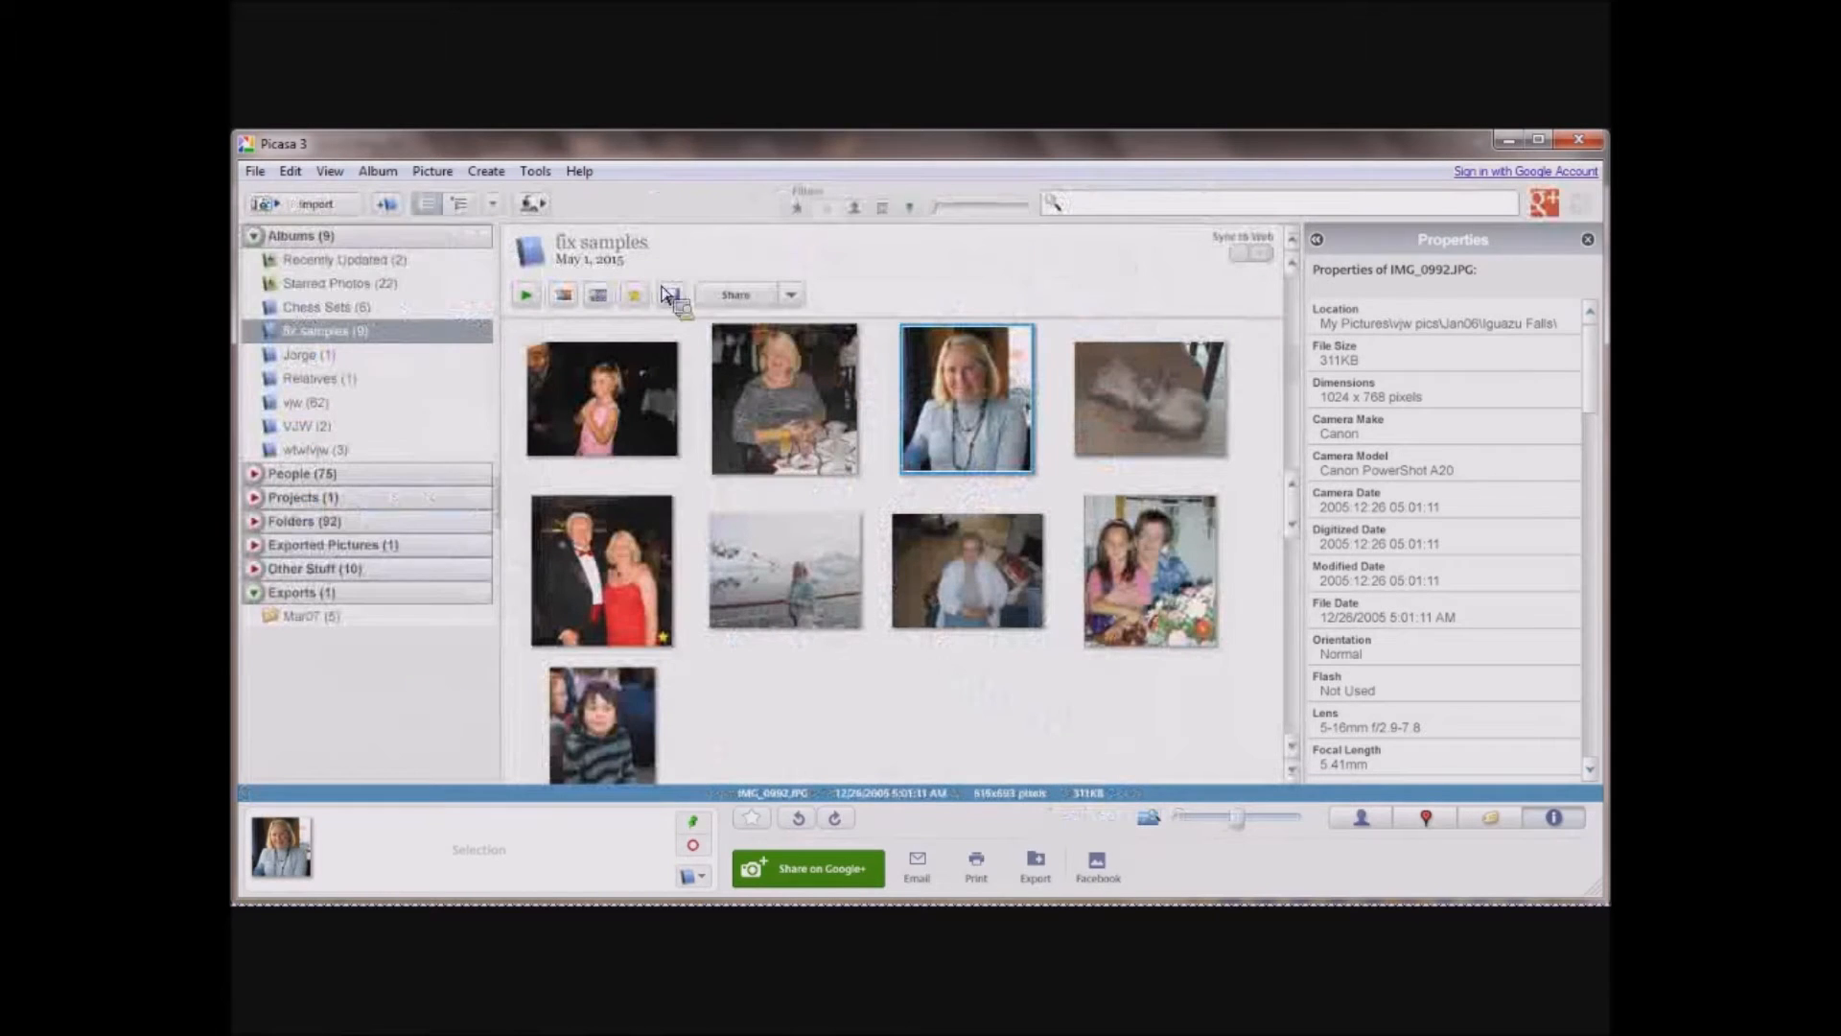
pyautogui.doubleClick(1124, 392)
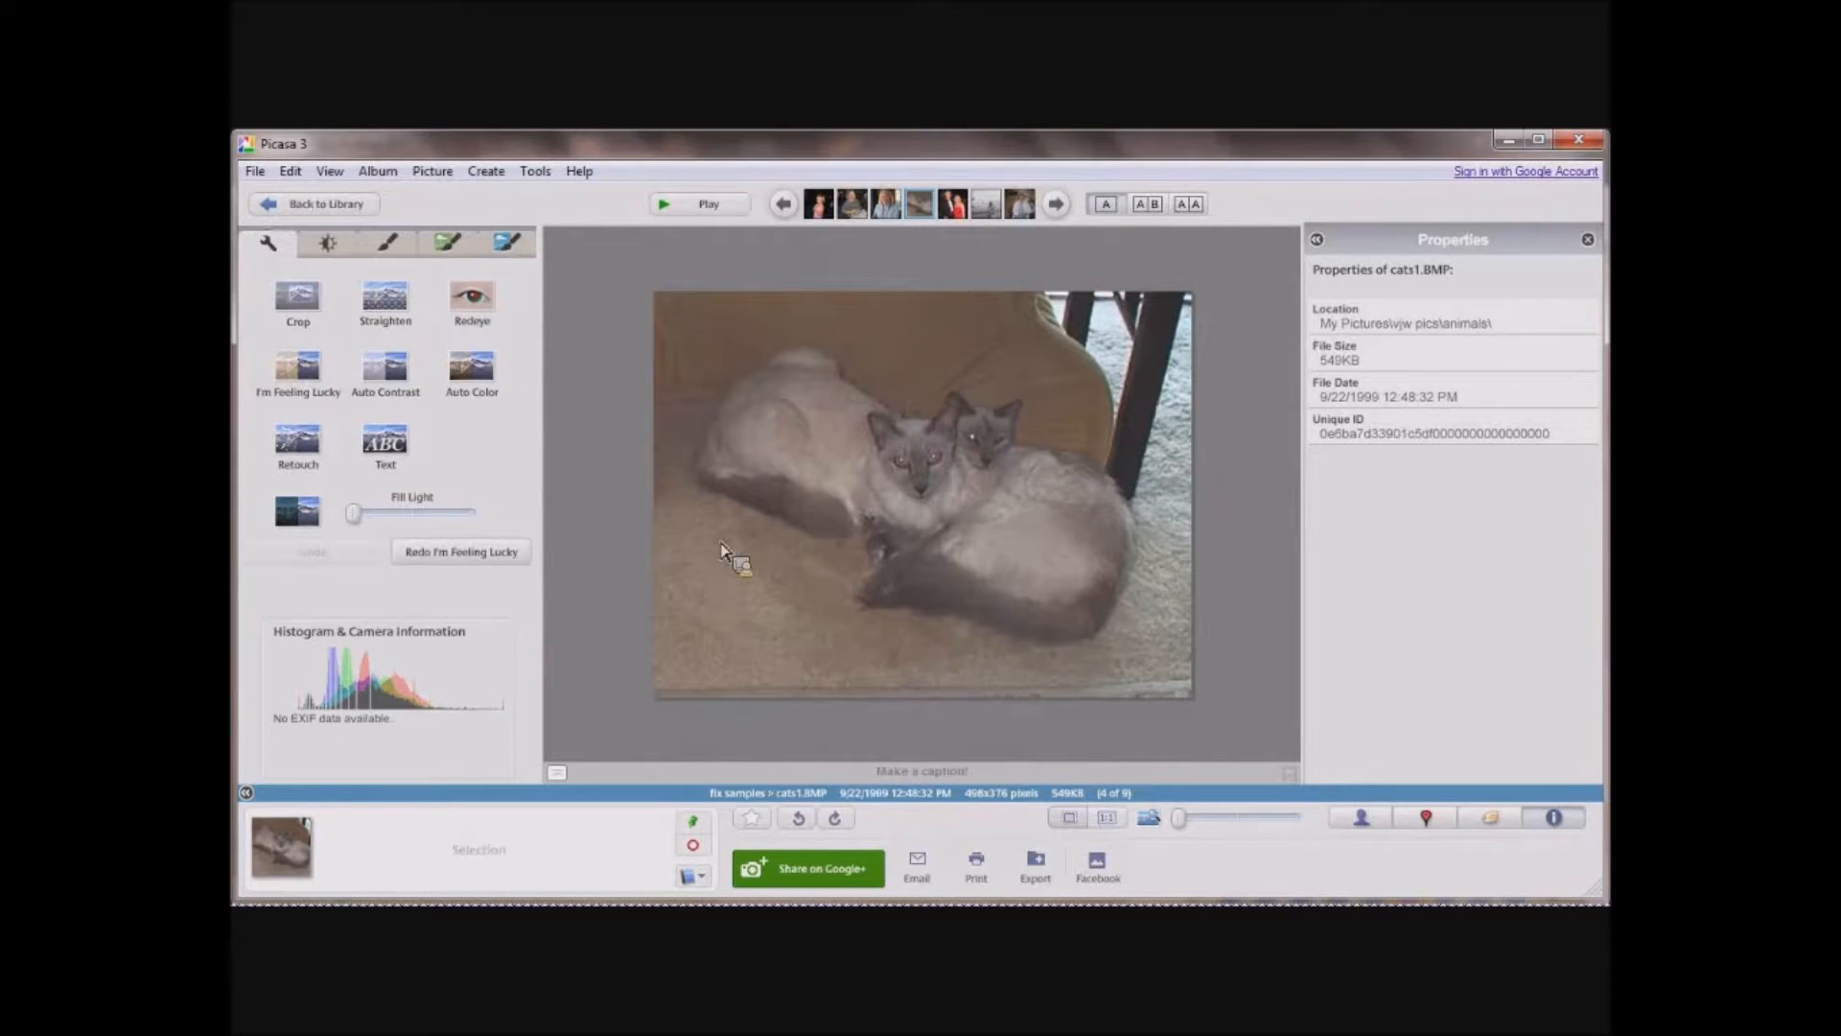
pyautogui.click(304, 374)
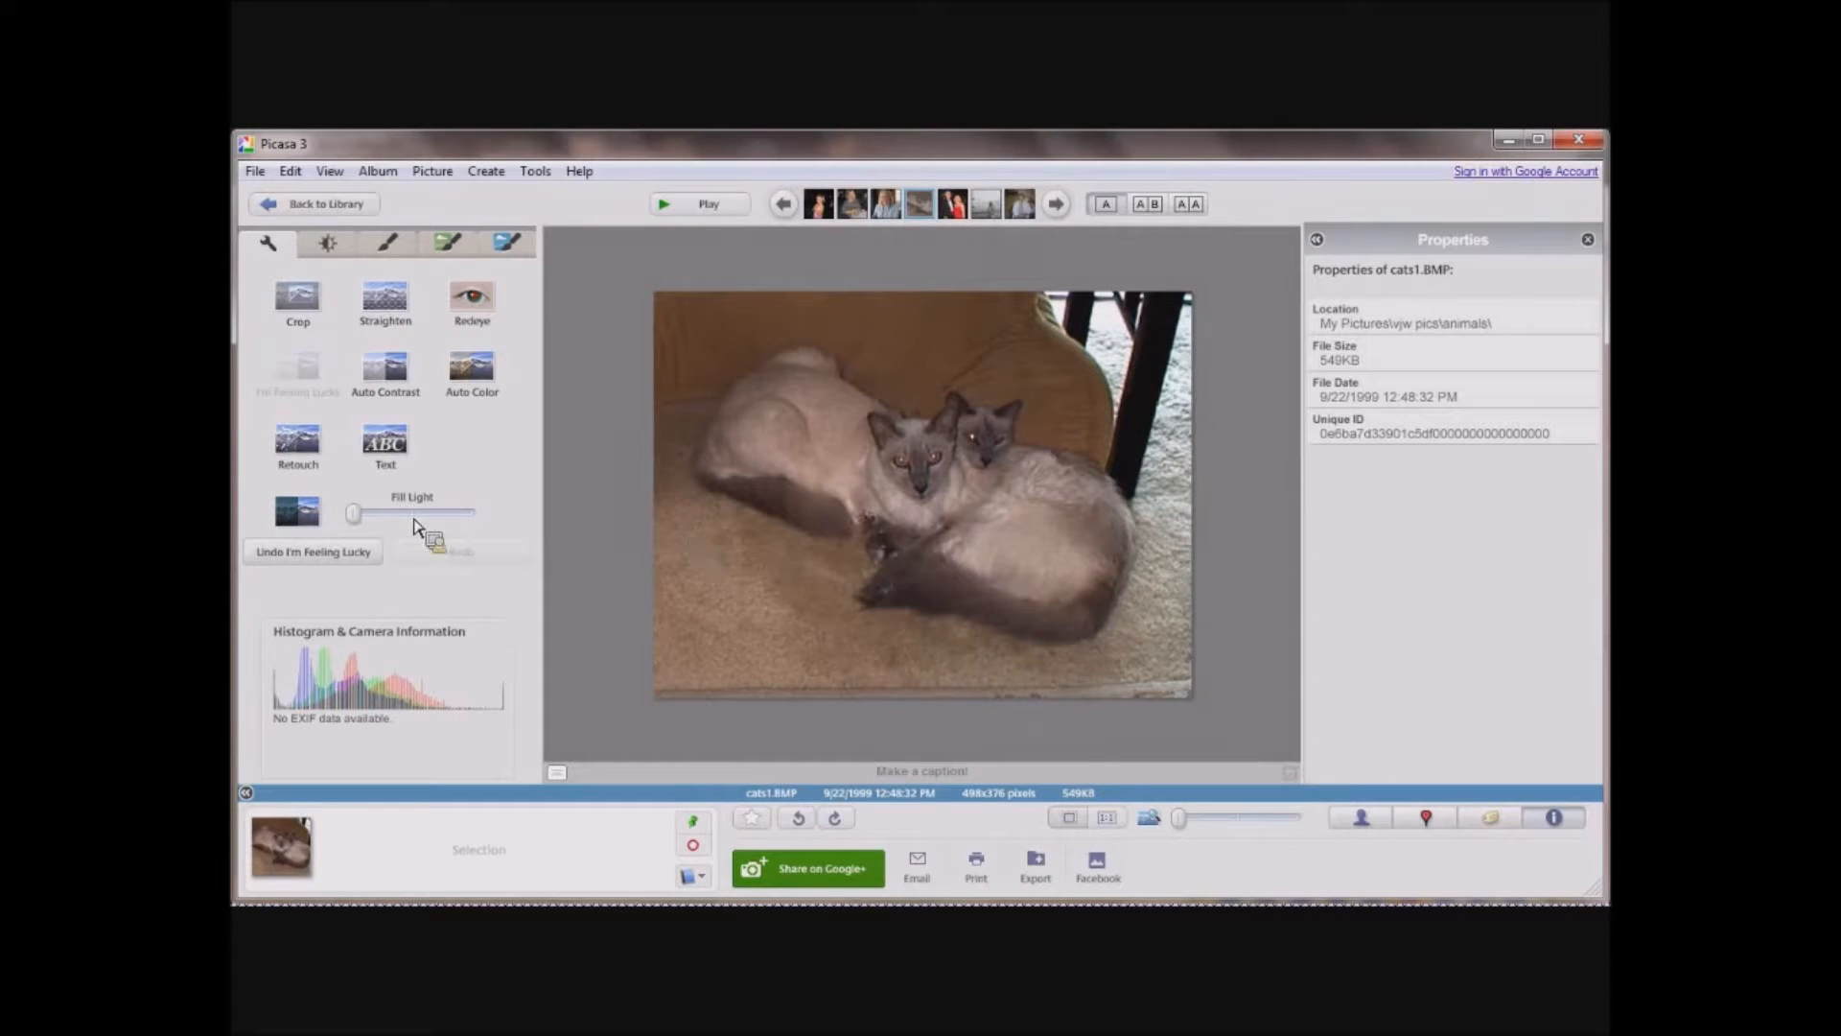
pyautogui.moveTo(356, 512); pyautogui.dragTo(414, 524)
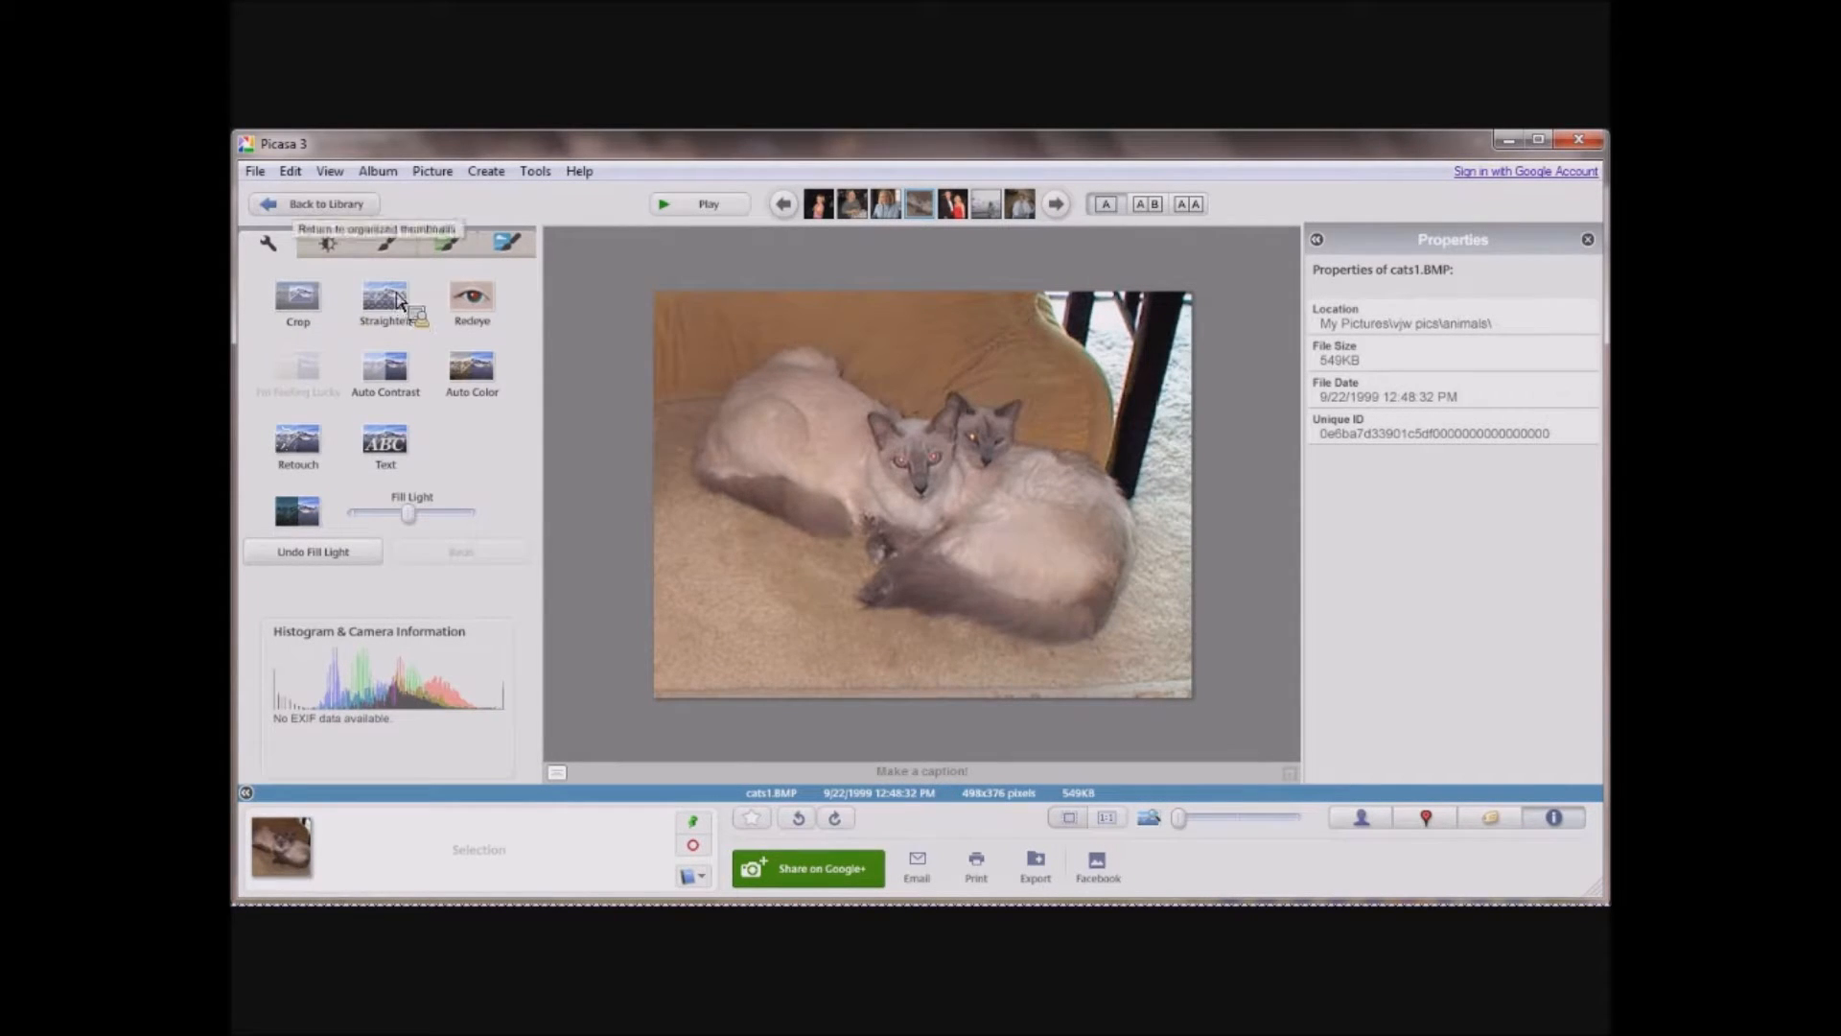
# Crop the snowy-mountain photo closely around the woman at the ship's railing and raise its fill light to about half.
pyautogui.click(361, 204)
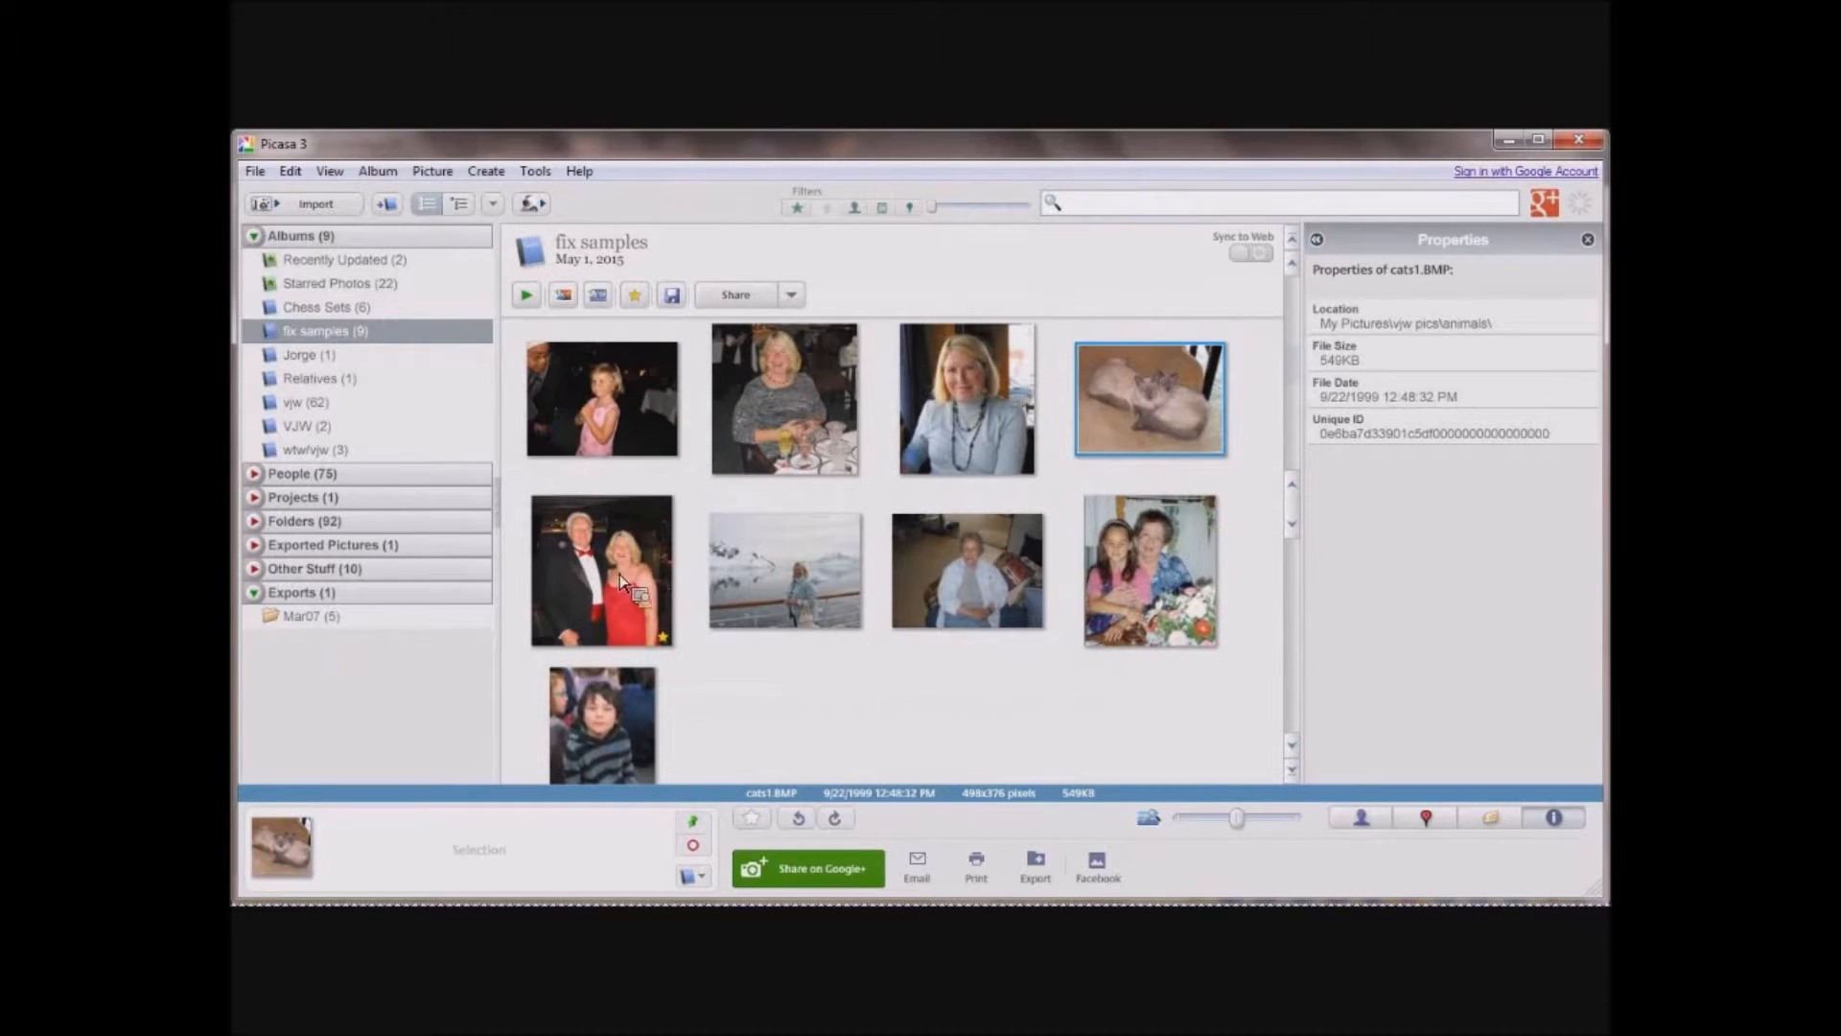
pyautogui.doubleClick(816, 562)
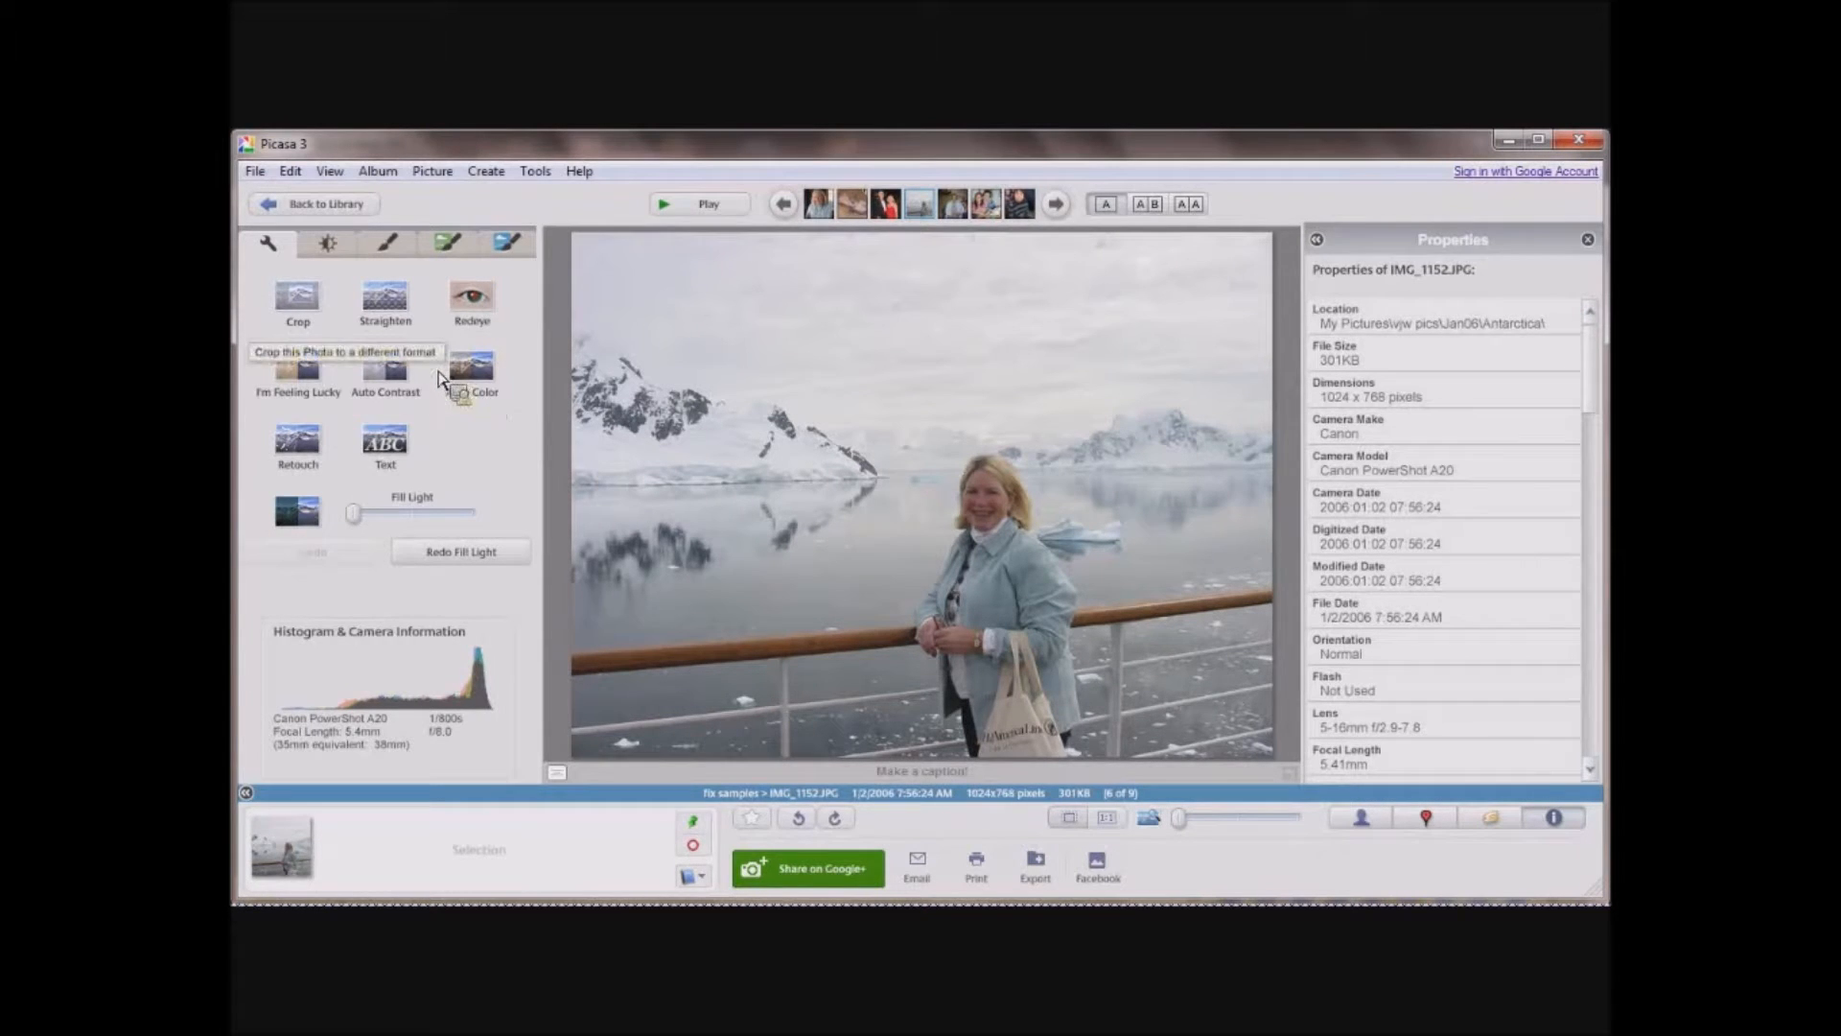
pyautogui.click(297, 298)
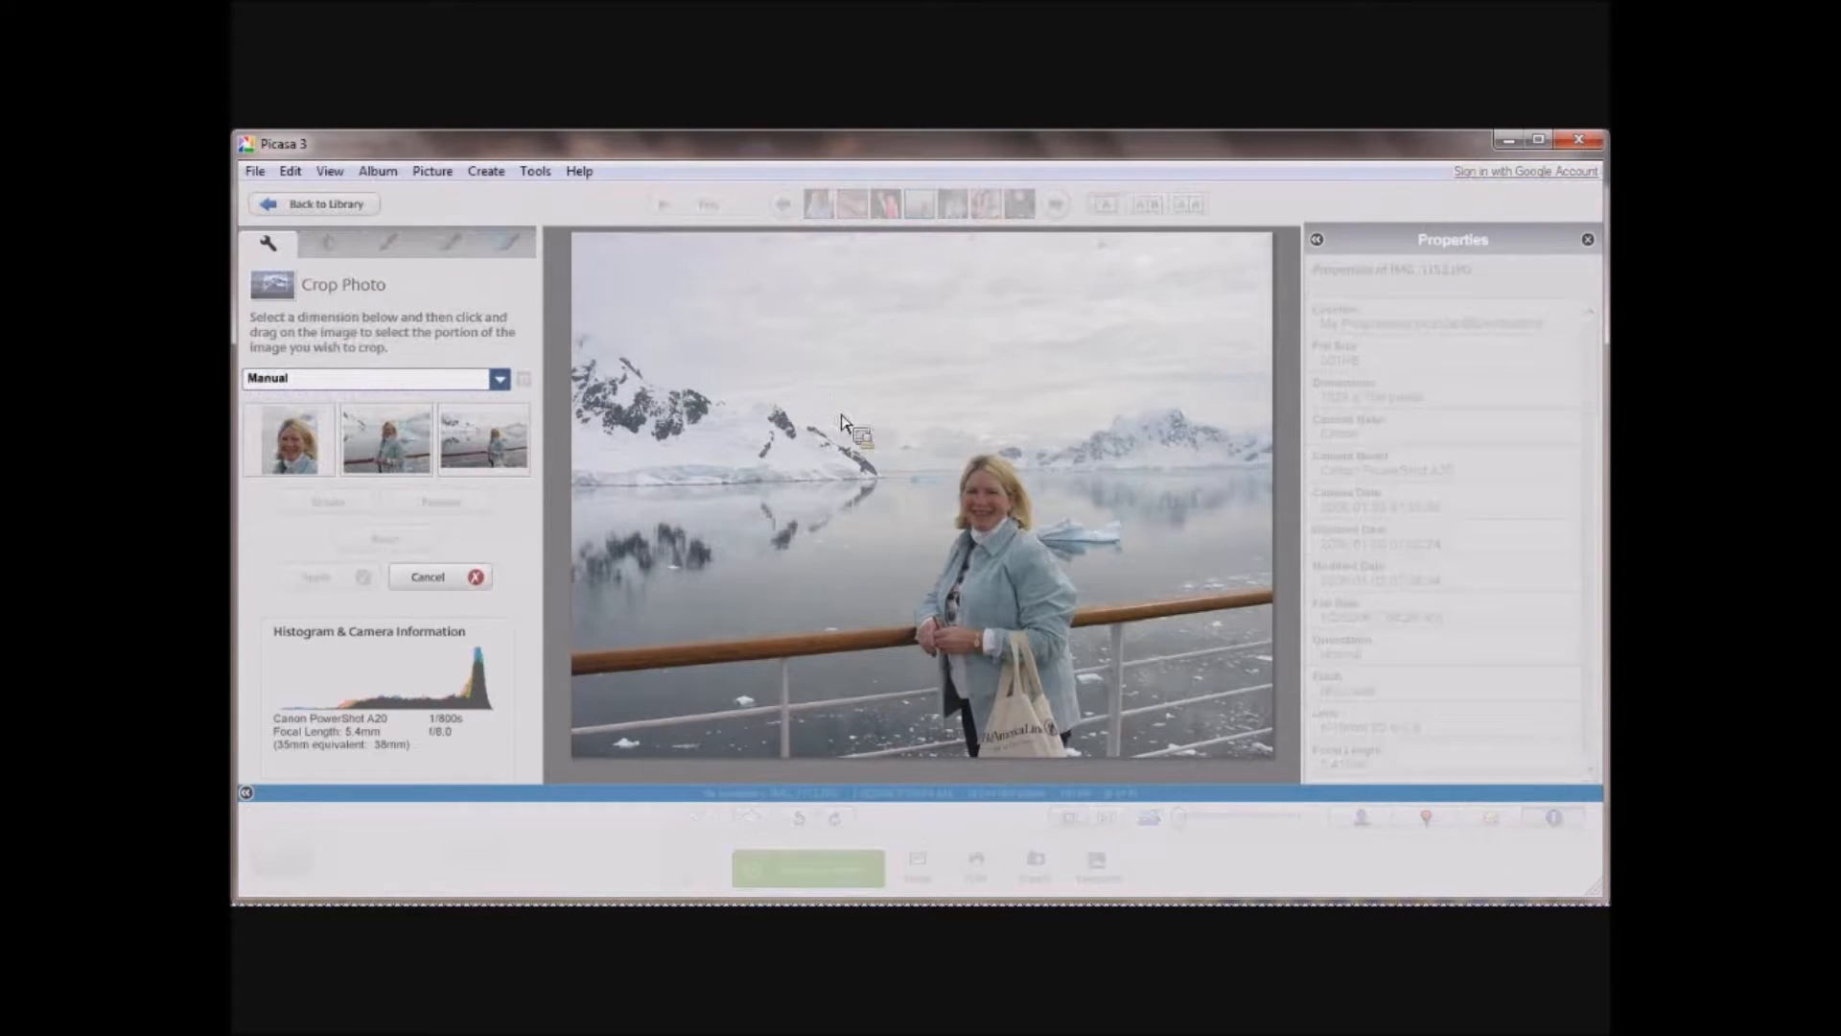
pyautogui.moveTo(852, 402); pyautogui.dragTo(1160, 772)
pyautogui.press('Return')
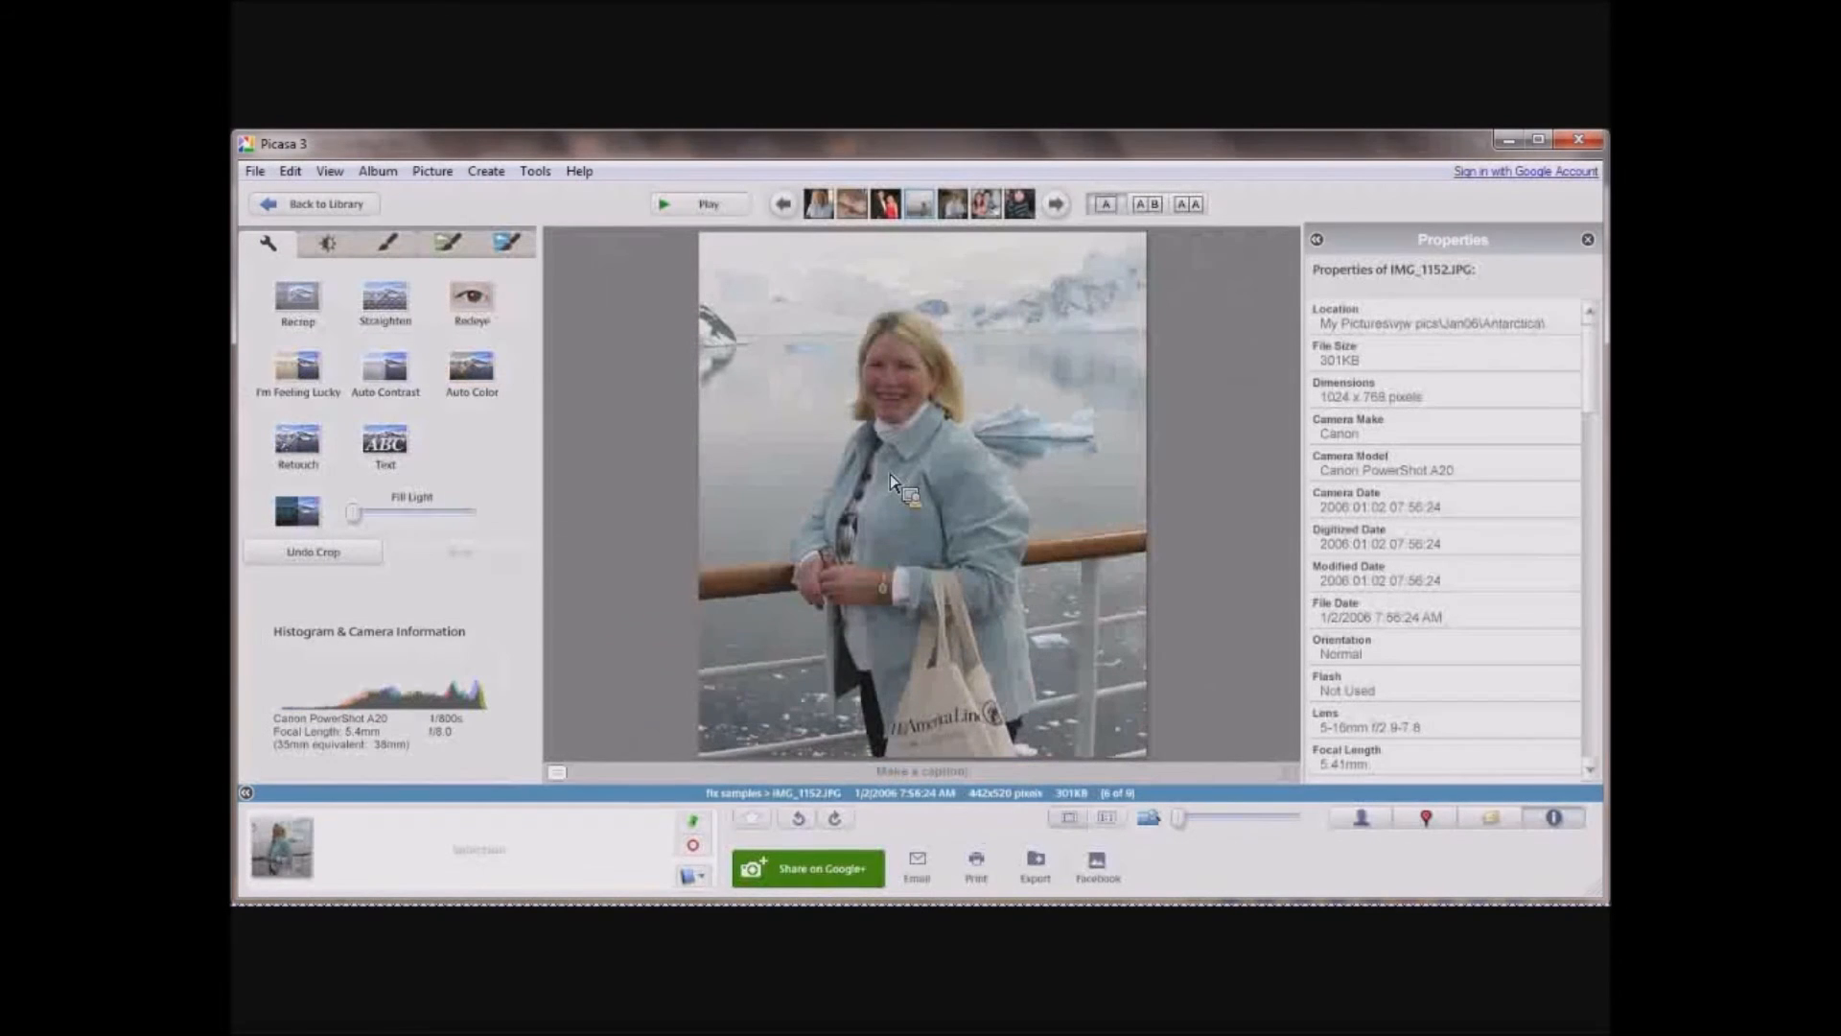
pyautogui.moveTo(352, 519); pyautogui.dragTo(426, 535)
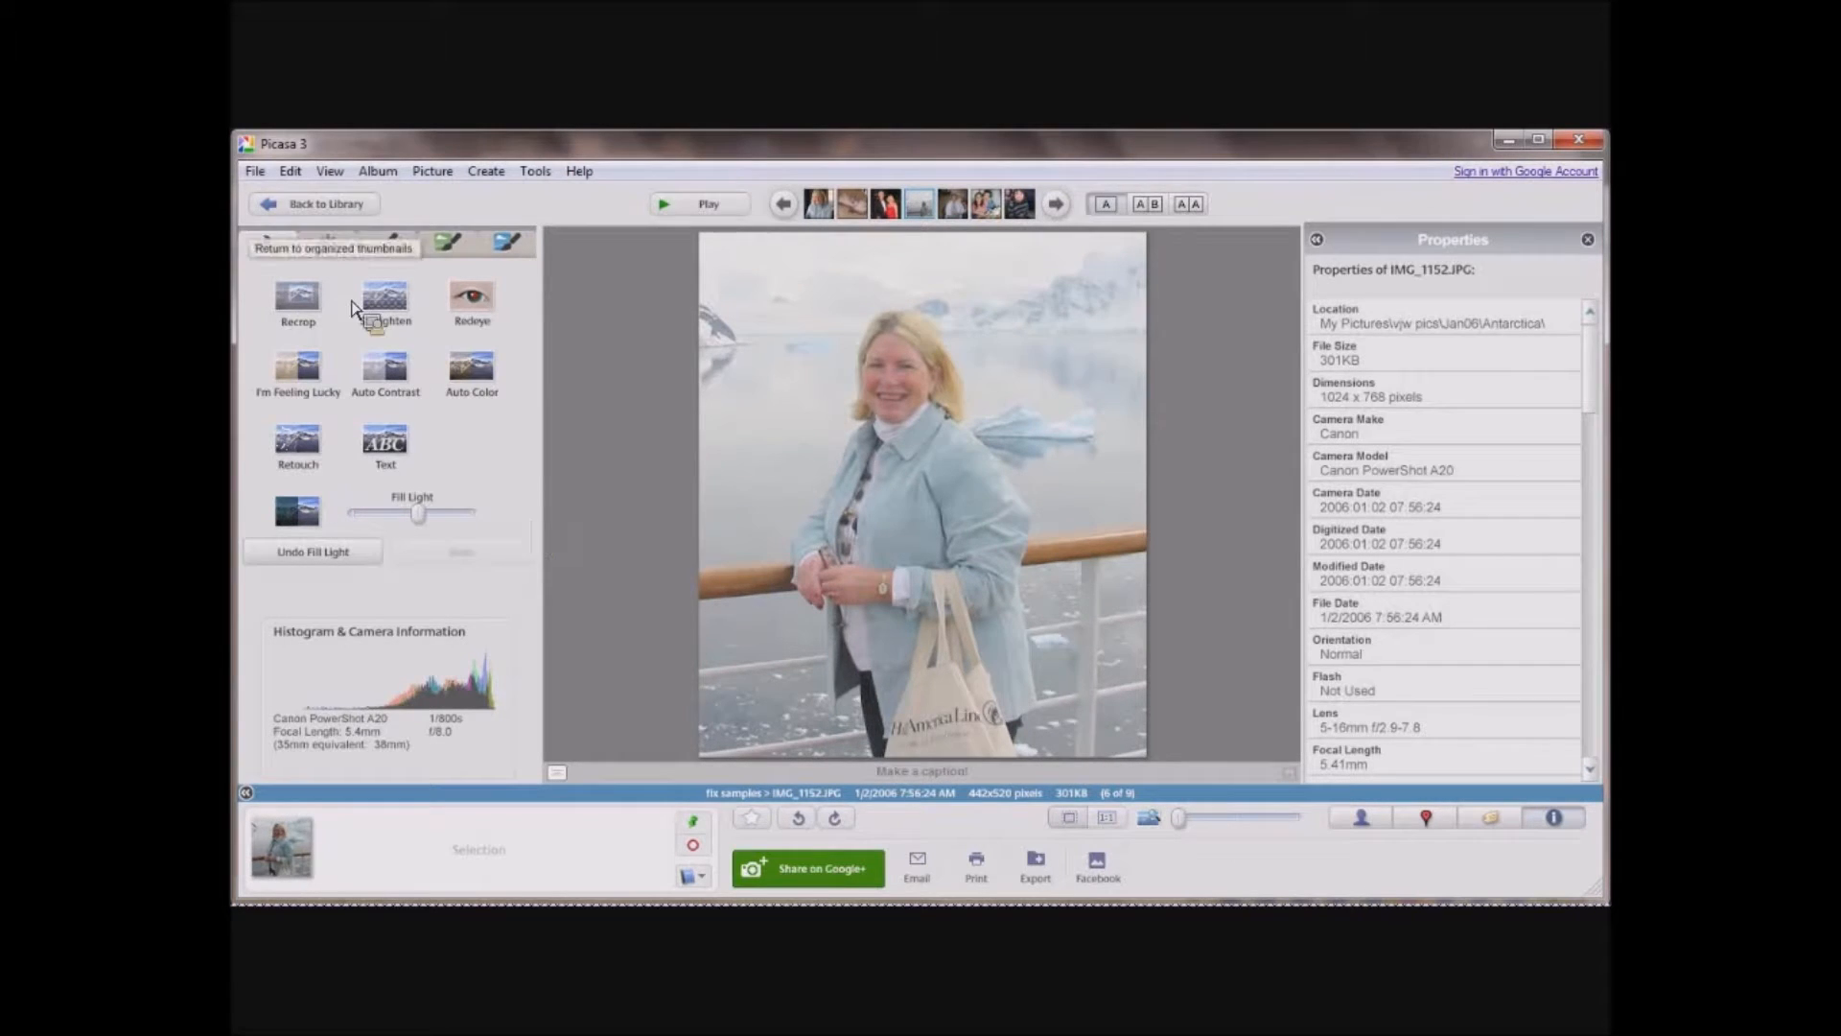
# Open the photo of the seated woman in the light blue shirt and crop it to about 1620 x 1934 around her.
pyautogui.click(299, 202)
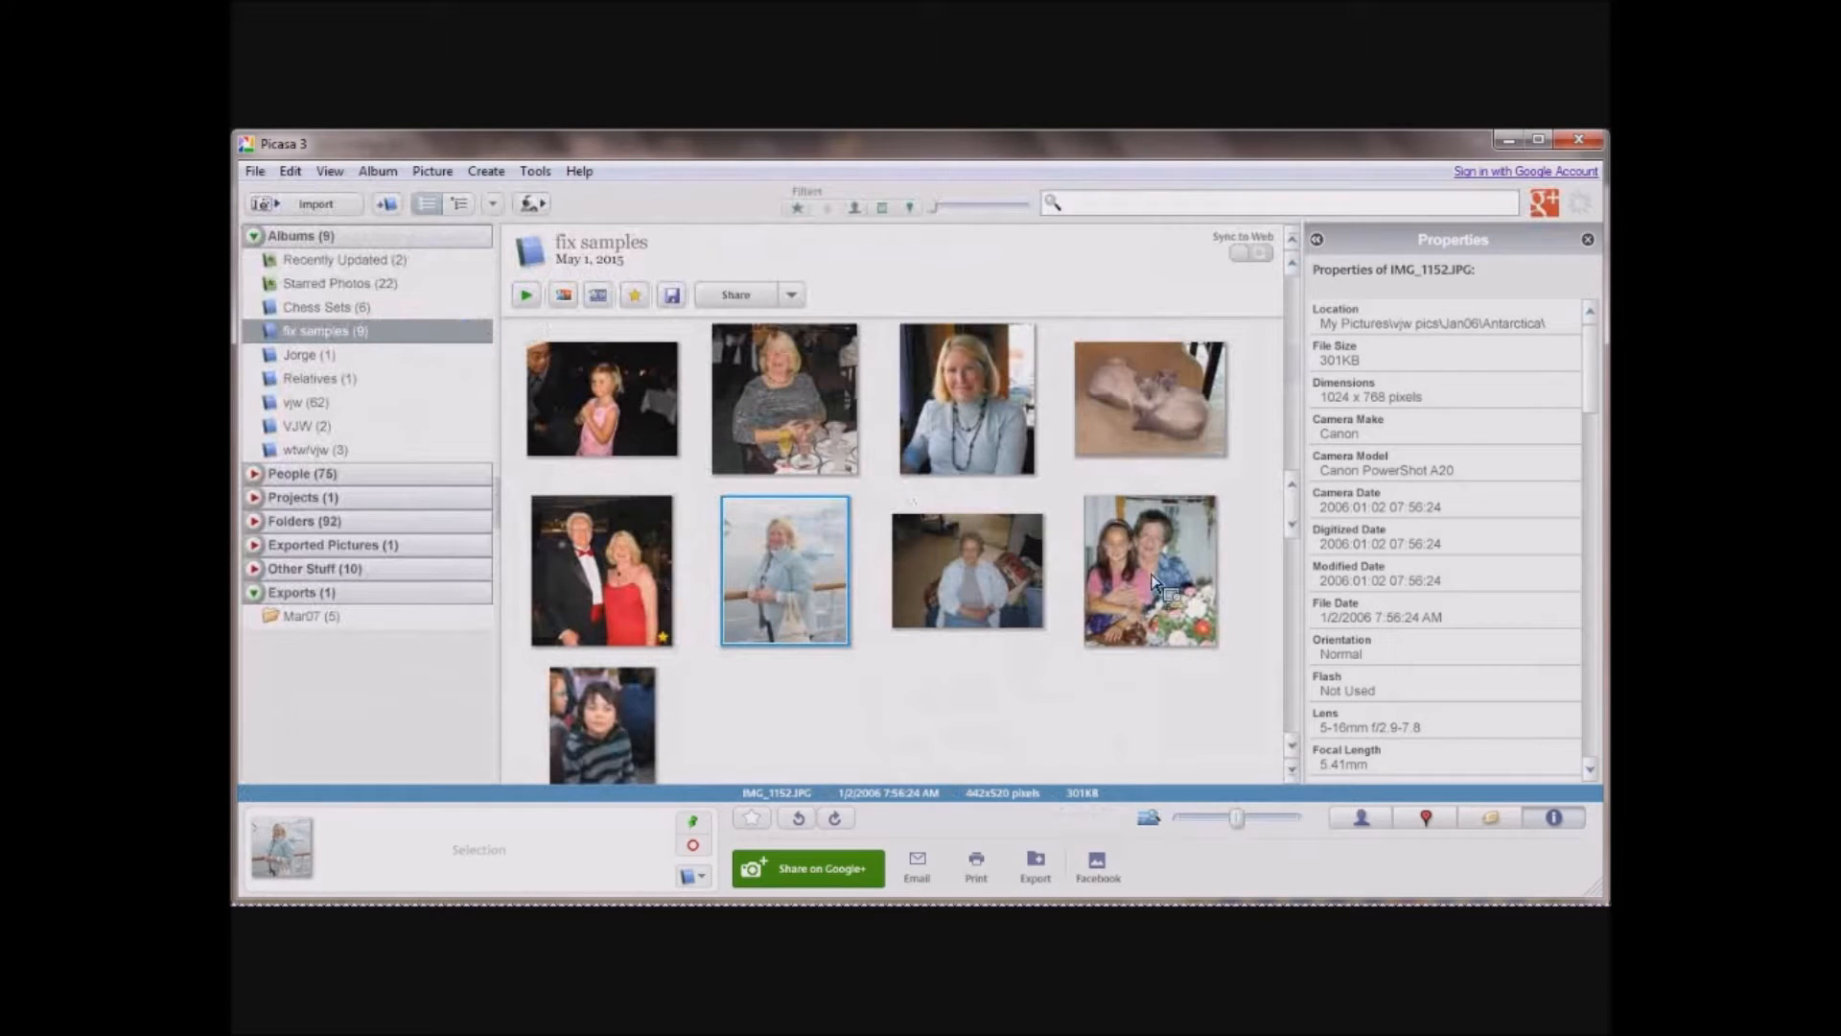
pyautogui.click(978, 593)
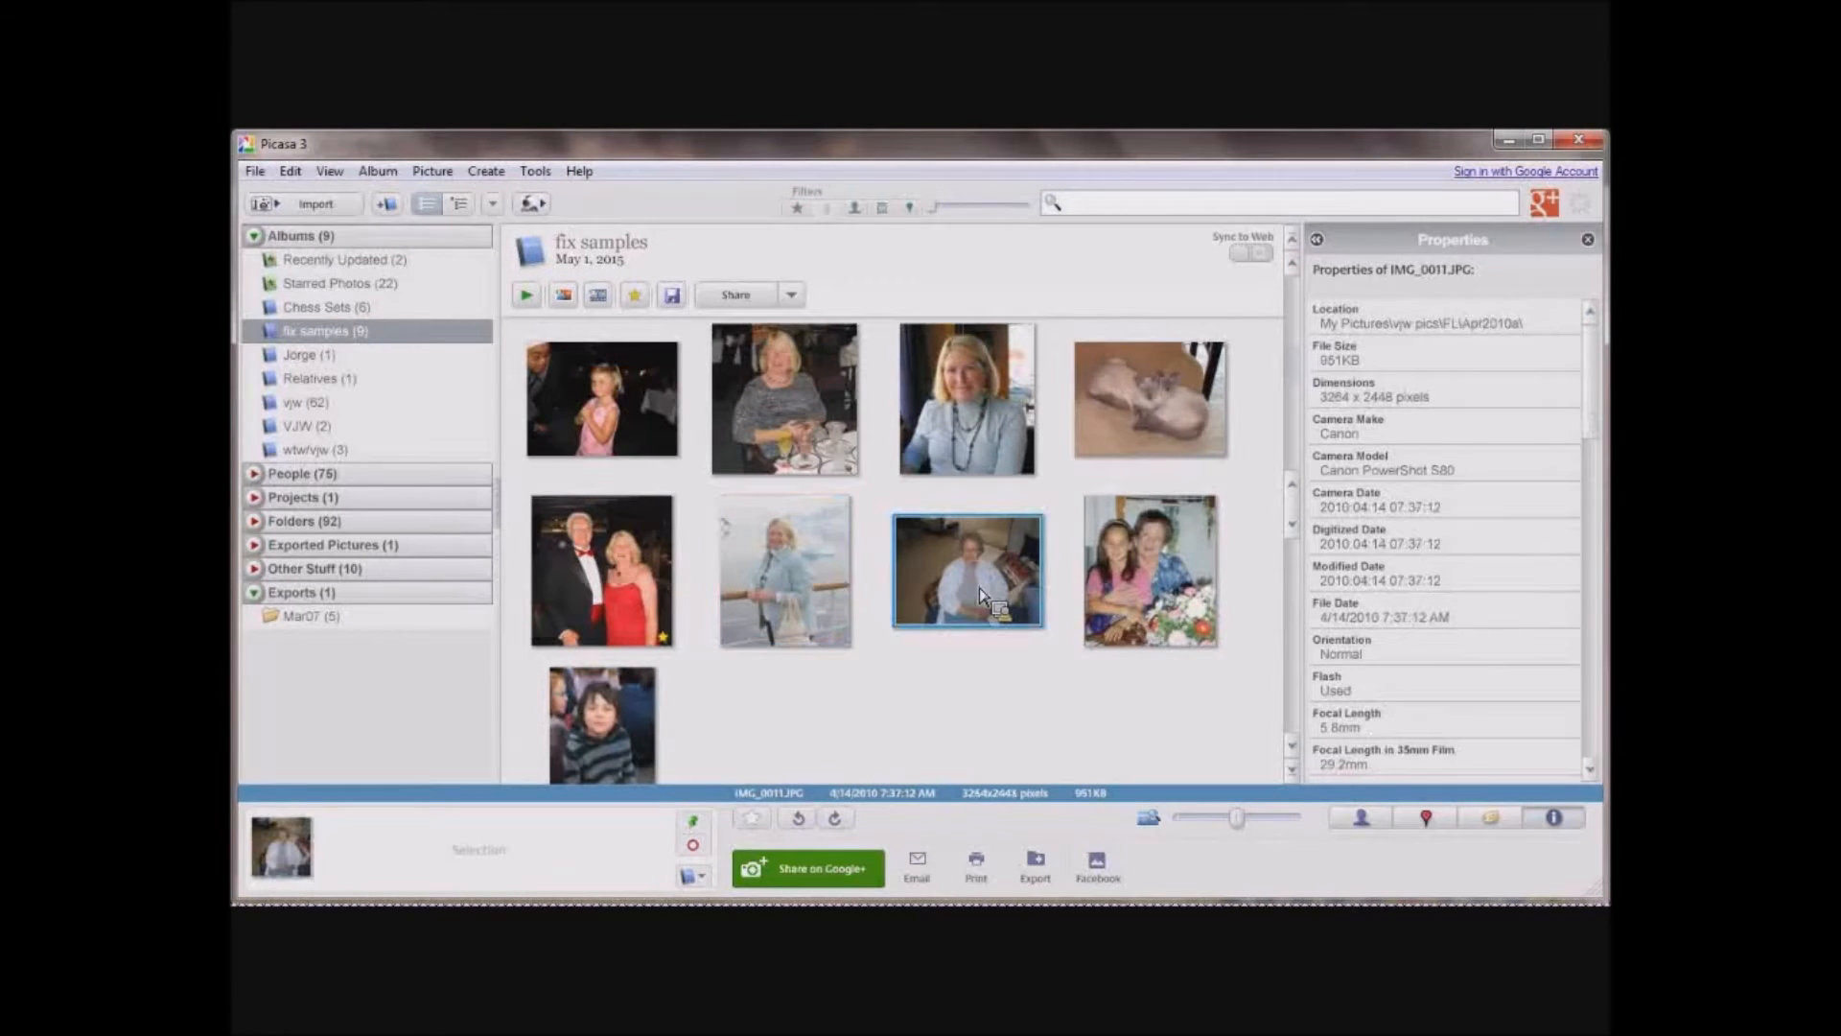
pyautogui.doubleClick(979, 592)
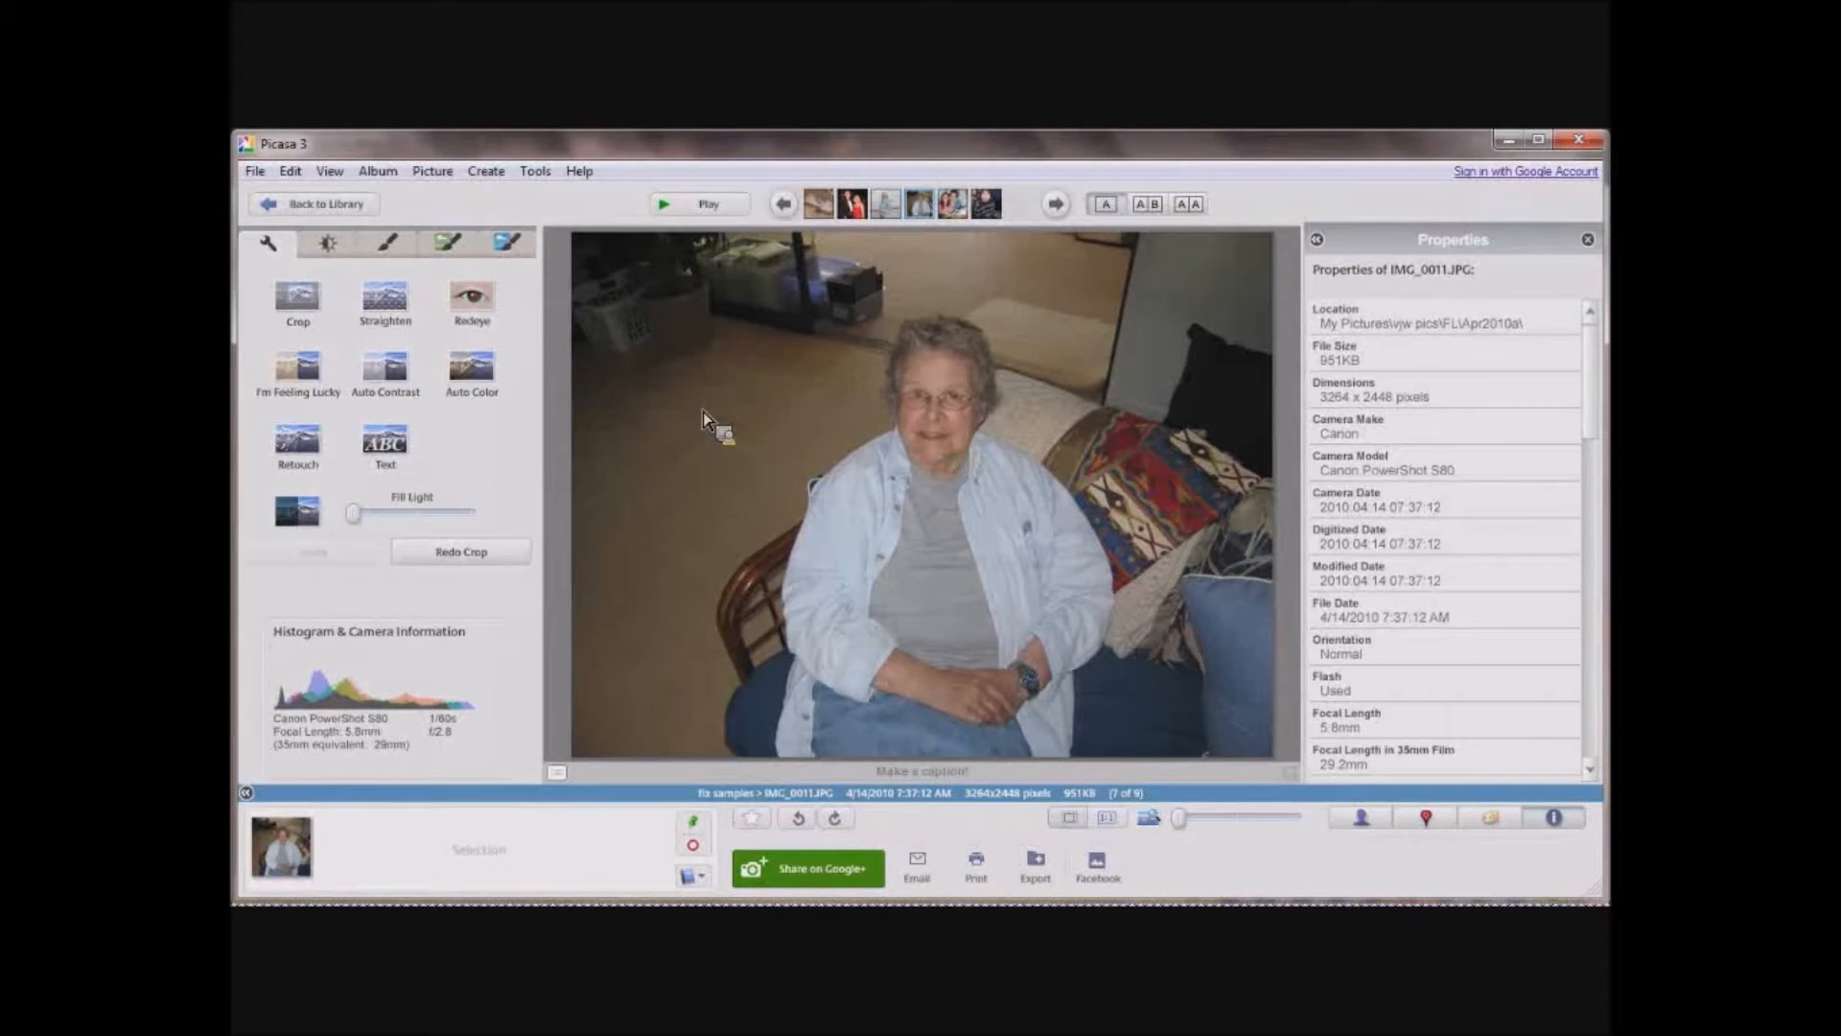
pyautogui.click(299, 303)
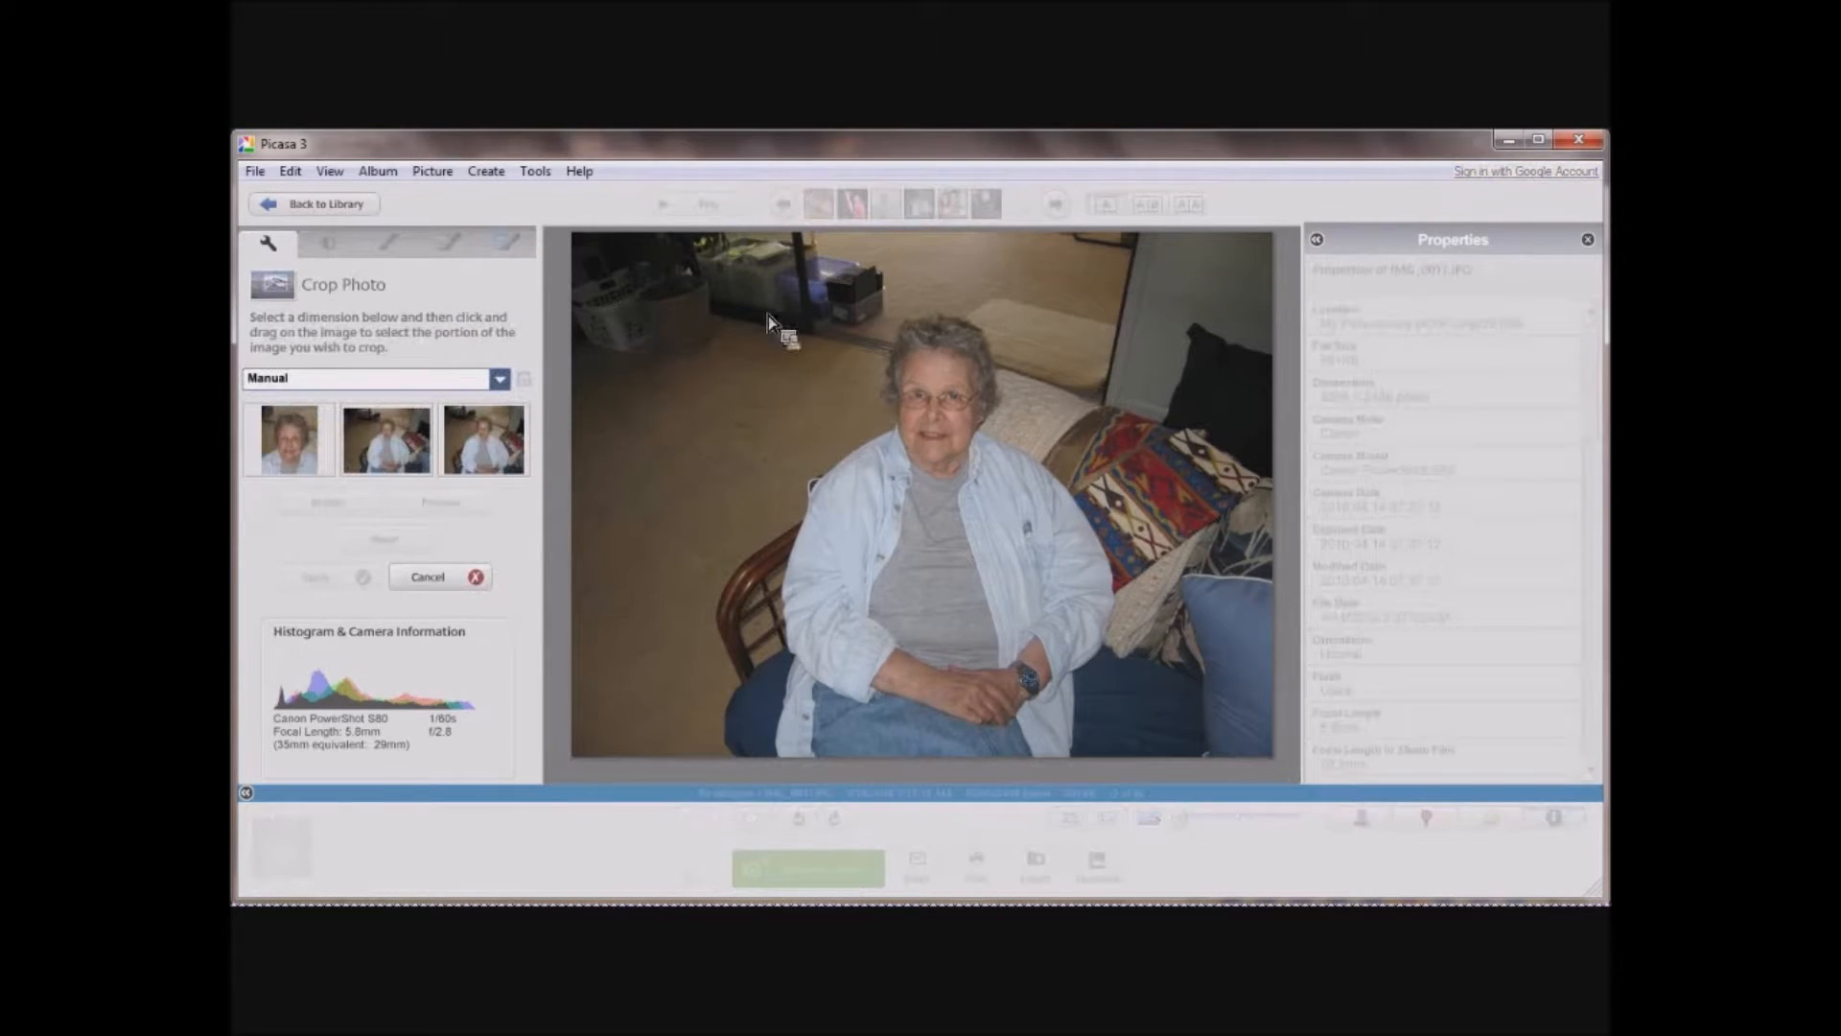
pyautogui.moveTo(775, 310); pyautogui.dragTo(1128, 727)
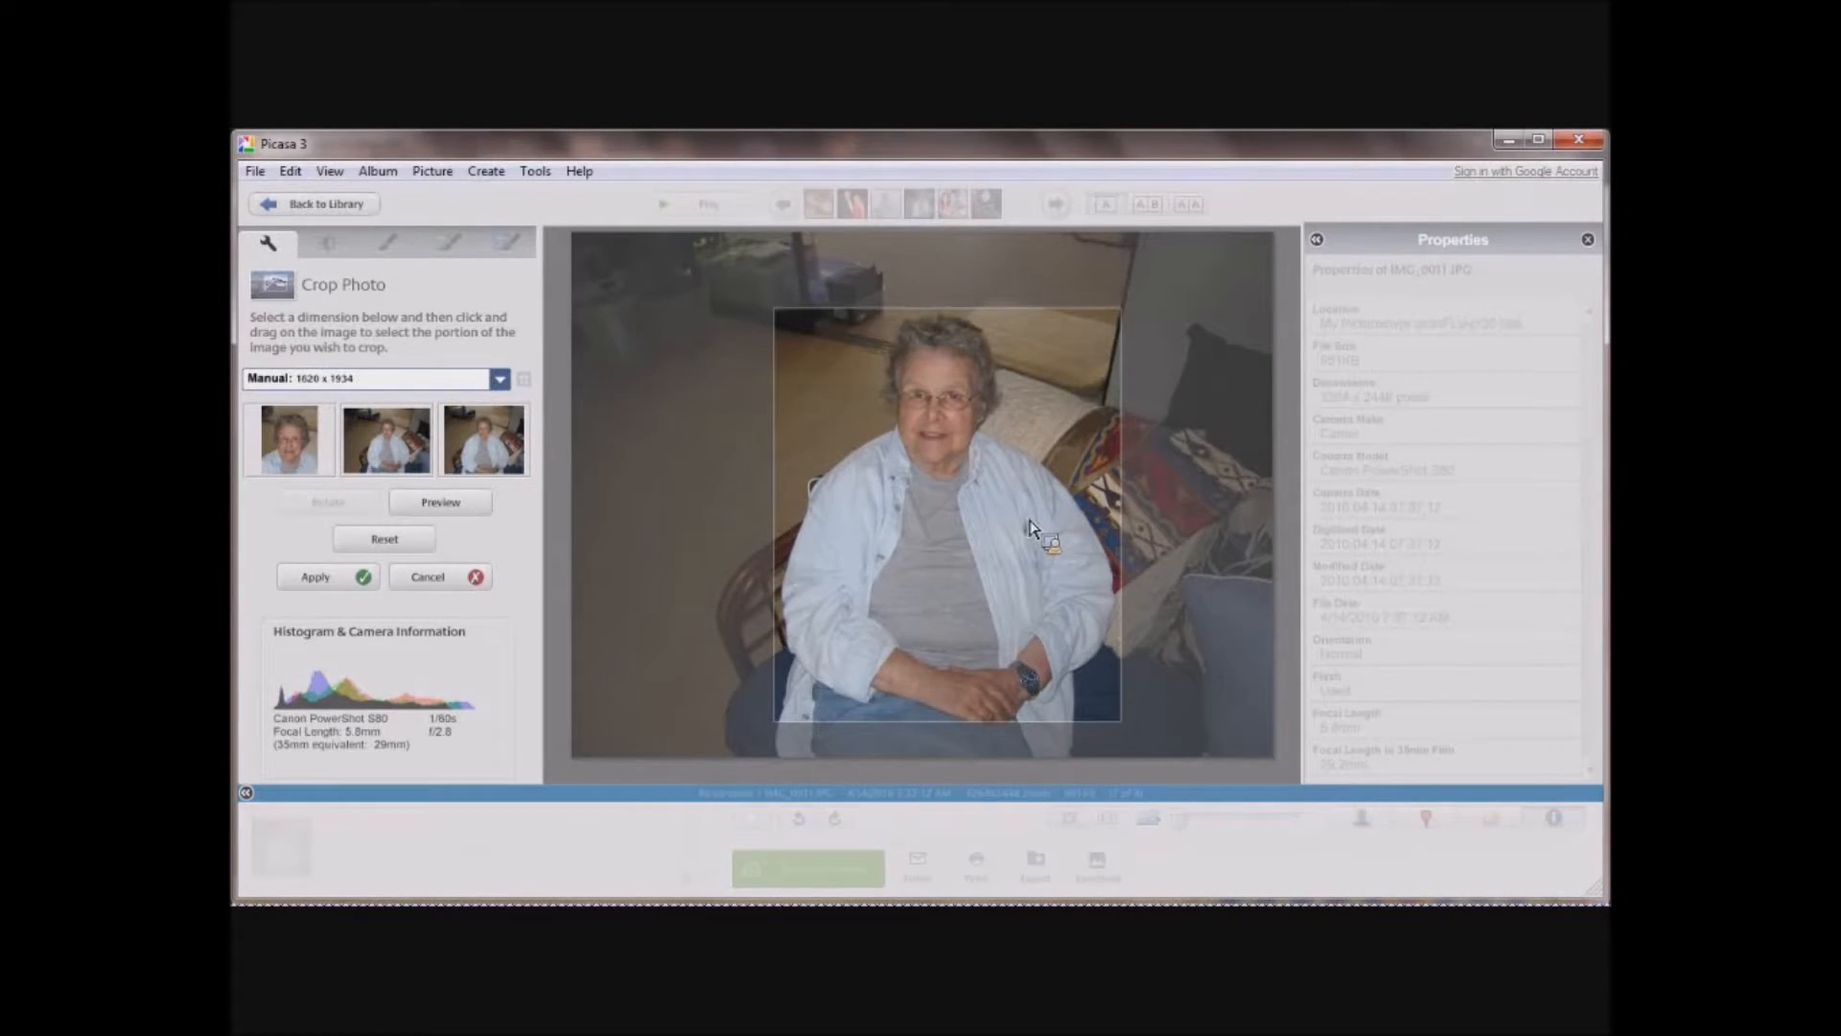
pyautogui.press('Return')
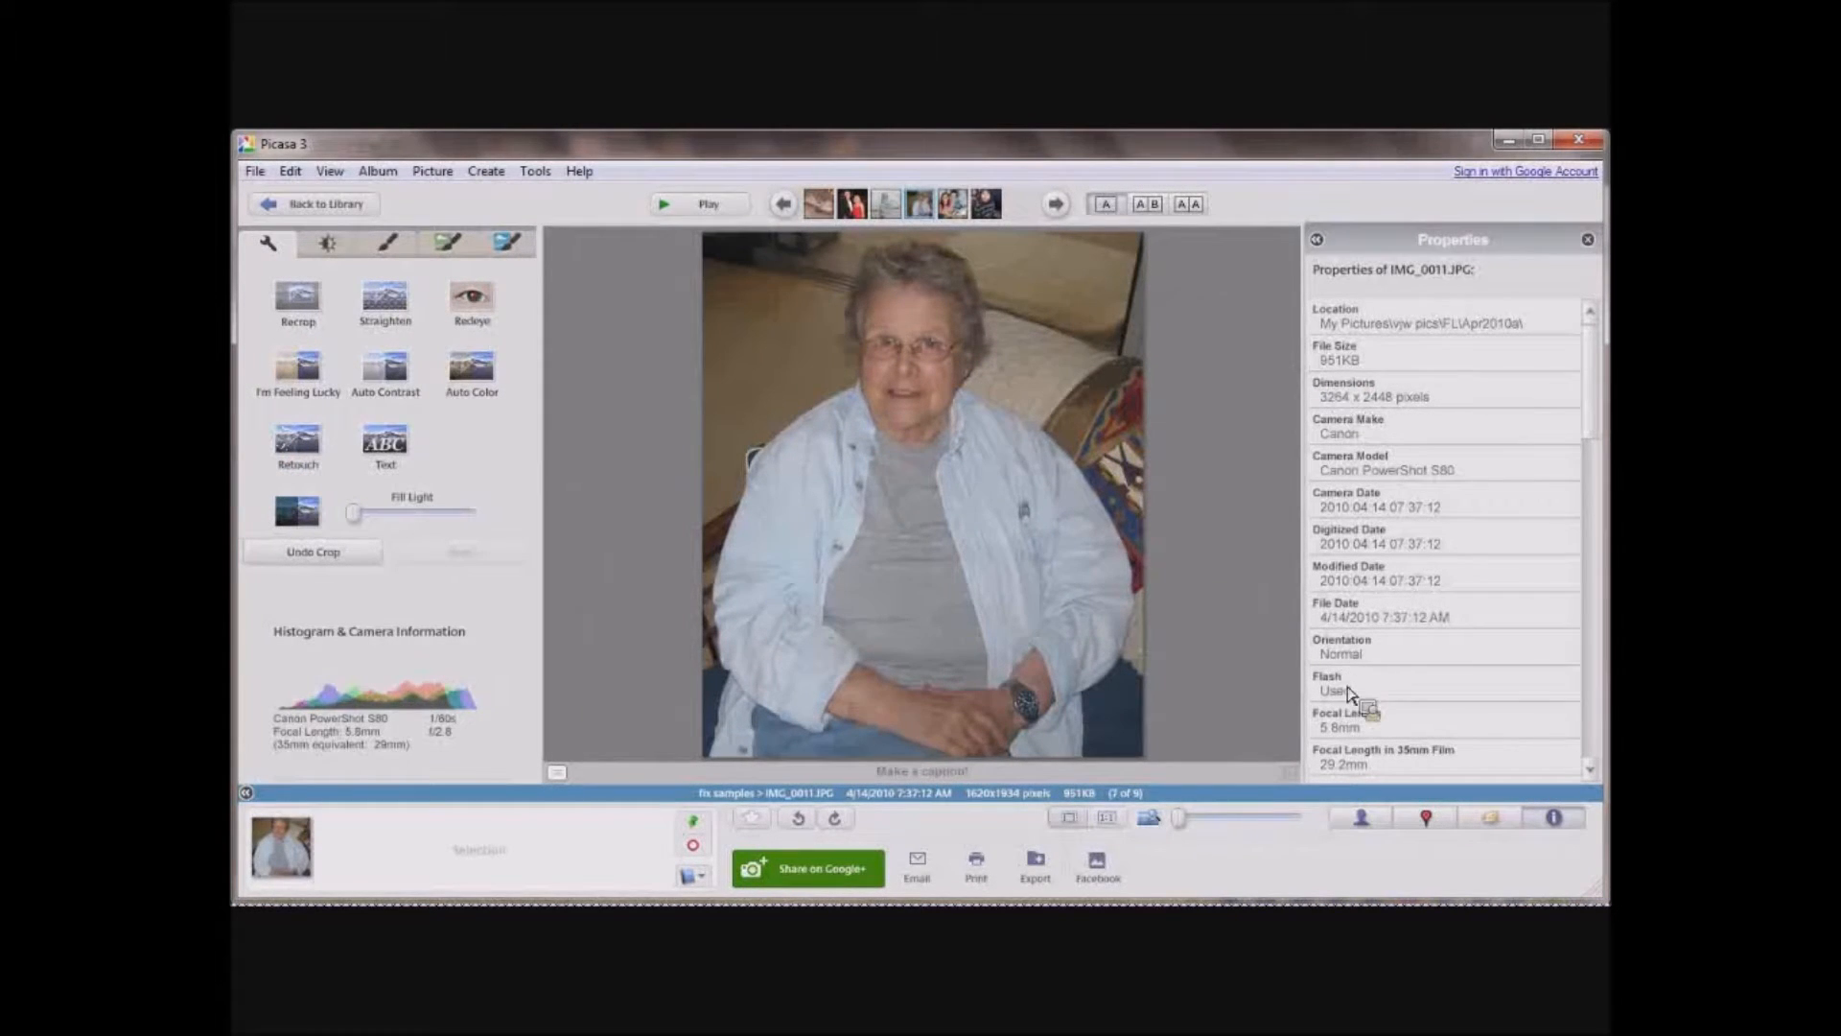
# Tag the face of the woman in the light blue shirt with her name, choosing the suggested existing person.
pyautogui.click(1365, 822)
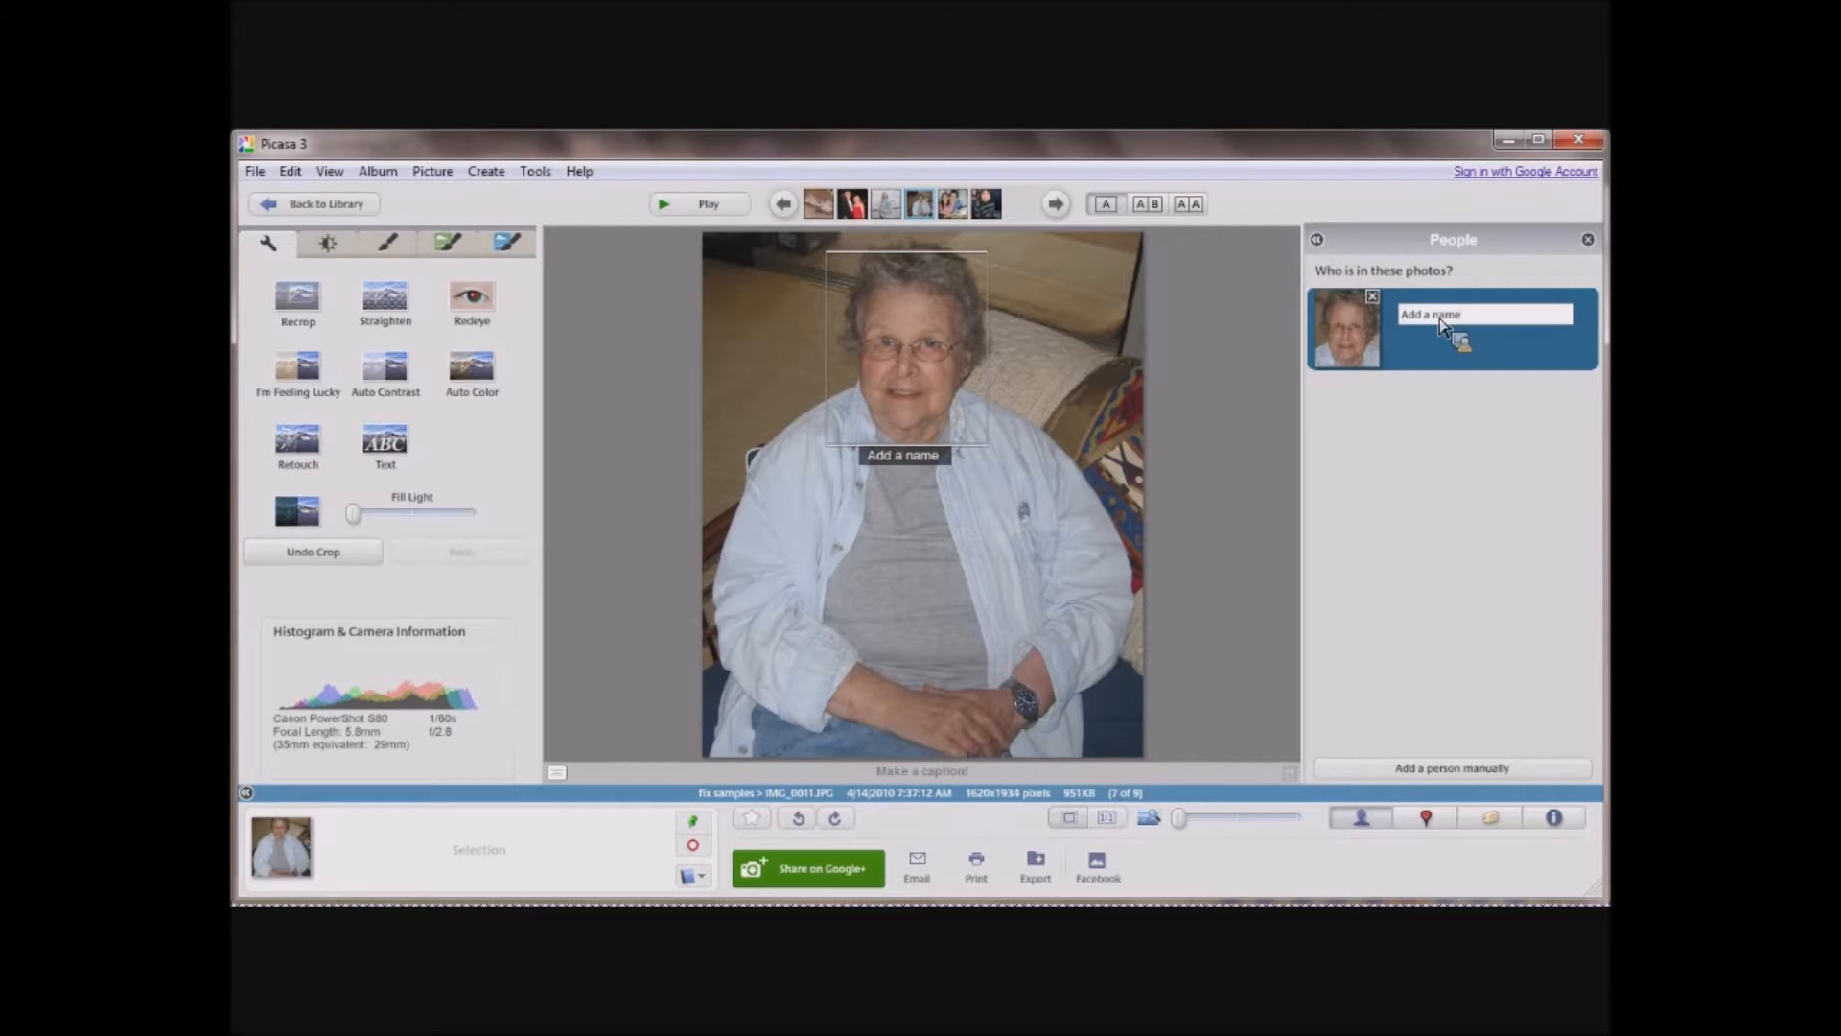
pyautogui.write('gay')
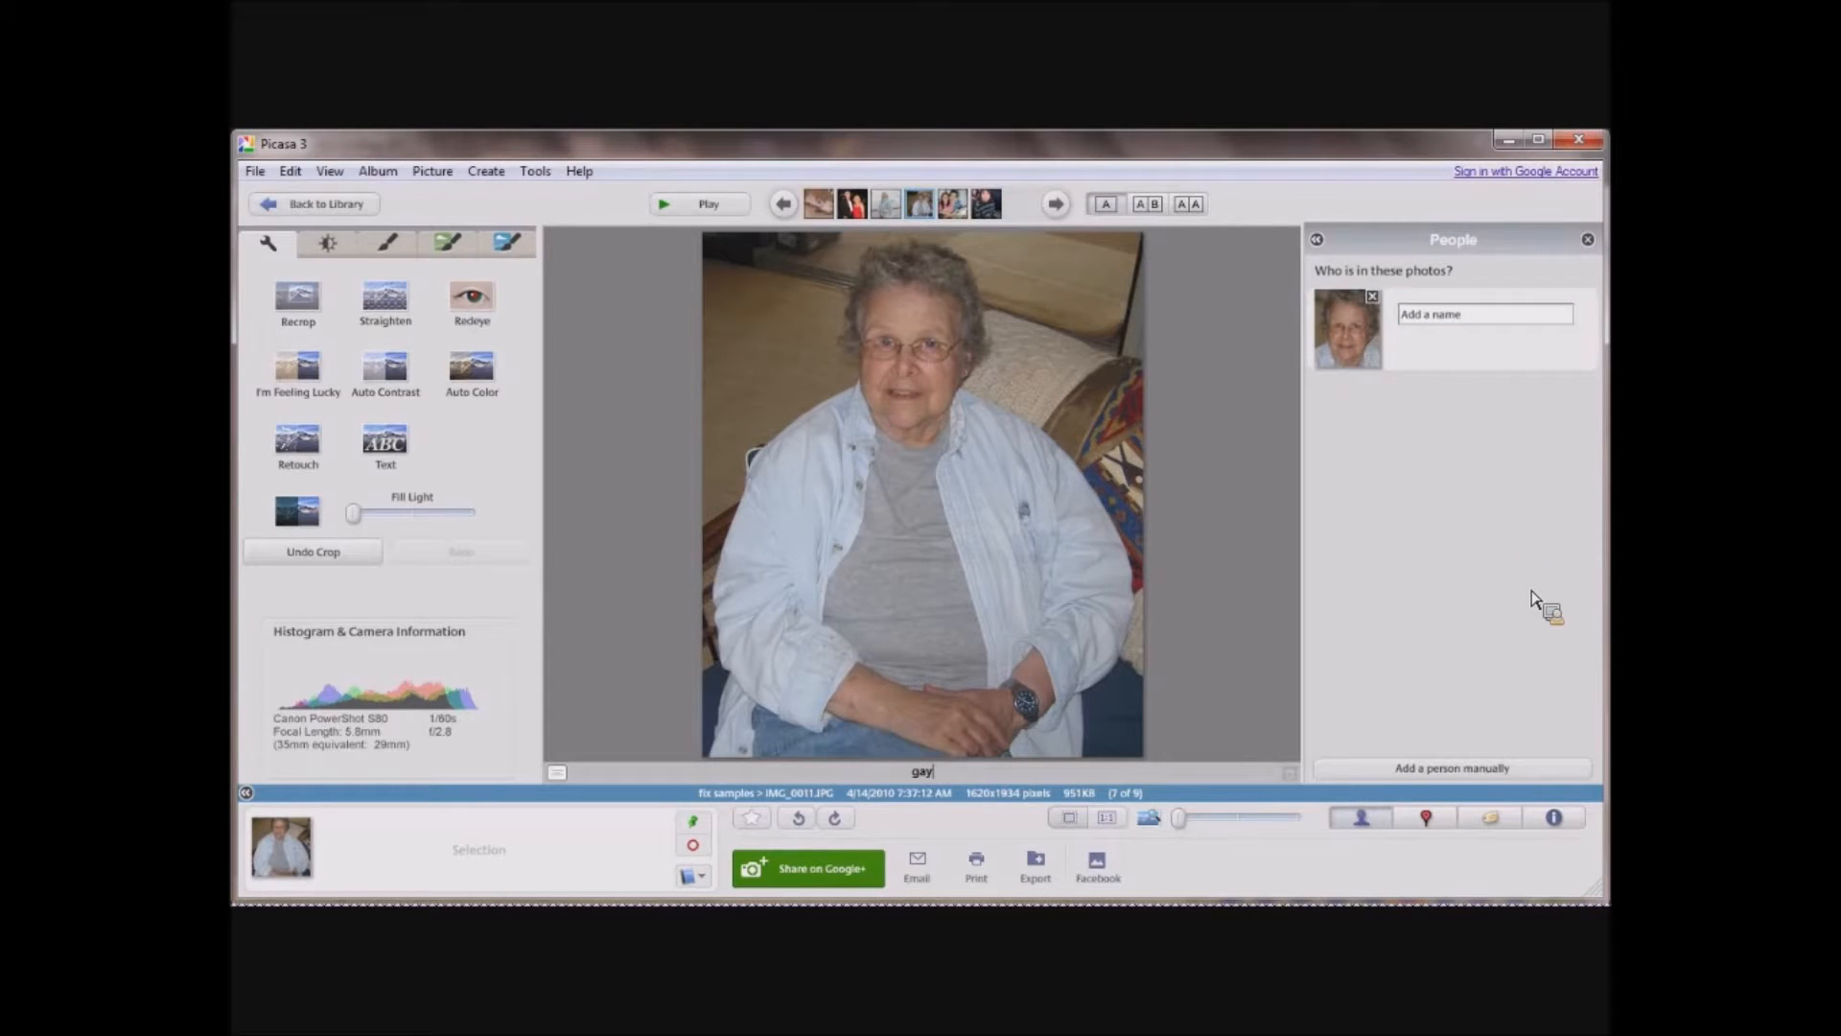
pyautogui.click(1473, 321)
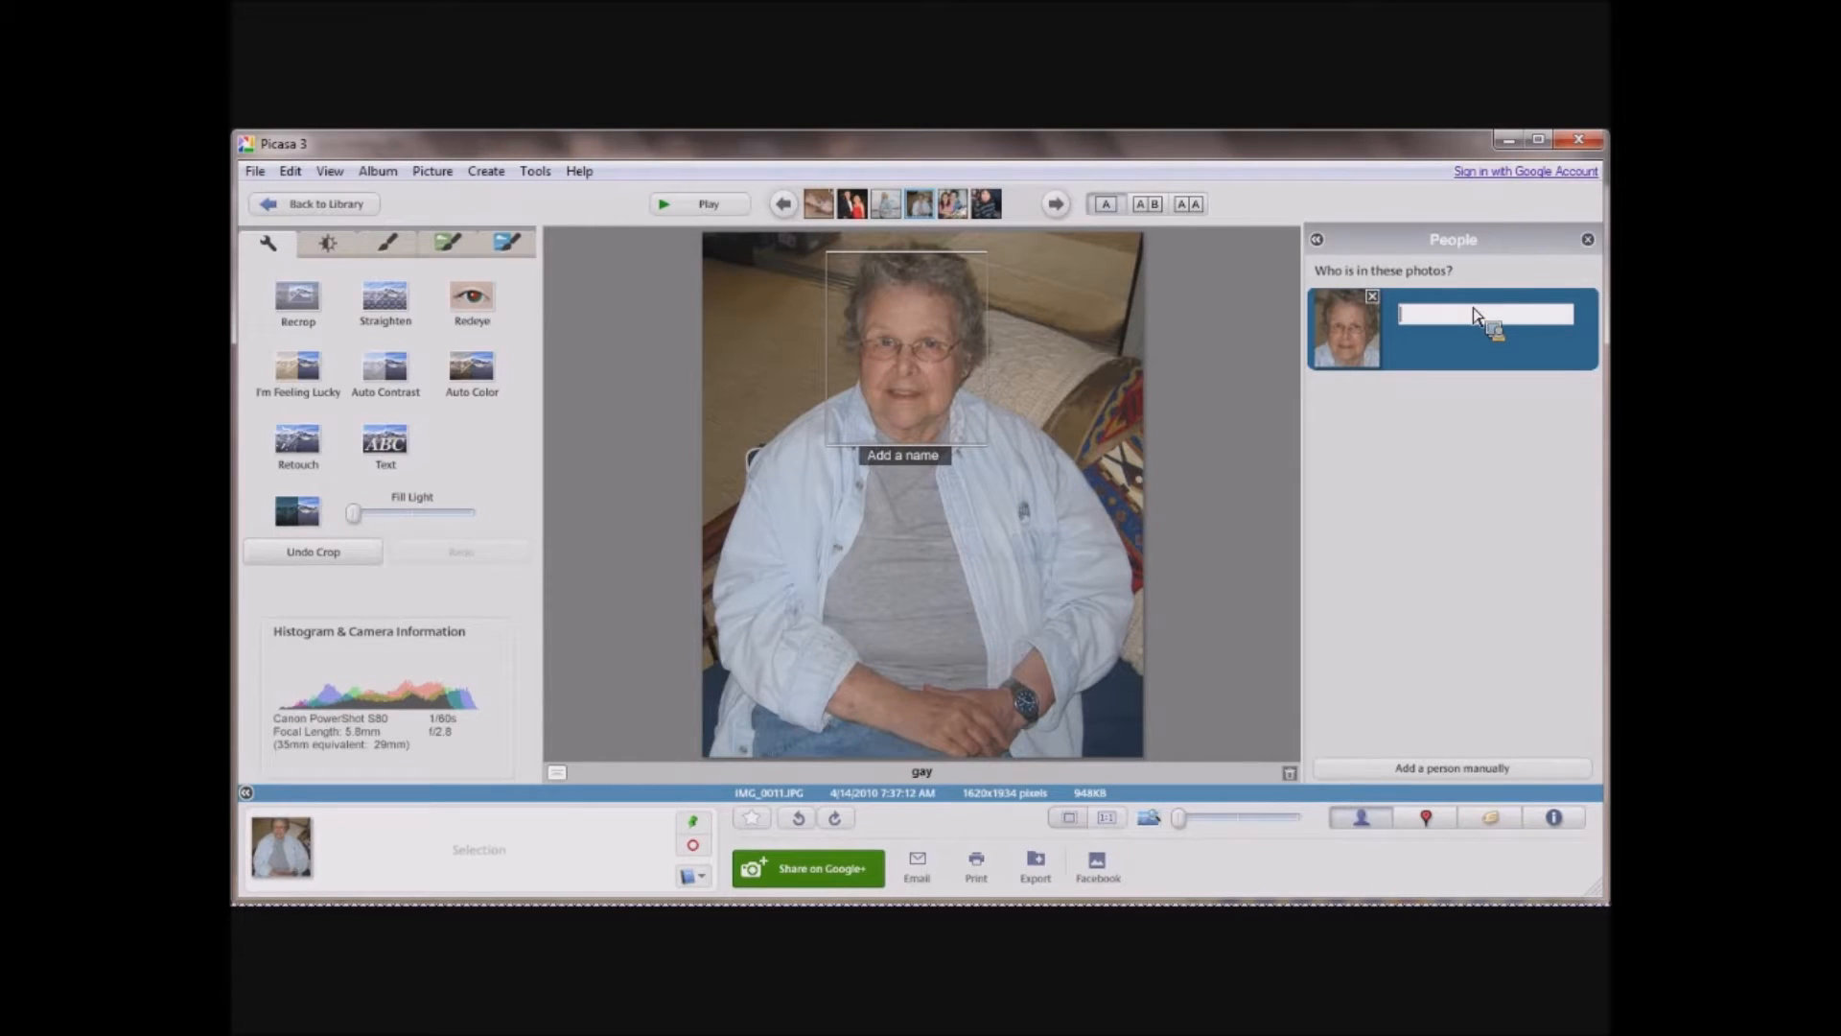
pyautogui.write('gay')
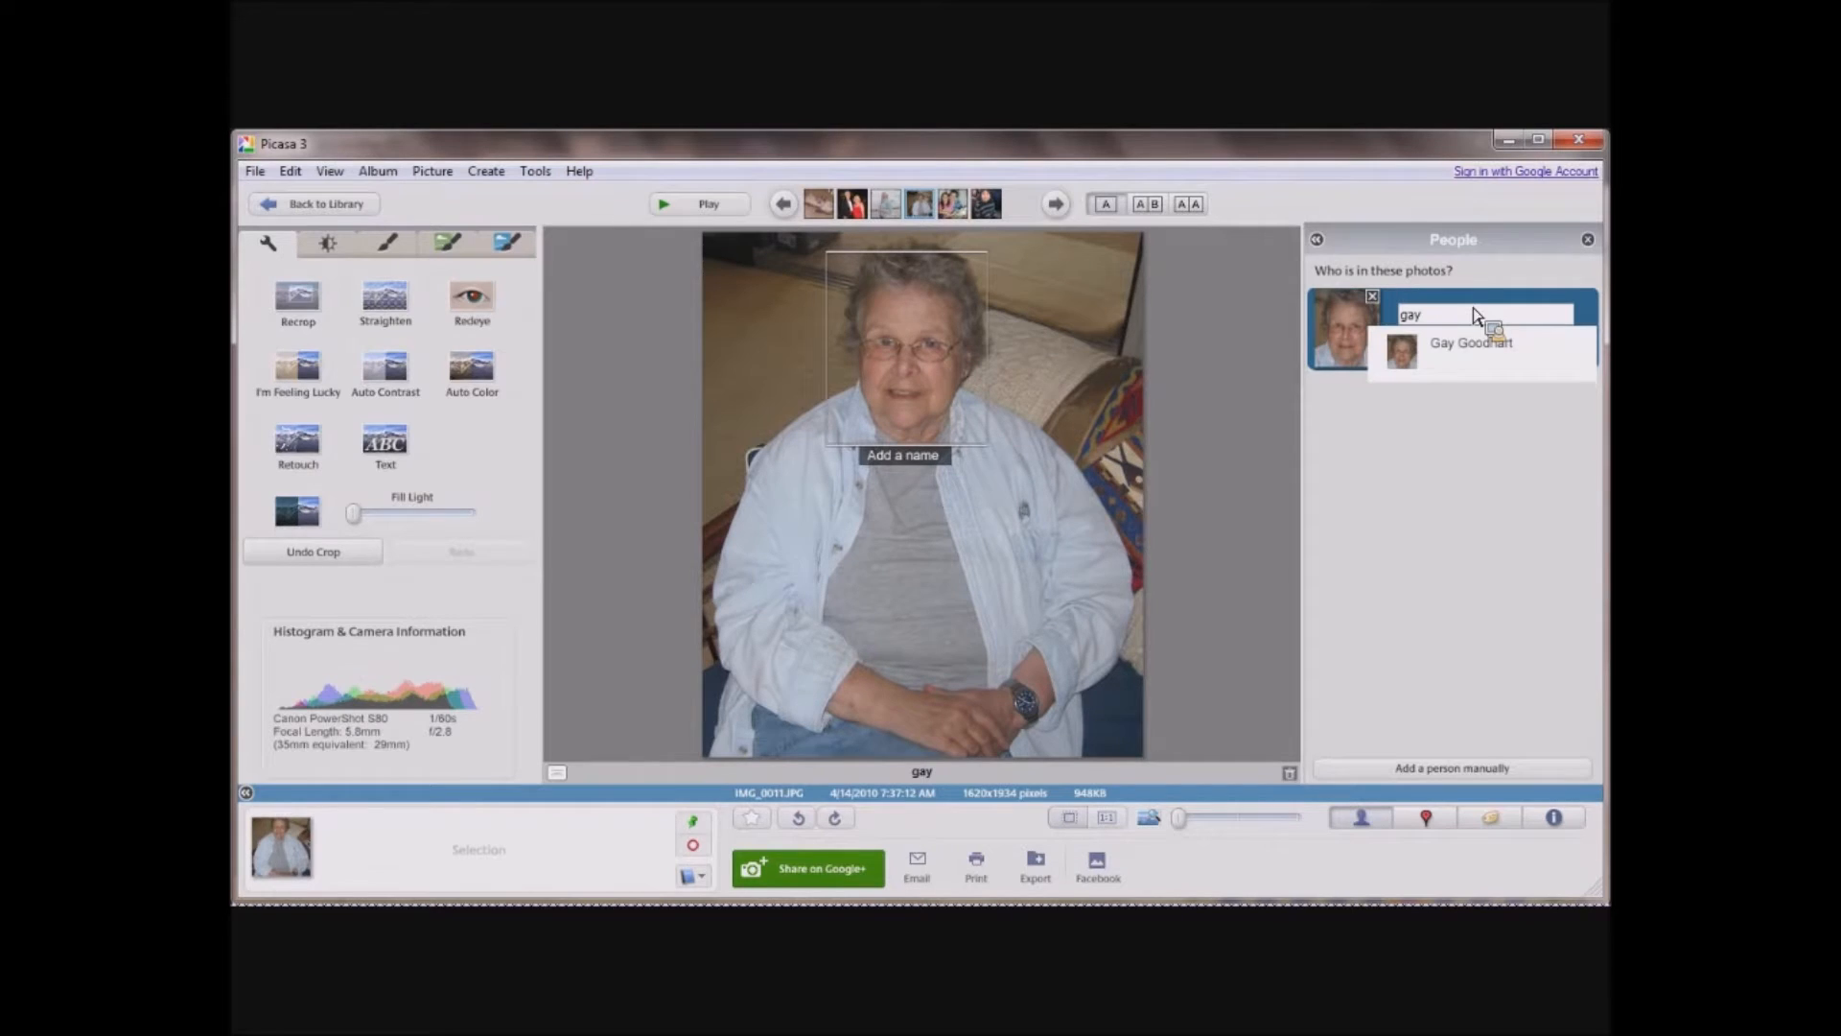
pyautogui.click(1467, 356)
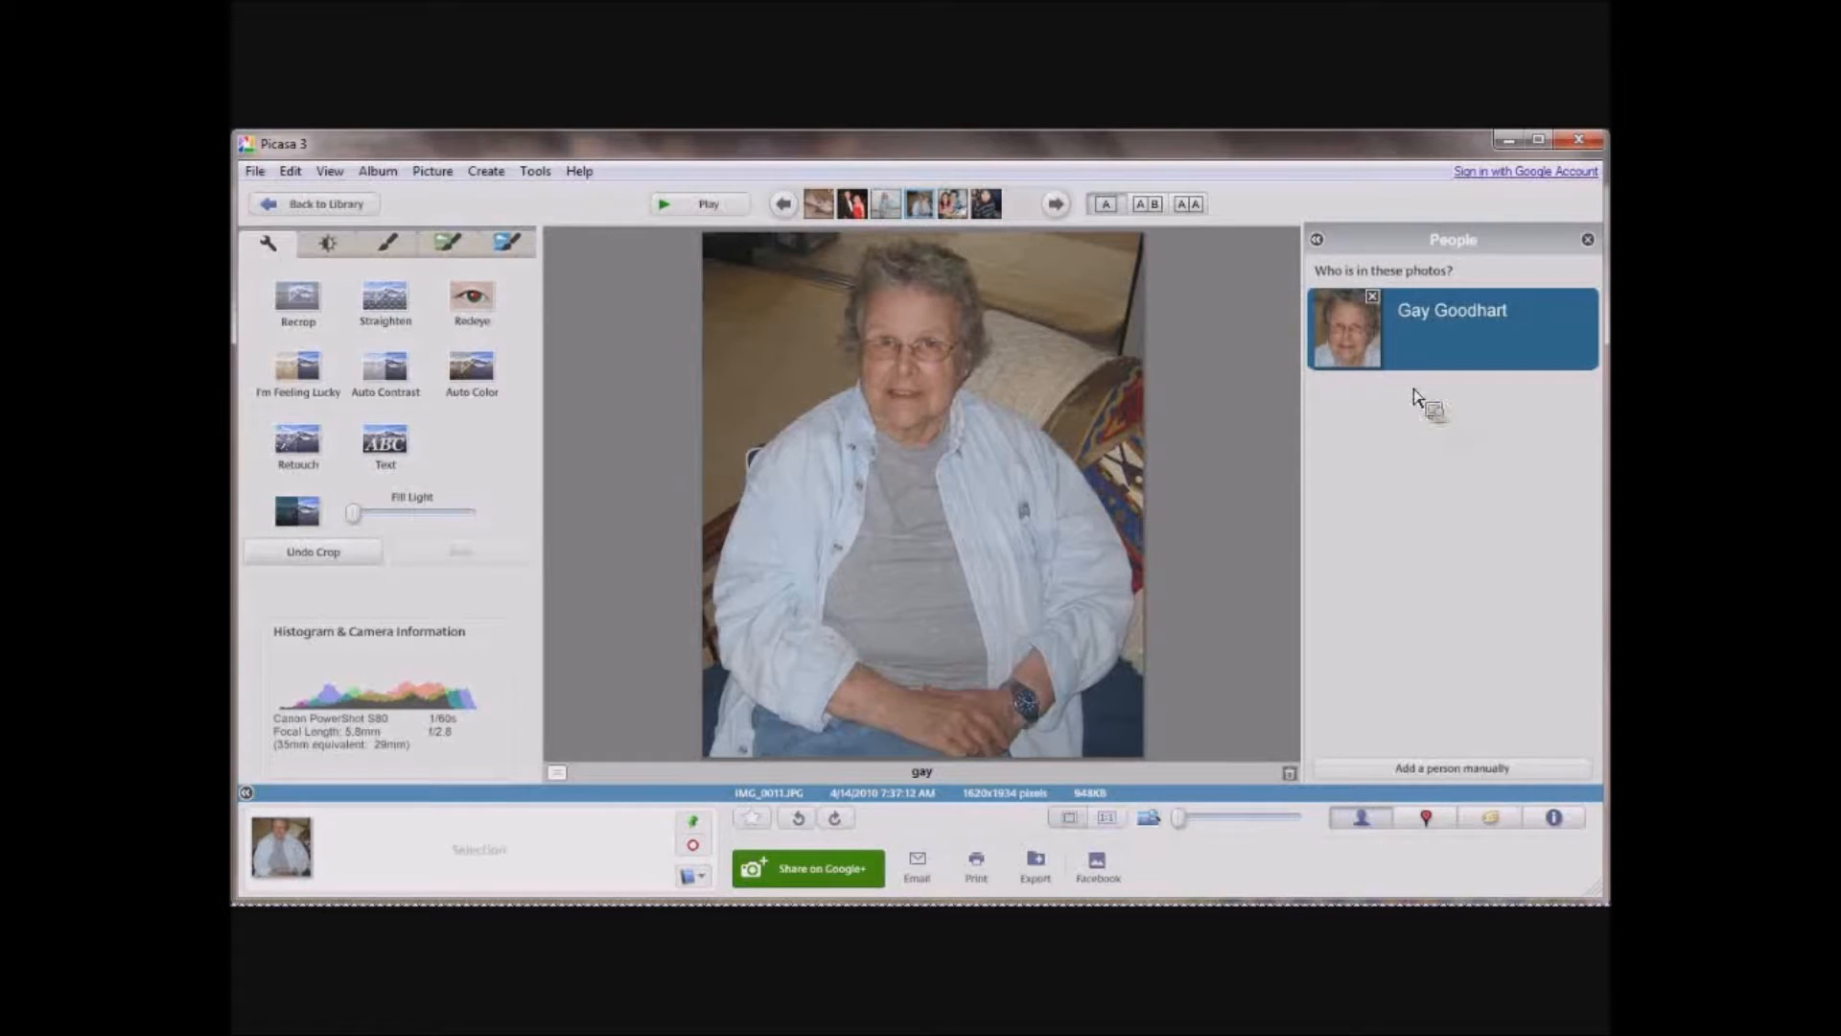
pyautogui.moveTo(971, 400)
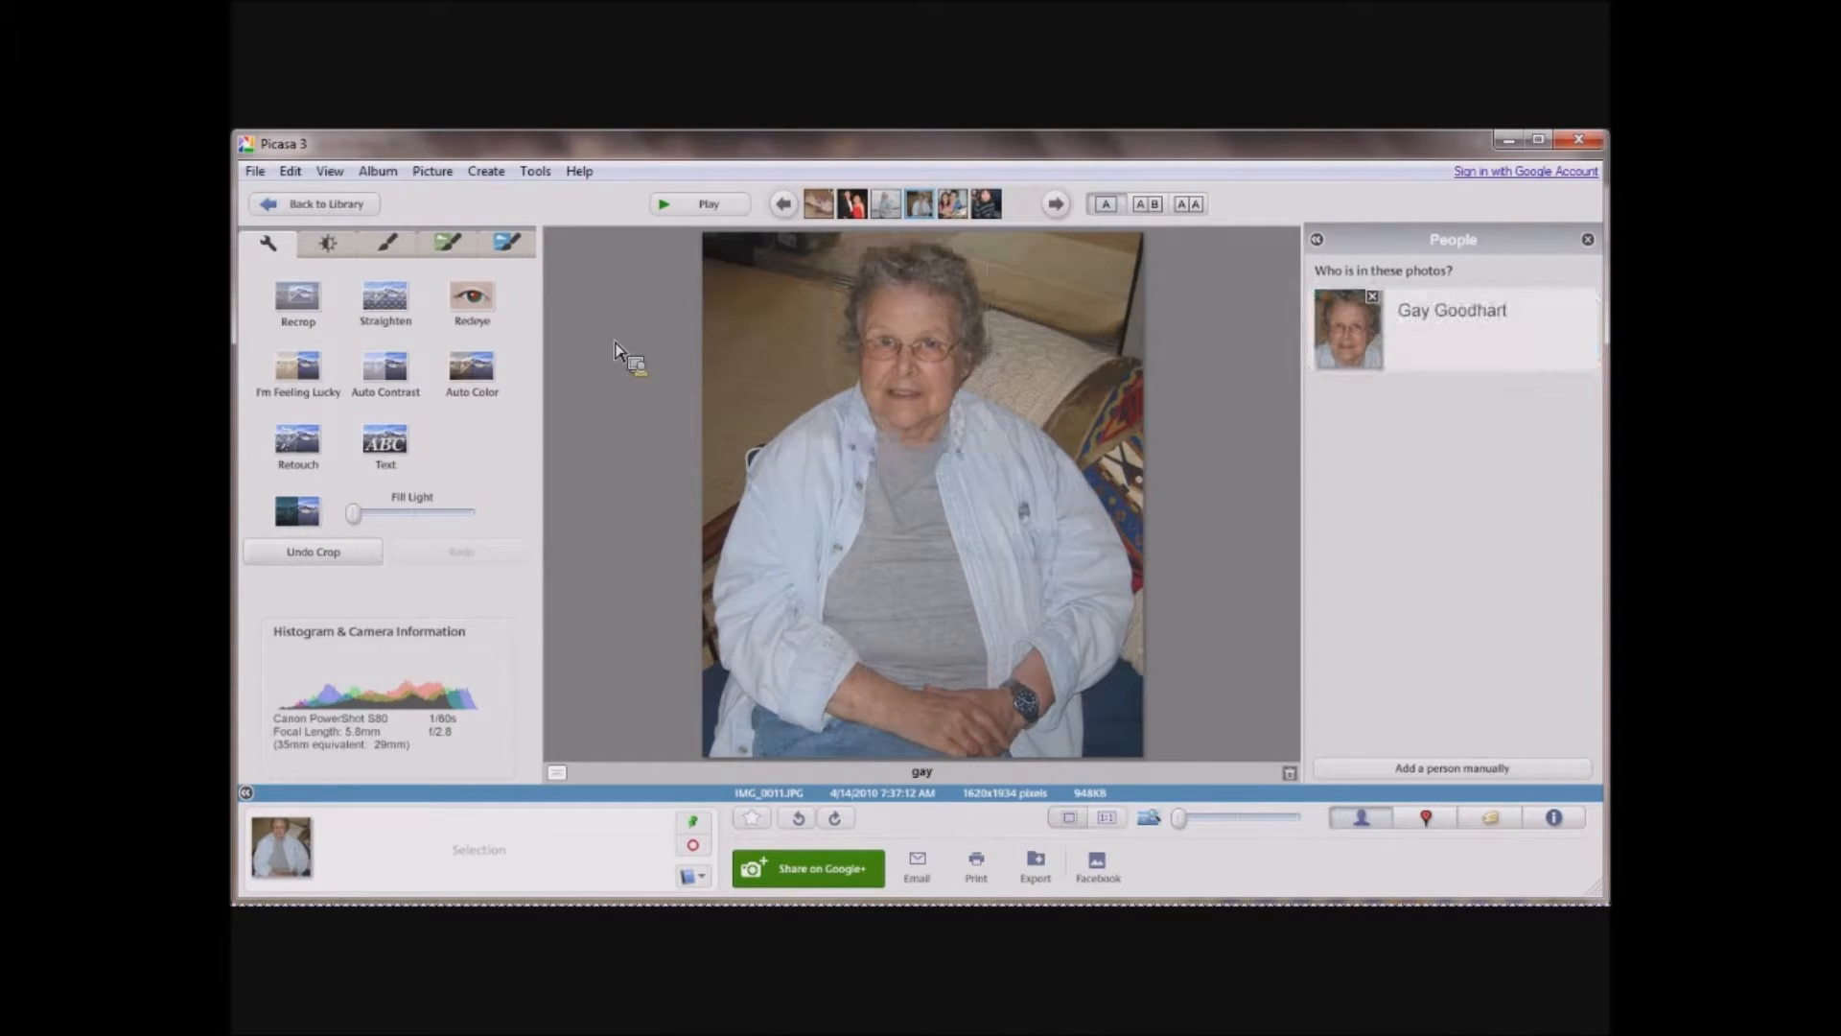
# Open the photo of the boy in the striped hoodie from the library and apply Sharpen at the maximum amount.
pyautogui.click(336, 206)
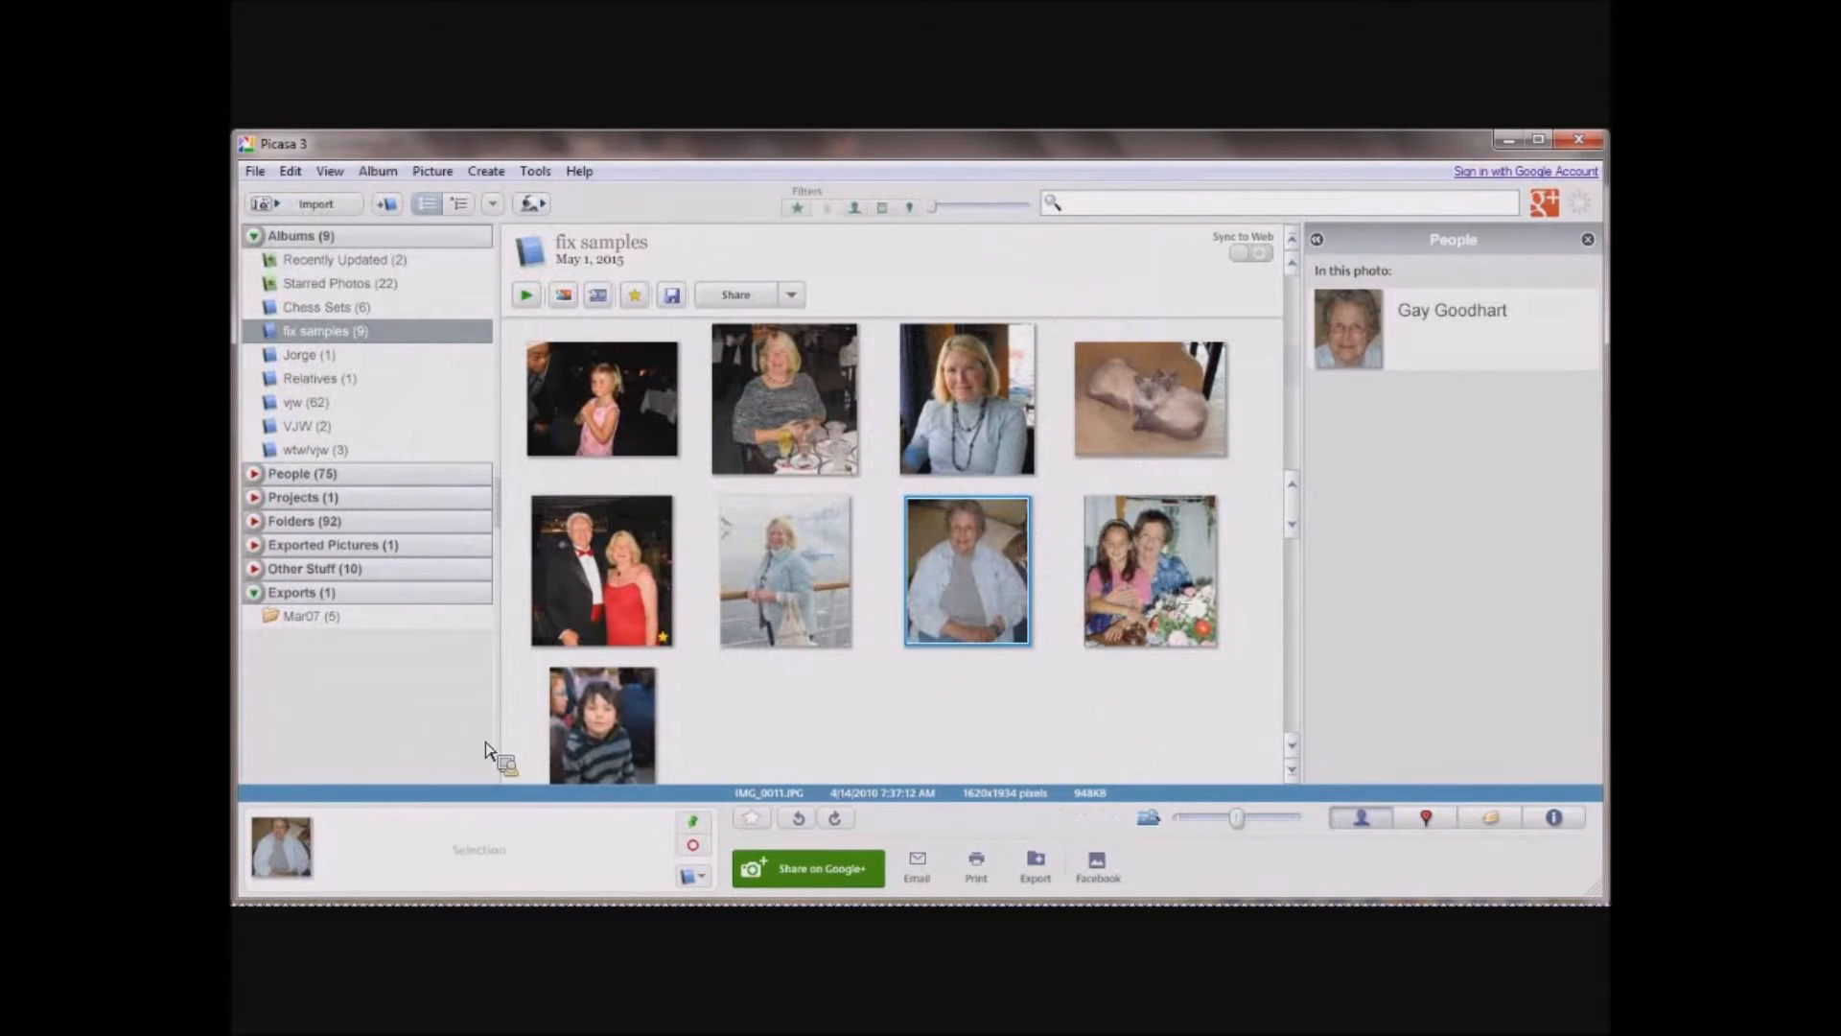
pyautogui.click(597, 717)
pyautogui.doubleClick(597, 717)
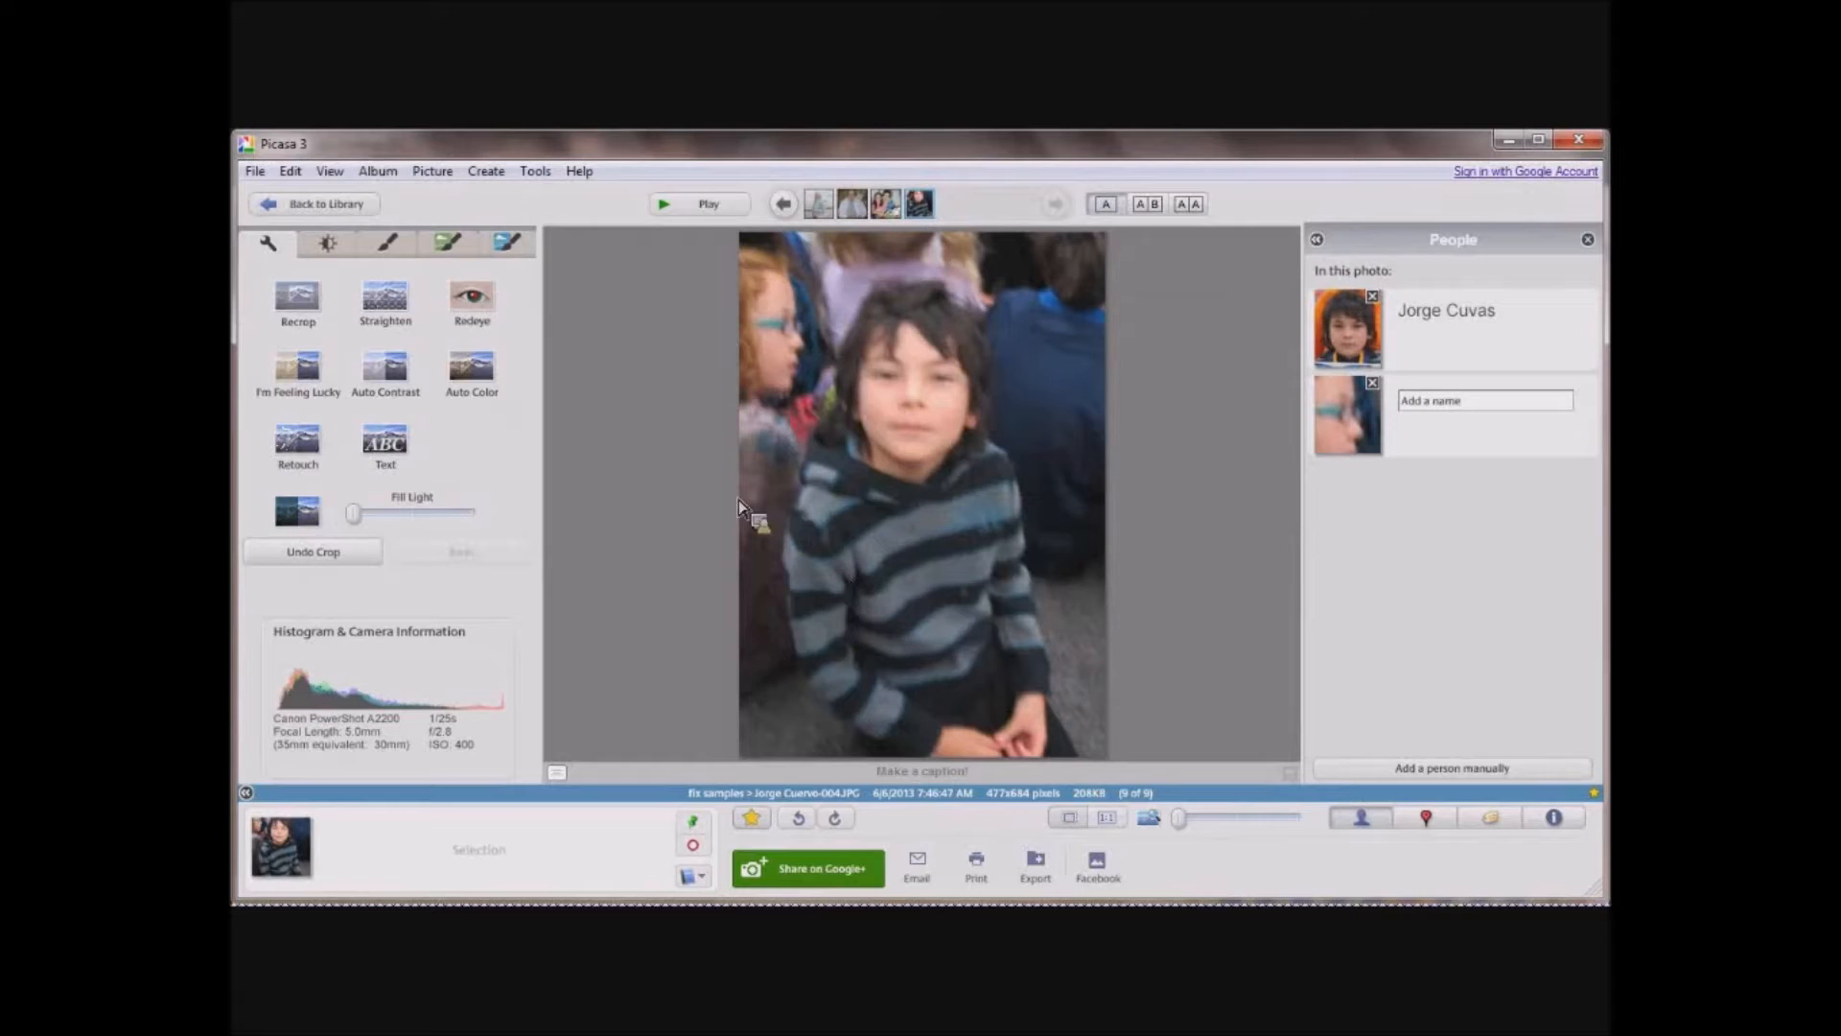
pyautogui.click(383, 247)
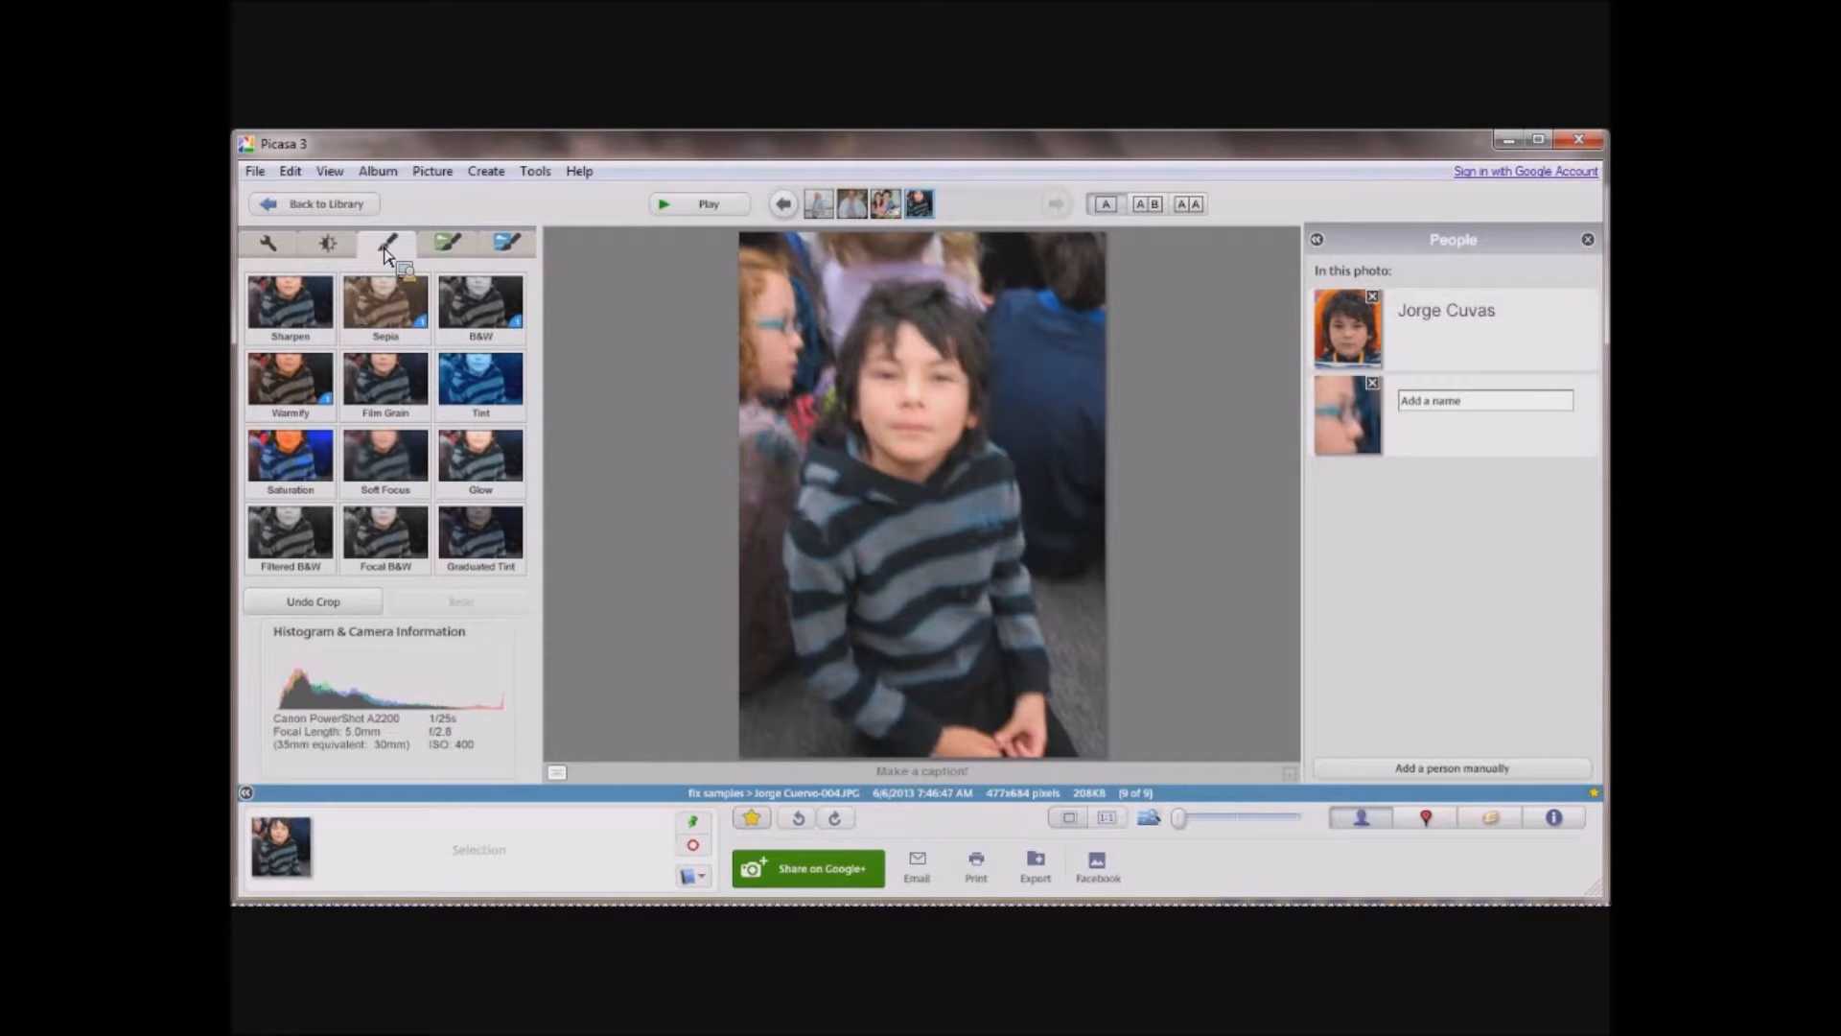
pyautogui.click(298, 299)
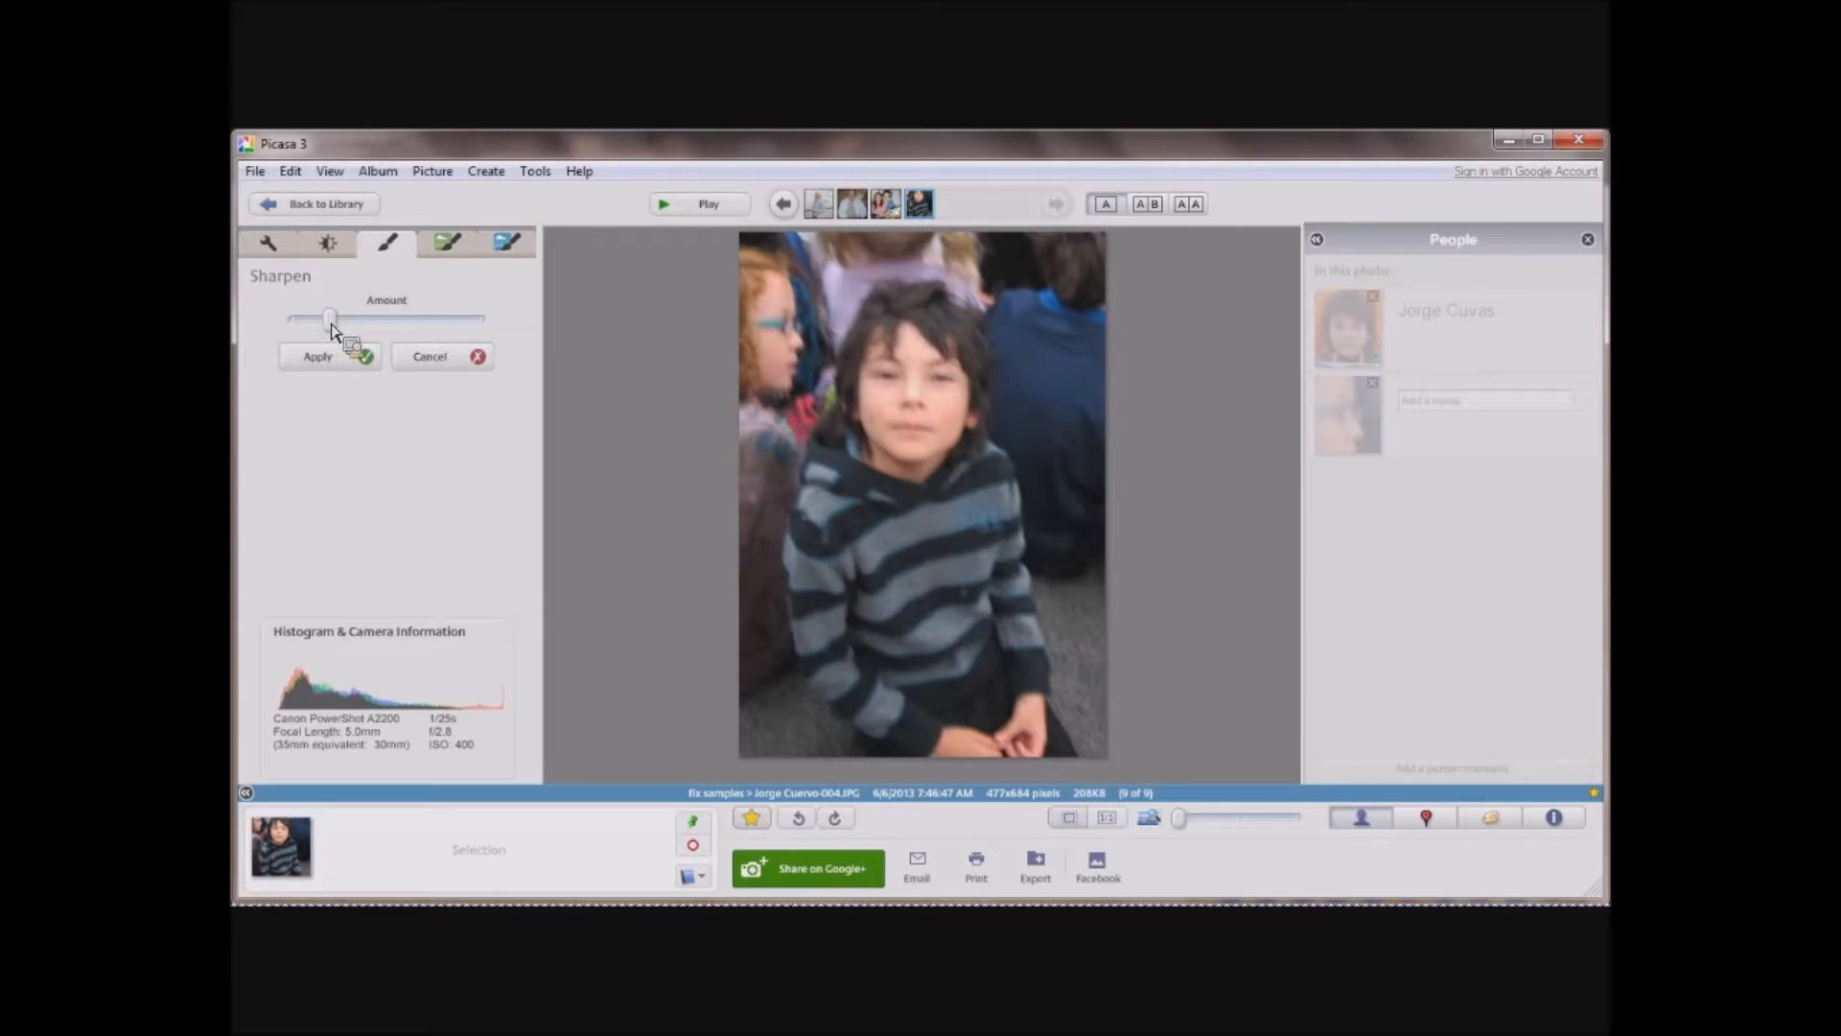
pyautogui.moveTo(330, 320); pyautogui.dragTo(481, 357)
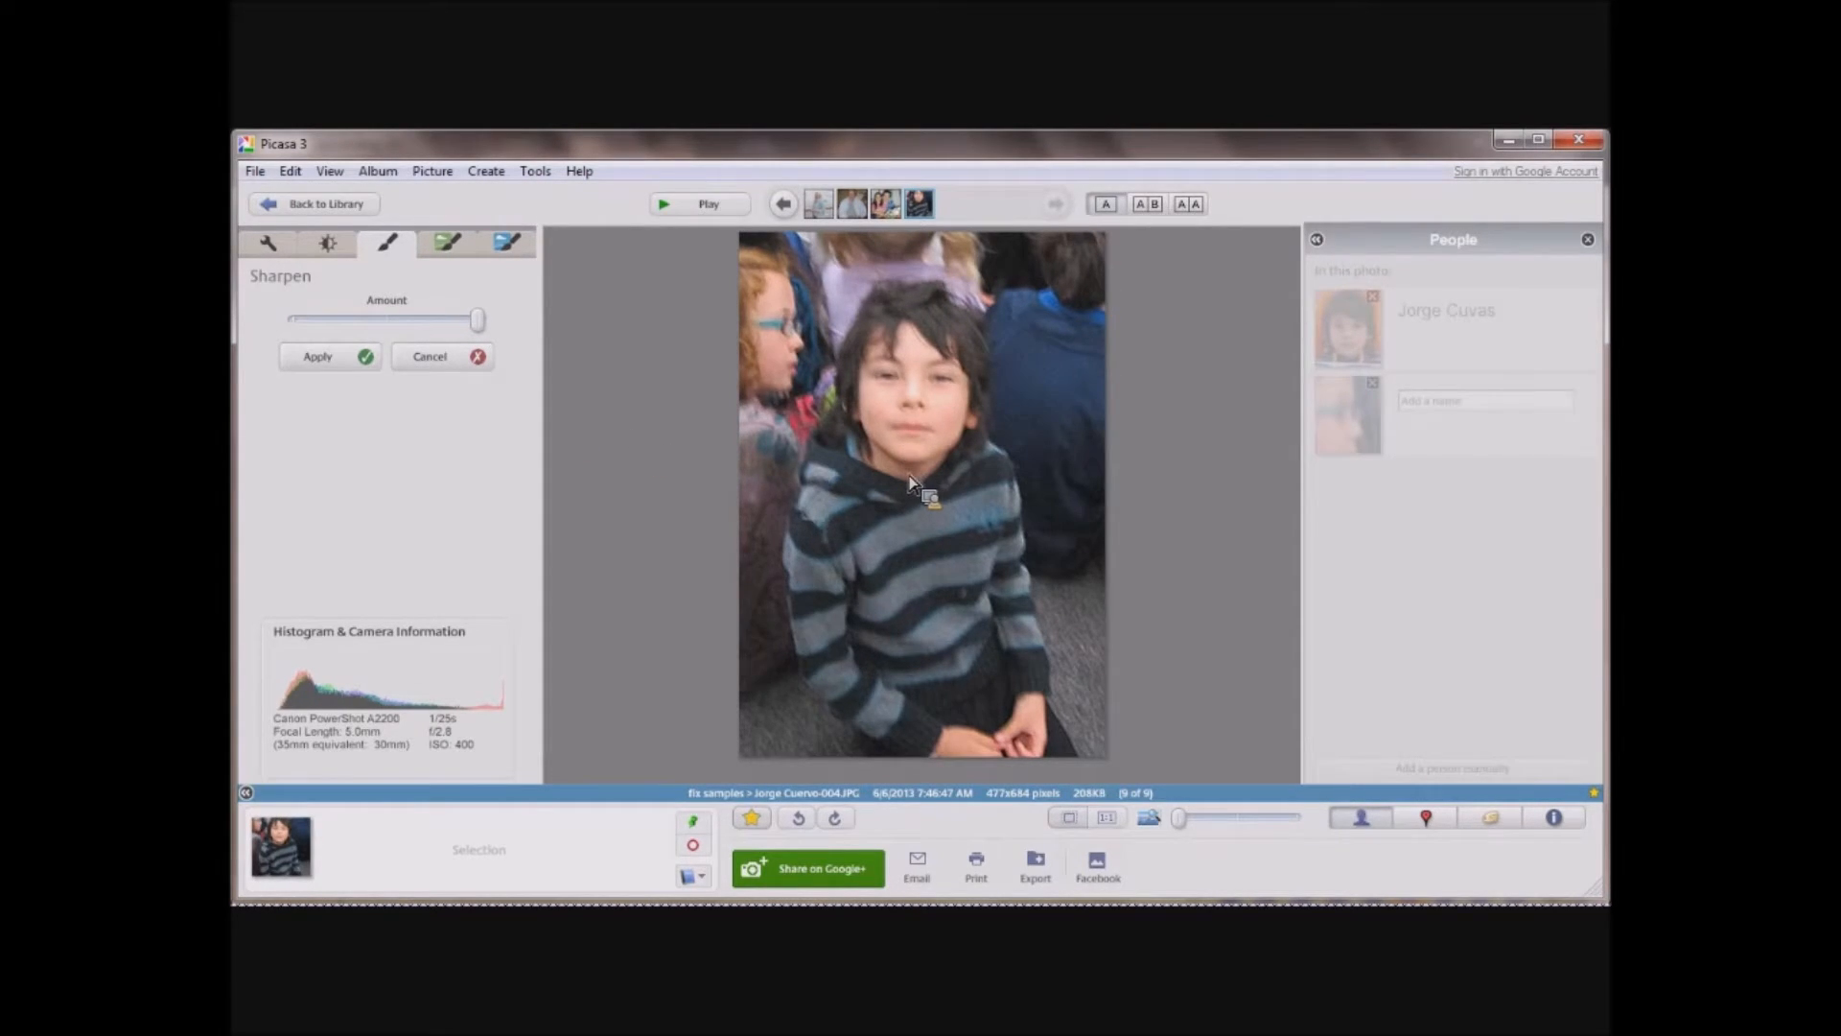
pyautogui.click(479, 320)
pyautogui.moveTo(480, 326)
pyautogui.mouseDown()
pyautogui.moveTo(281, 326)
pyautogui.moveTo(485, 347)
pyautogui.mouseUp()
pyautogui.click(344, 362)
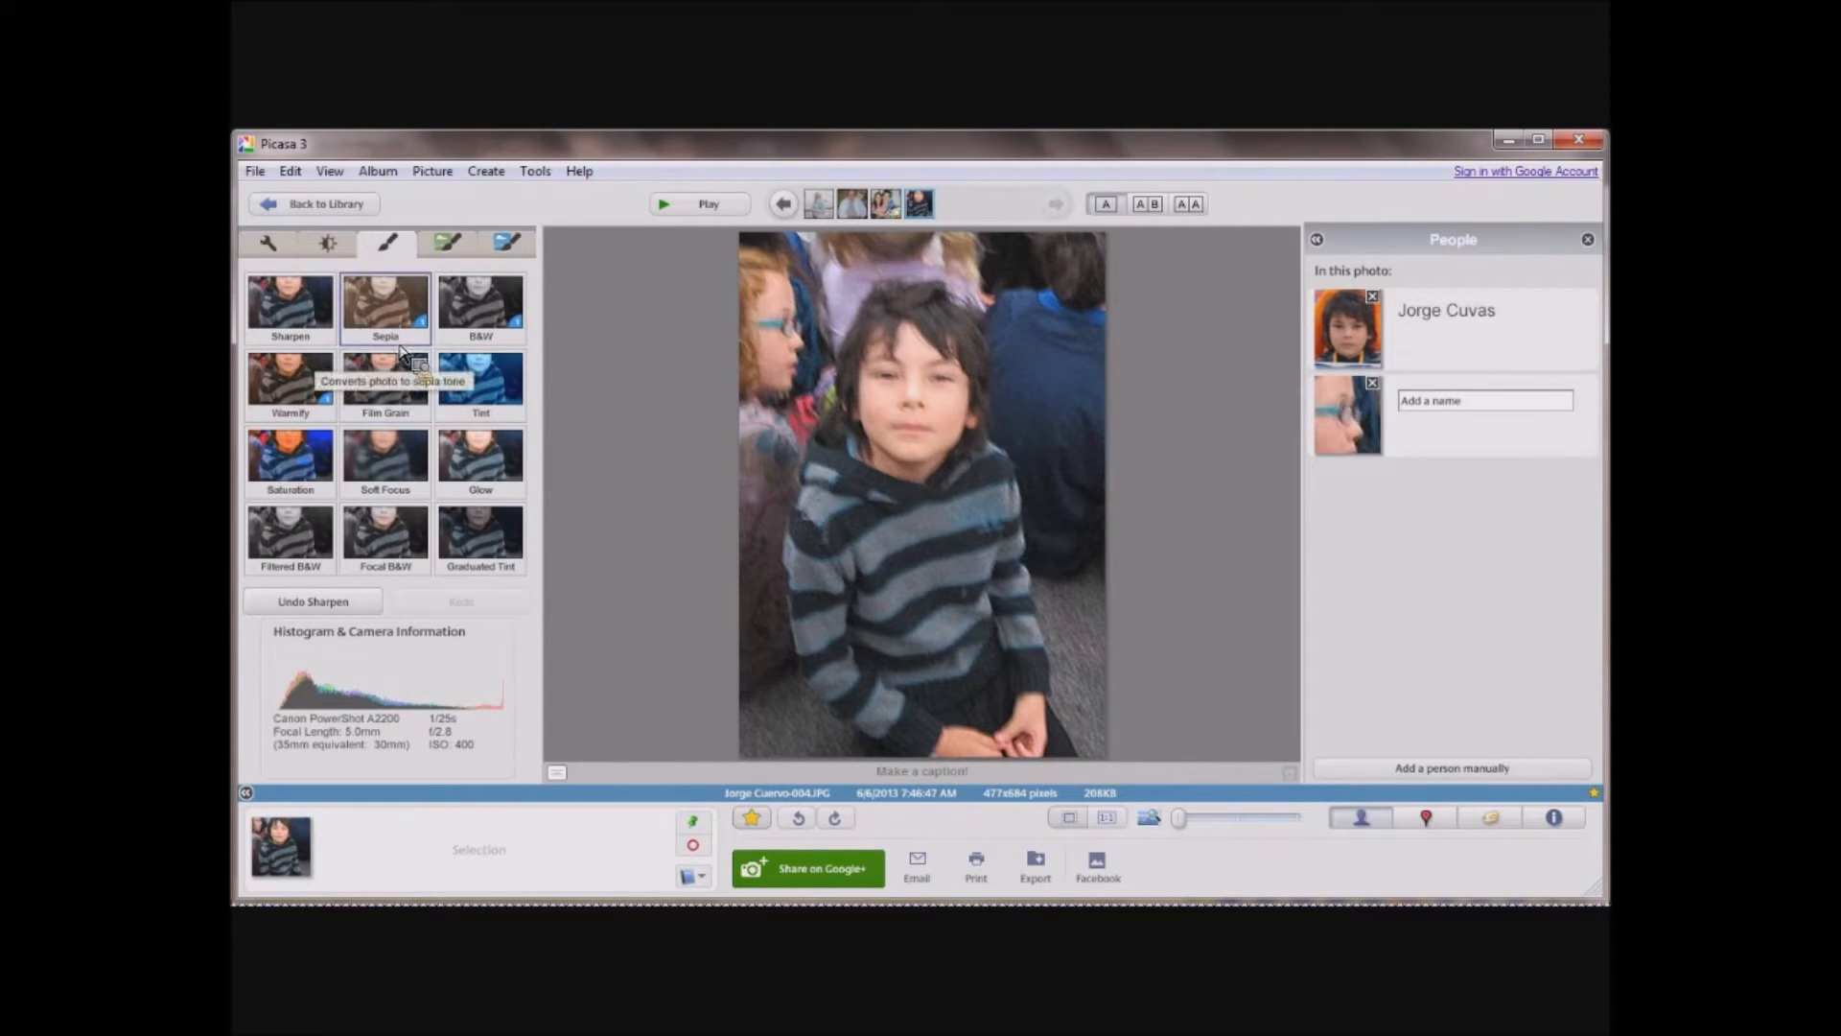
# Open the photo of the girl and the woman beside the flowers and start the Retouch tool on it.
pyautogui.click(329, 202)
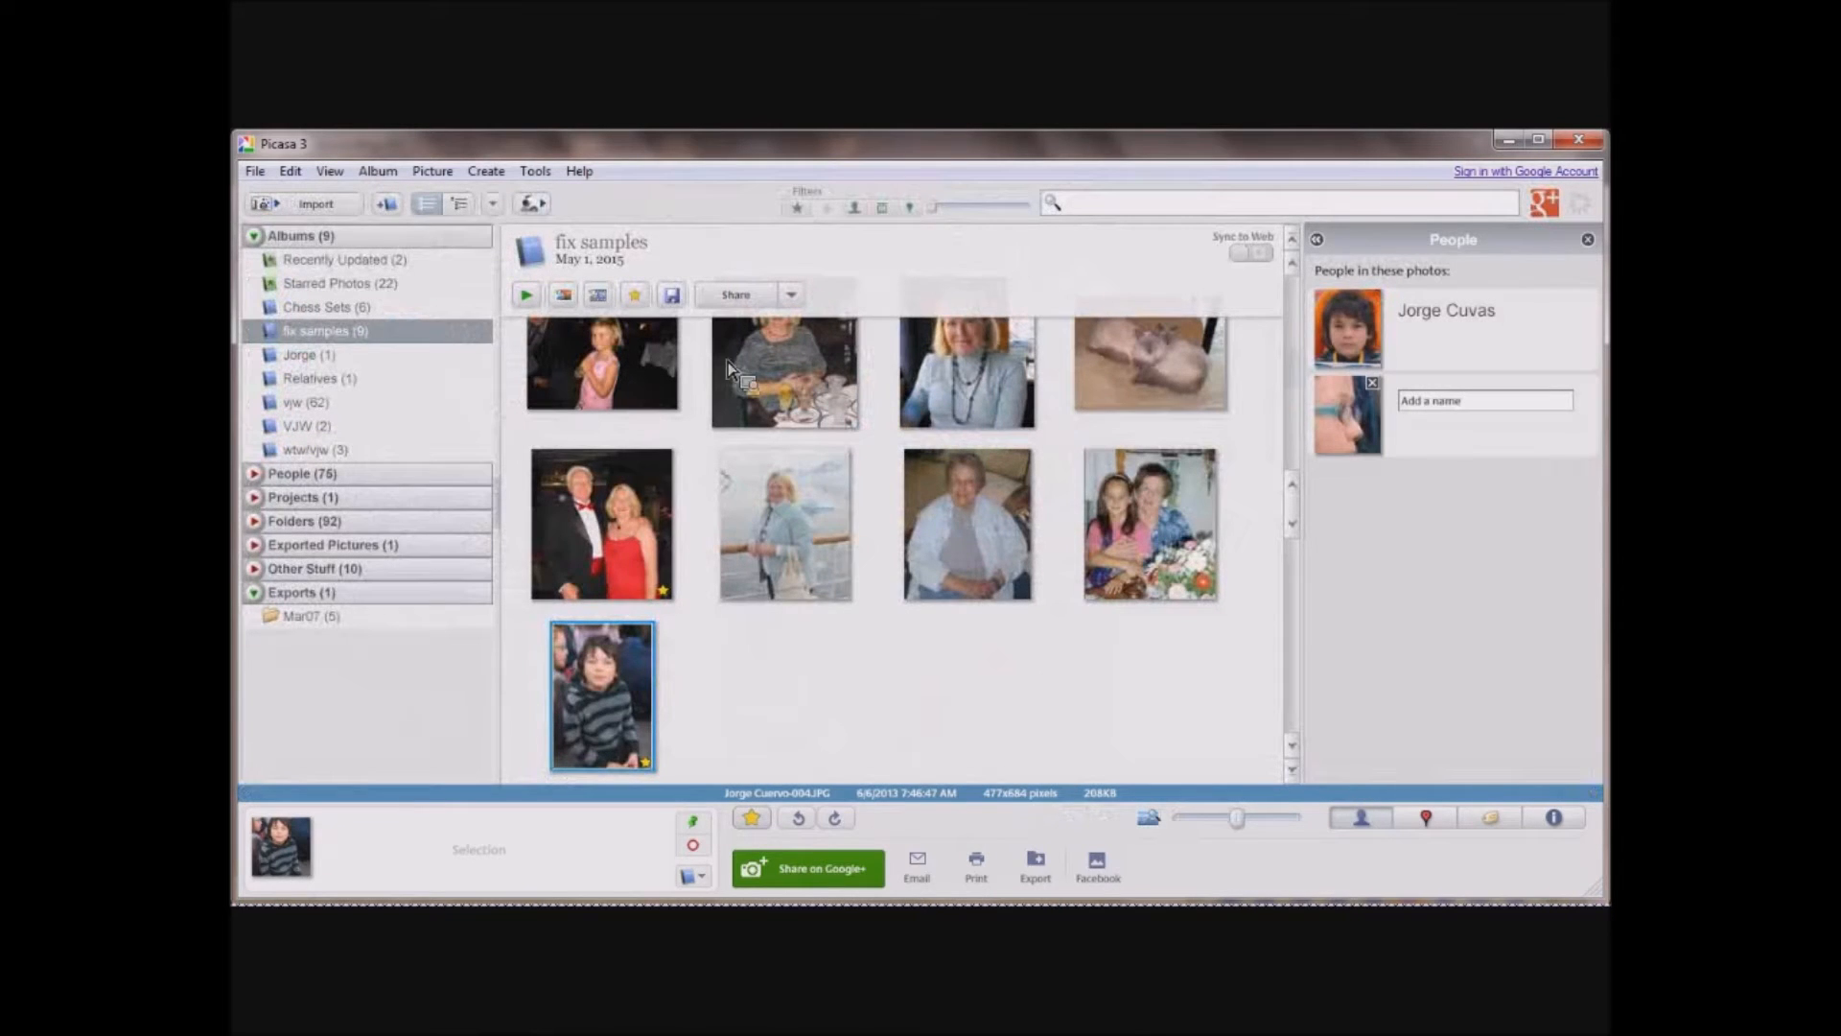
pyautogui.click(1151, 529)
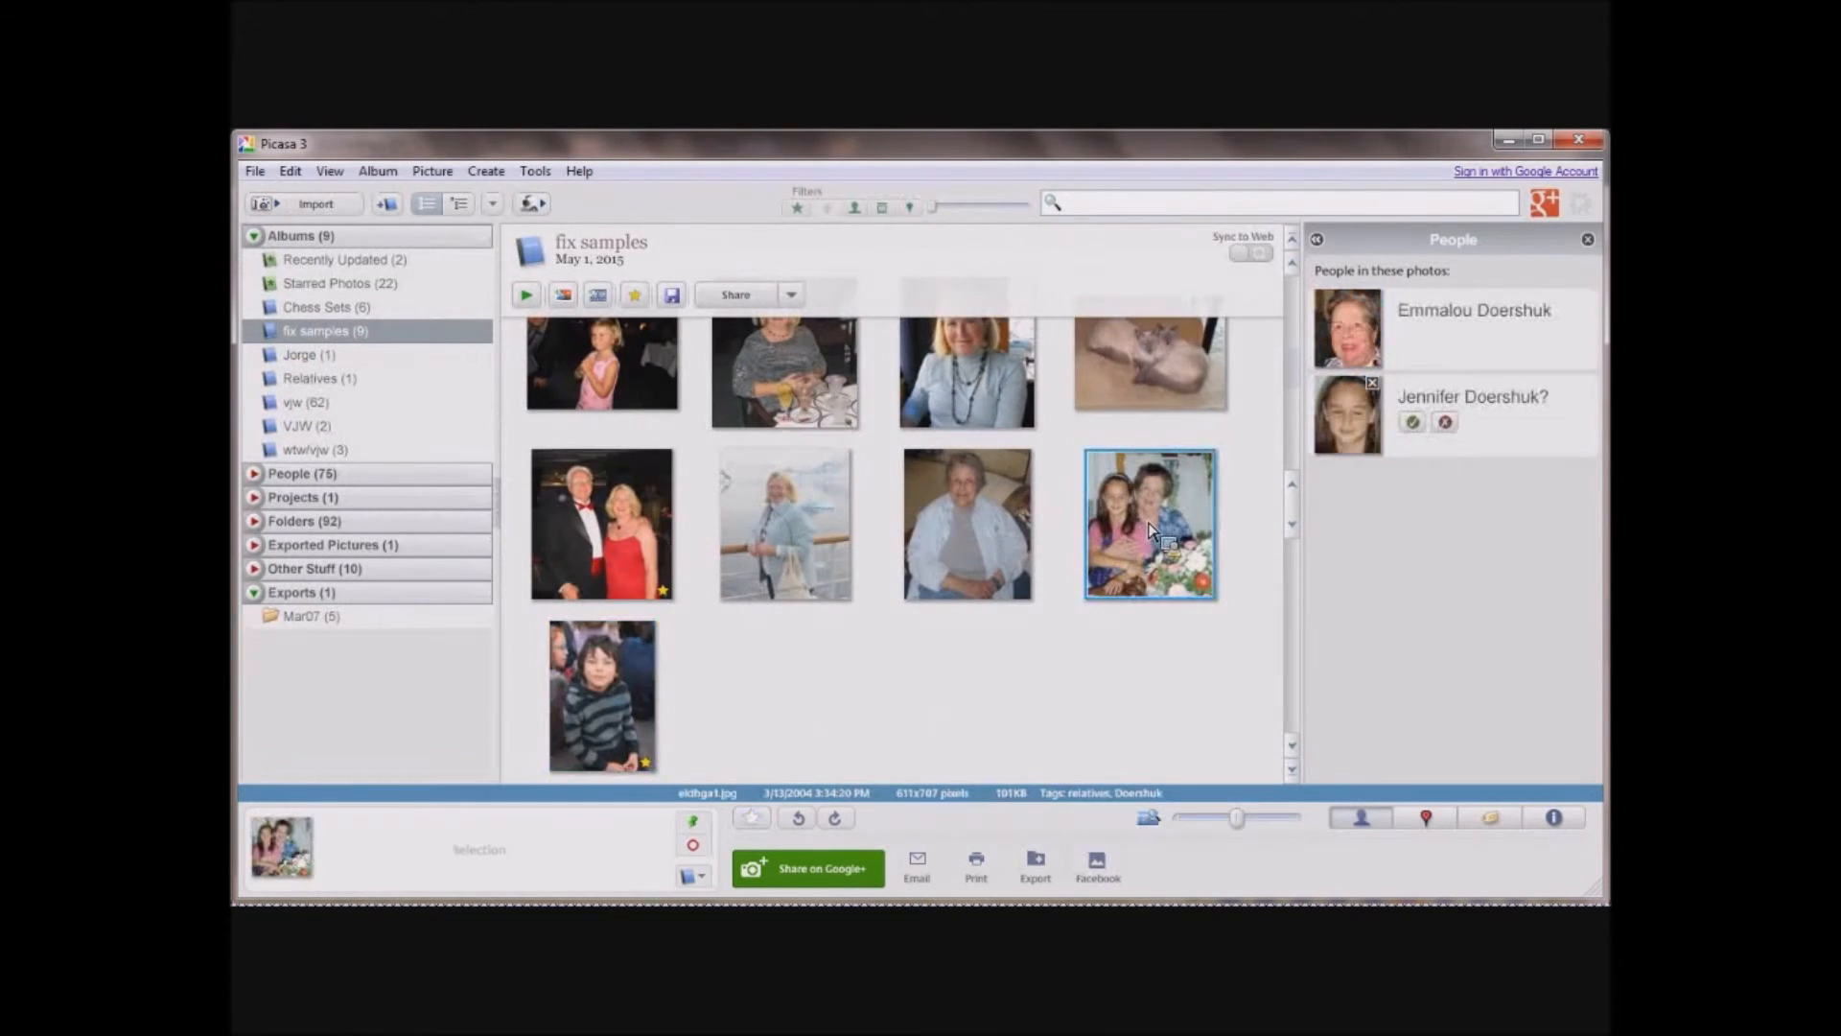
pyautogui.doubleClick(1150, 529)
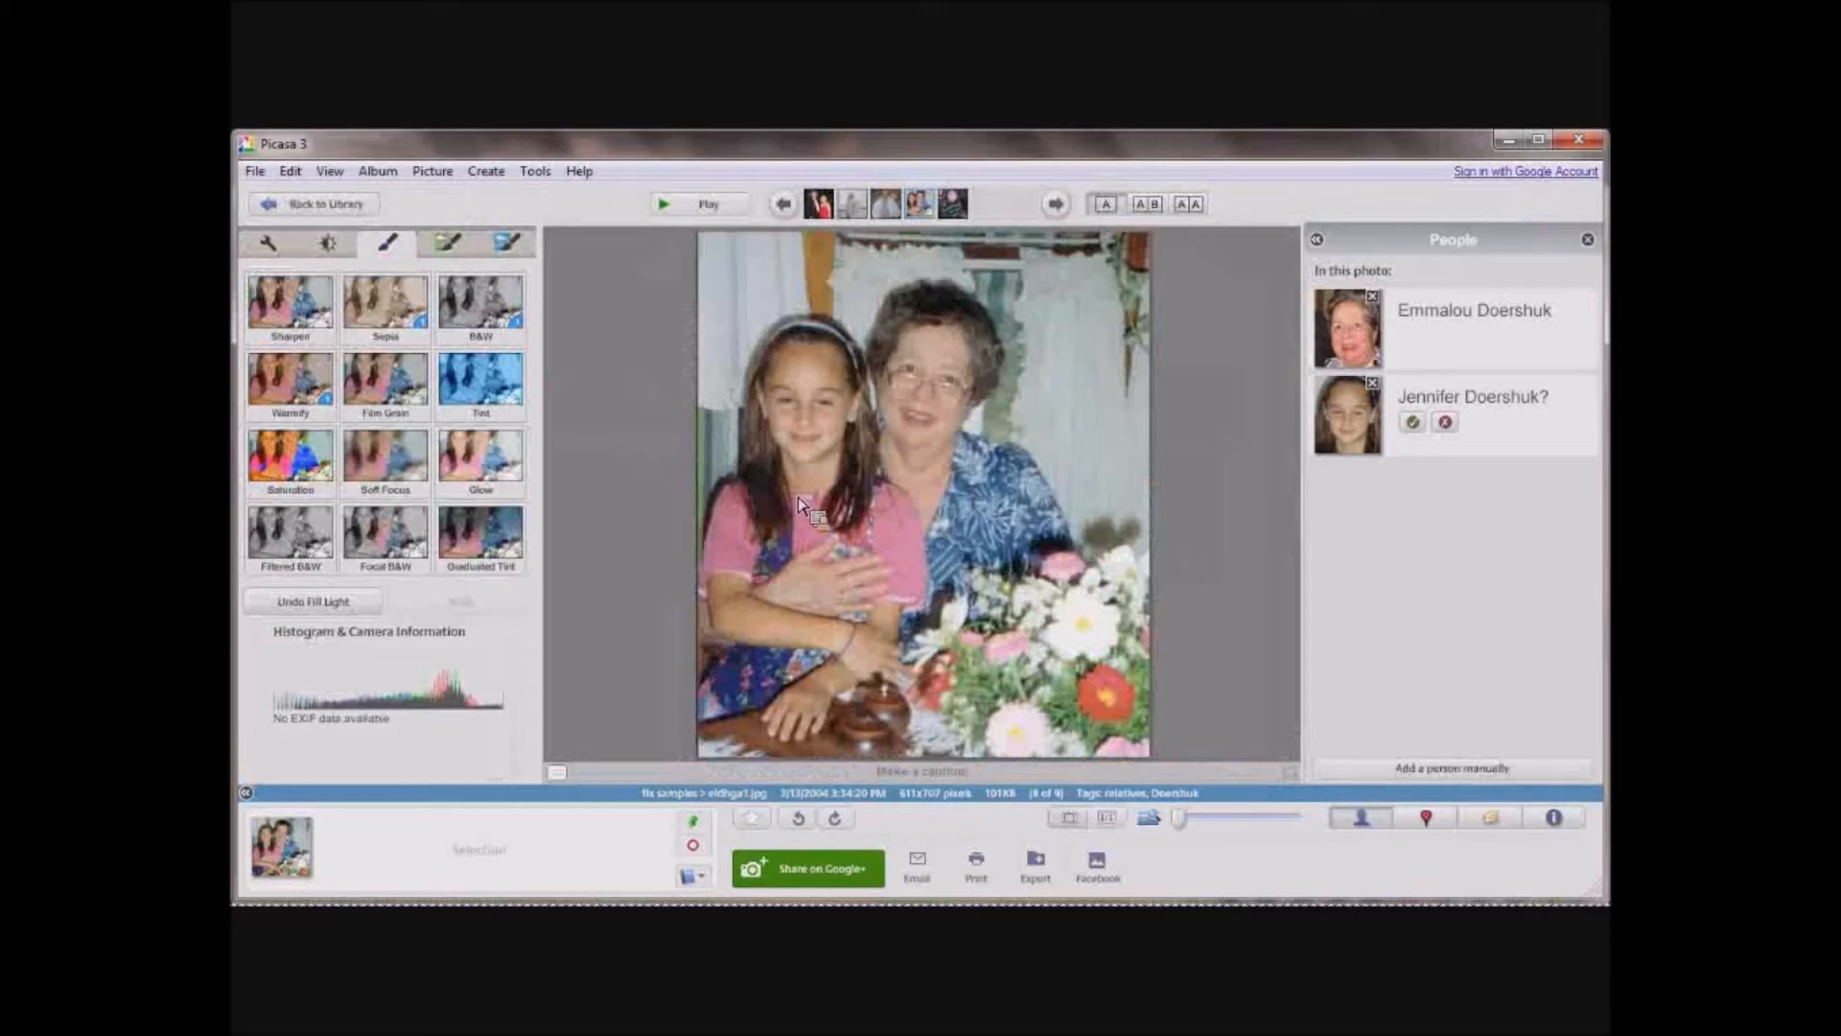
pyautogui.click(270, 246)
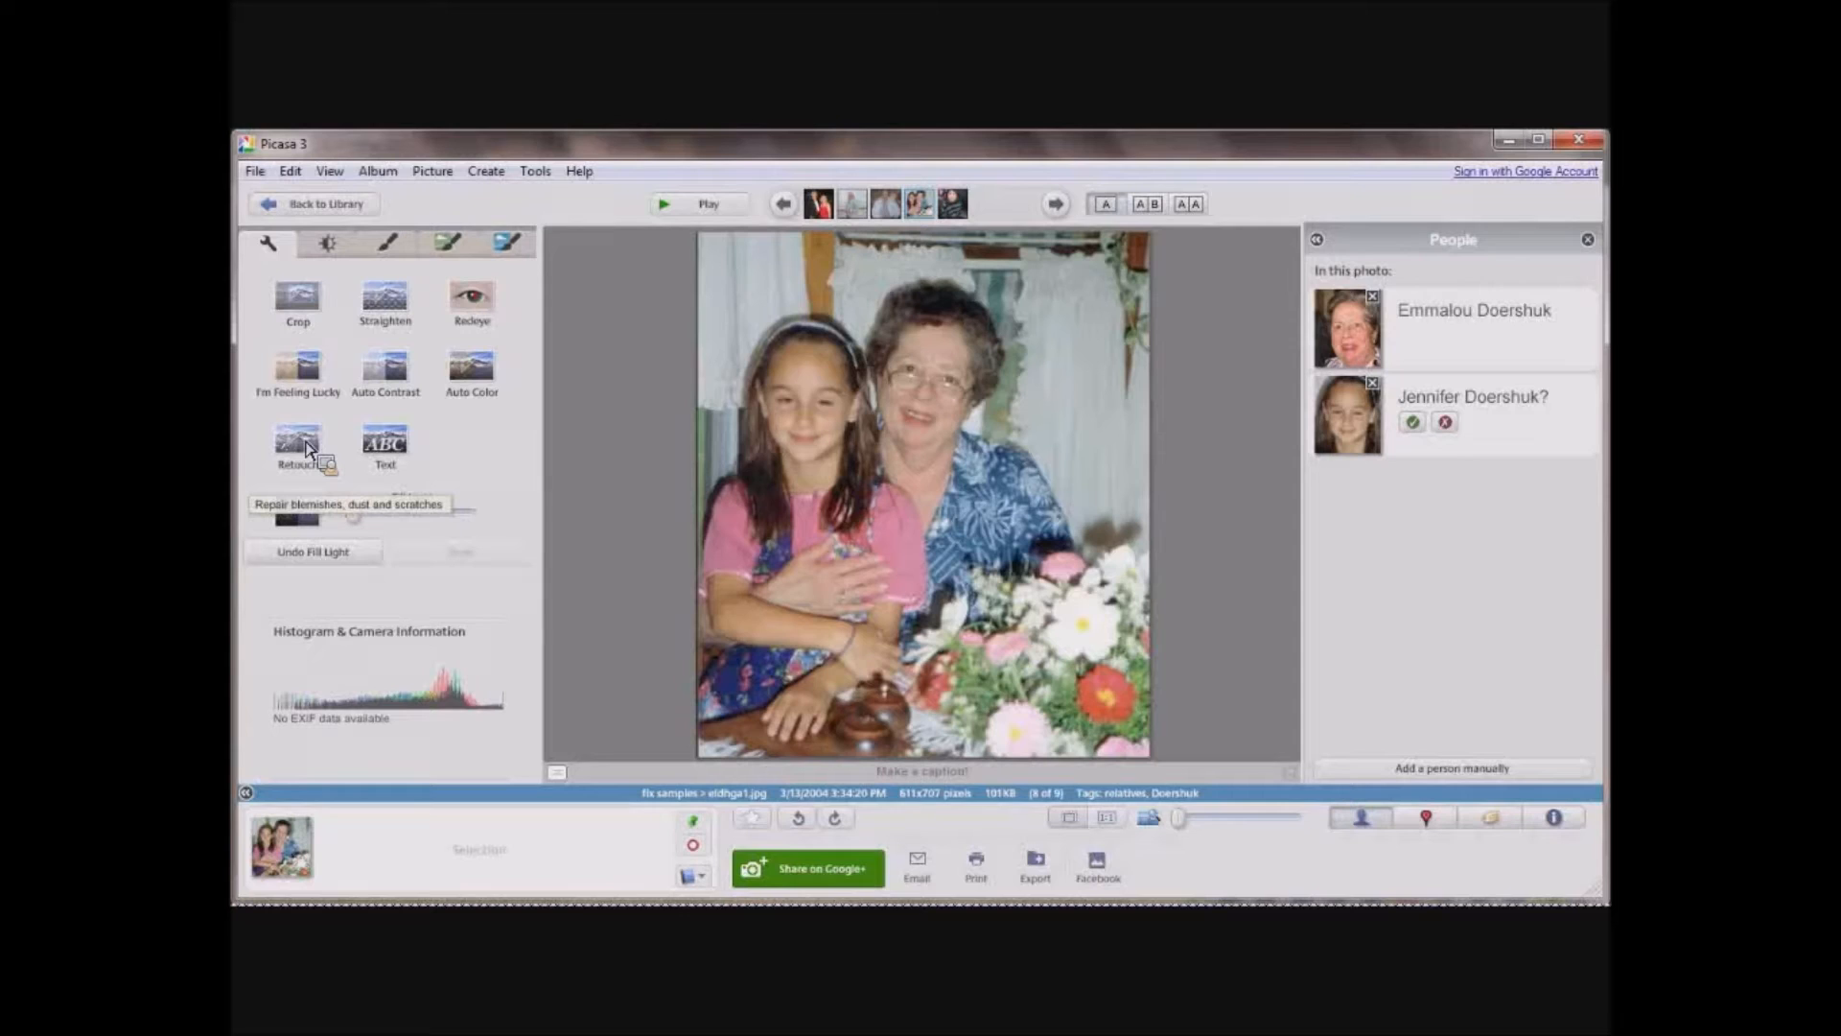
pyautogui.click(307, 448)
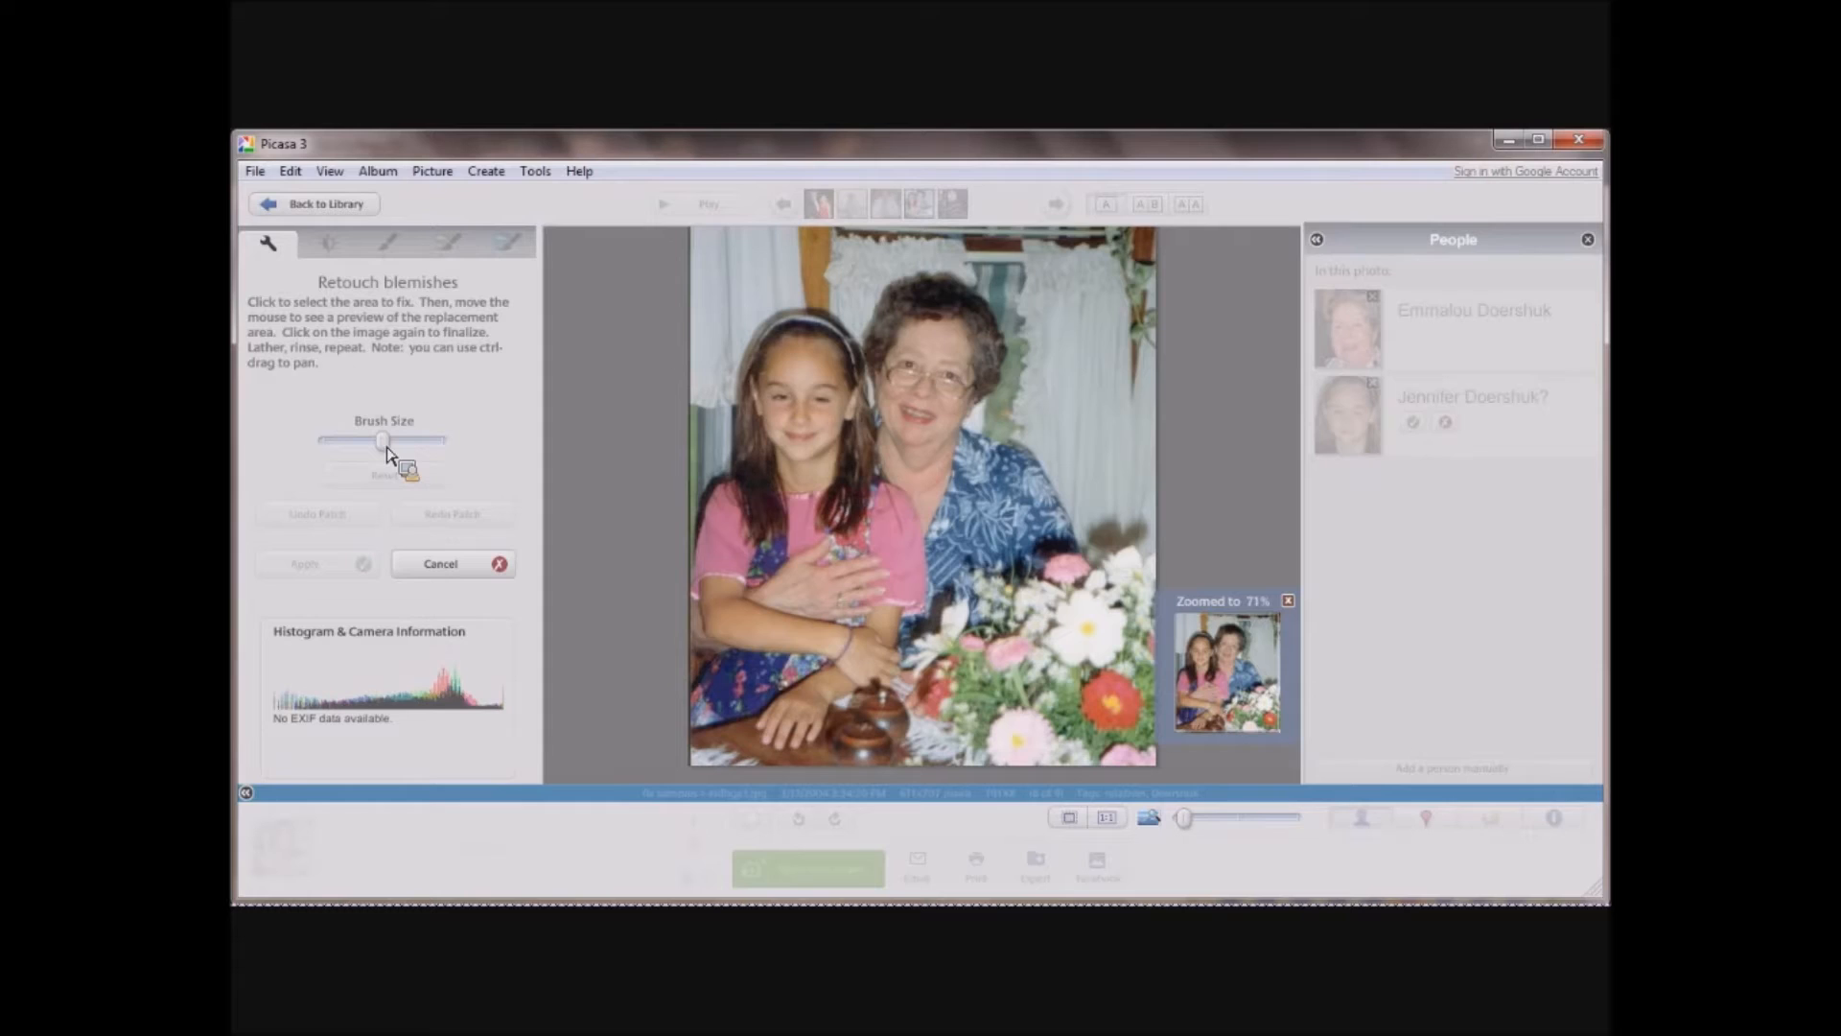
# Reduce the retouch brush to nearly its smallest size and patch the glare near the bridge of the woman's glasses.
pyautogui.moveTo(387, 447); pyautogui.dragTo(354, 451)
pyautogui.moveTo(1192, 822); pyautogui.dragTo(1285, 833)
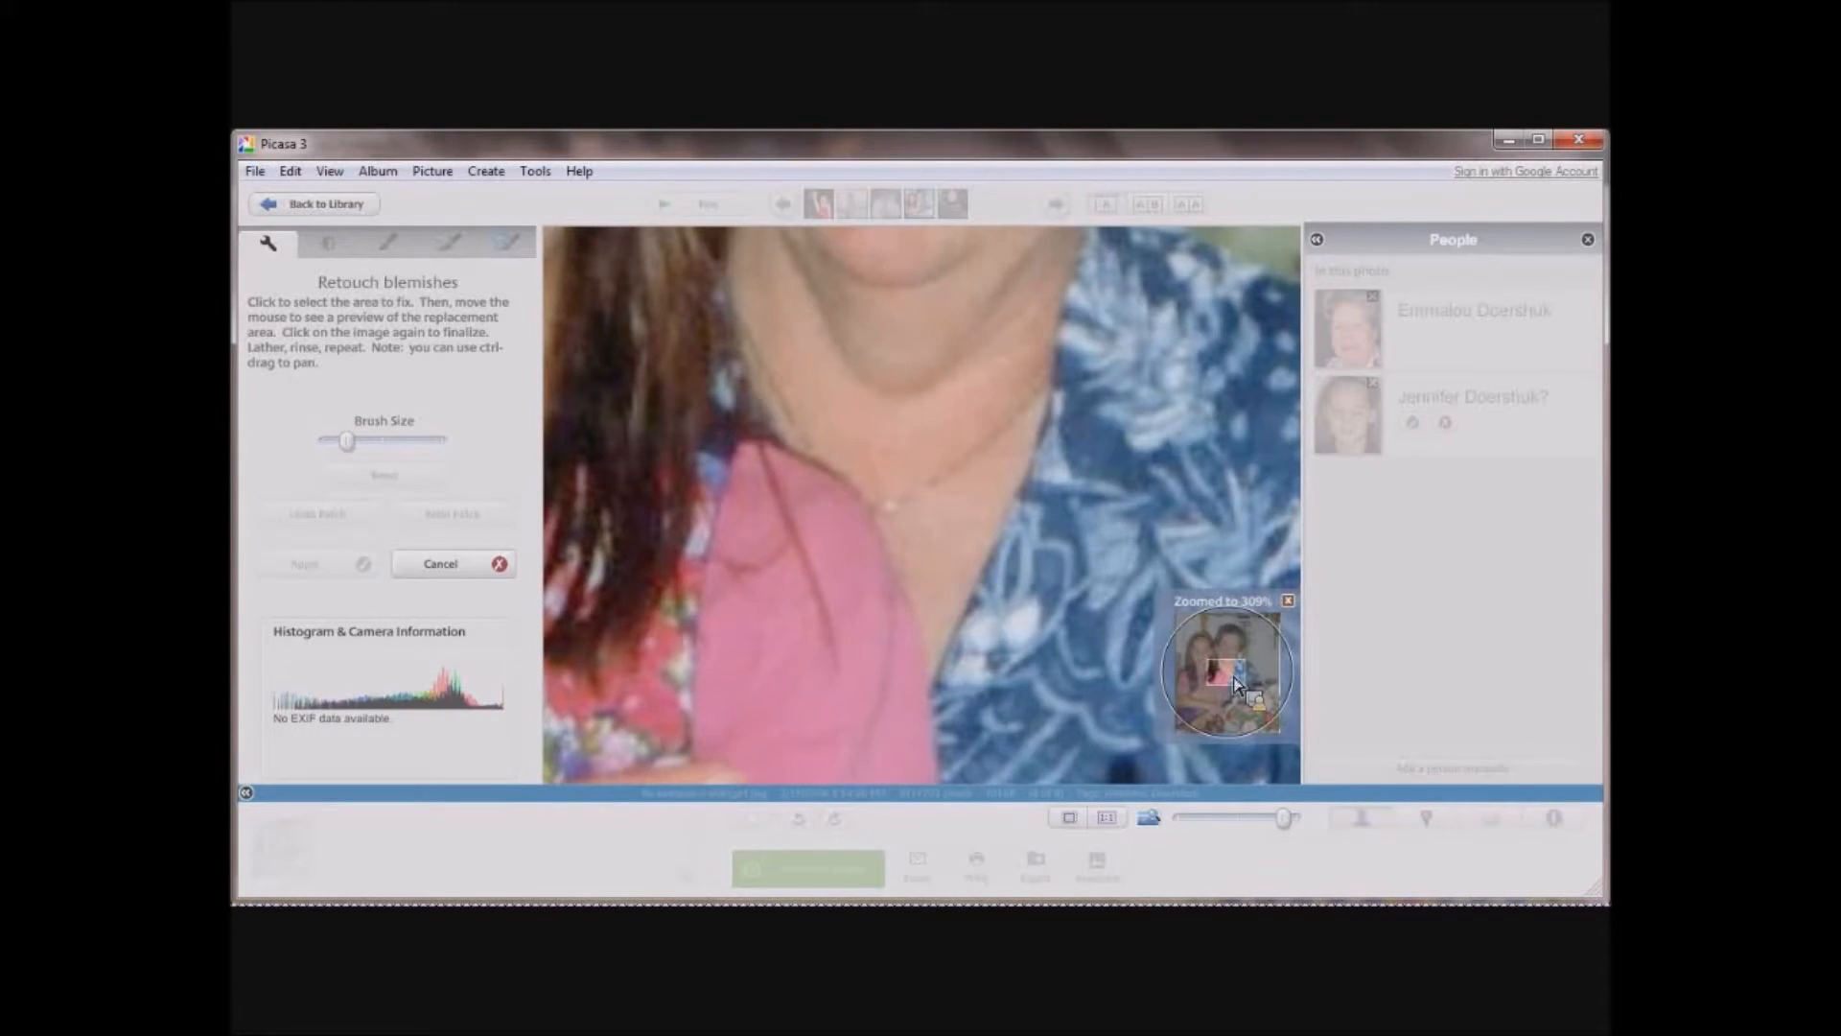
pyautogui.moveTo(1237, 686); pyautogui.dragTo(1242, 660)
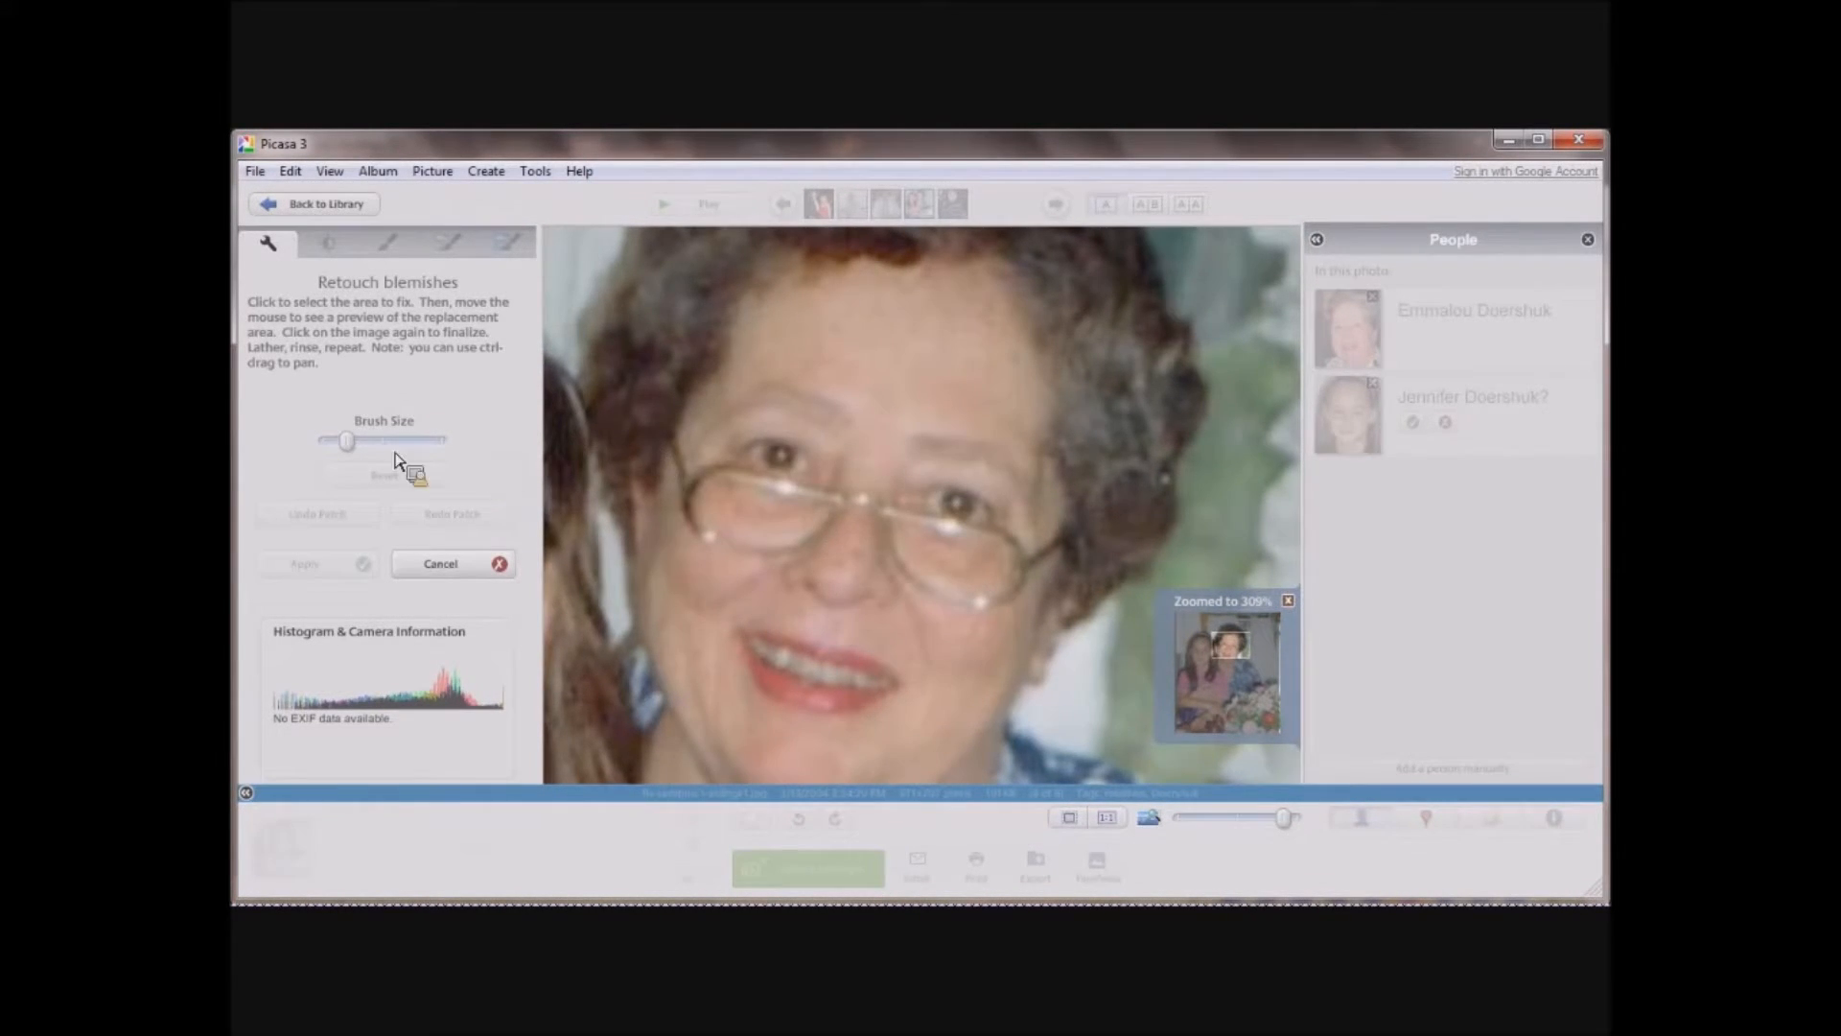
pyautogui.moveTo(355, 447); pyautogui.dragTo(338, 446)
pyautogui.click(871, 503)
pyautogui.click(863, 545)
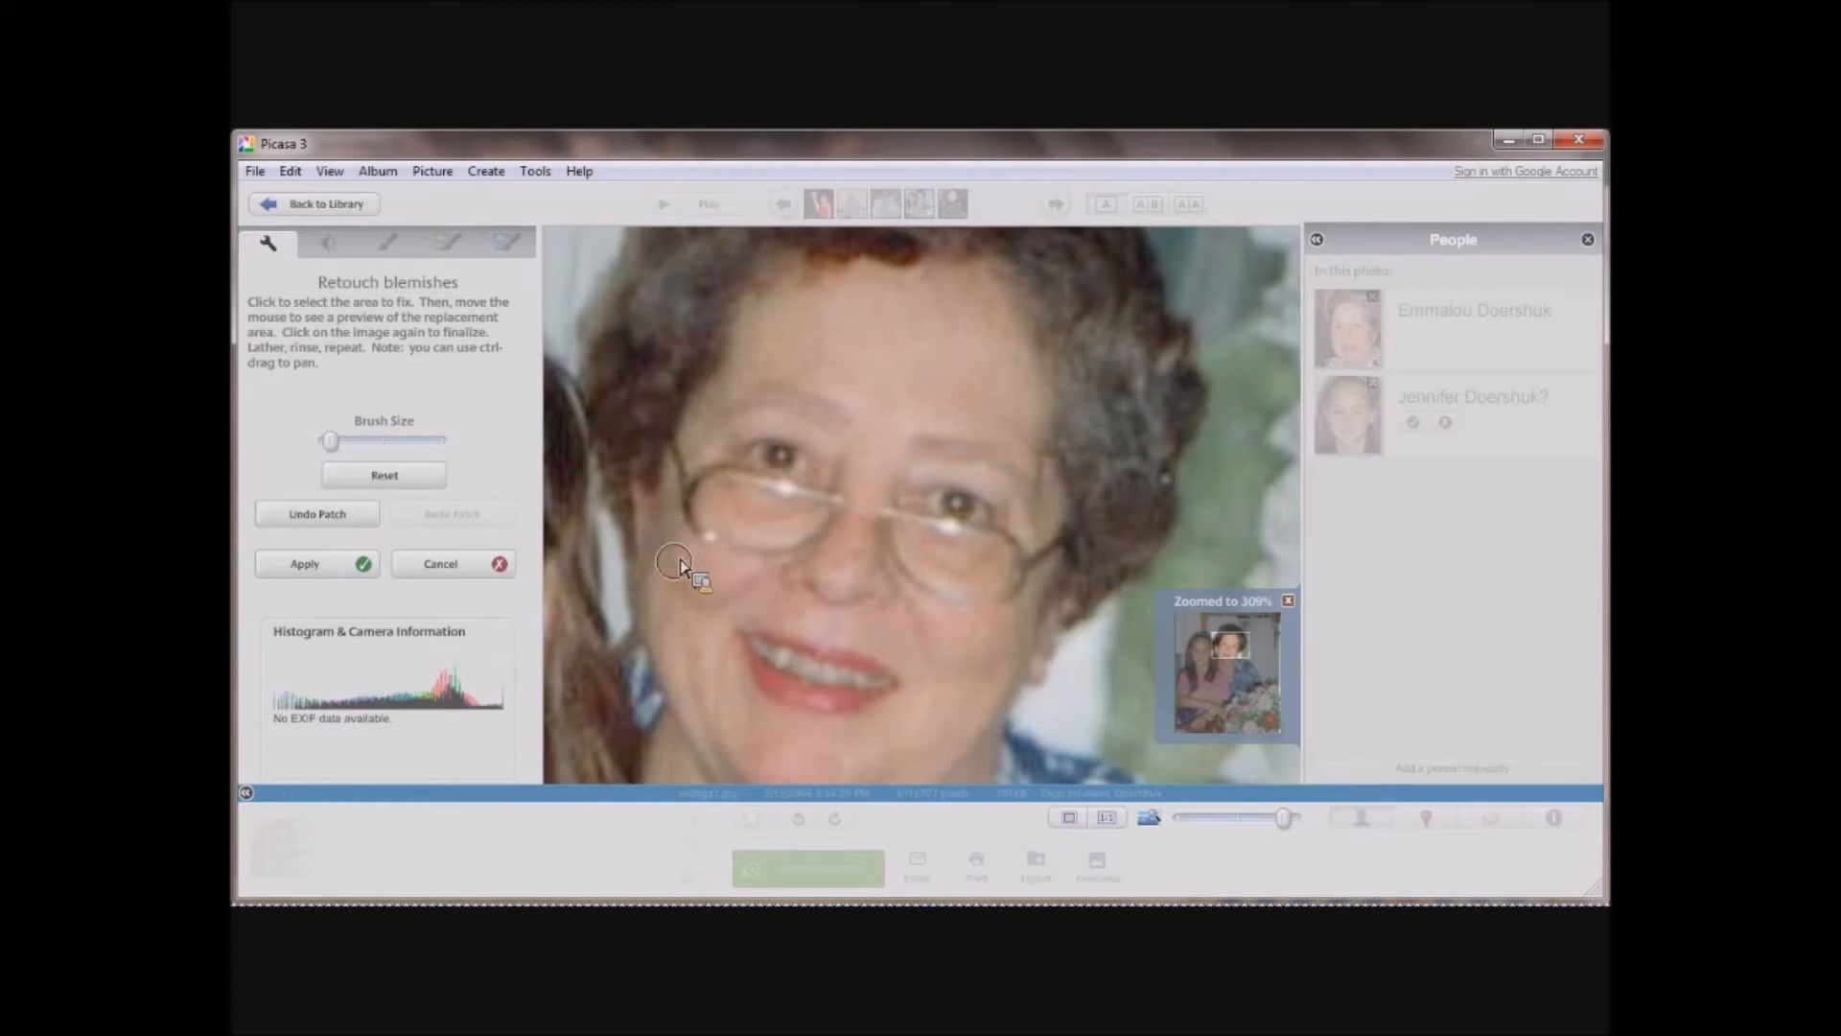
# Retouch the remaining glare spot on the rim of the woman's glasses, apply the changes and reopen the photo from the library.
pyautogui.scroll(-1, 681, 566)
pyautogui.click(719, 543)
pyautogui.scroll(4, 805, 469)
pyautogui.scroll(-5, 810, 470)
pyautogui.click(321, 213)
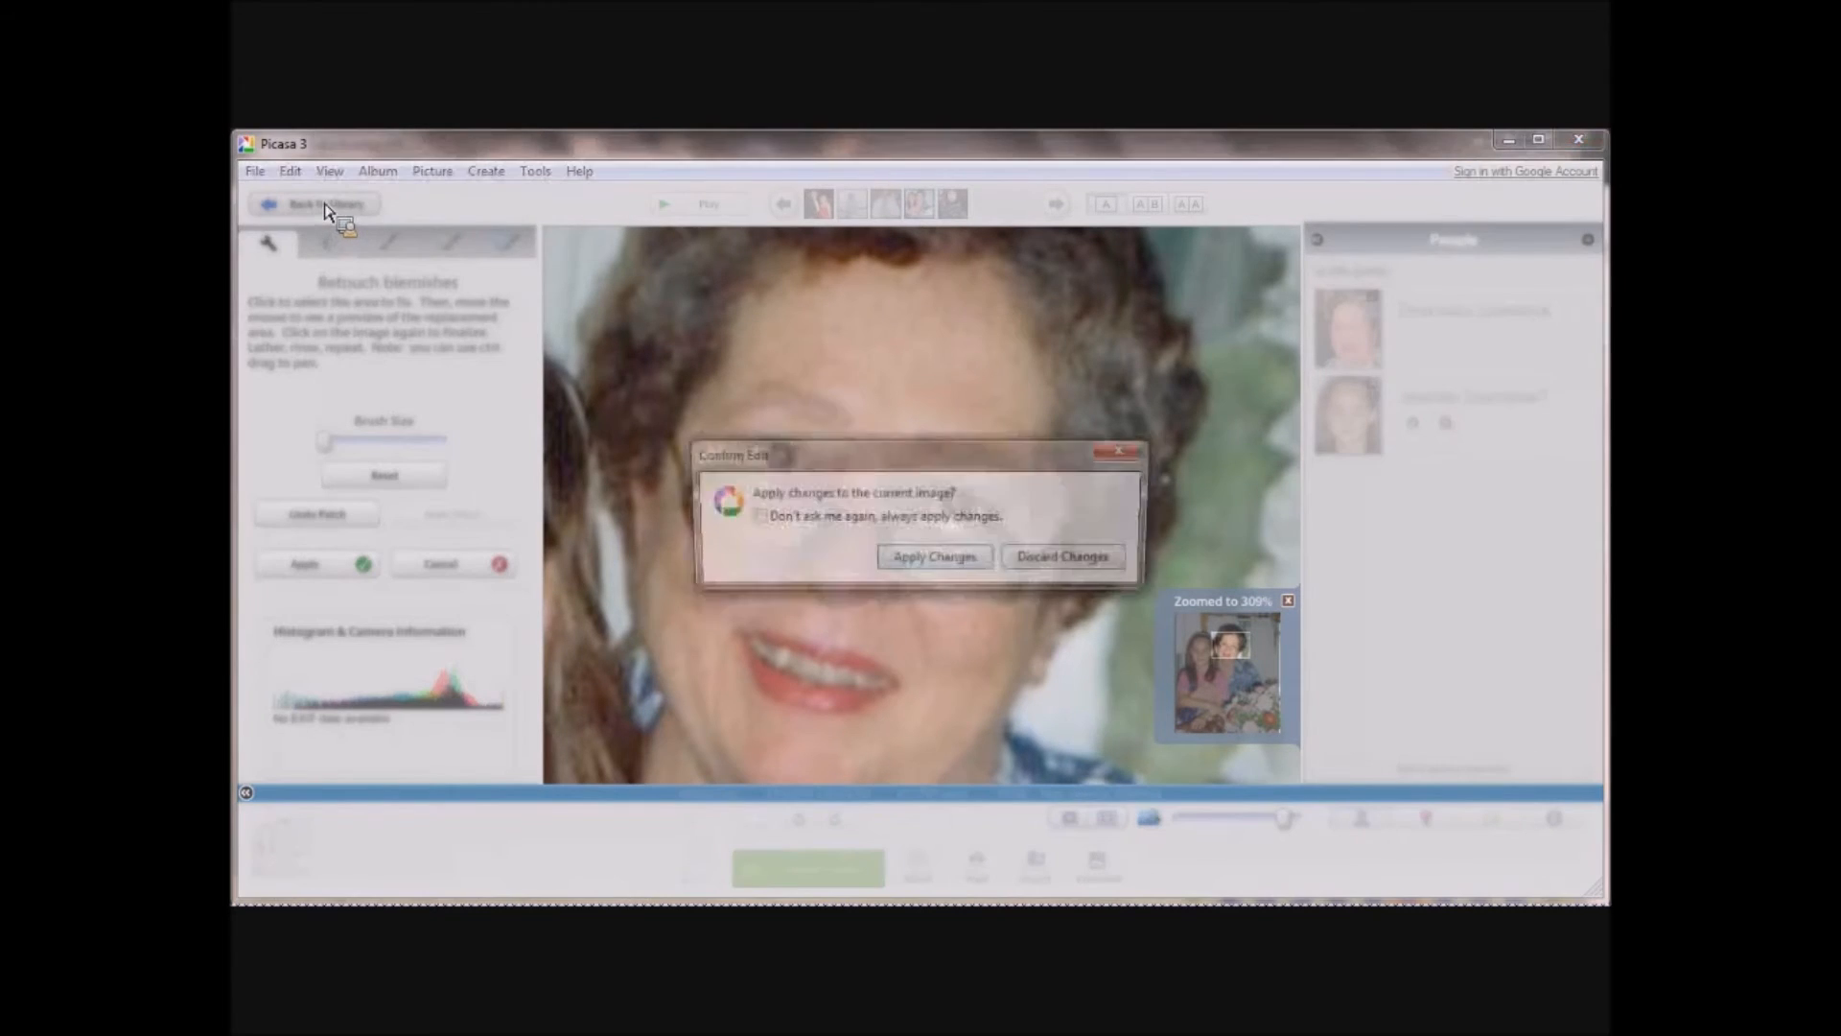
pyautogui.click(964, 563)
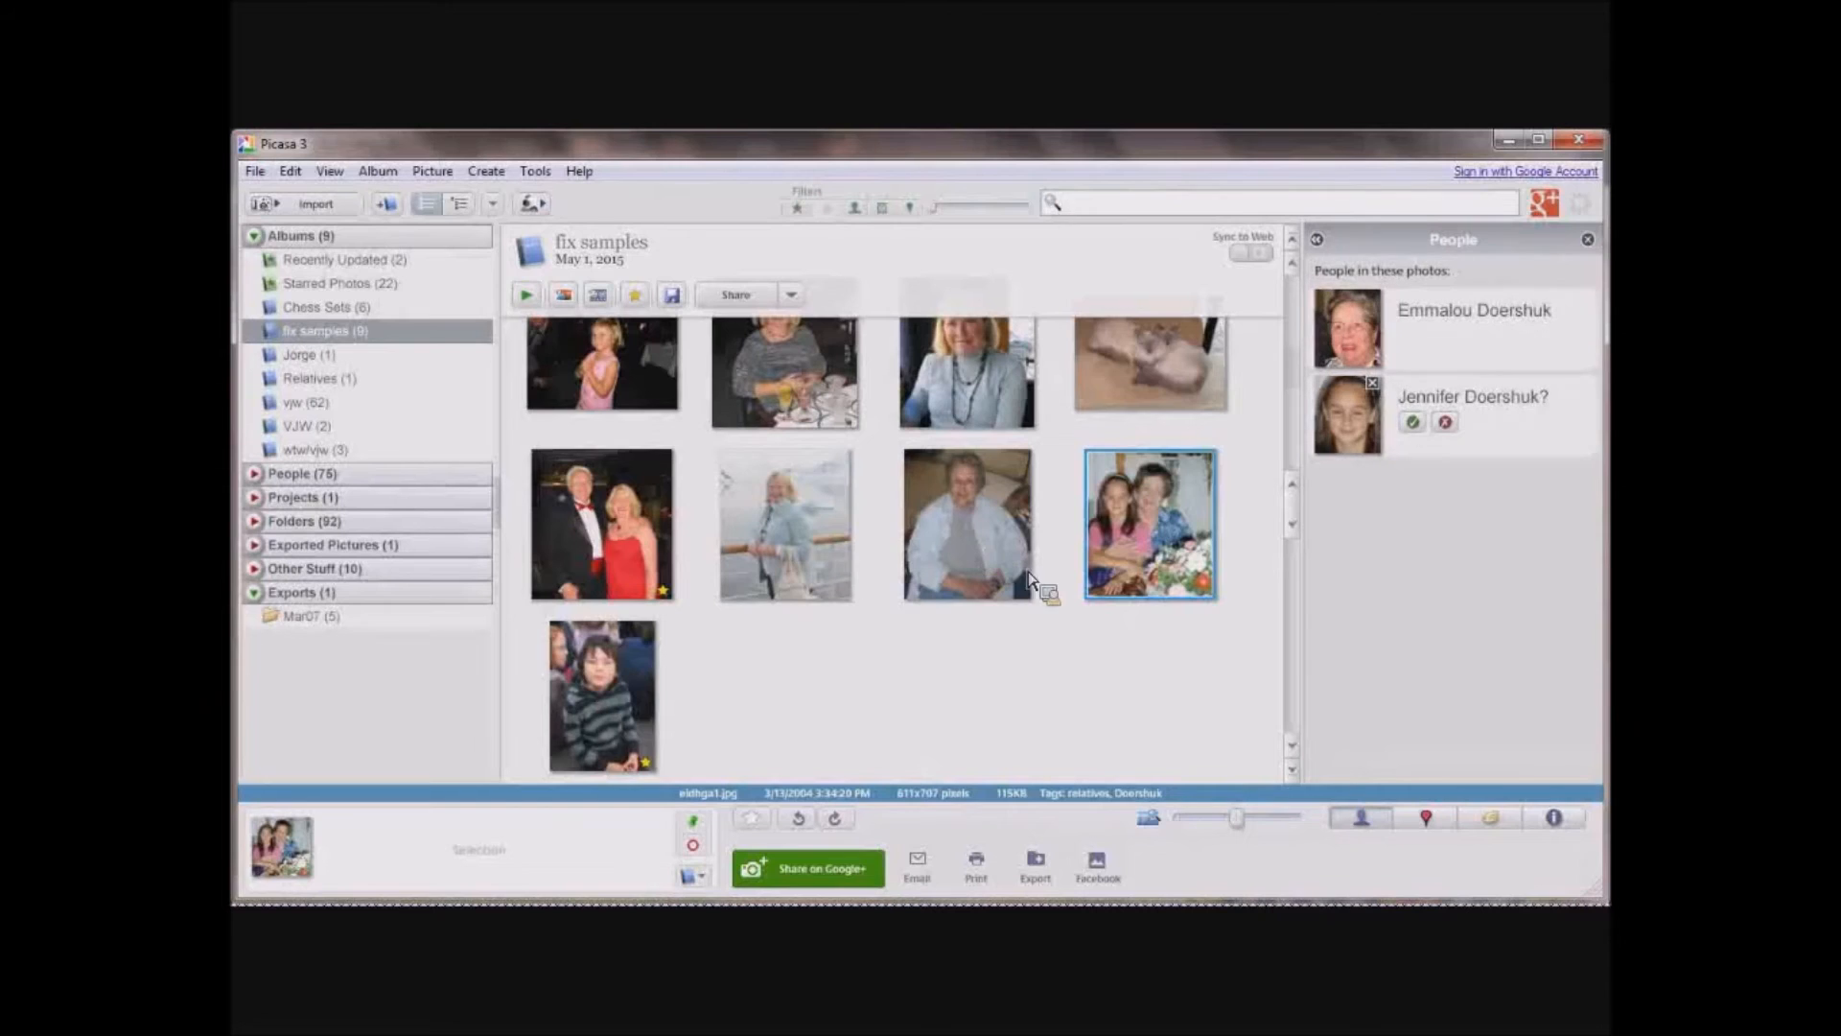
pyautogui.doubleClick(1124, 566)
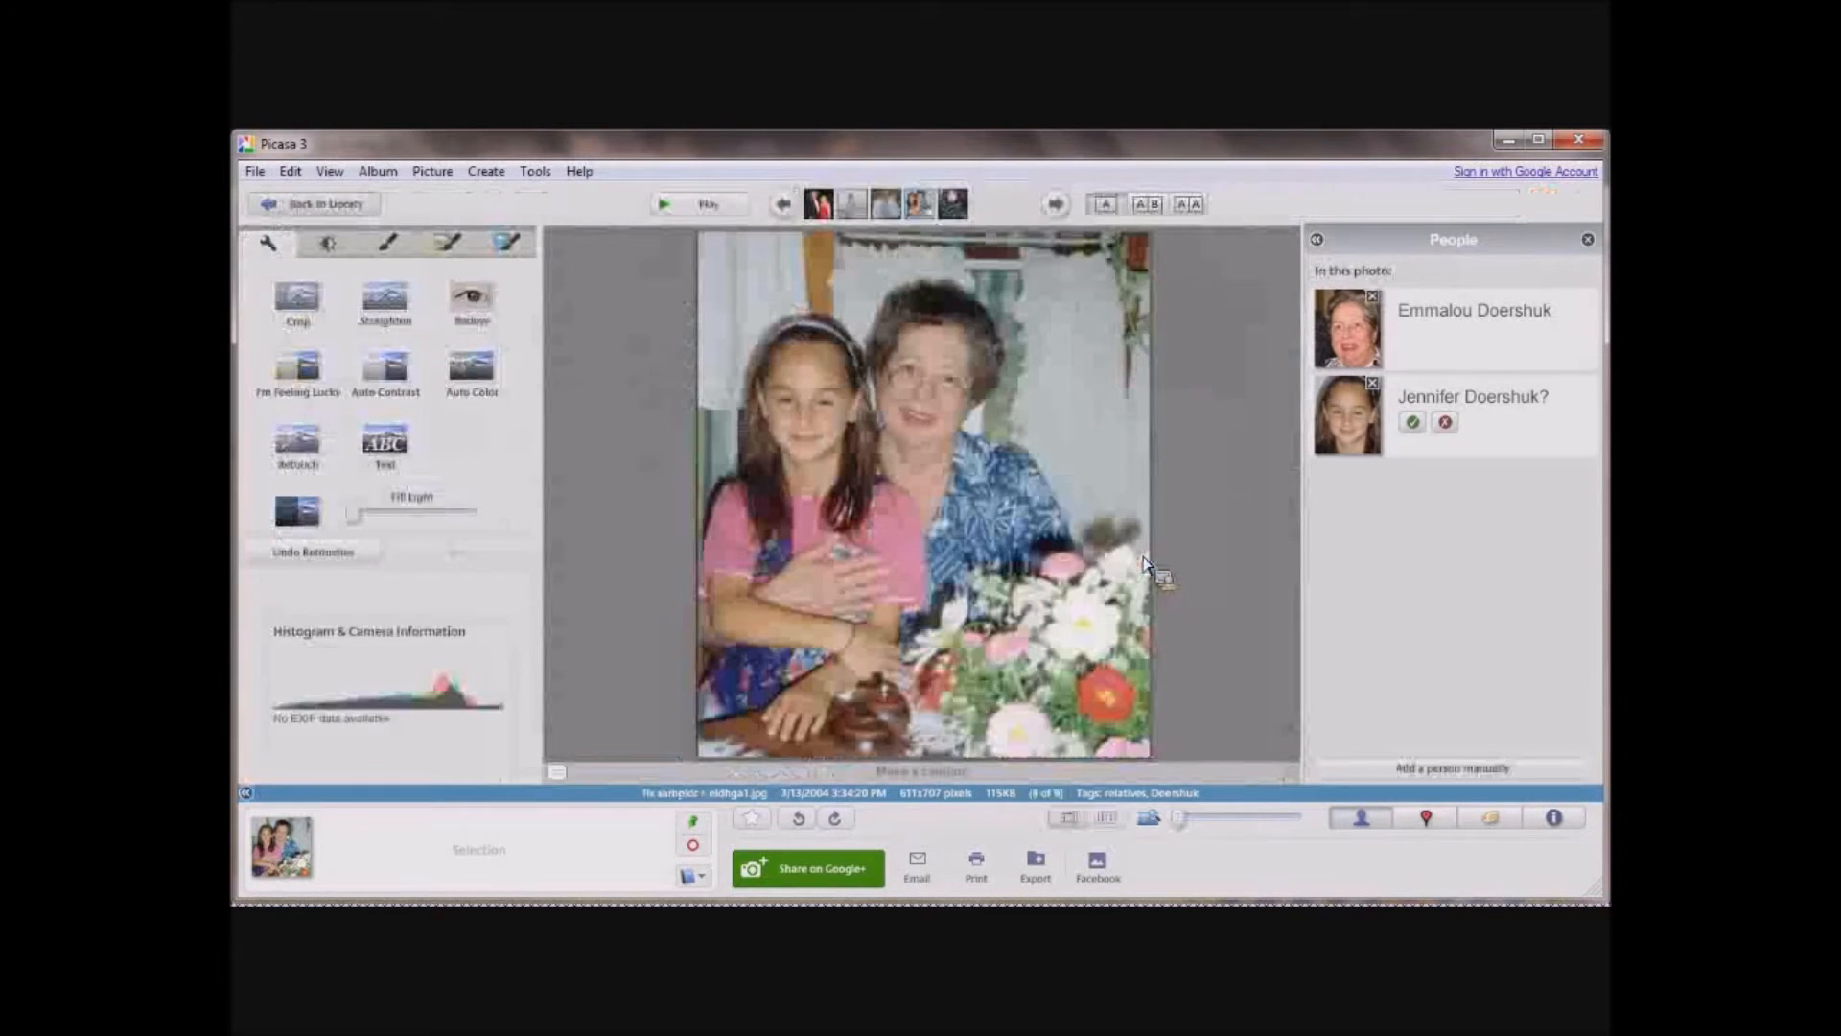
pyautogui.moveTo(959, 427)
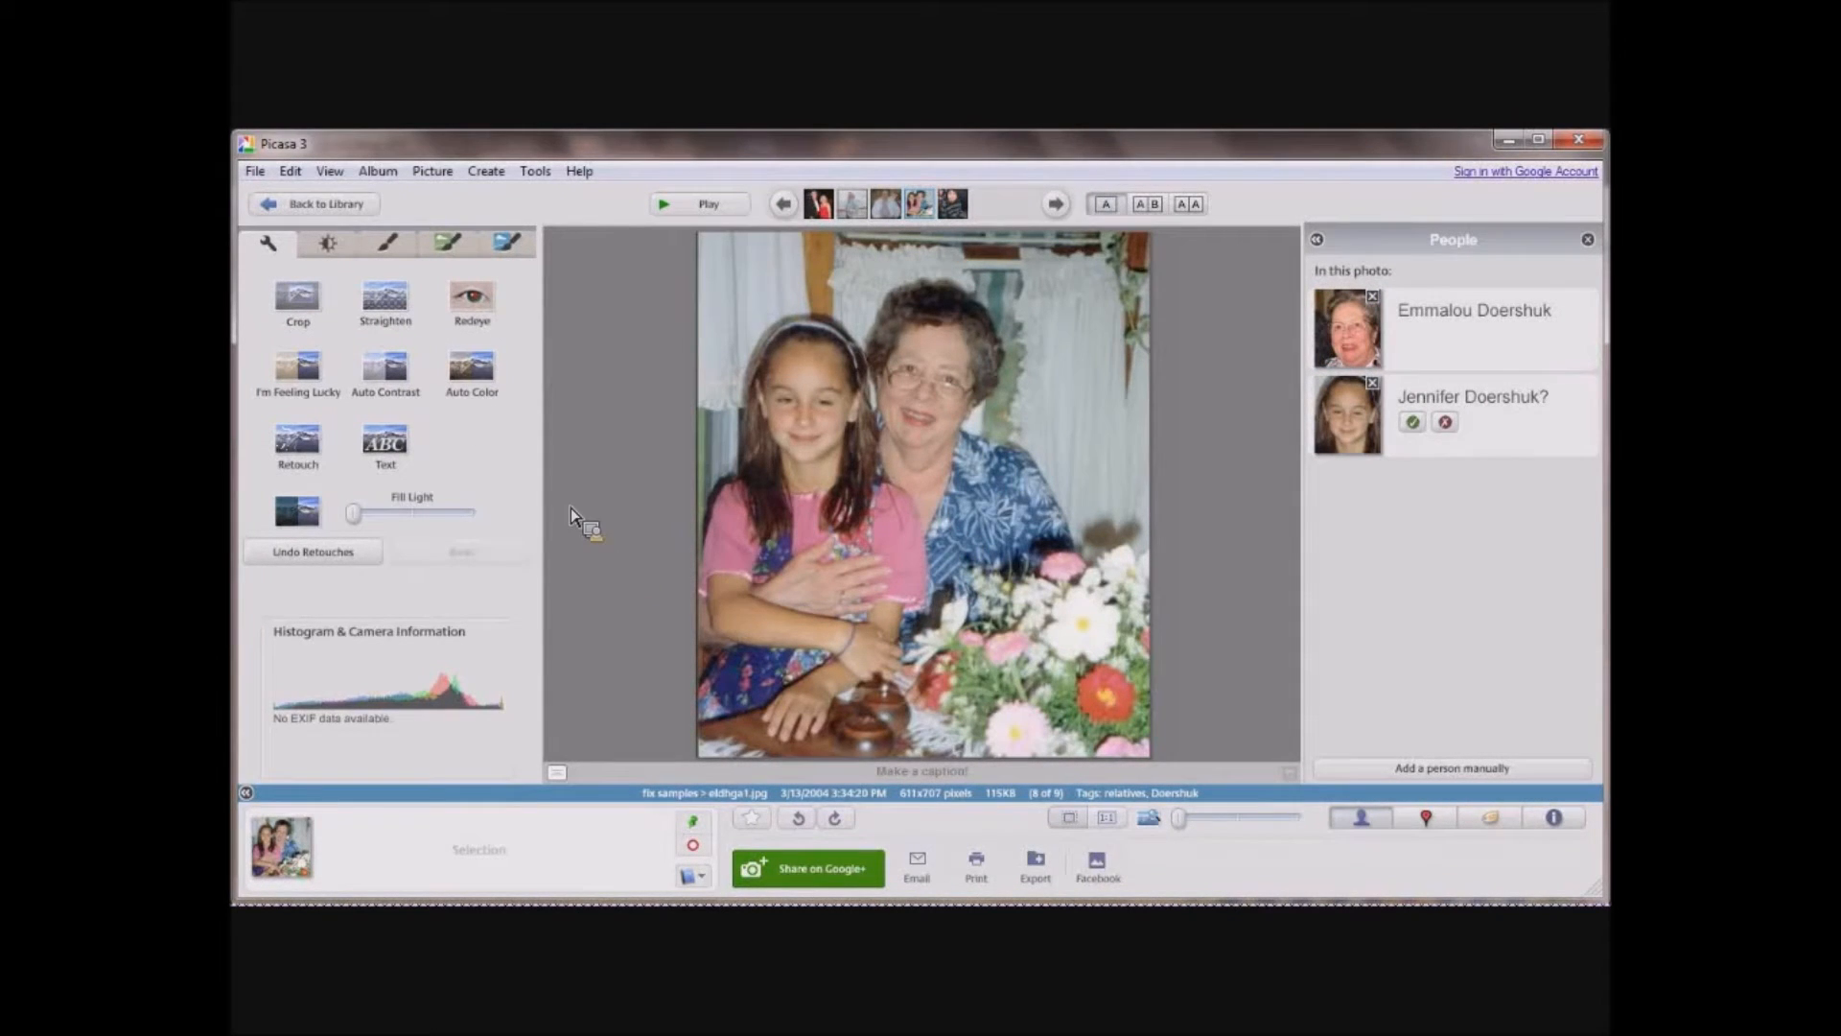
# Tune the photo of the girl and the woman, raising Fill Light to just under half and Highlights to about a quarter.
pyautogui.click(328, 245)
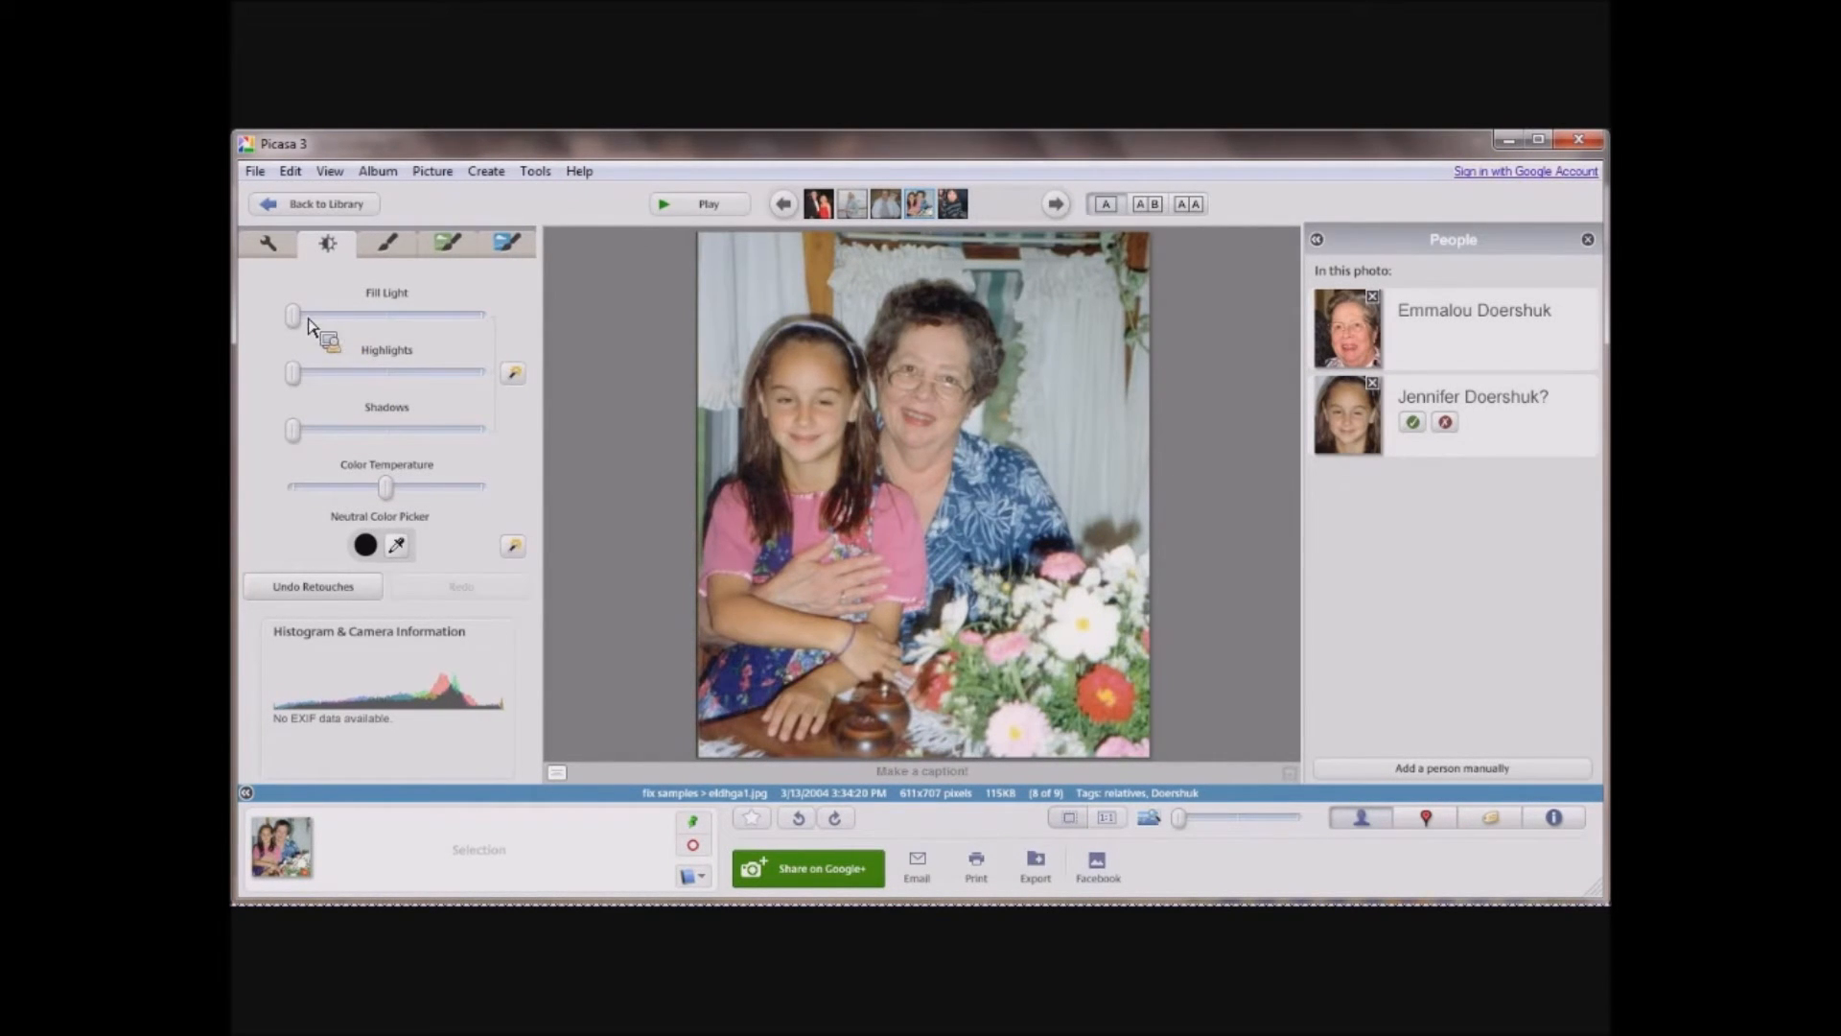
pyautogui.moveTo(293, 315)
pyautogui.mouseDown()
pyautogui.moveTo(399, 316)
pyautogui.moveTo(481, 347)
pyautogui.moveTo(374, 317)
pyautogui.mouseUp()
pyautogui.moveTo(298, 381); pyautogui.dragTo(345, 385)
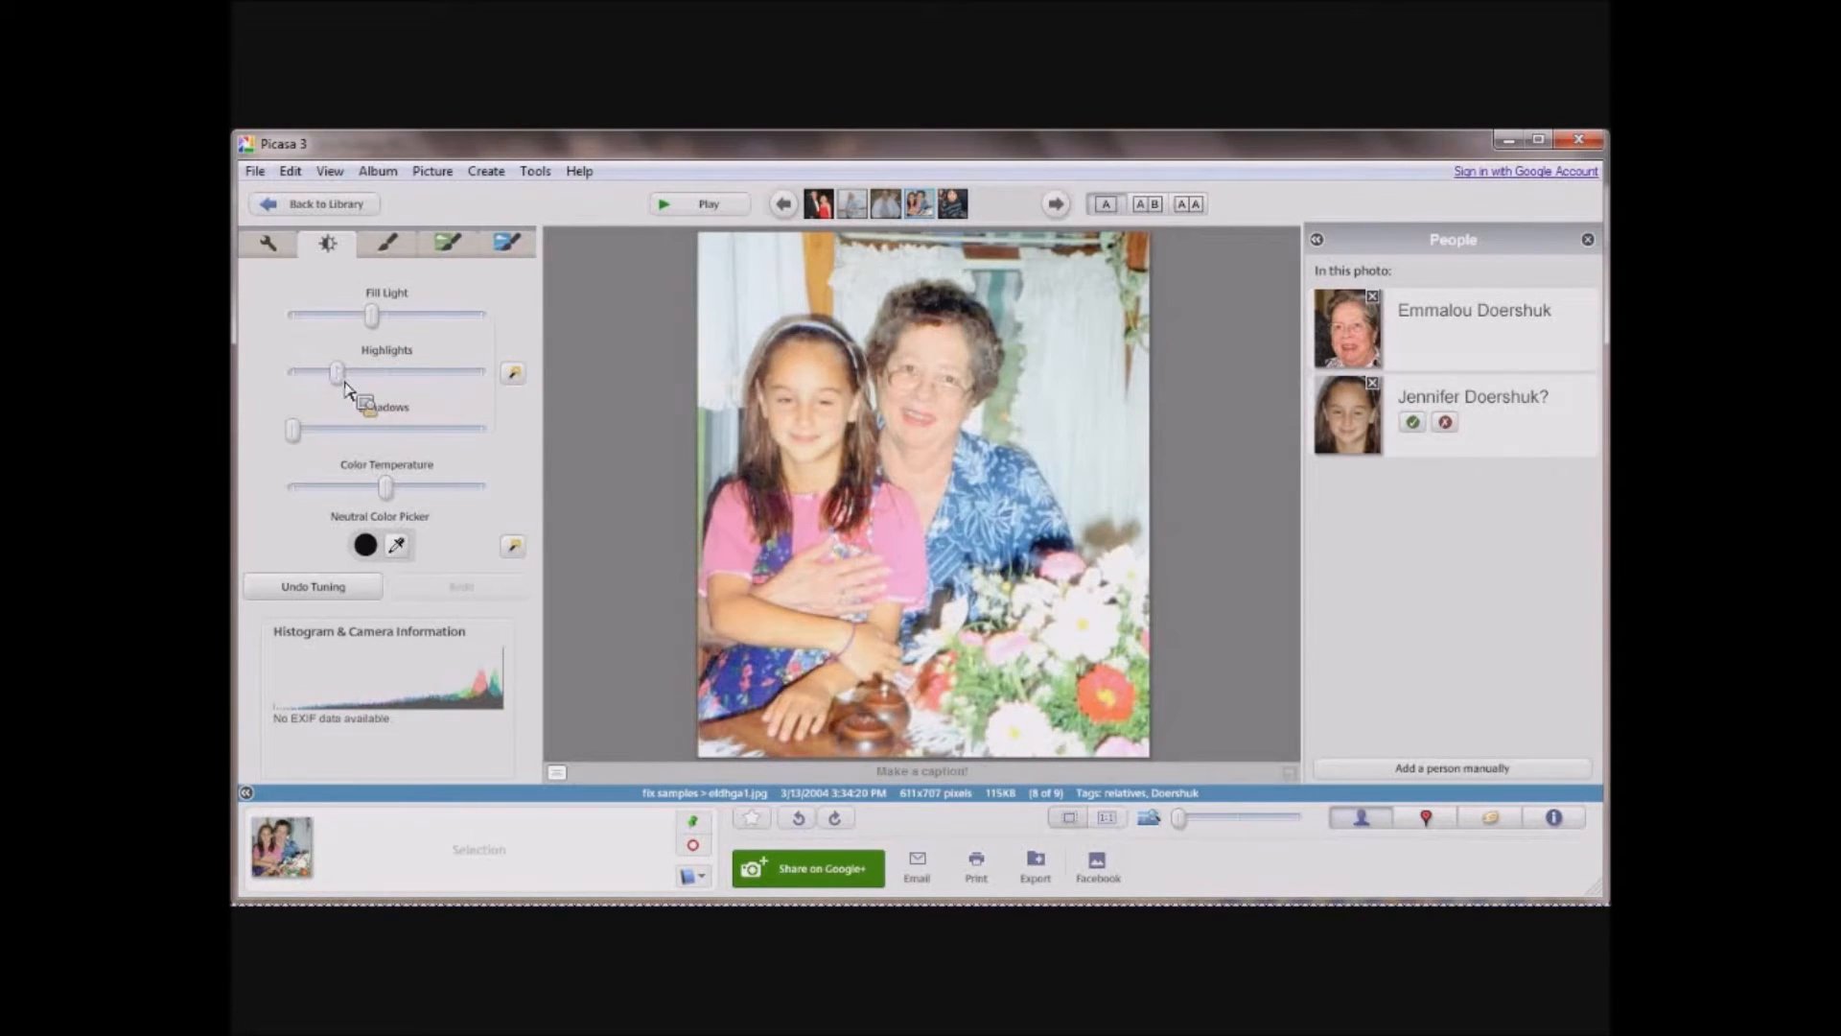
pyautogui.moveTo(386, 493)
pyautogui.mouseDown()
pyautogui.moveTo(333, 497)
pyautogui.moveTo(488, 501)
pyautogui.moveTo(393, 495)
pyautogui.mouseUp()
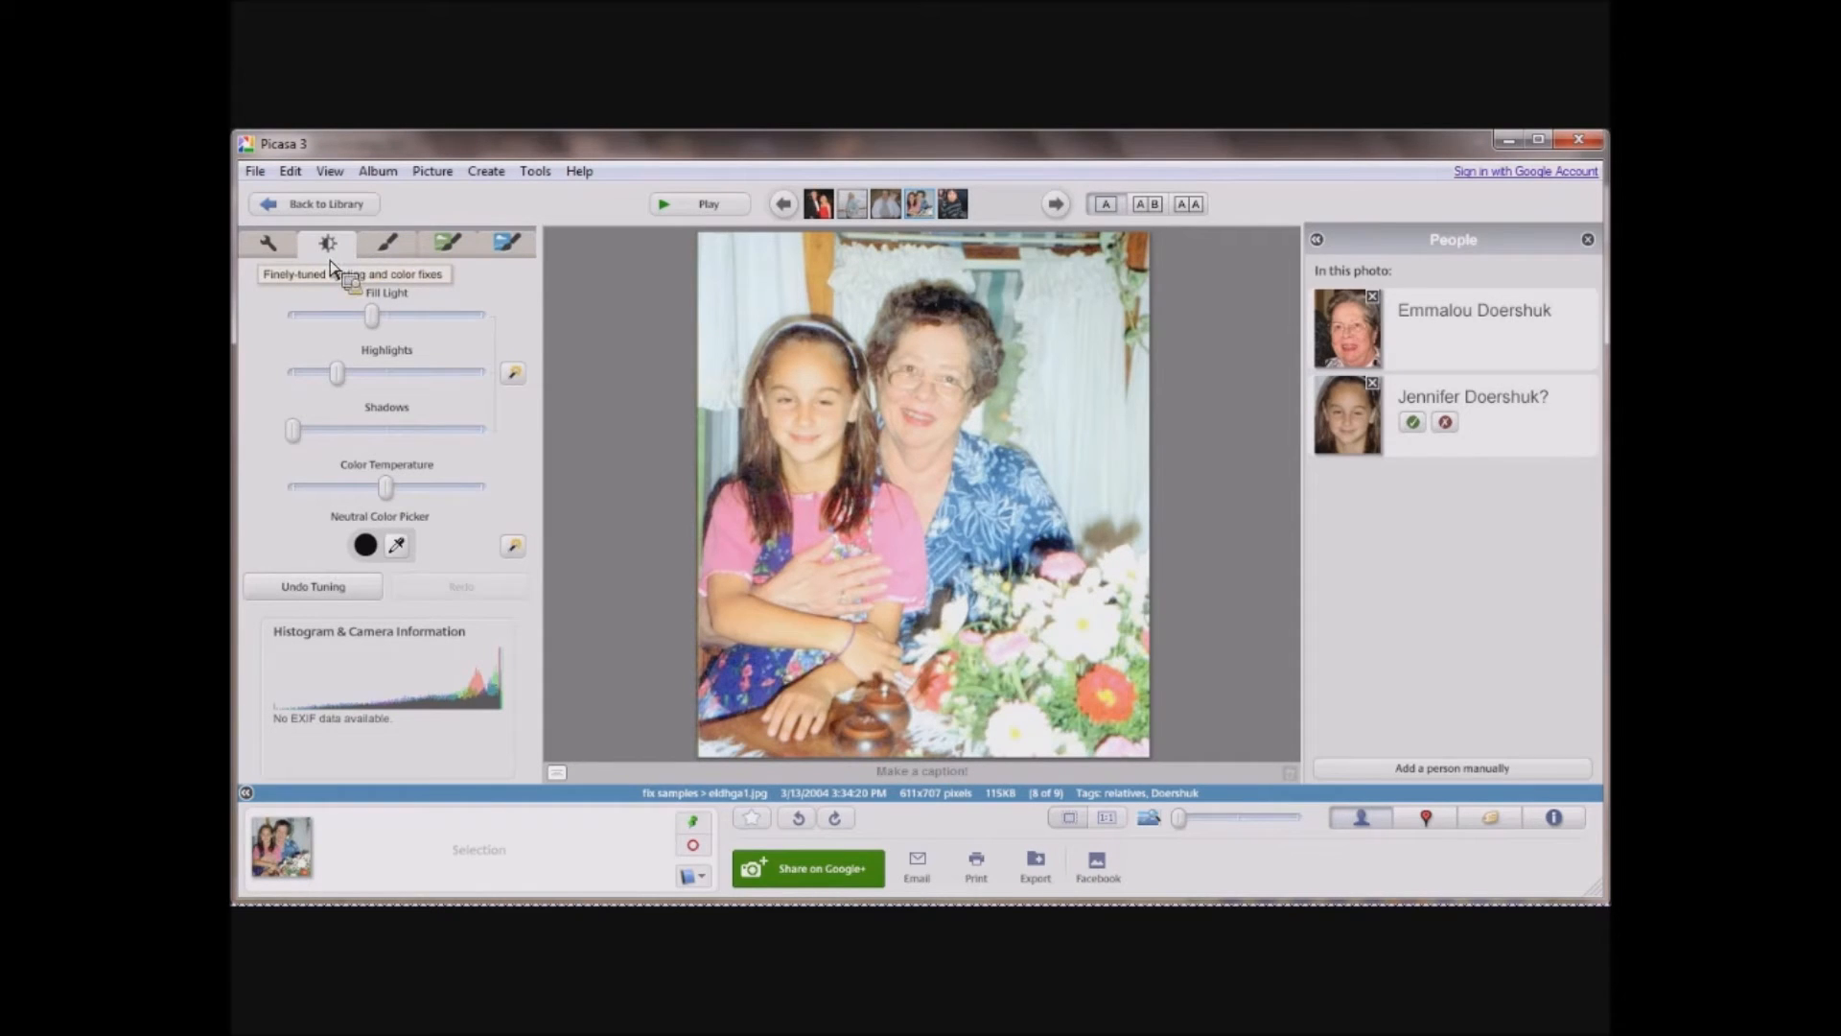
# Try the B&W effect on the photo of the girl and the woman, and undo it.
pyautogui.click(387, 248)
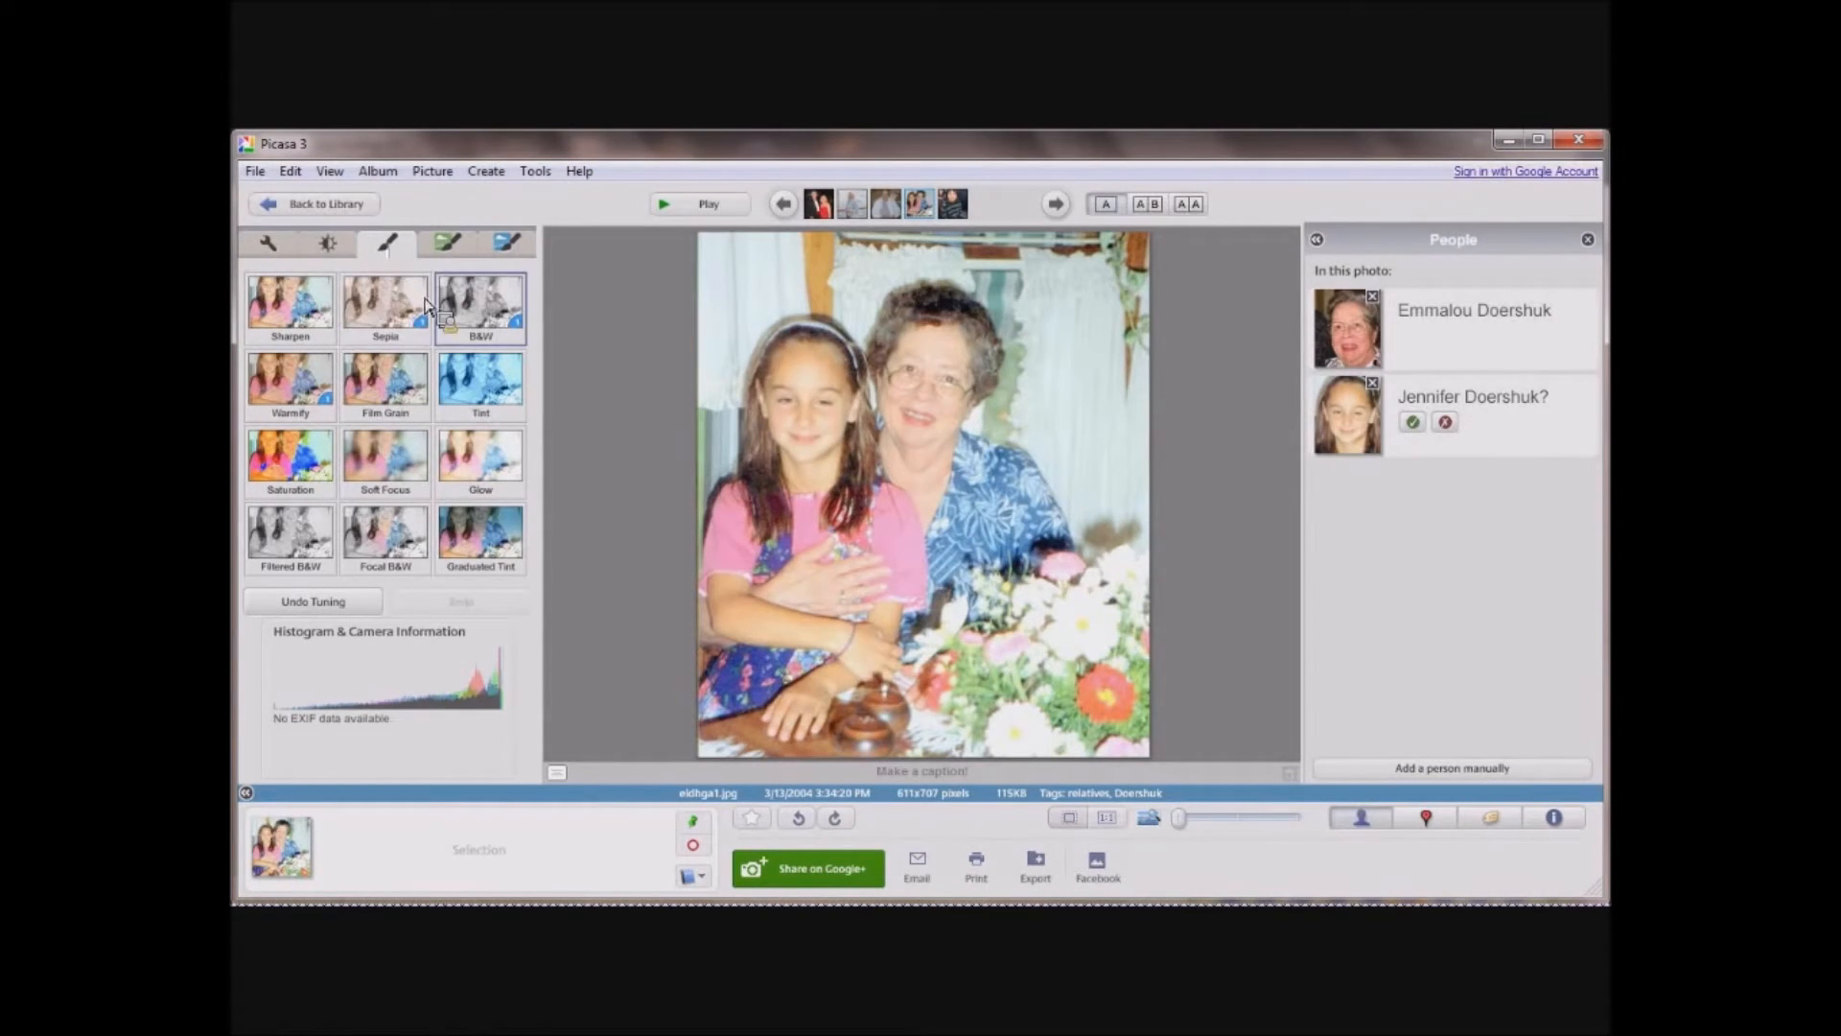
pyautogui.click(477, 305)
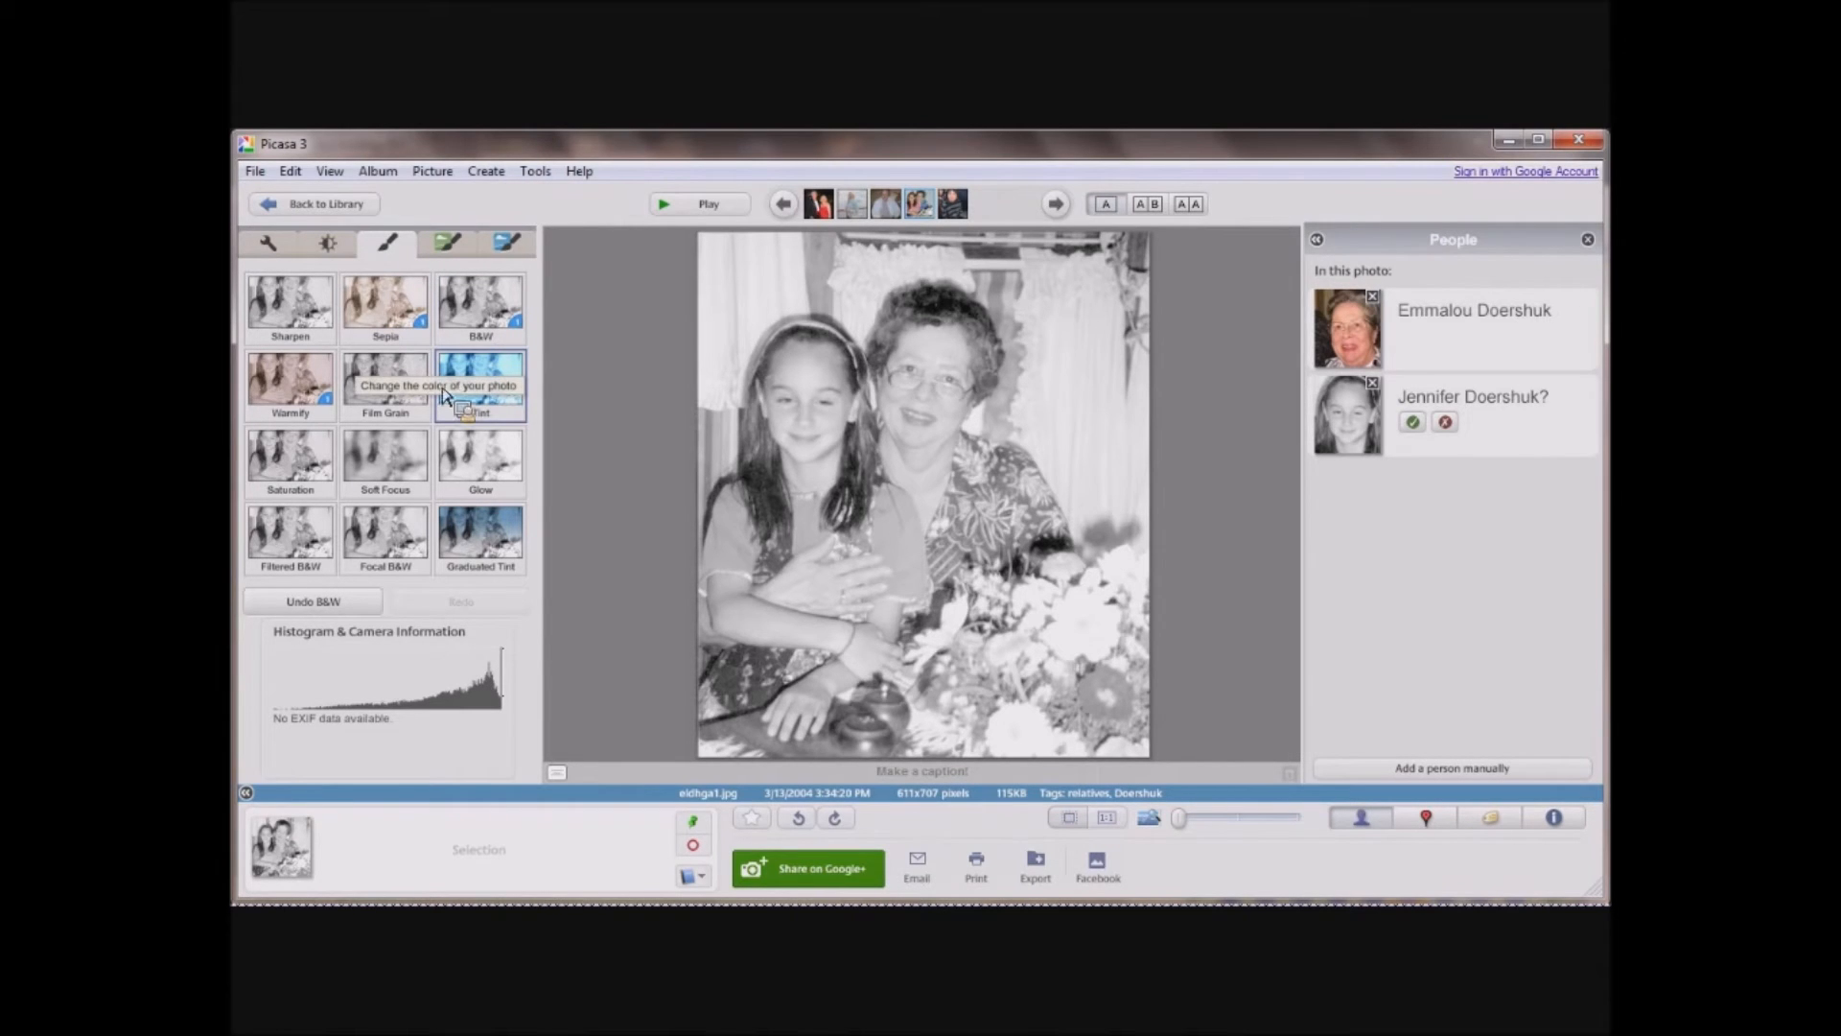
pyautogui.click(319, 604)
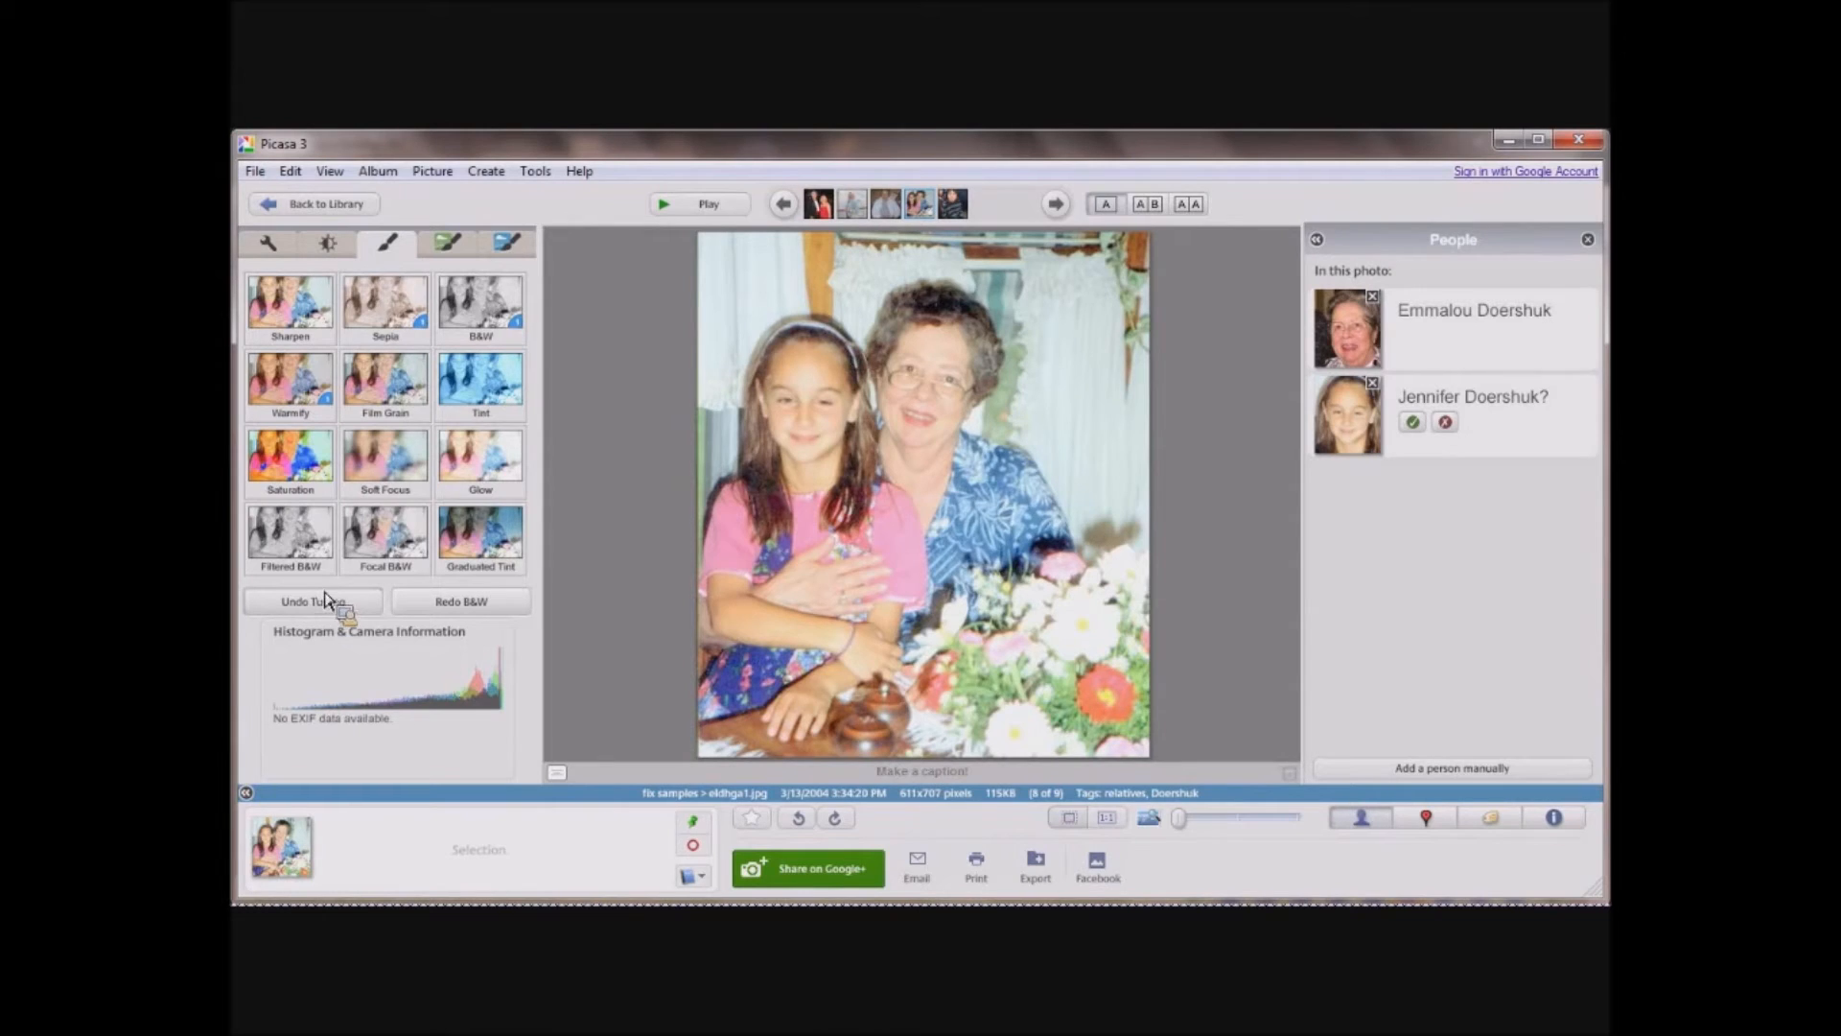
# Look through the two further sets of image effects and preview Pencil Sketch on the photo without applying it.
pyautogui.click(449, 251)
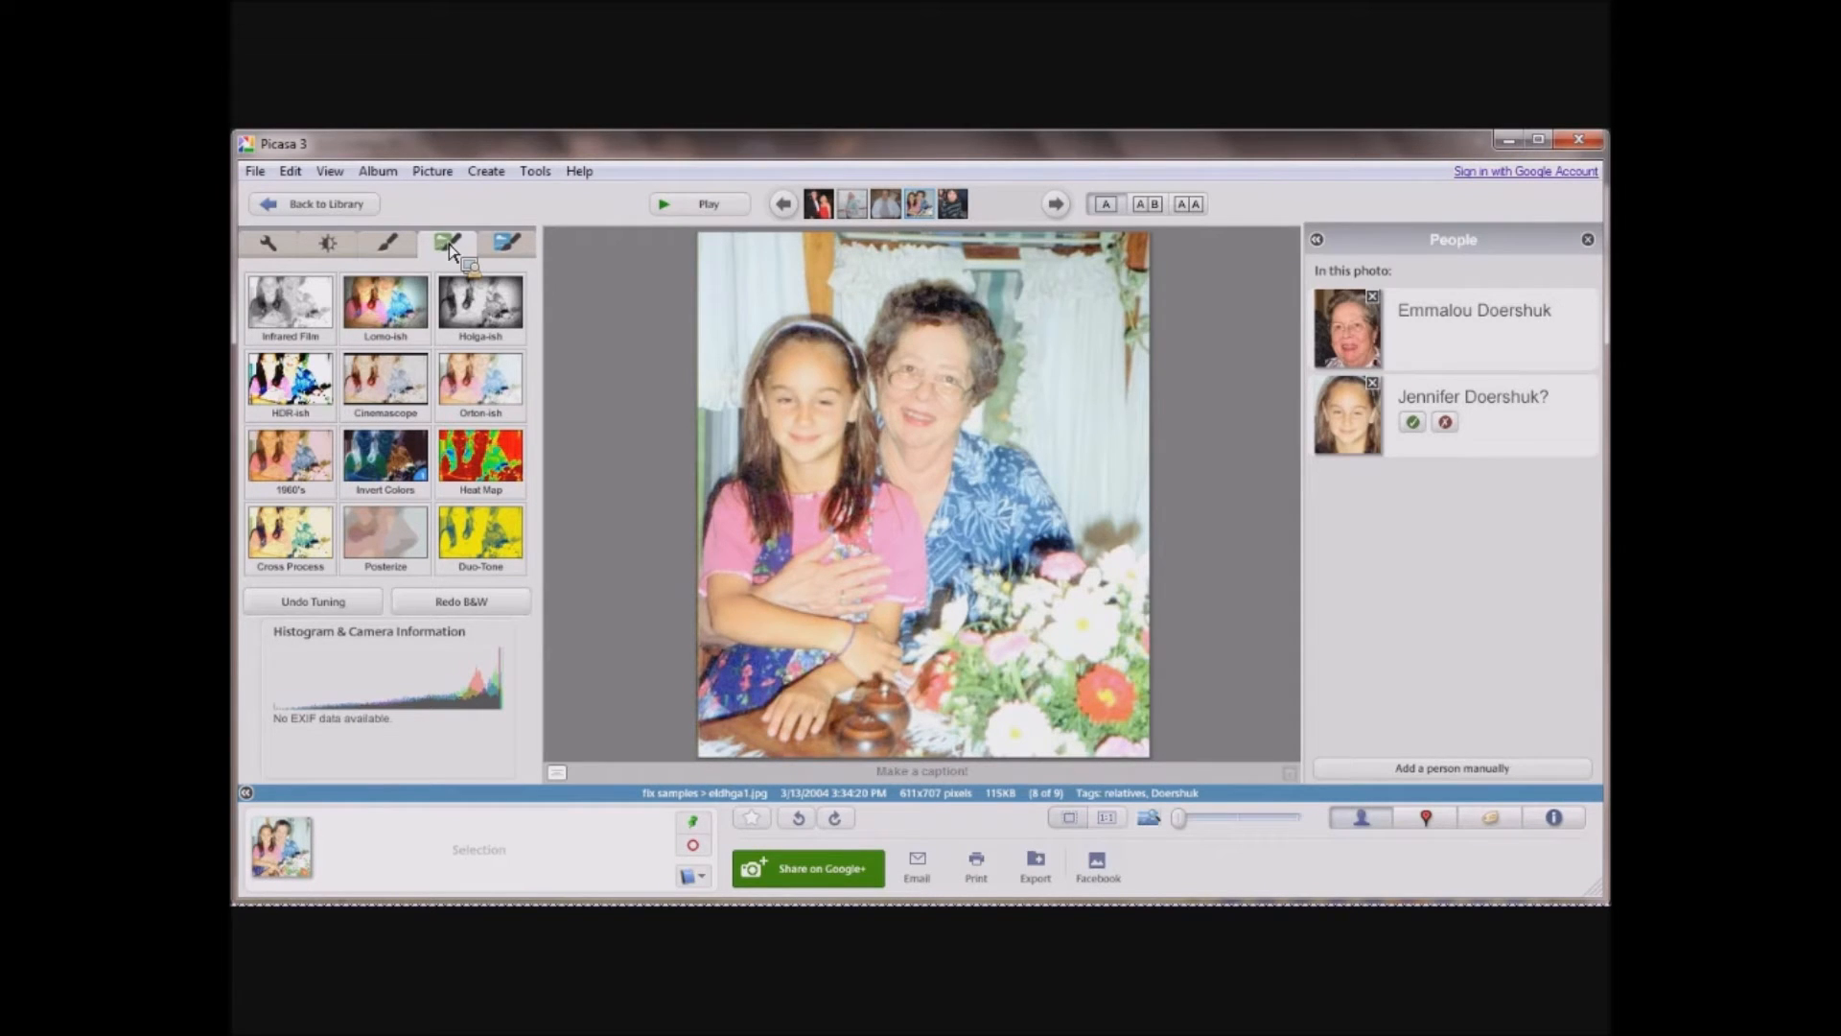
pyautogui.click(517, 256)
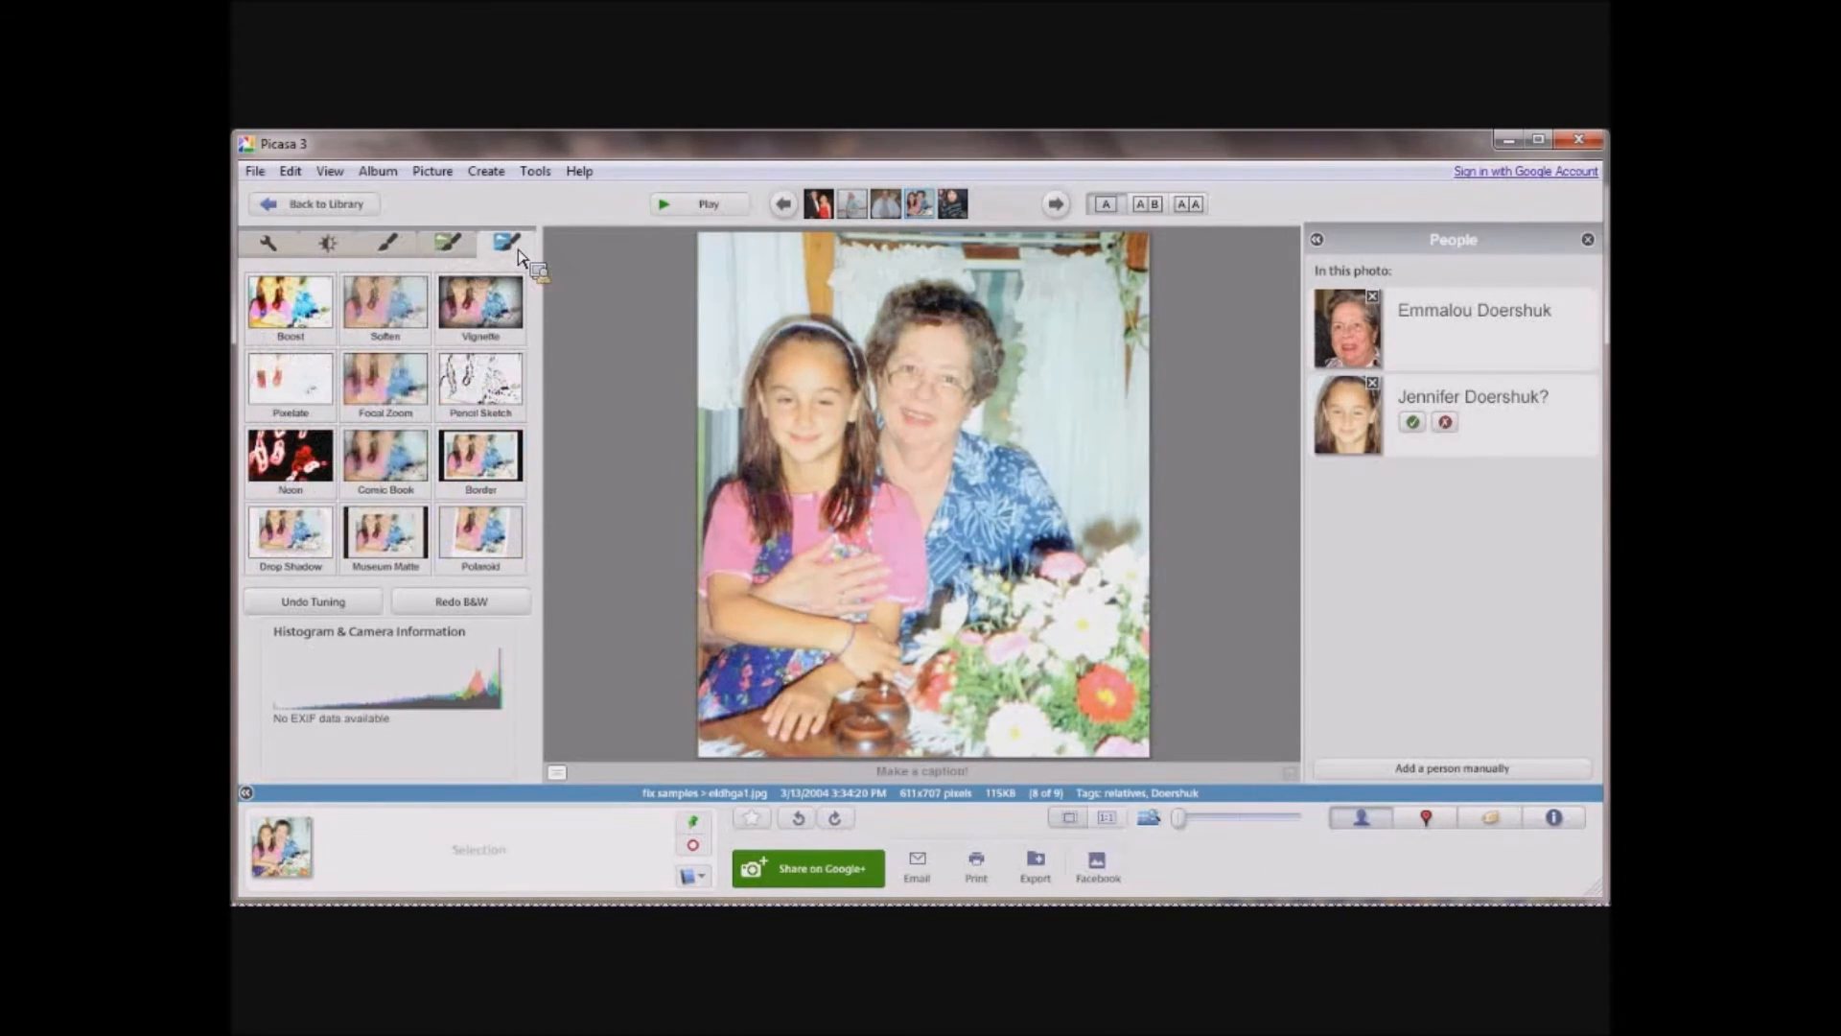
pyautogui.click(481, 378)
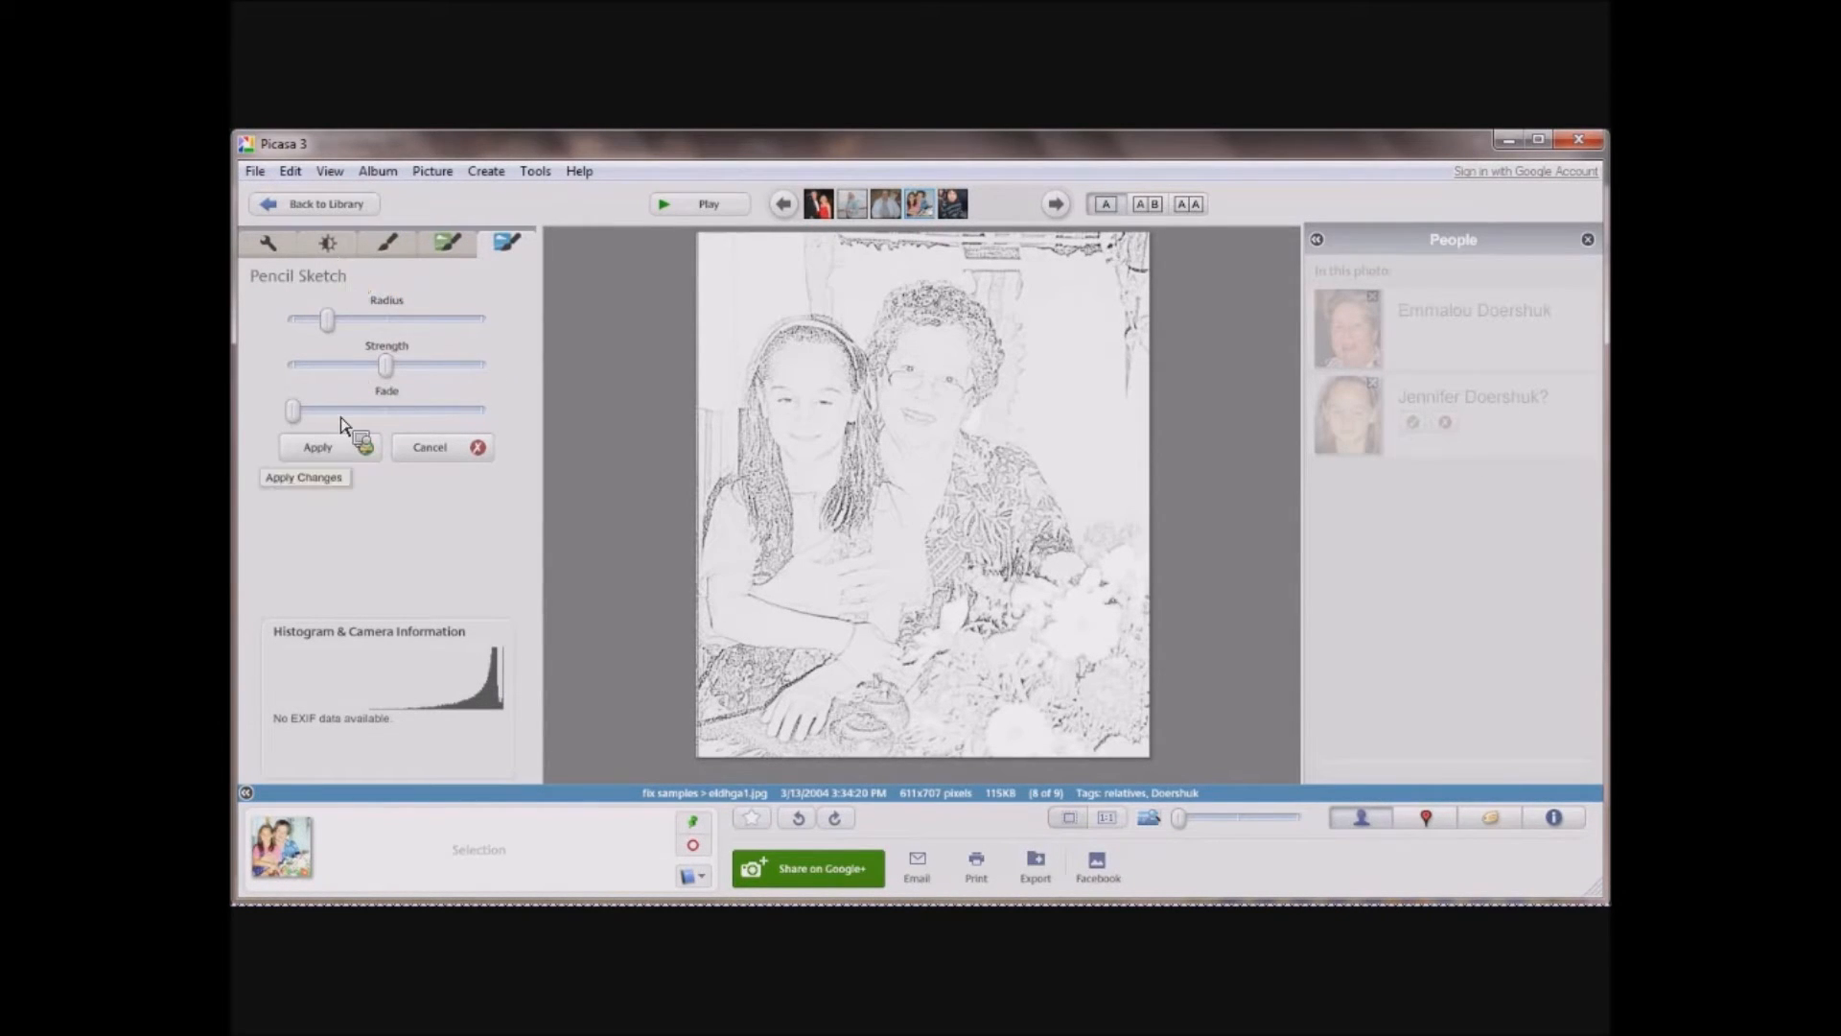
pyautogui.click(428, 462)
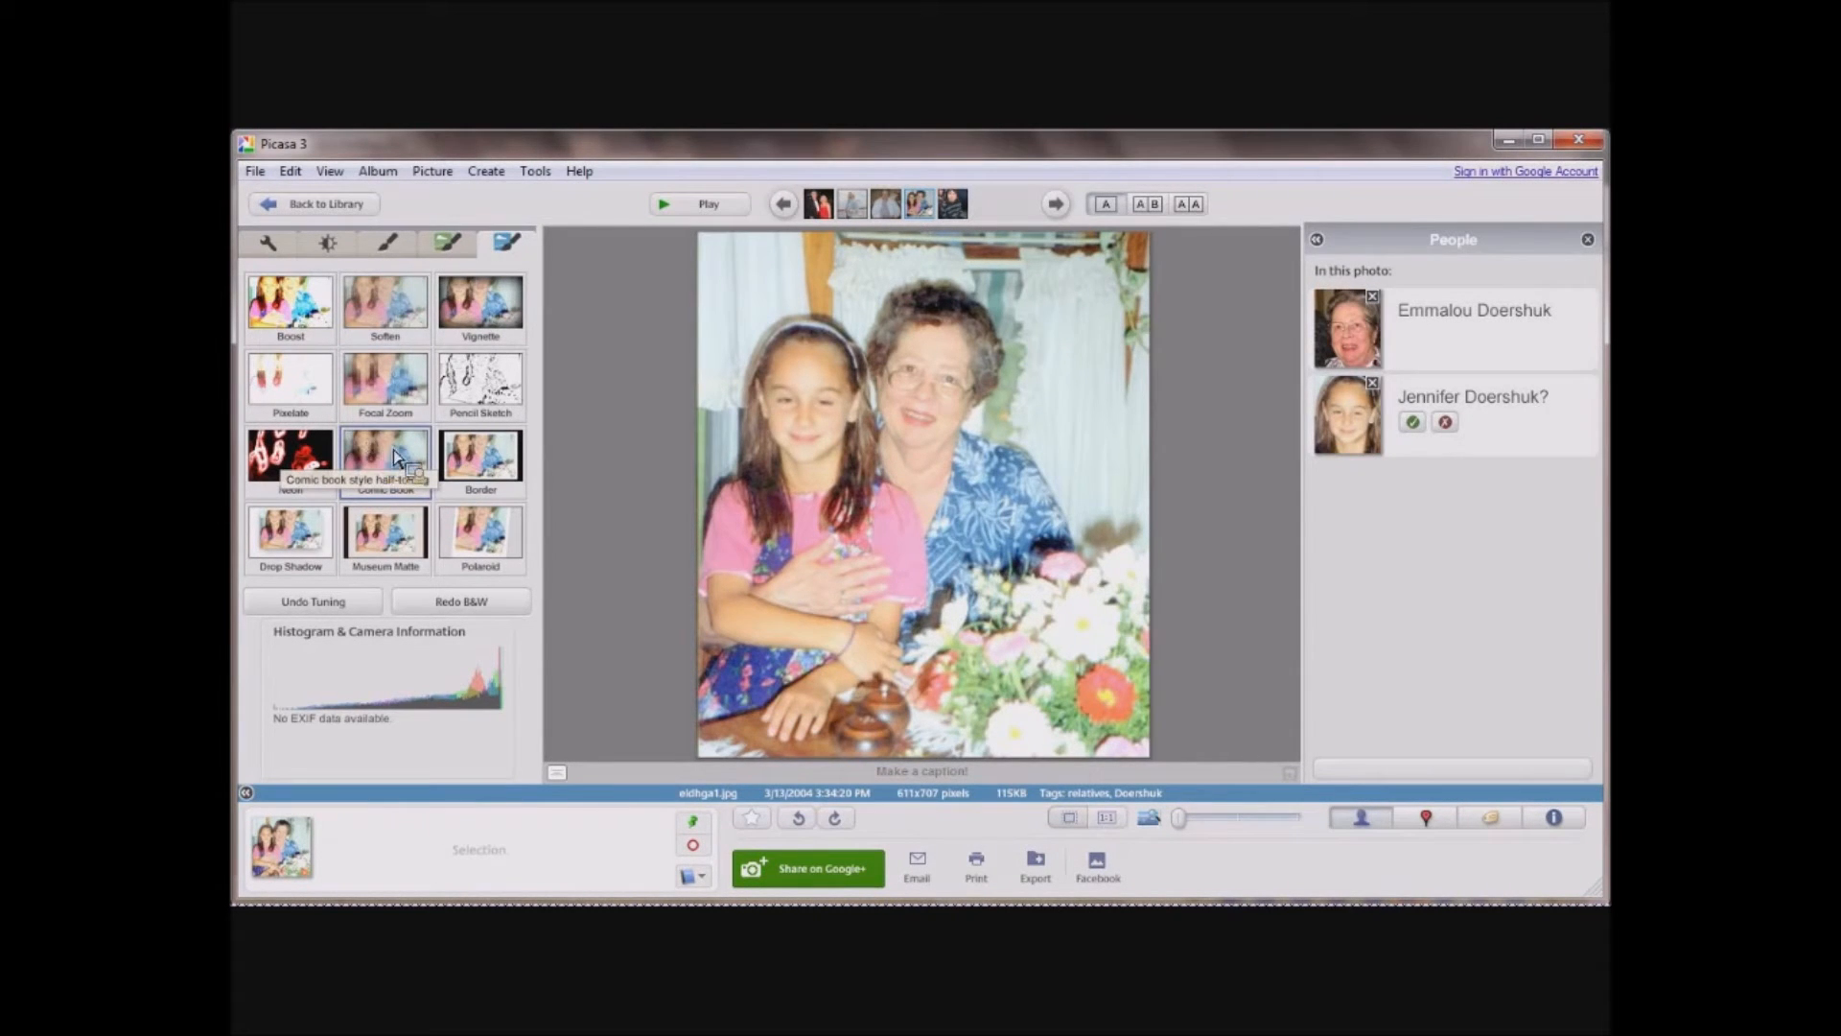
# Return to the library, check the program's version information and close it.
pyautogui.click(320, 207)
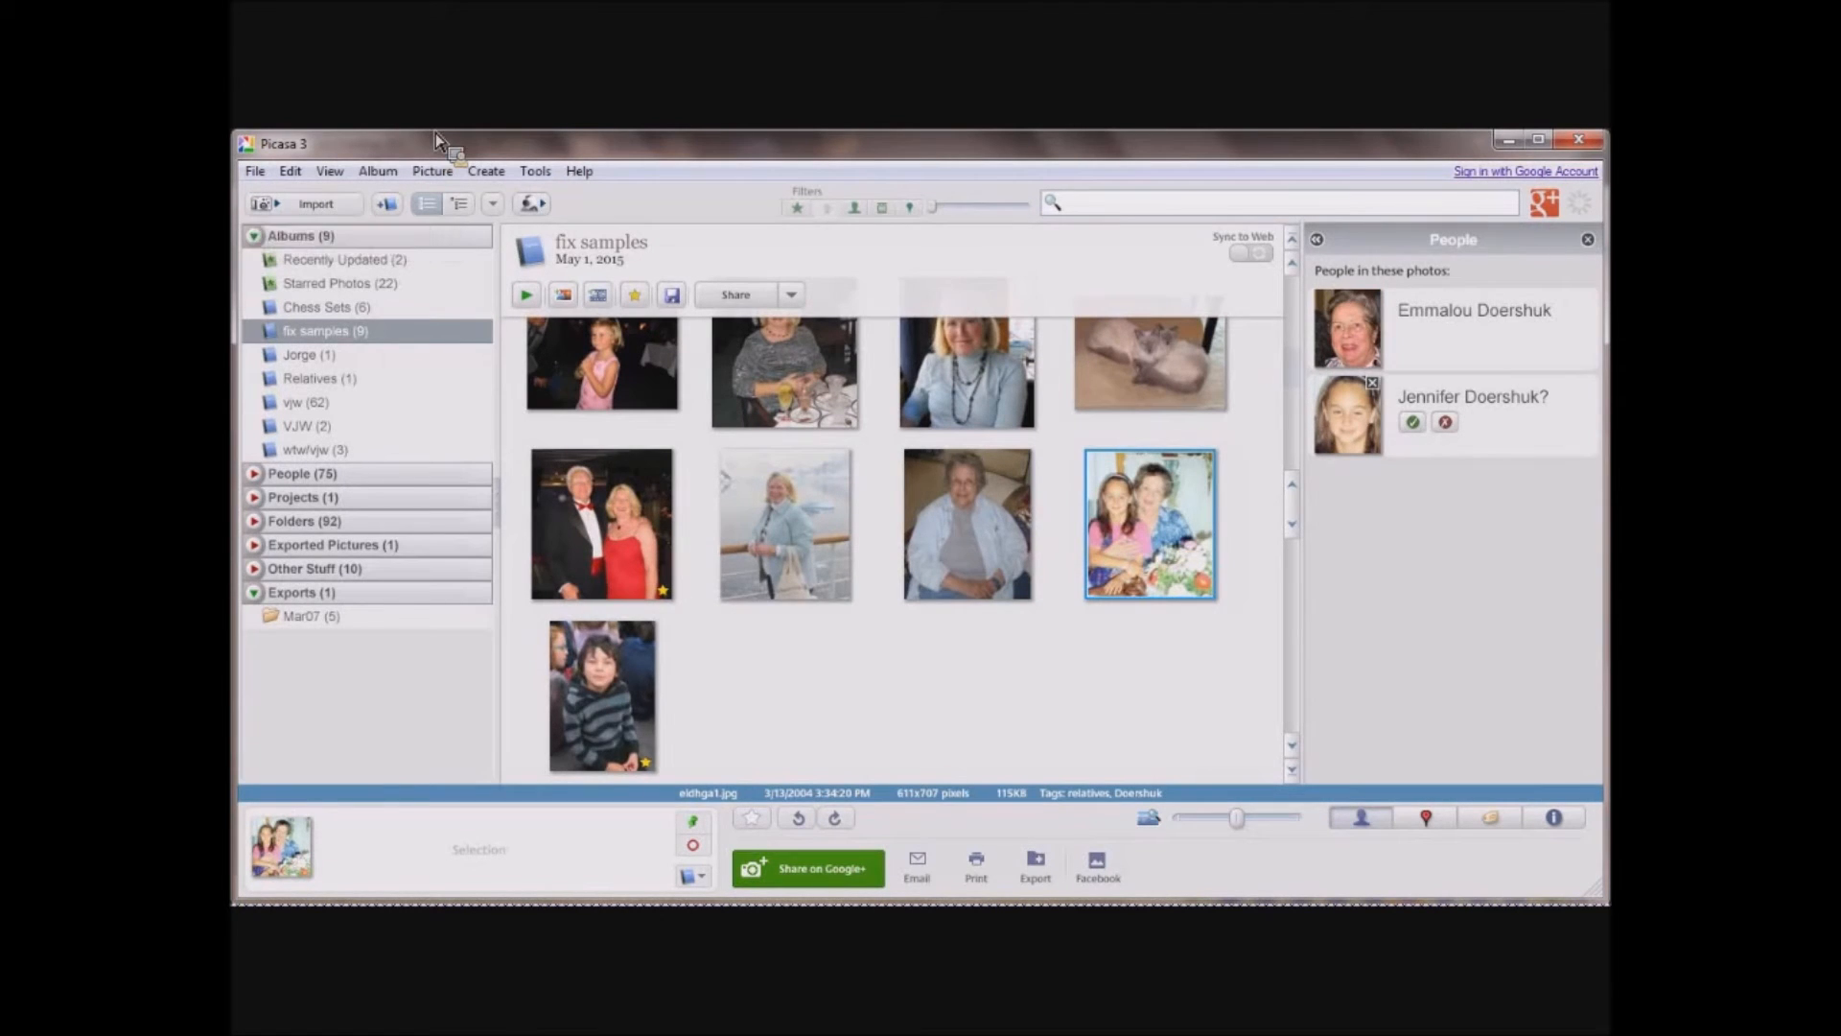
pyautogui.click(579, 172)
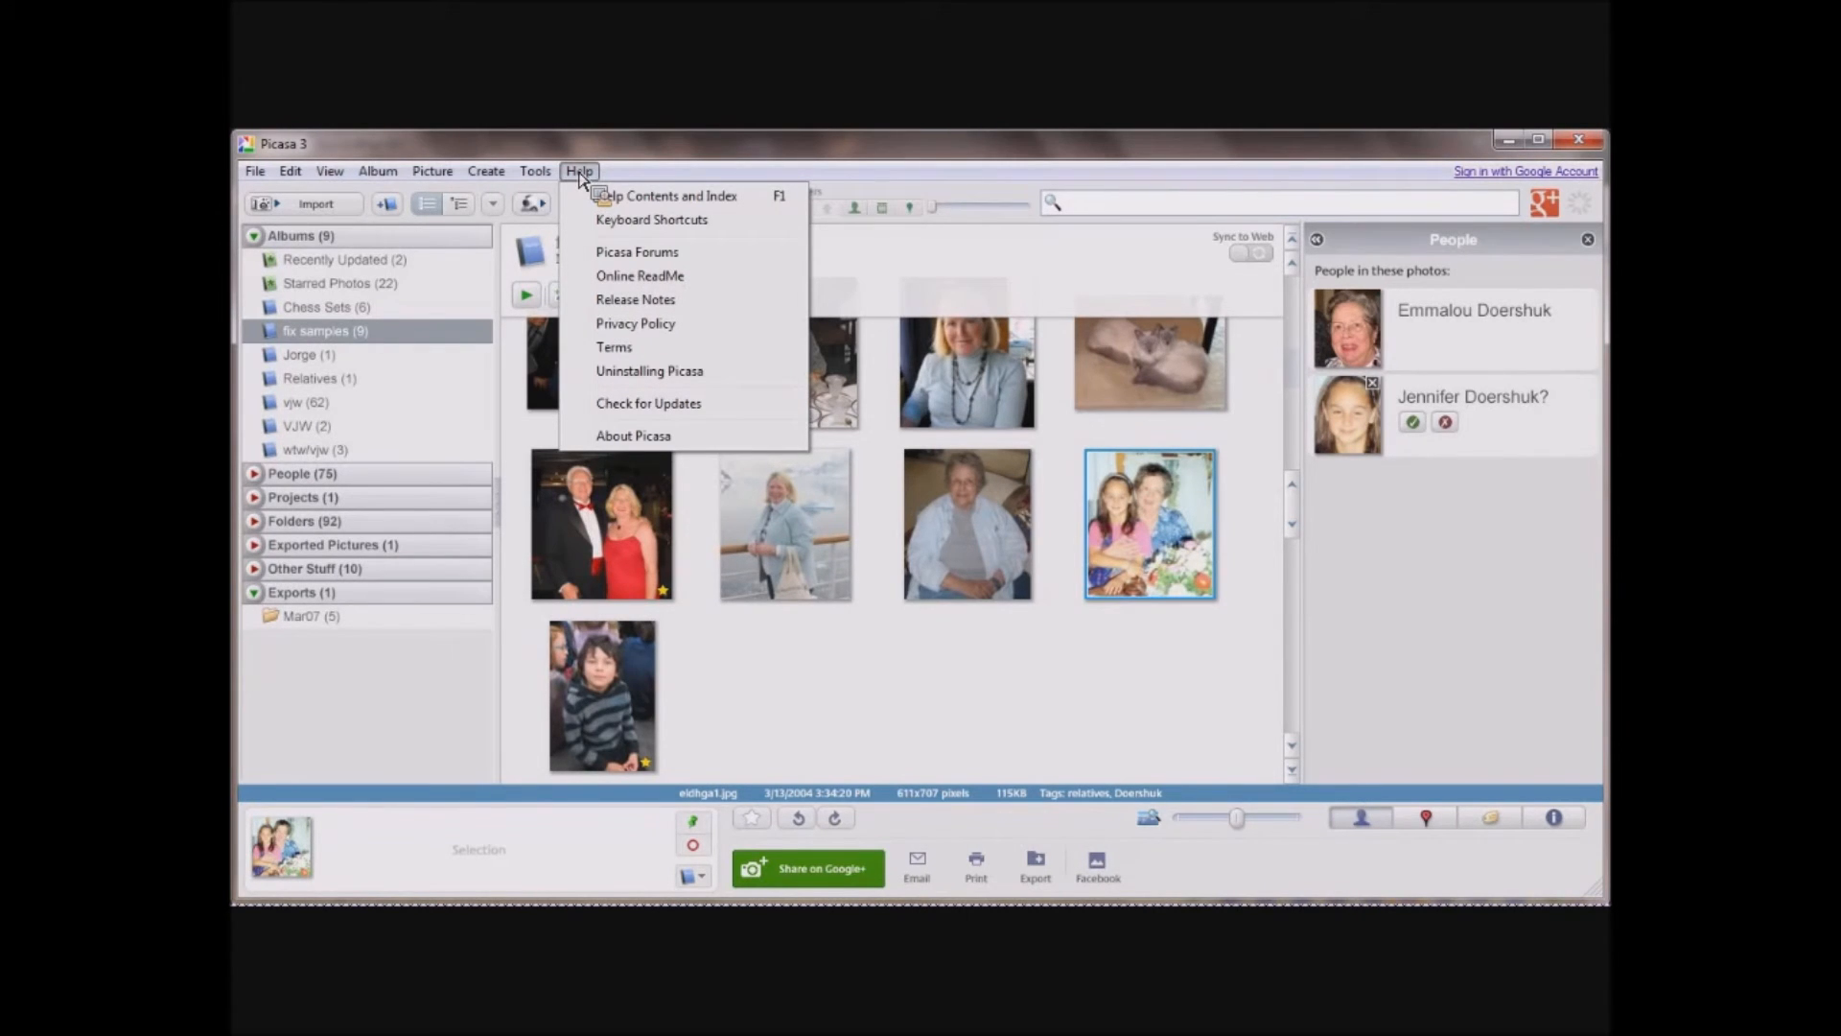
pyautogui.click(608, 438)
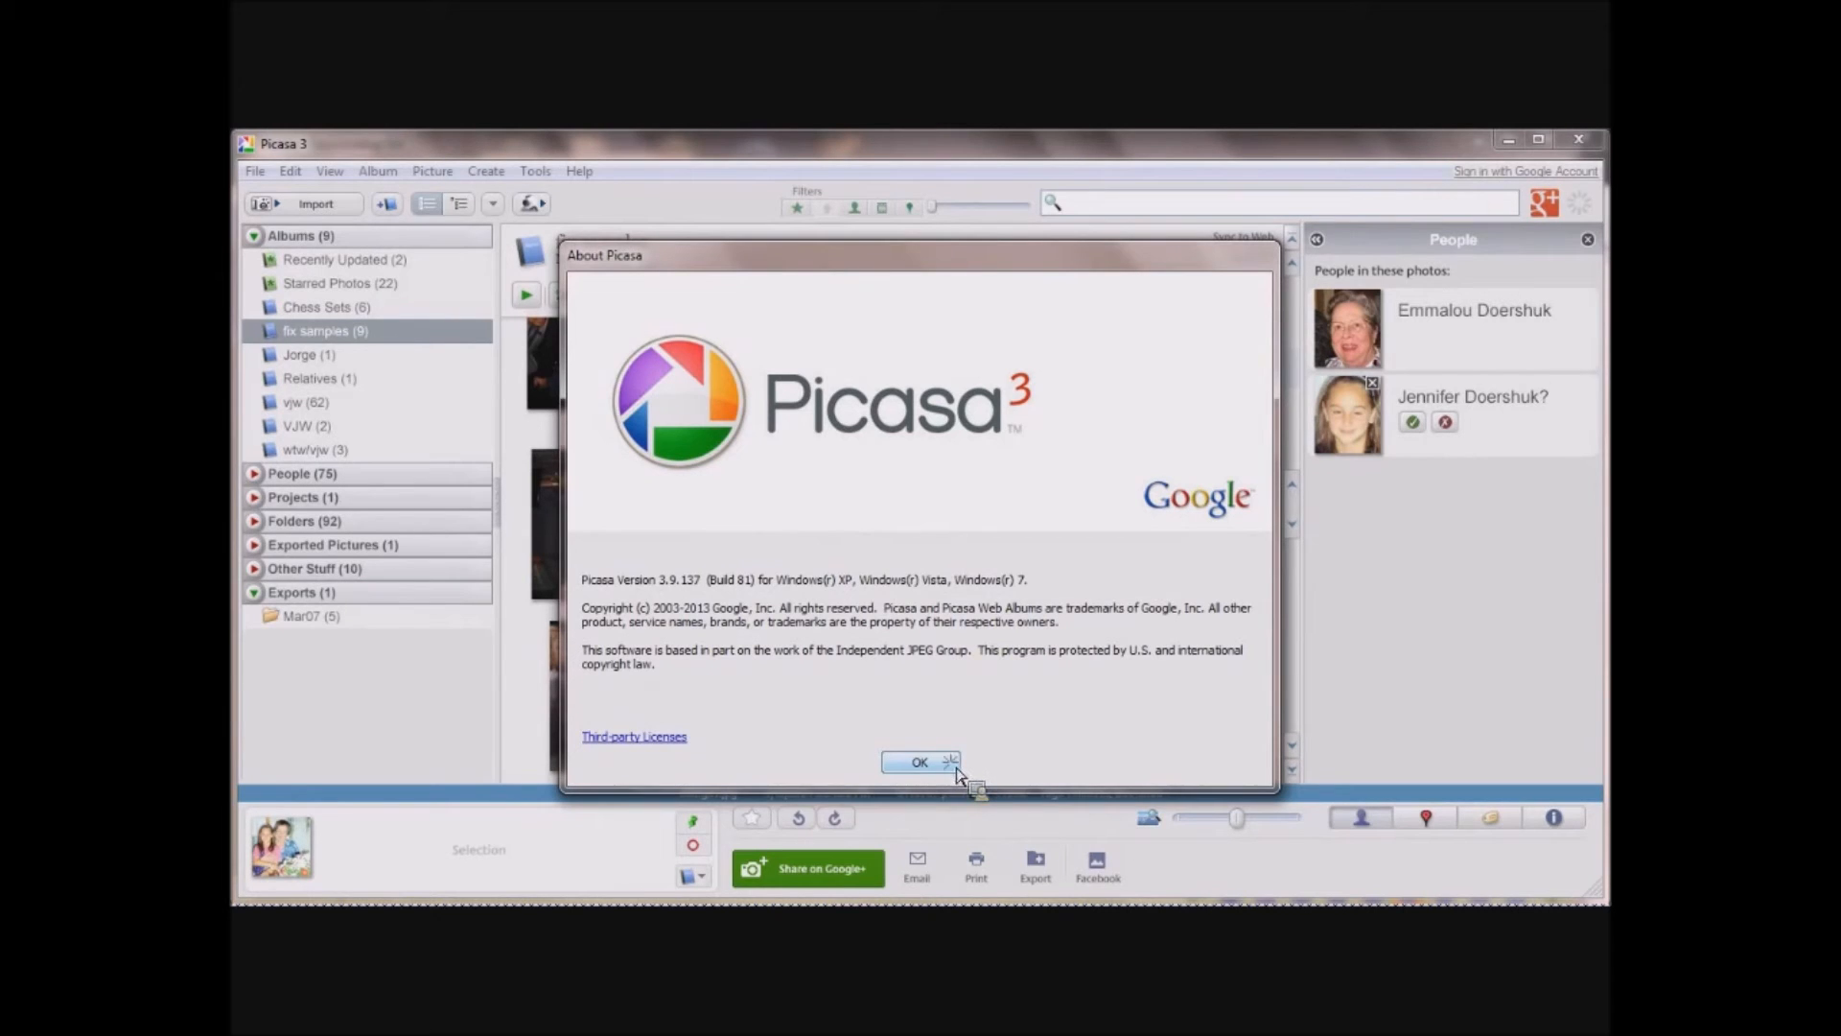
pyautogui.click(943, 762)
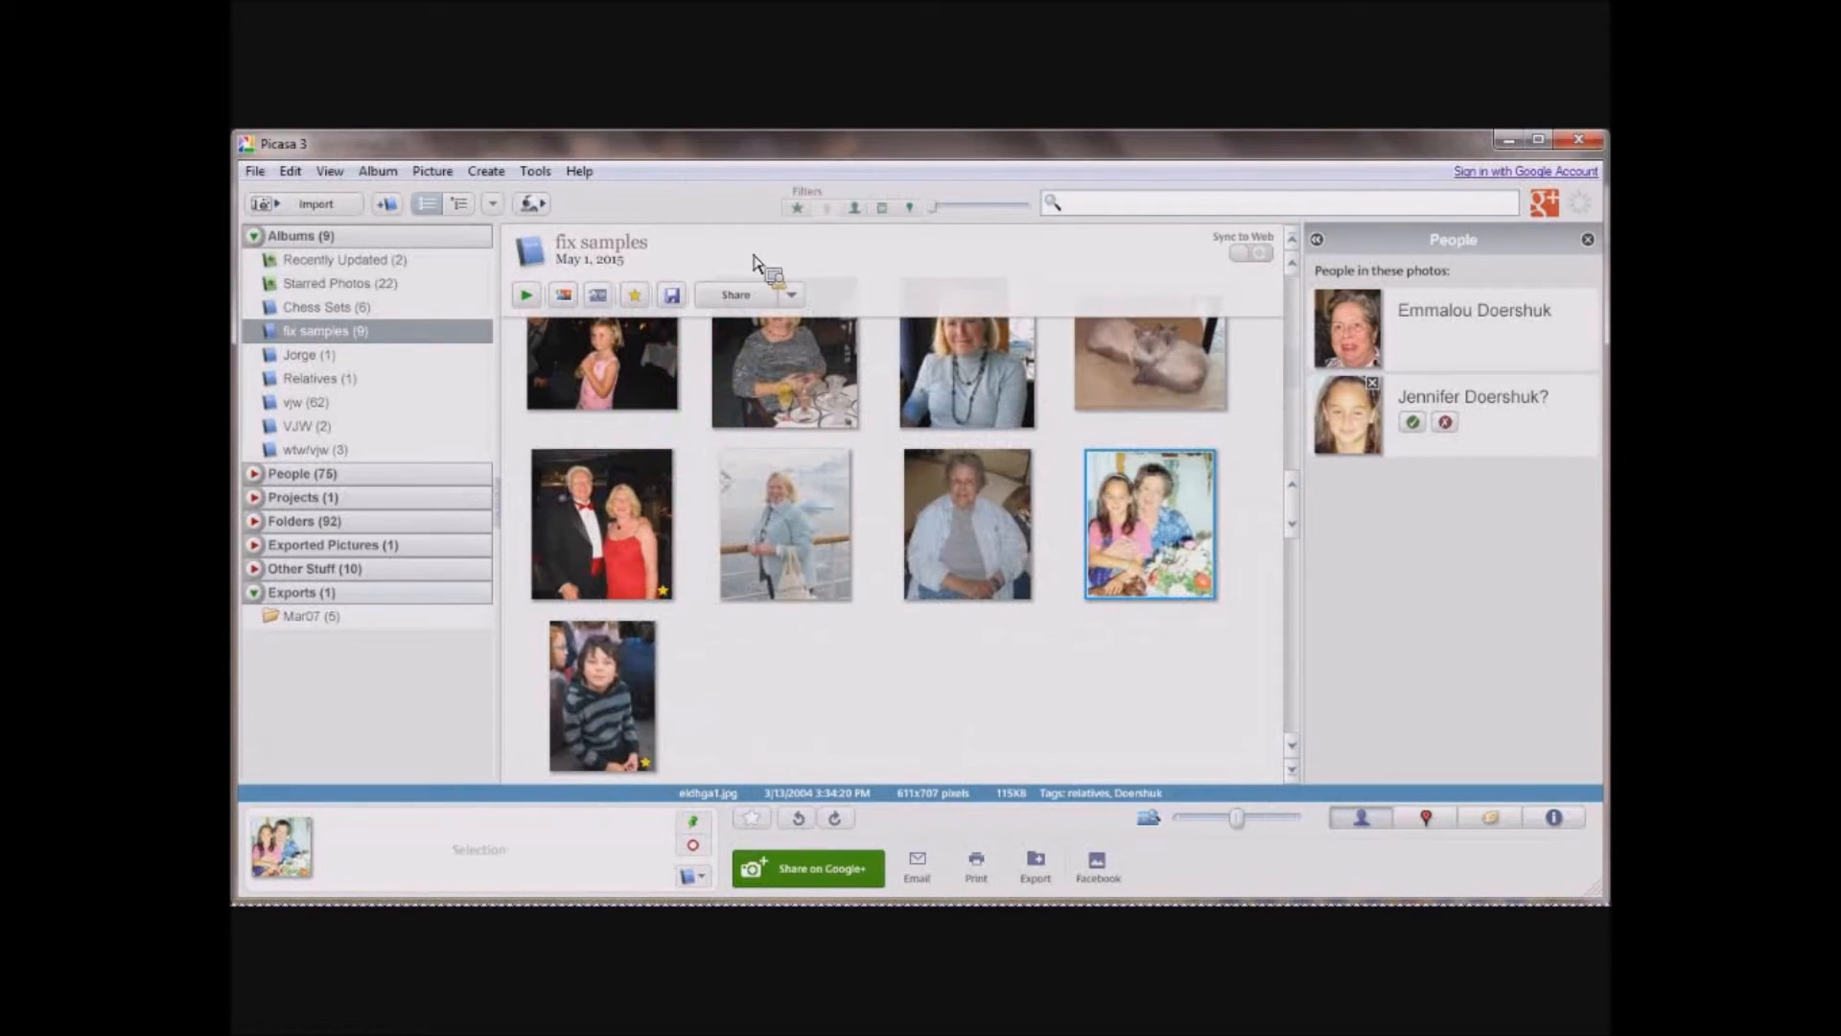
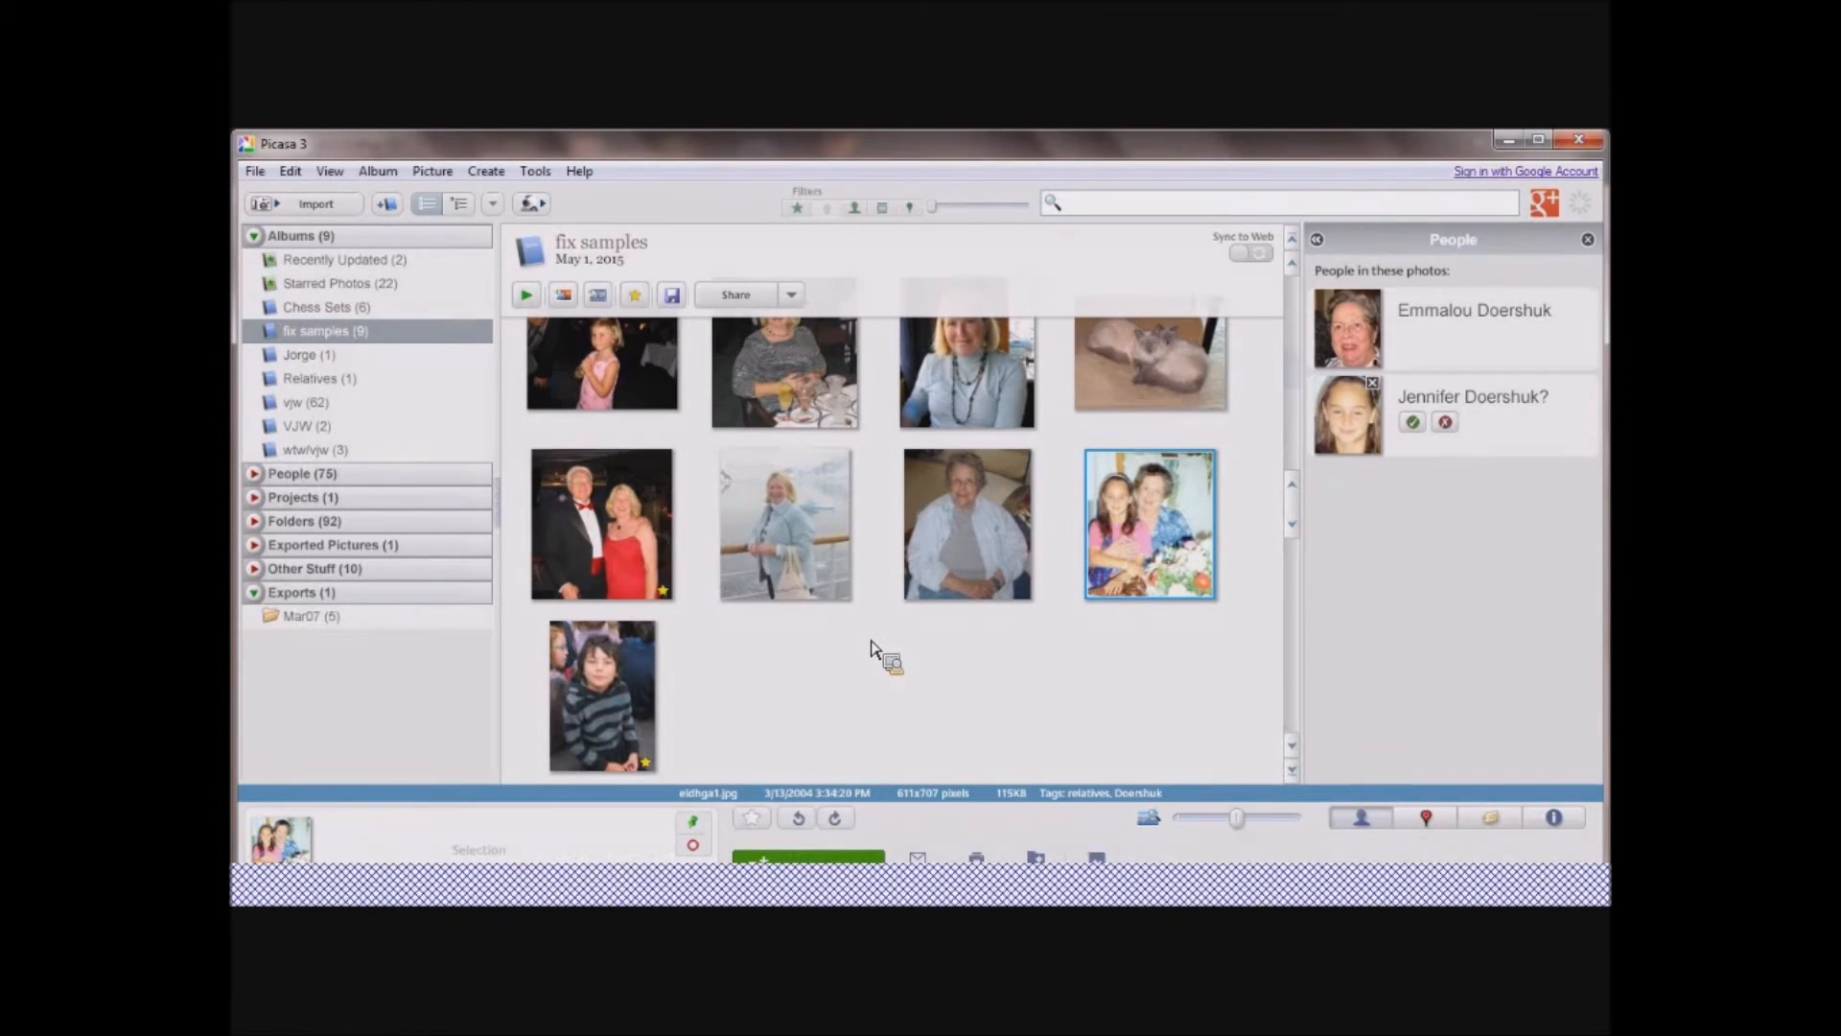
# Open the photo of the woman at the ship's railing for editing and show the commonly needed fixes.
pyautogui.scroll(2, 888, 646)
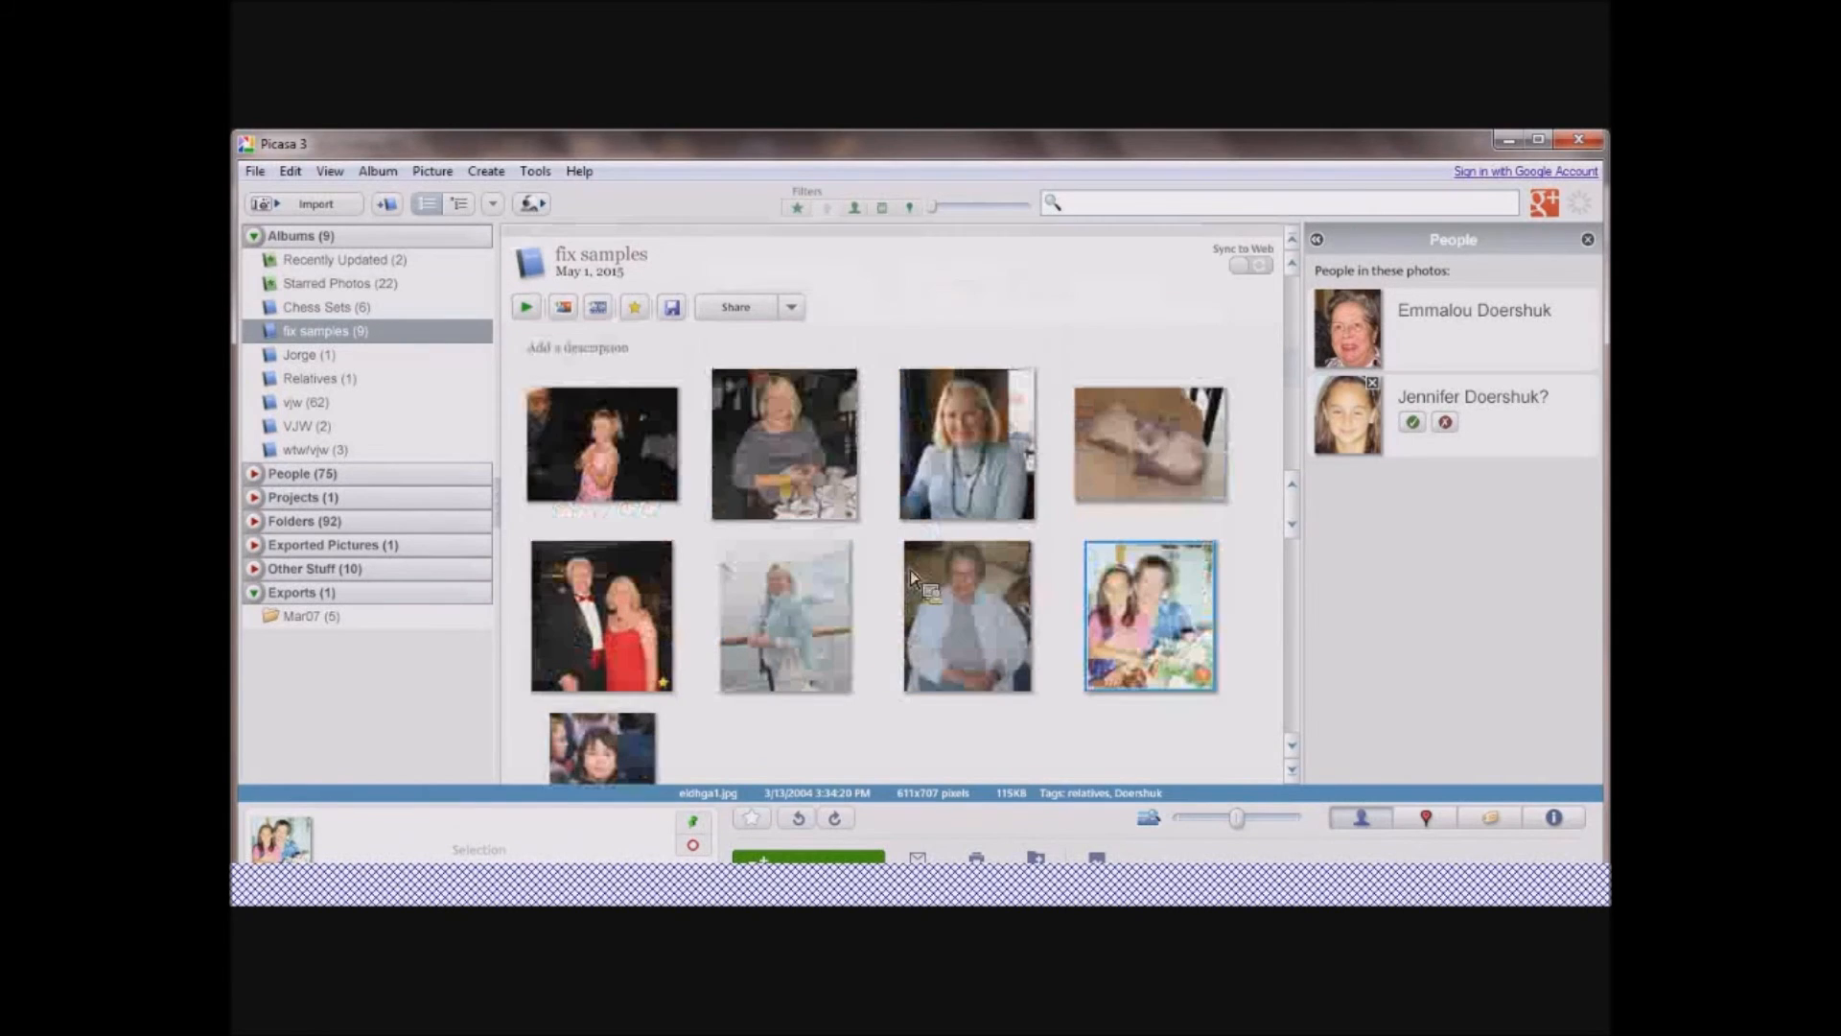
pyautogui.moveTo(758, 429); pyautogui.dragTo(782, 486)
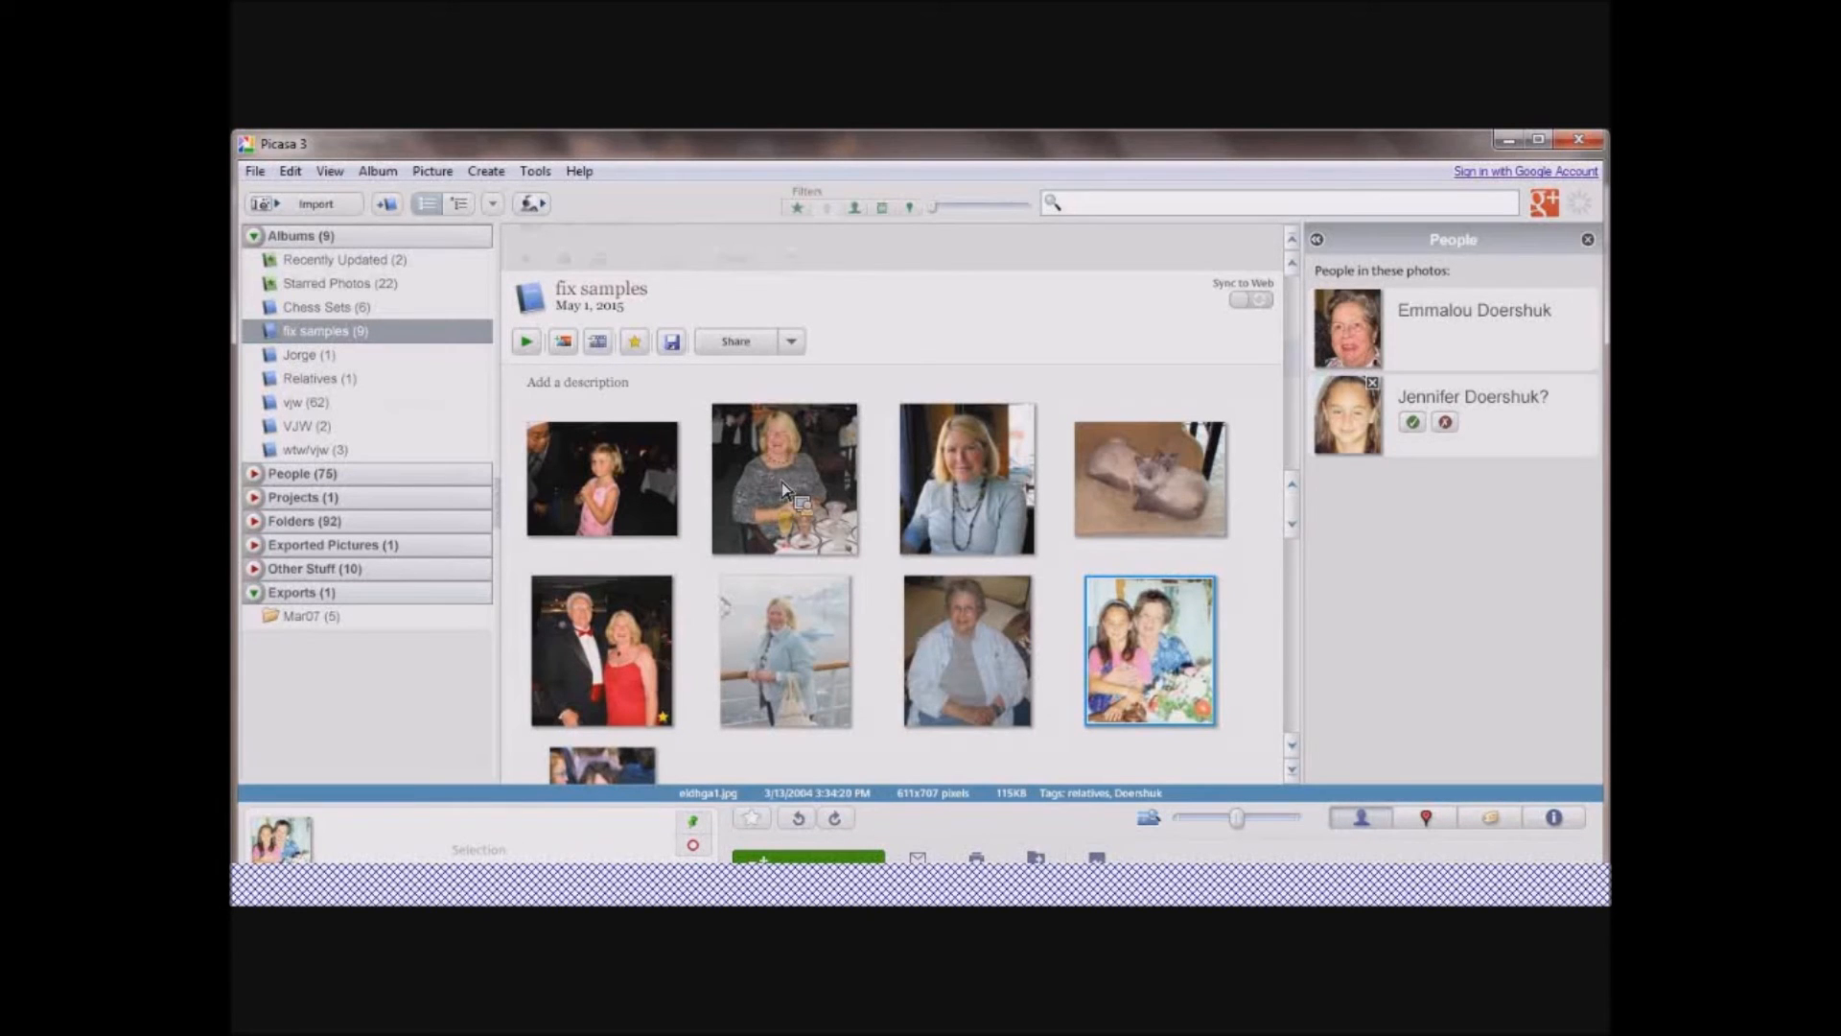
pyautogui.click(786, 677)
pyautogui.doubleClick(786, 677)
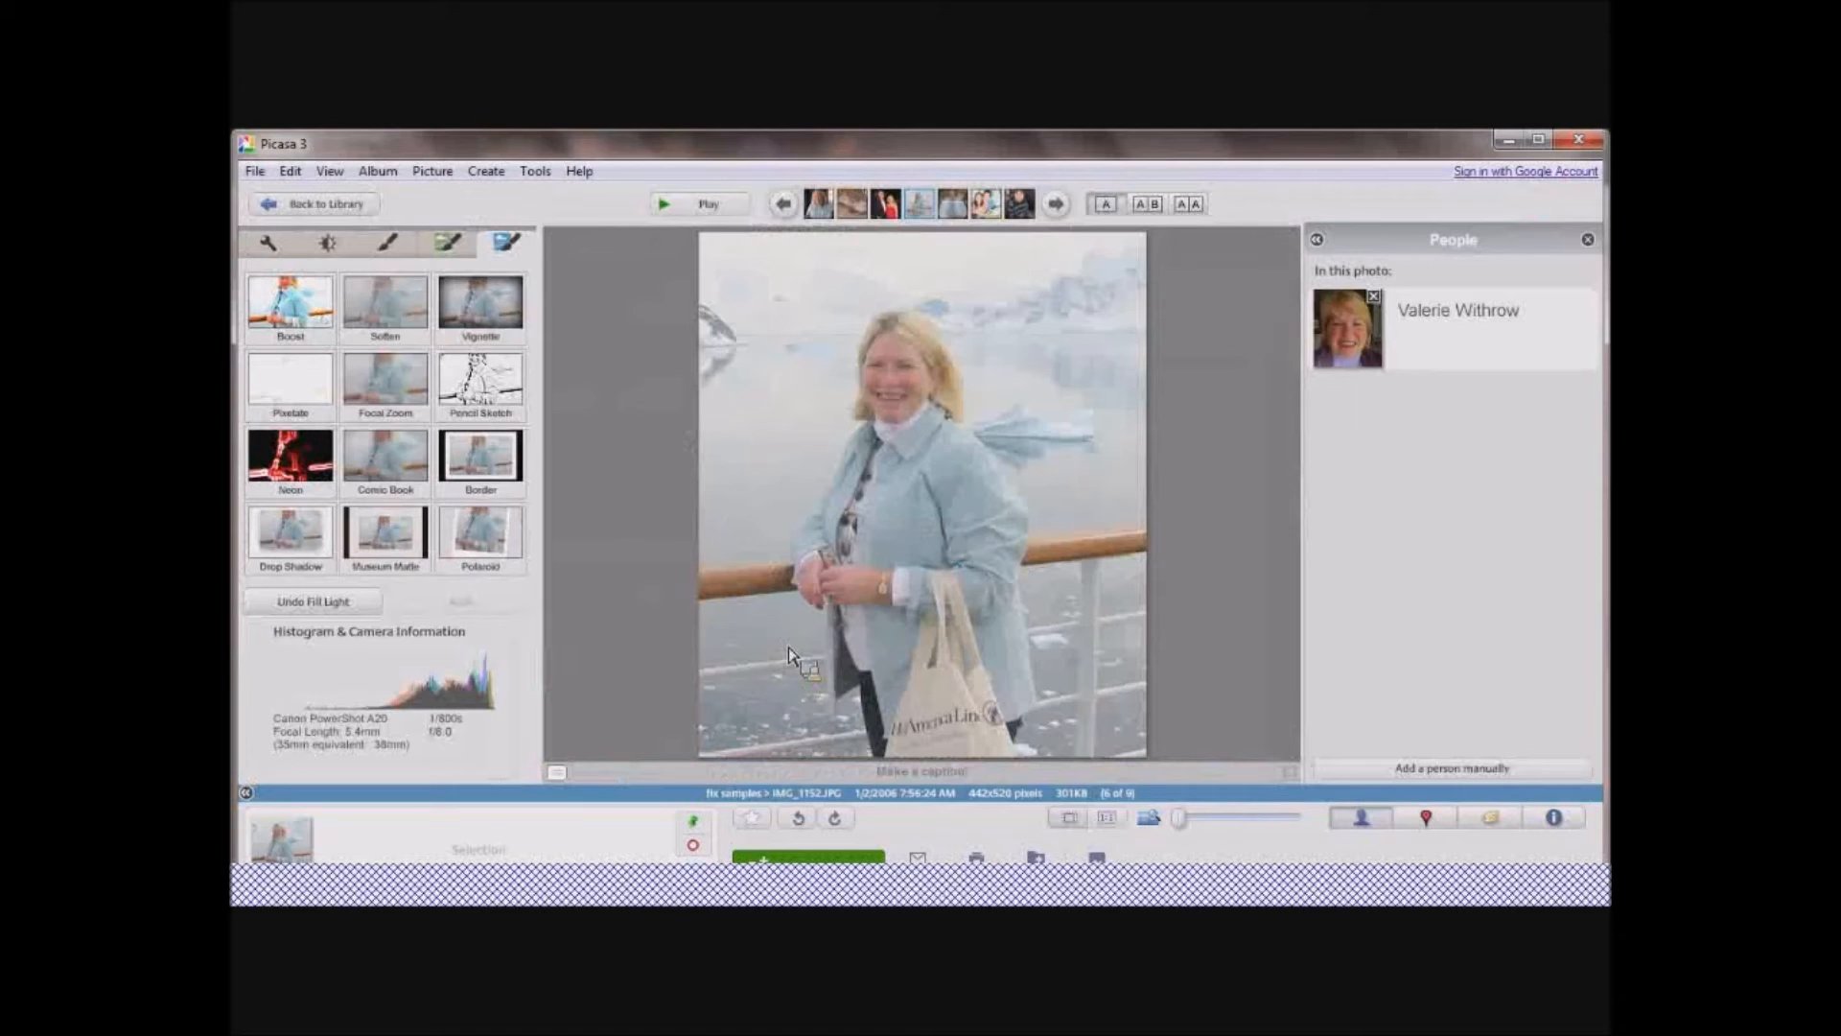
pyautogui.click(265, 245)
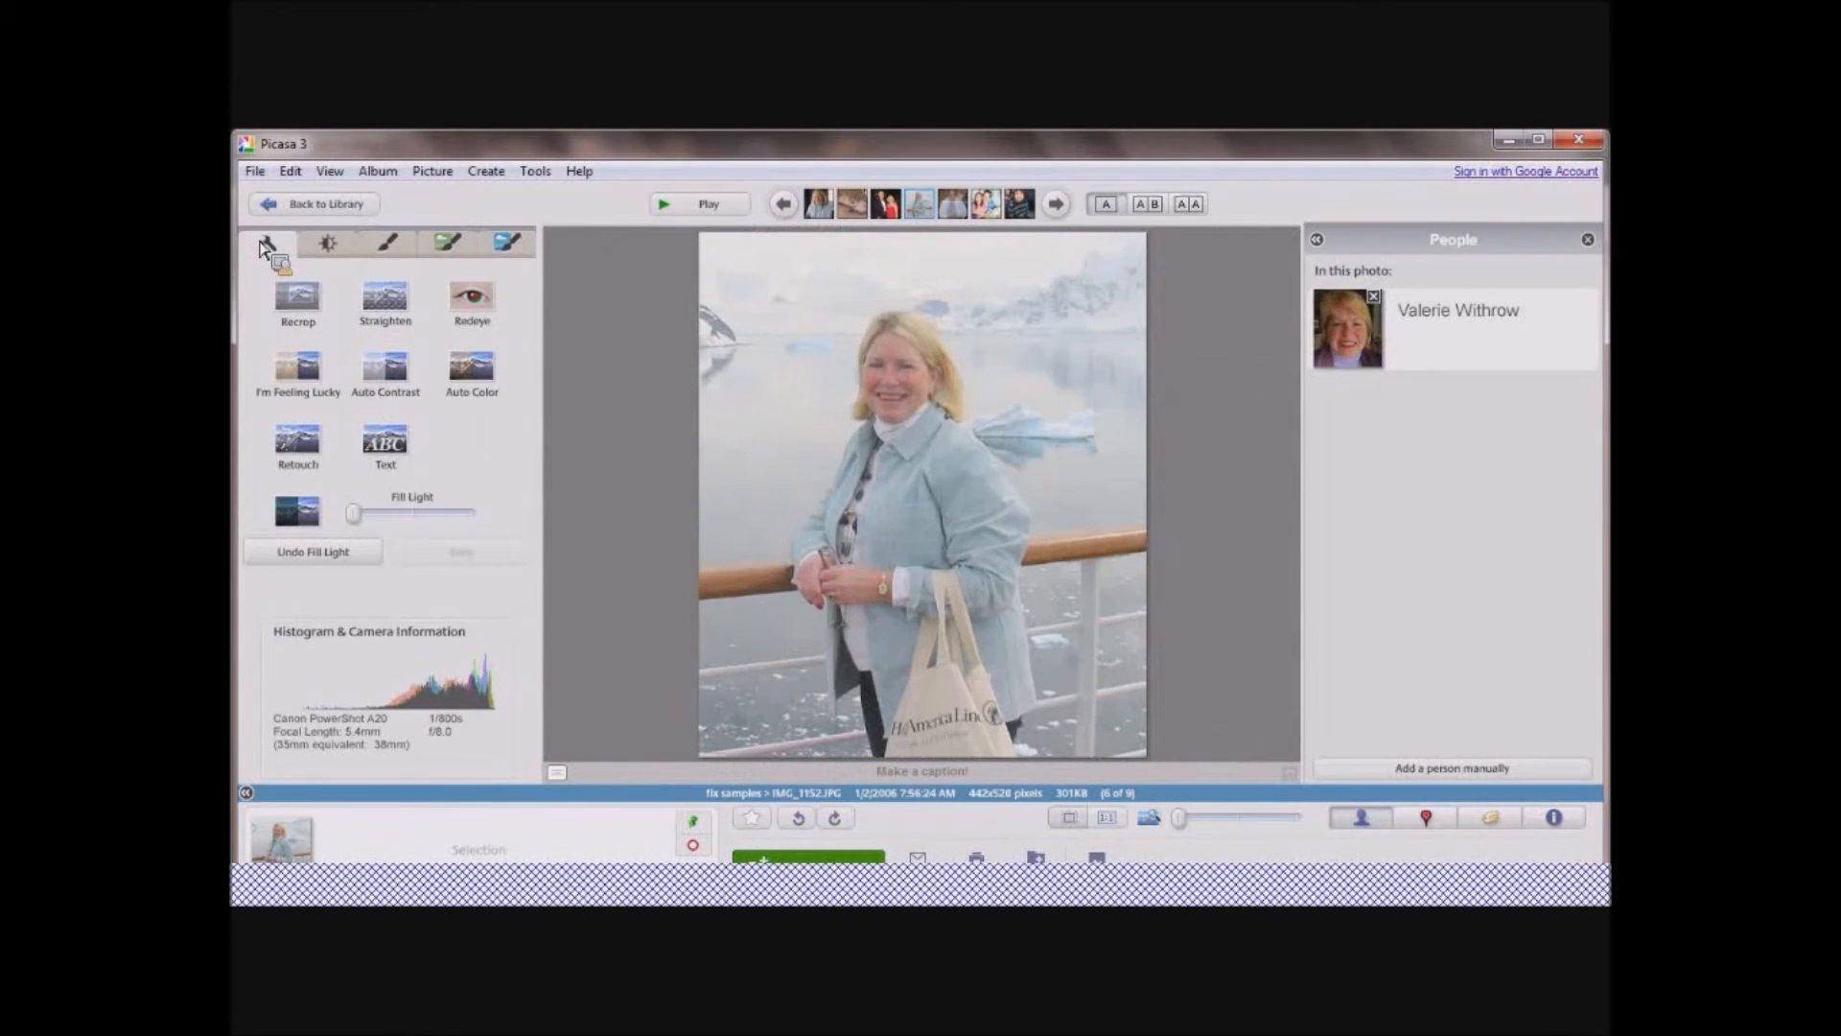
# Add the woman's first name as text in the middle of the photo, correcting its spelling.
pyautogui.click(388, 441)
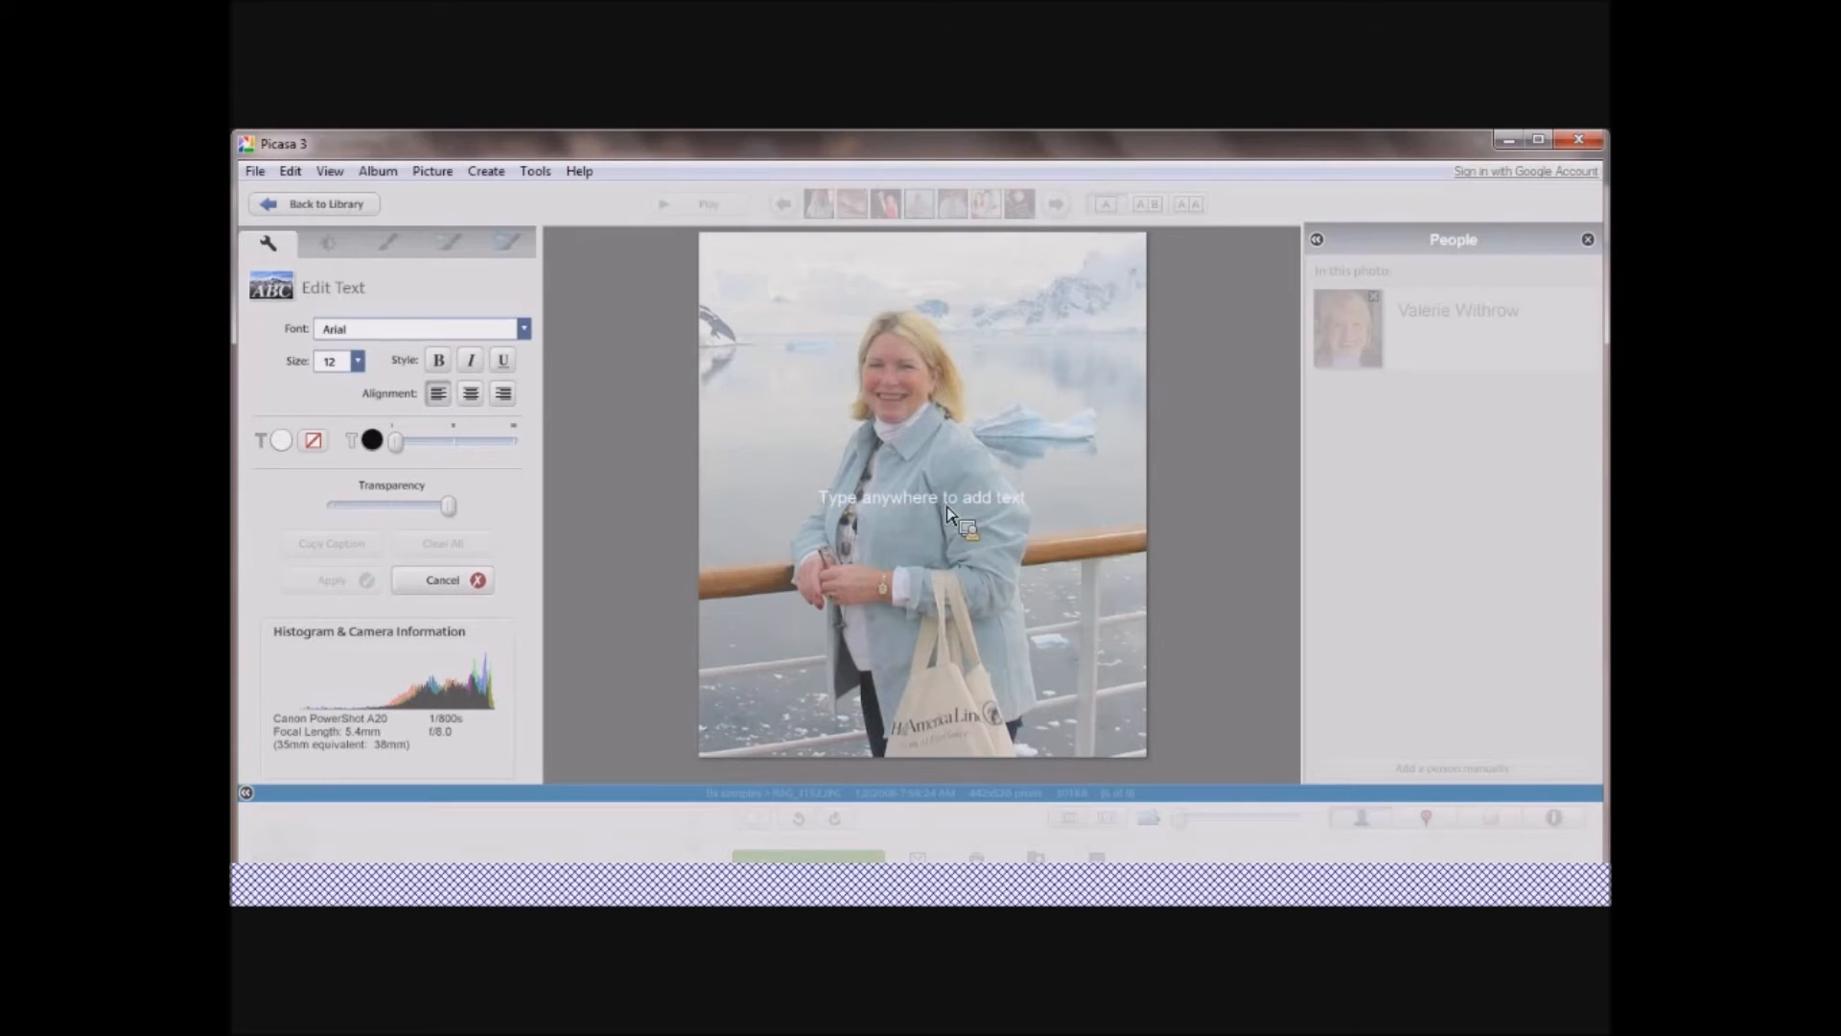
pyautogui.click(899, 515)
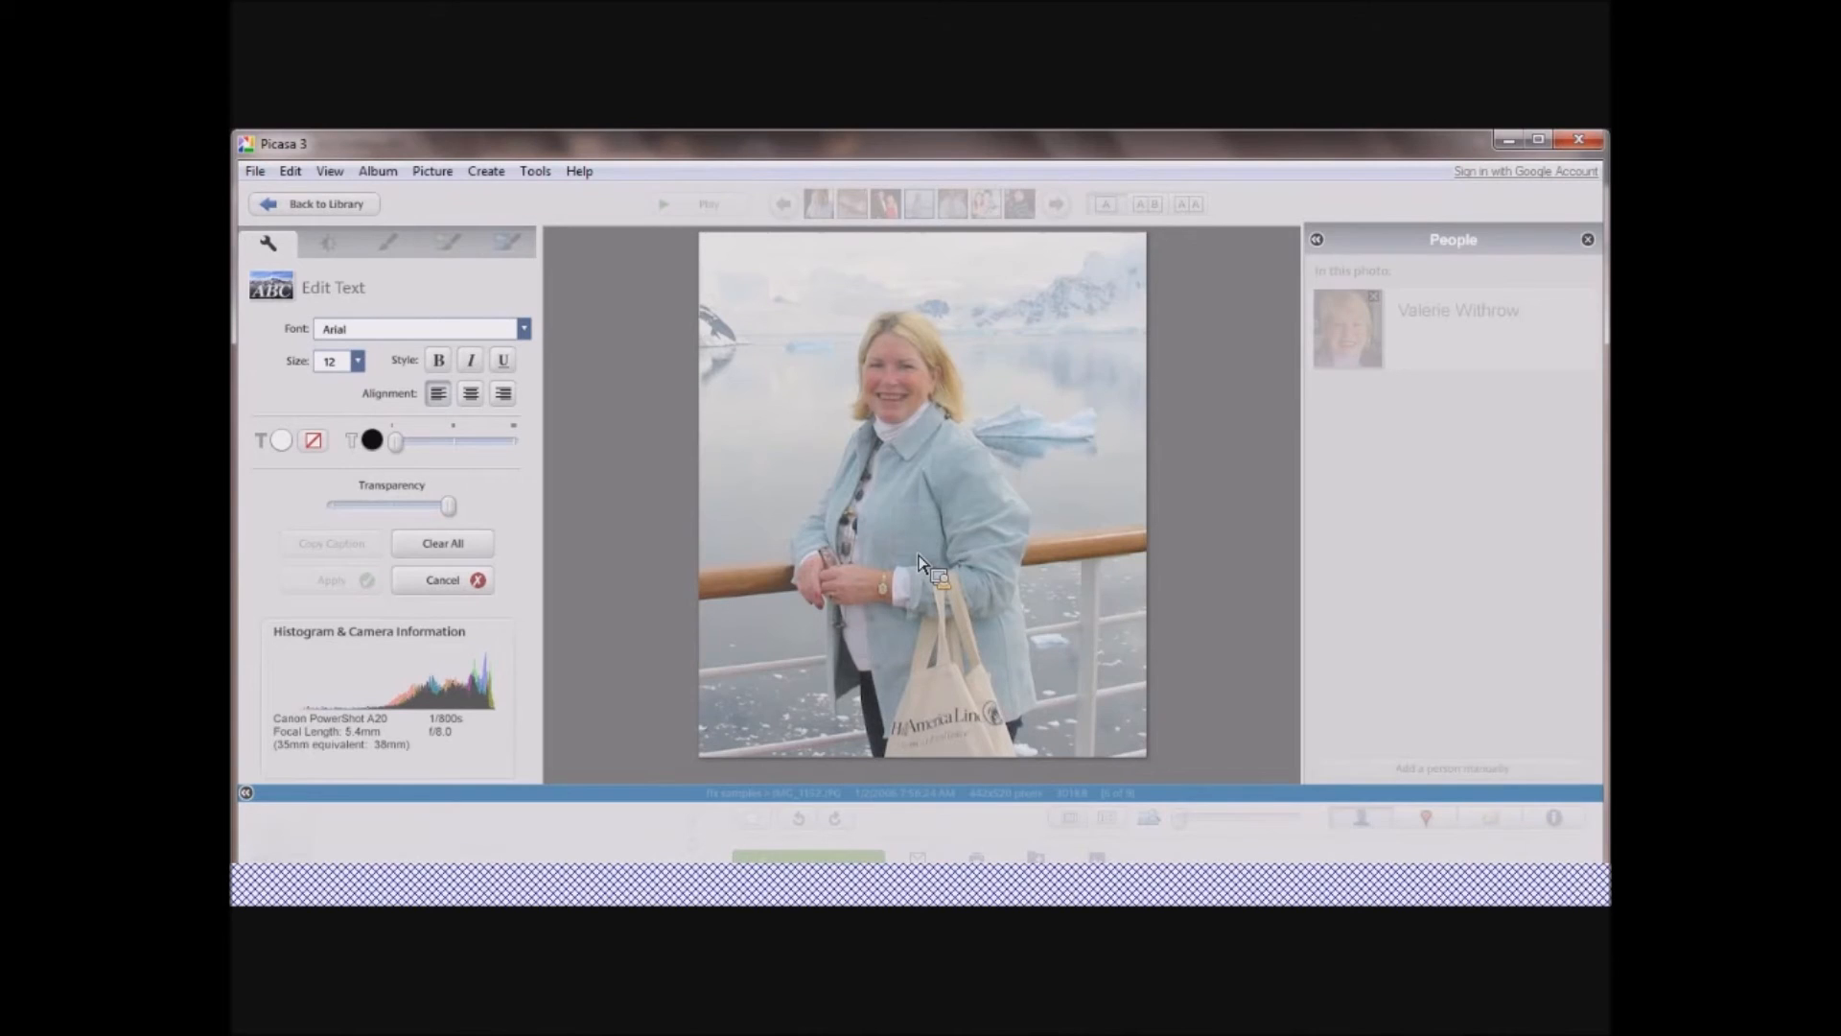
pyautogui.write('Vall')
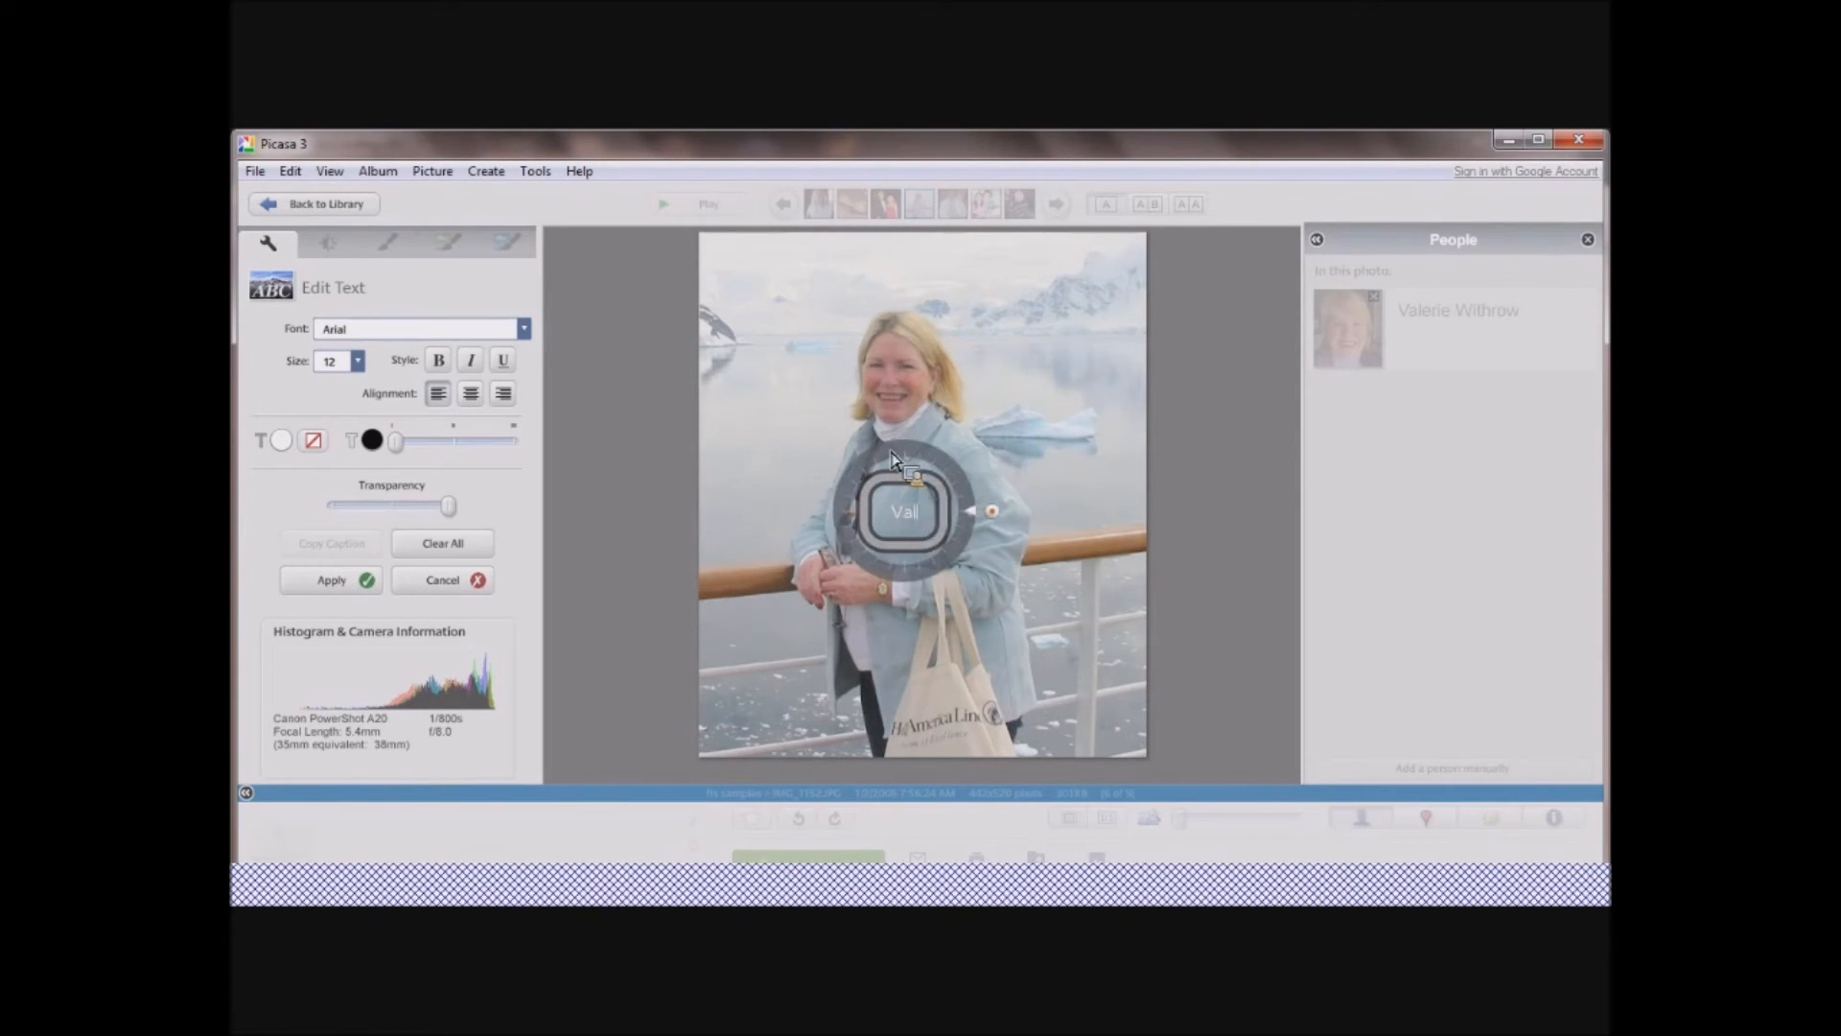
pyautogui.press('BackSpace')
pyautogui.write('eeerie')
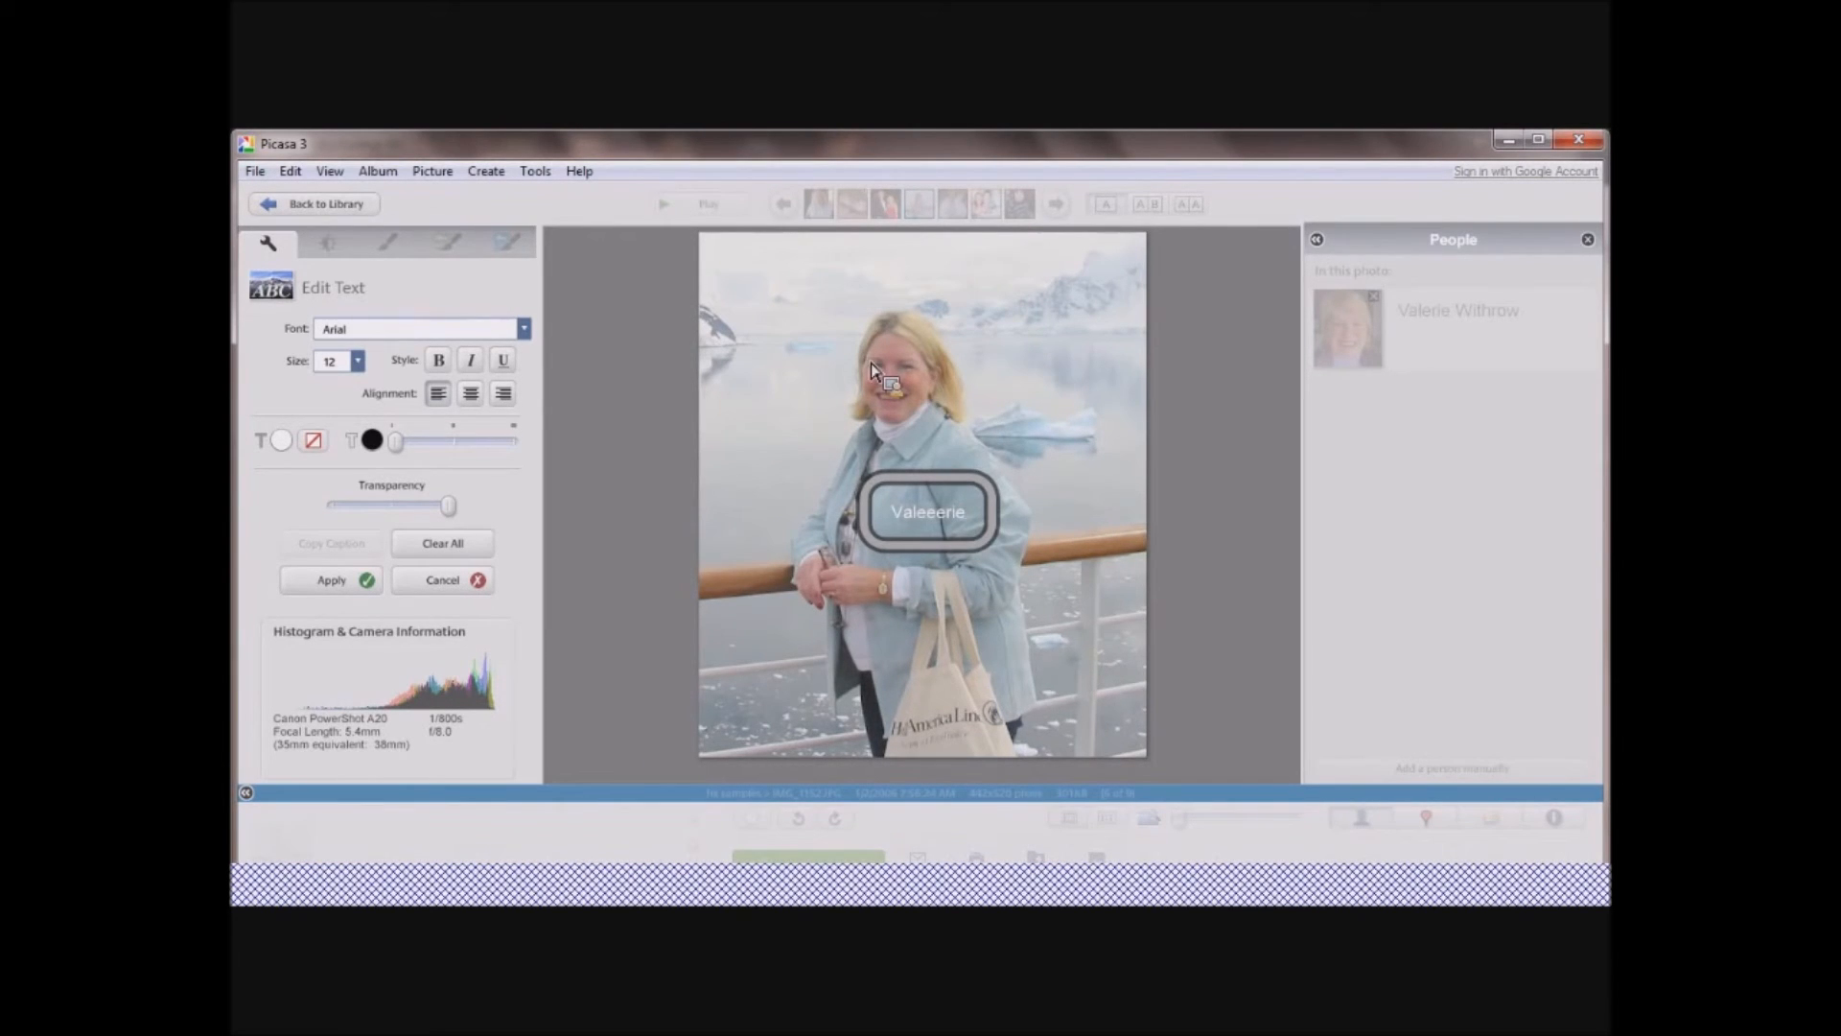
pyautogui.press('BackSpace')
pyautogui.press('BackSpace')
pyautogui.press('BackSpace')
pyautogui.press('BackSpace')
pyautogui.press('BackSpace')
pyautogui.press('BackSpace')
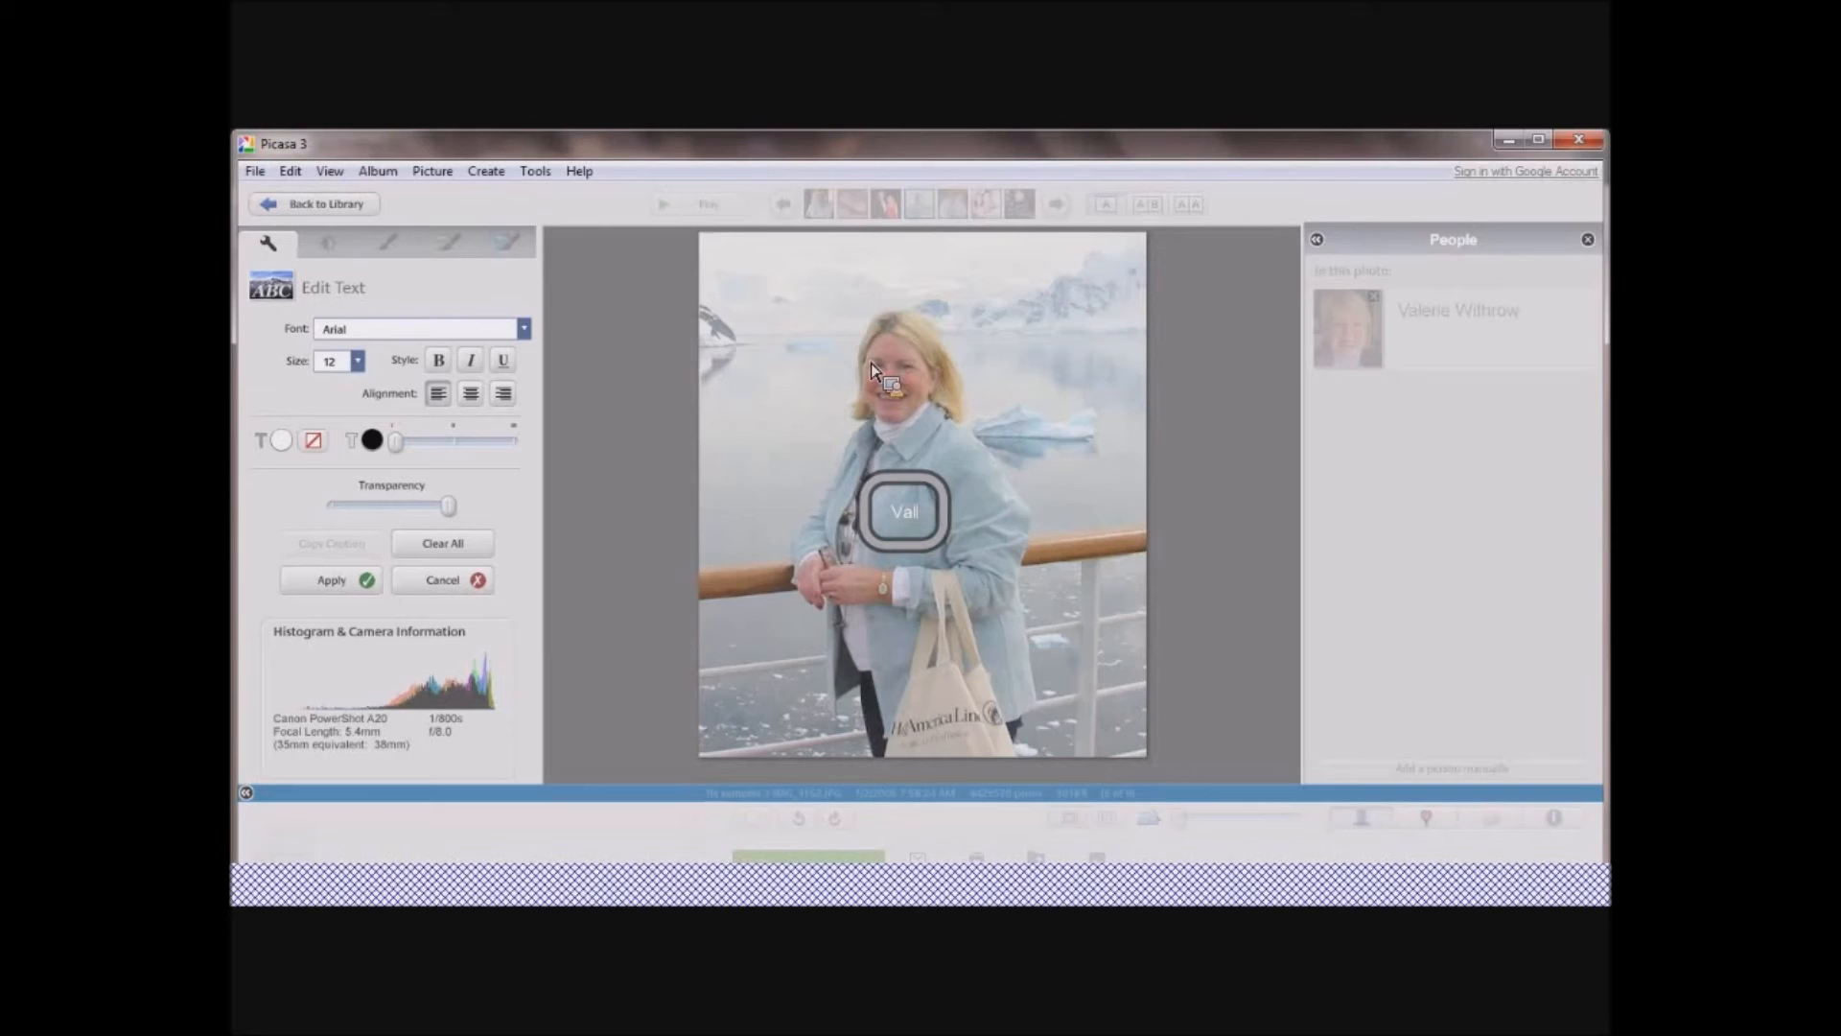
pyautogui.write('e')
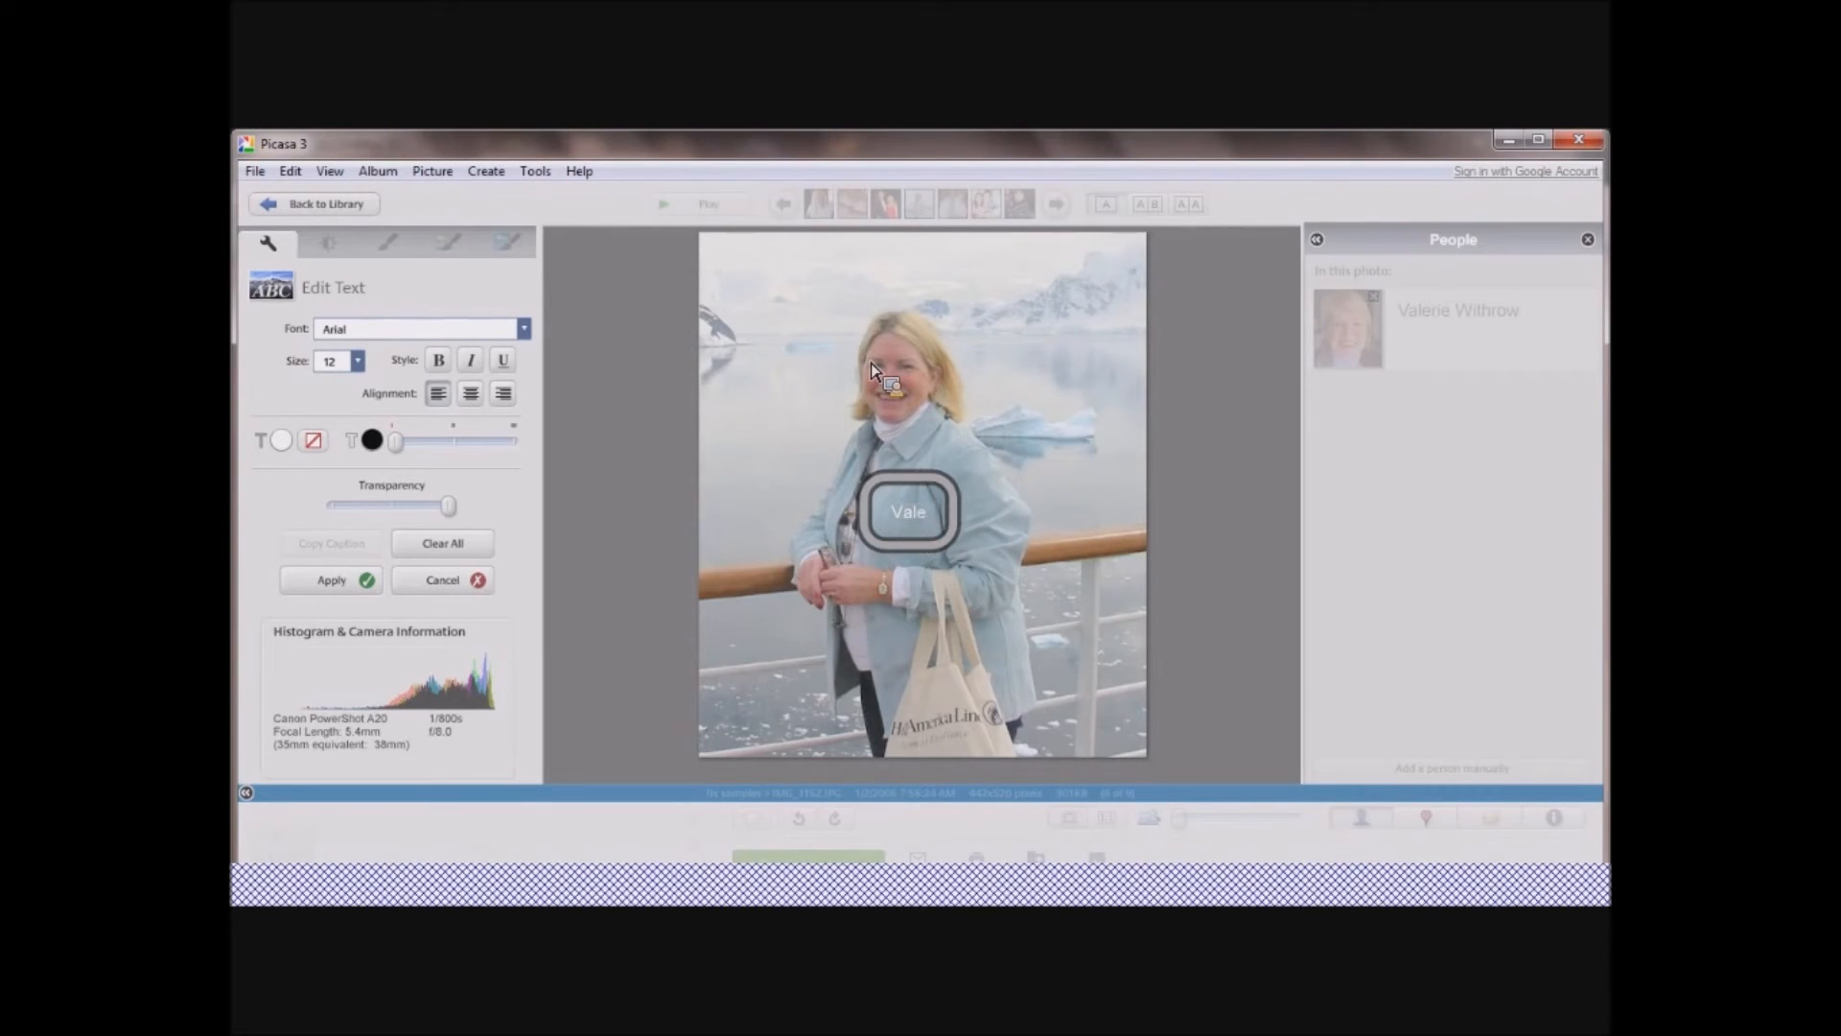
pyautogui.write('rie')
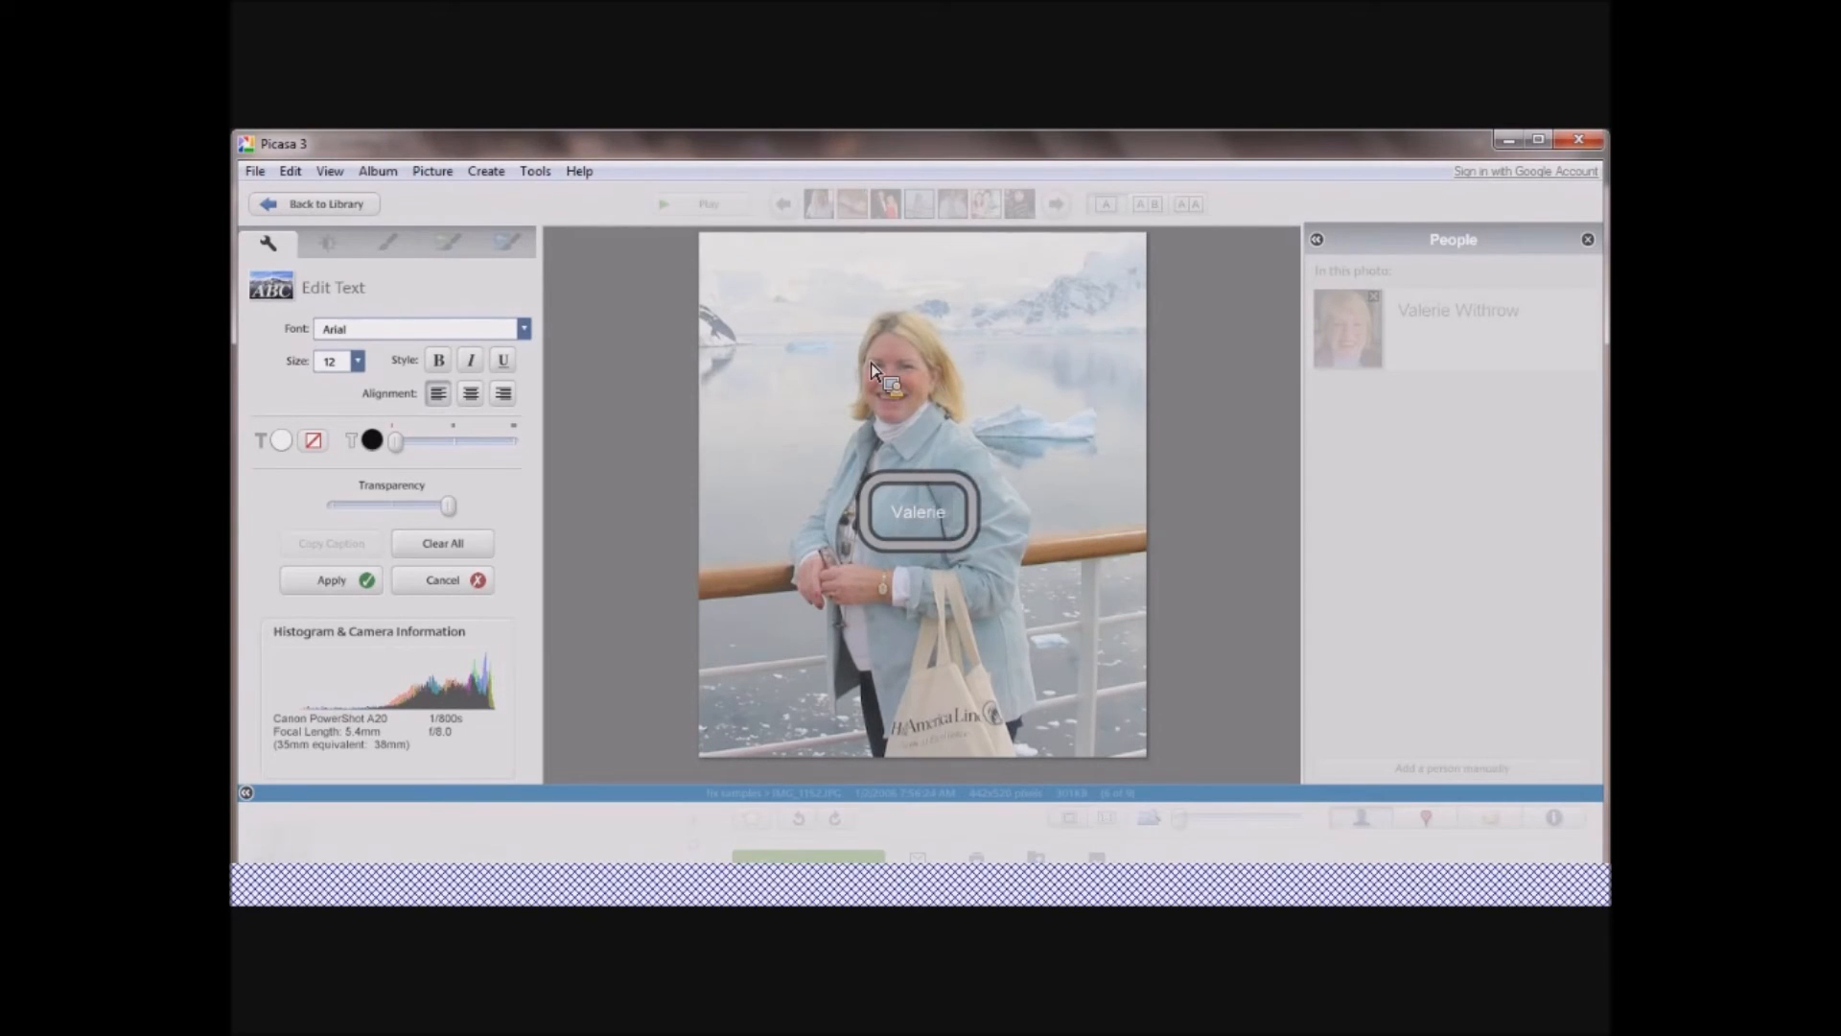
# Move the name text to the photo's lower left corner and enlarge it slightly.
pyautogui.moveTo(894, 518)
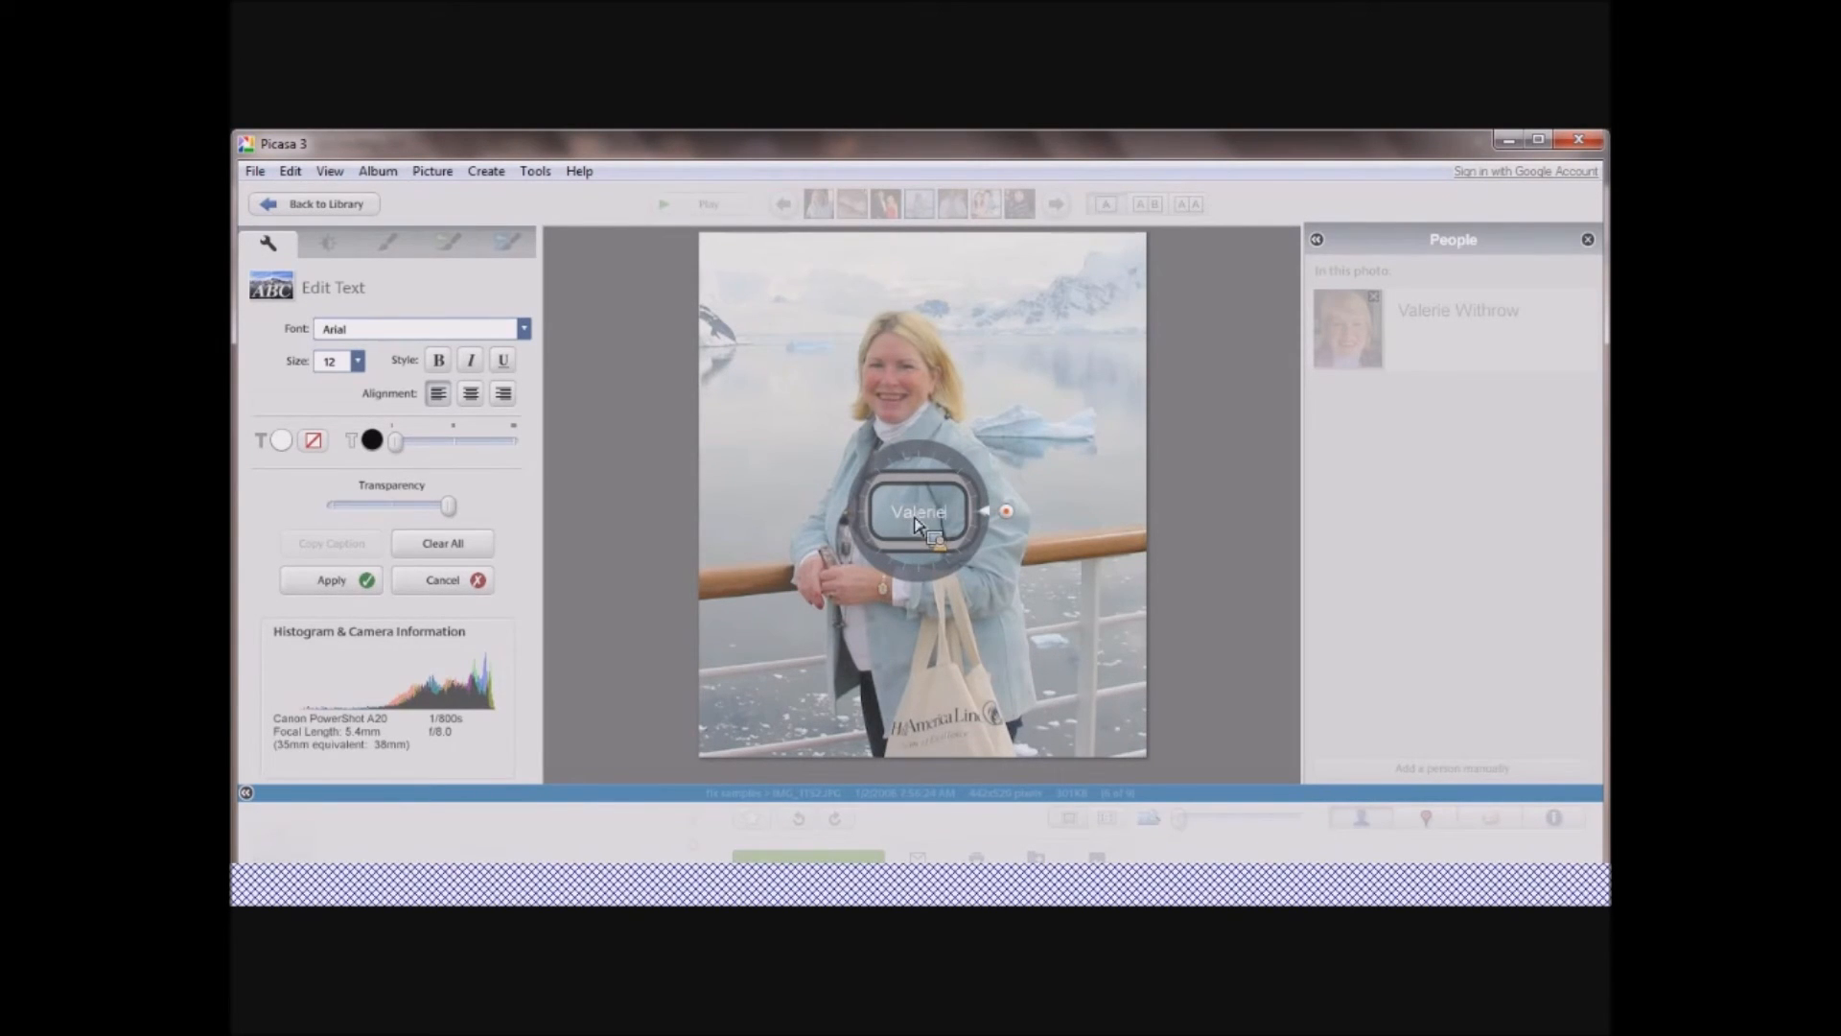
pyautogui.moveTo(930, 521); pyautogui.dragTo(776, 718)
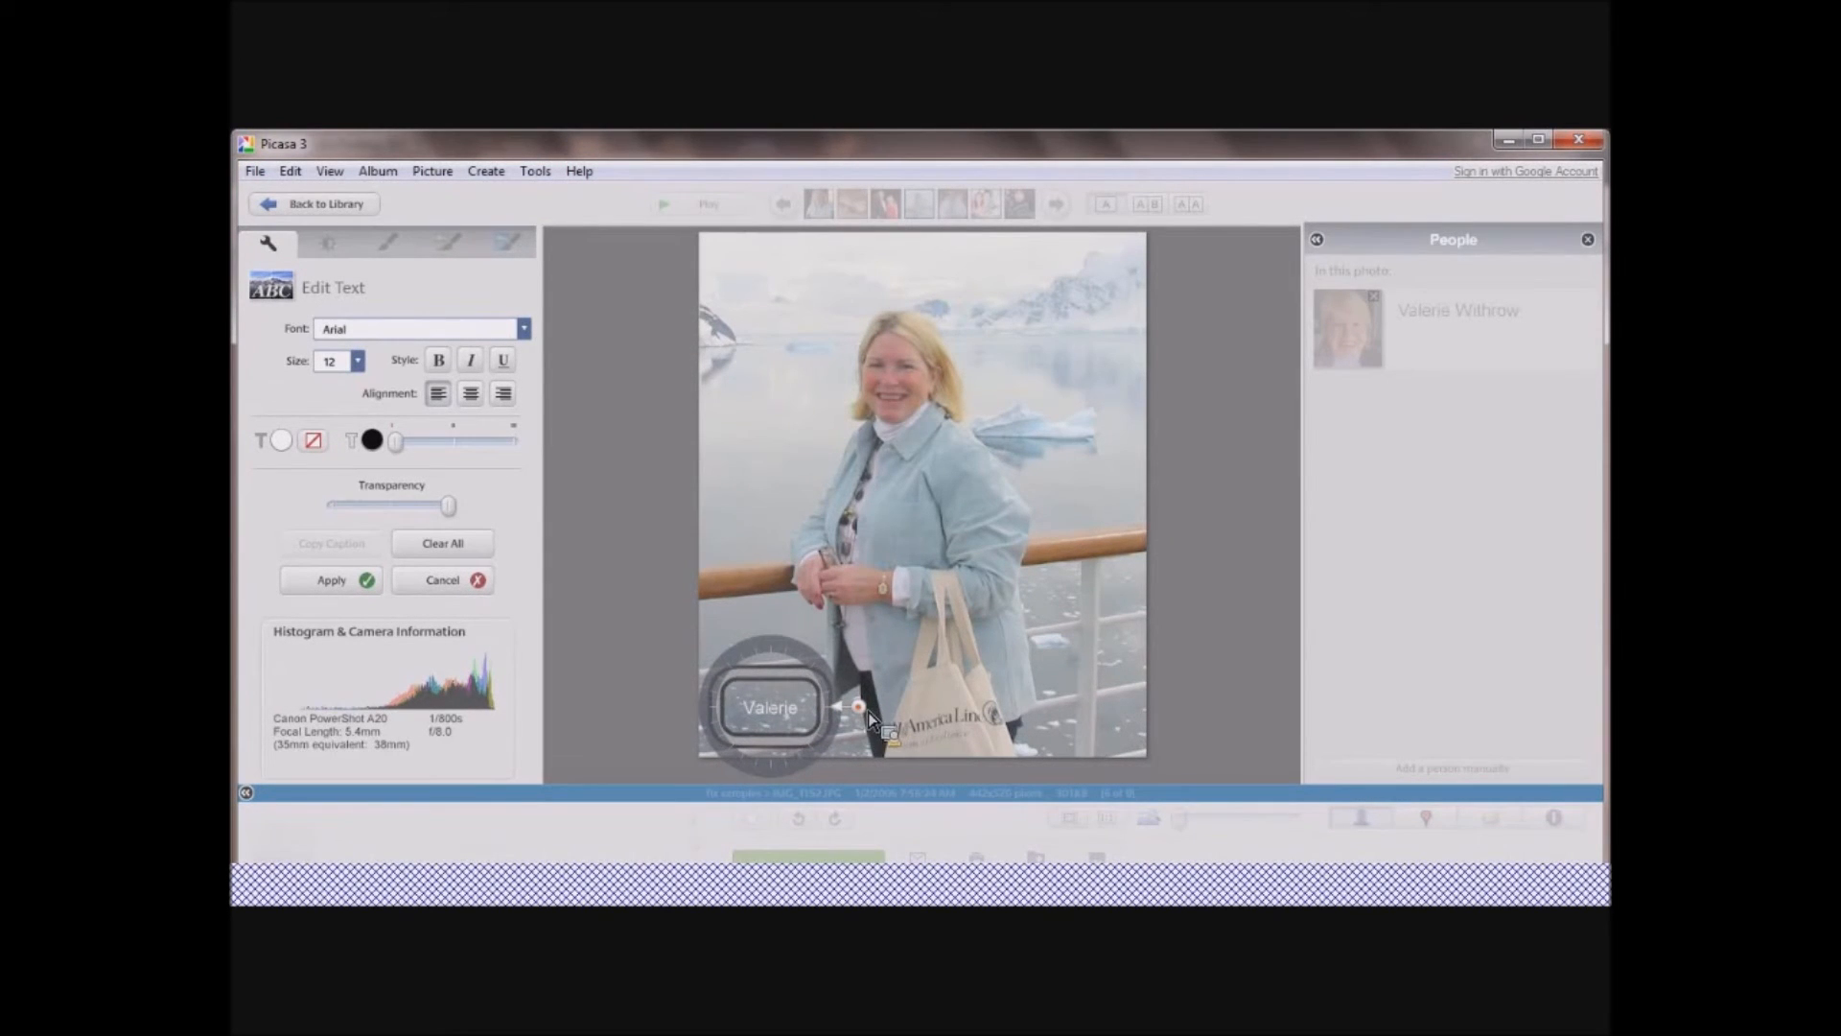
pyautogui.moveTo(858, 707); pyautogui.dragTo(899, 712)
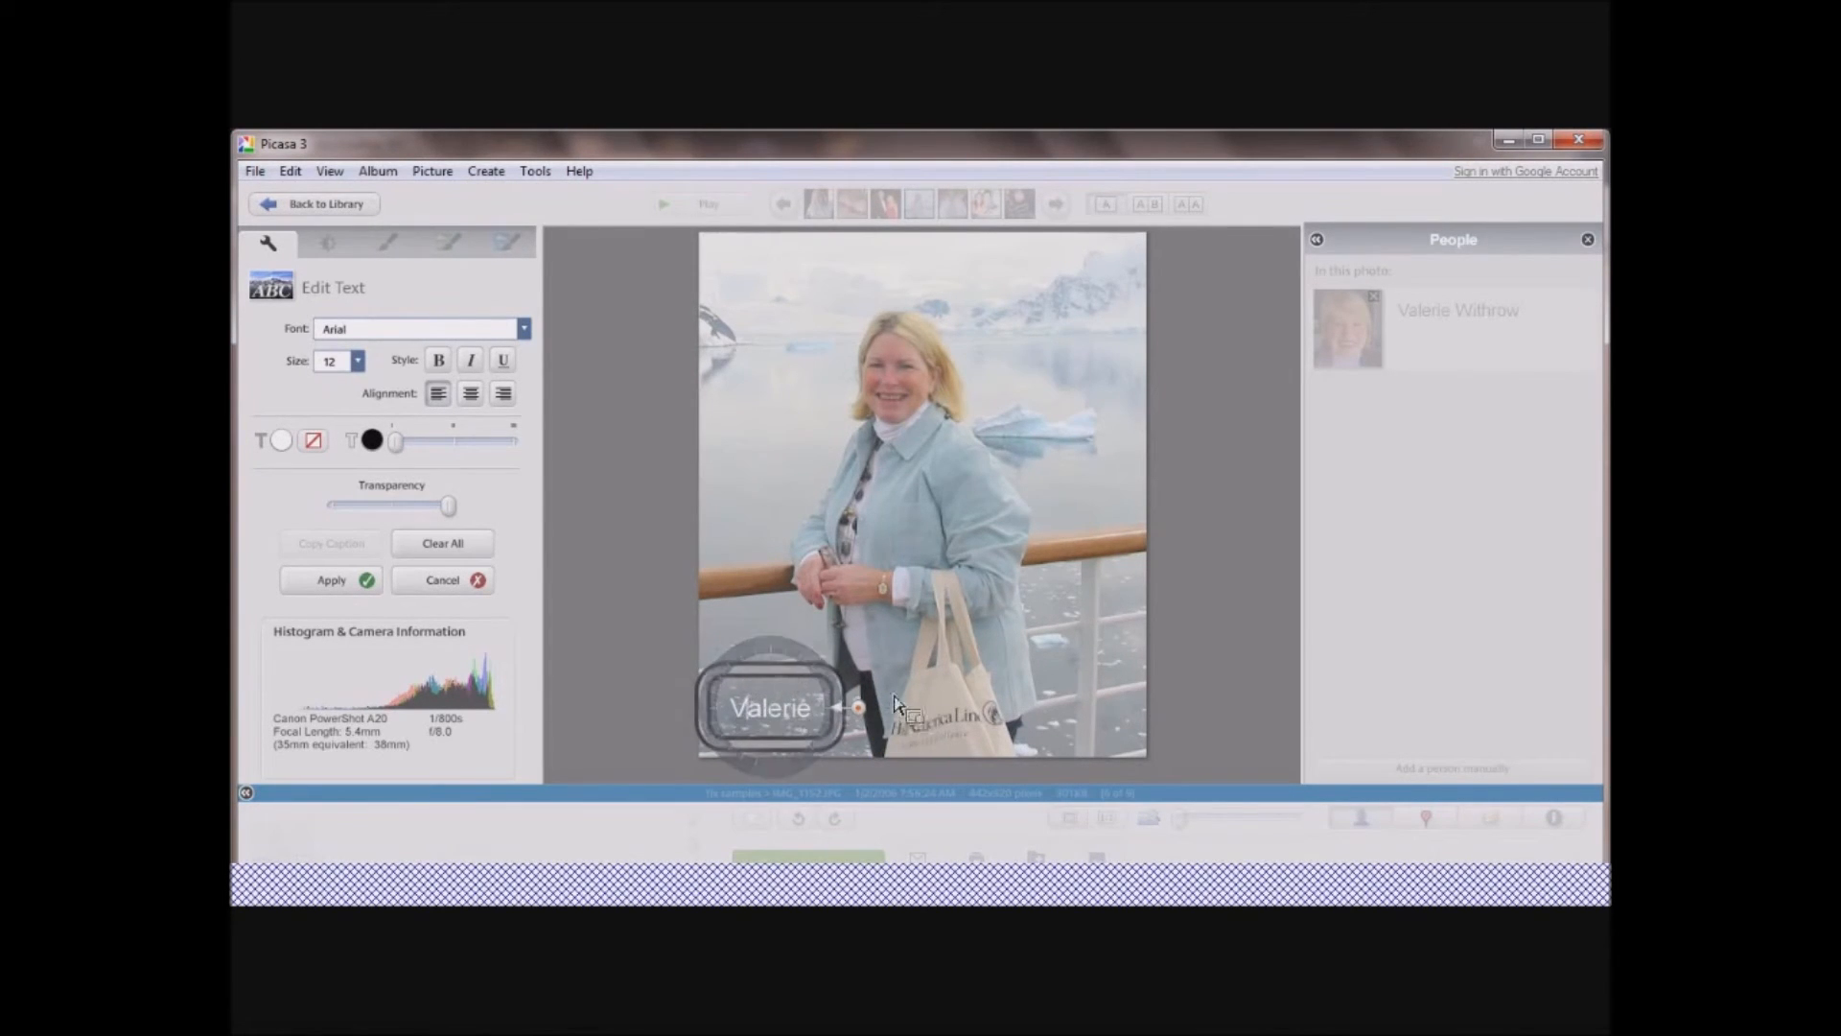
# Set the name text's font to Angsana New and apply the text to the photo.
pyautogui.click(523, 329)
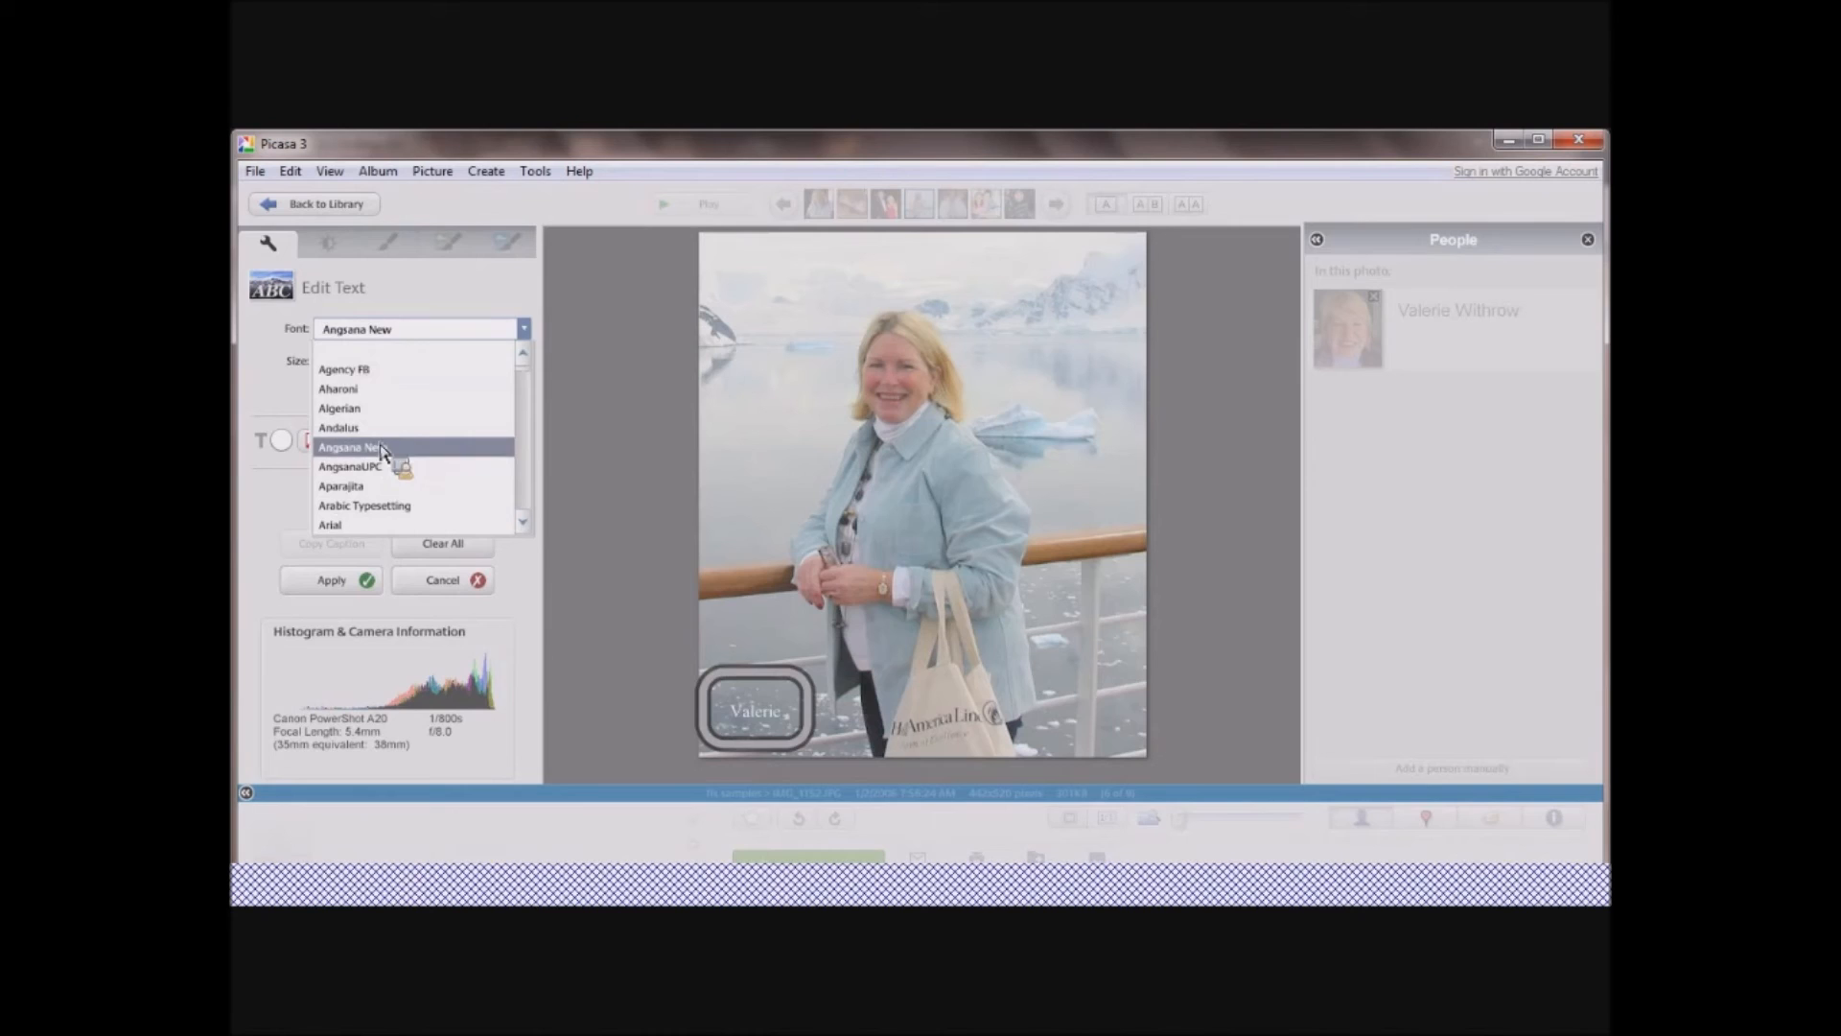
pyautogui.click(382, 447)
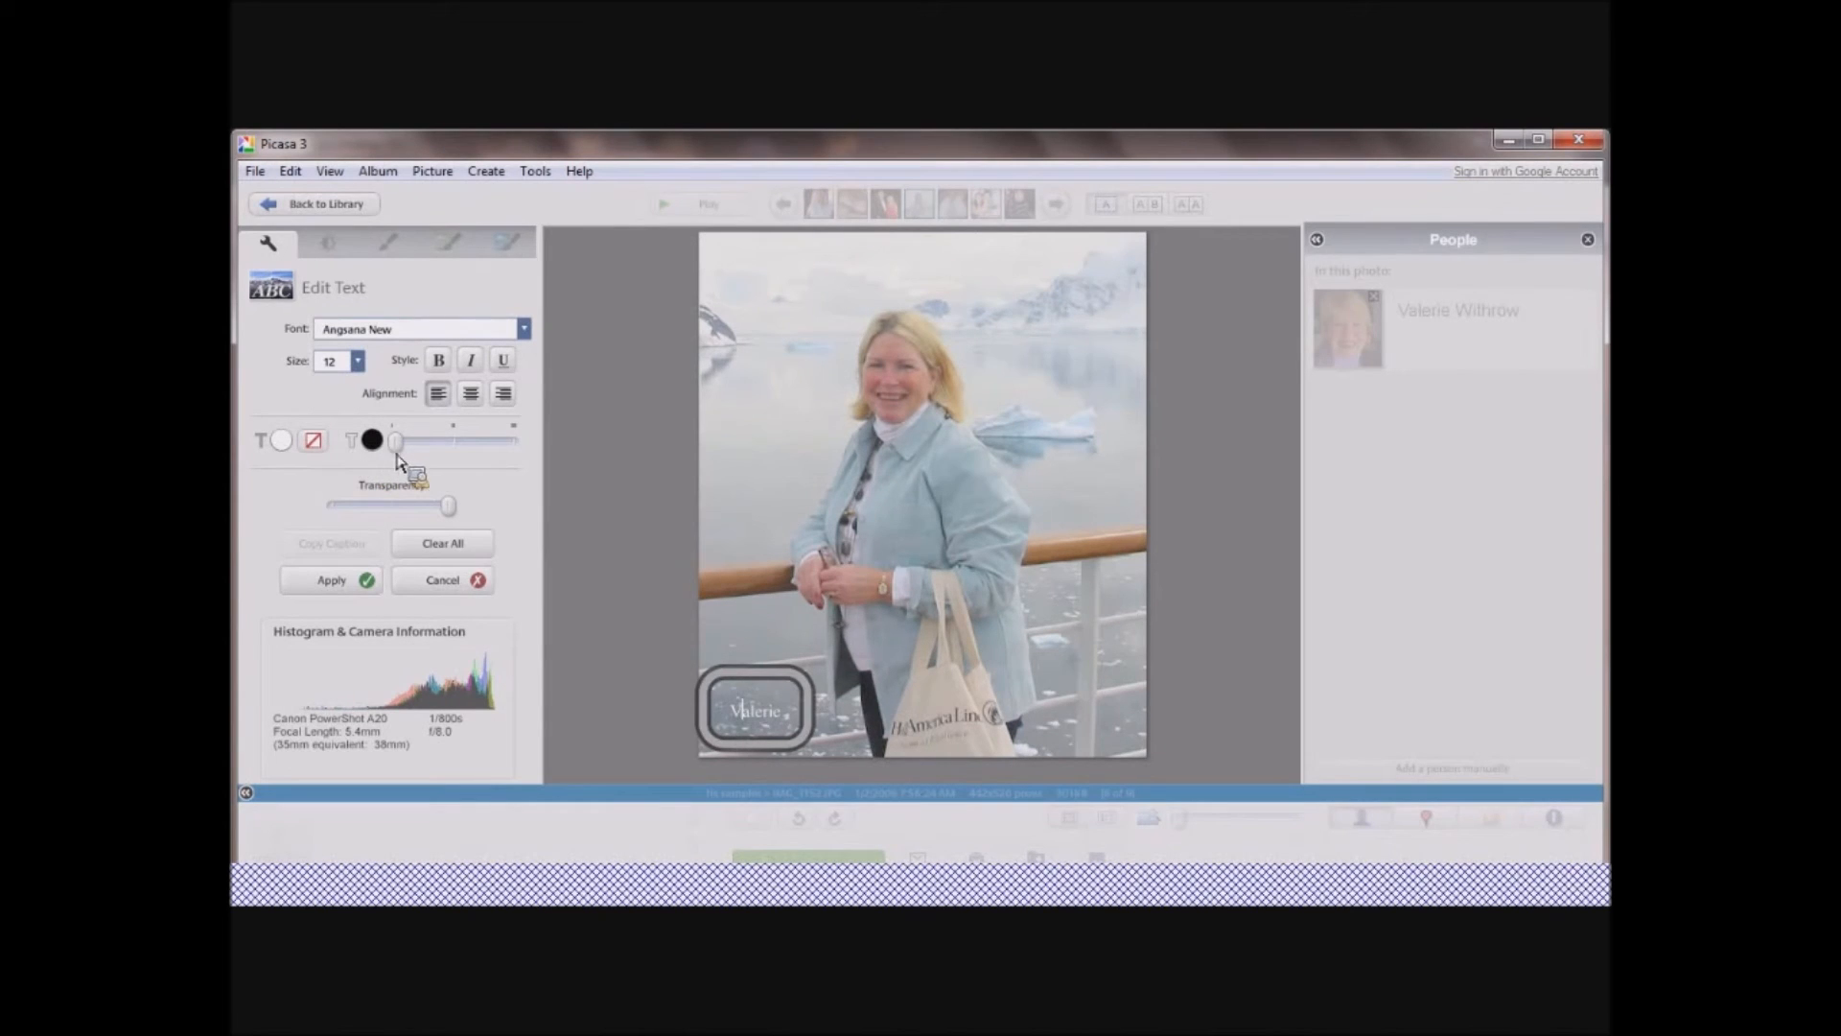
pyautogui.moveTo(394, 446)
pyautogui.mouseDown()
pyautogui.moveTo(433, 451)
pyautogui.moveTo(398, 446)
pyautogui.mouseUp()
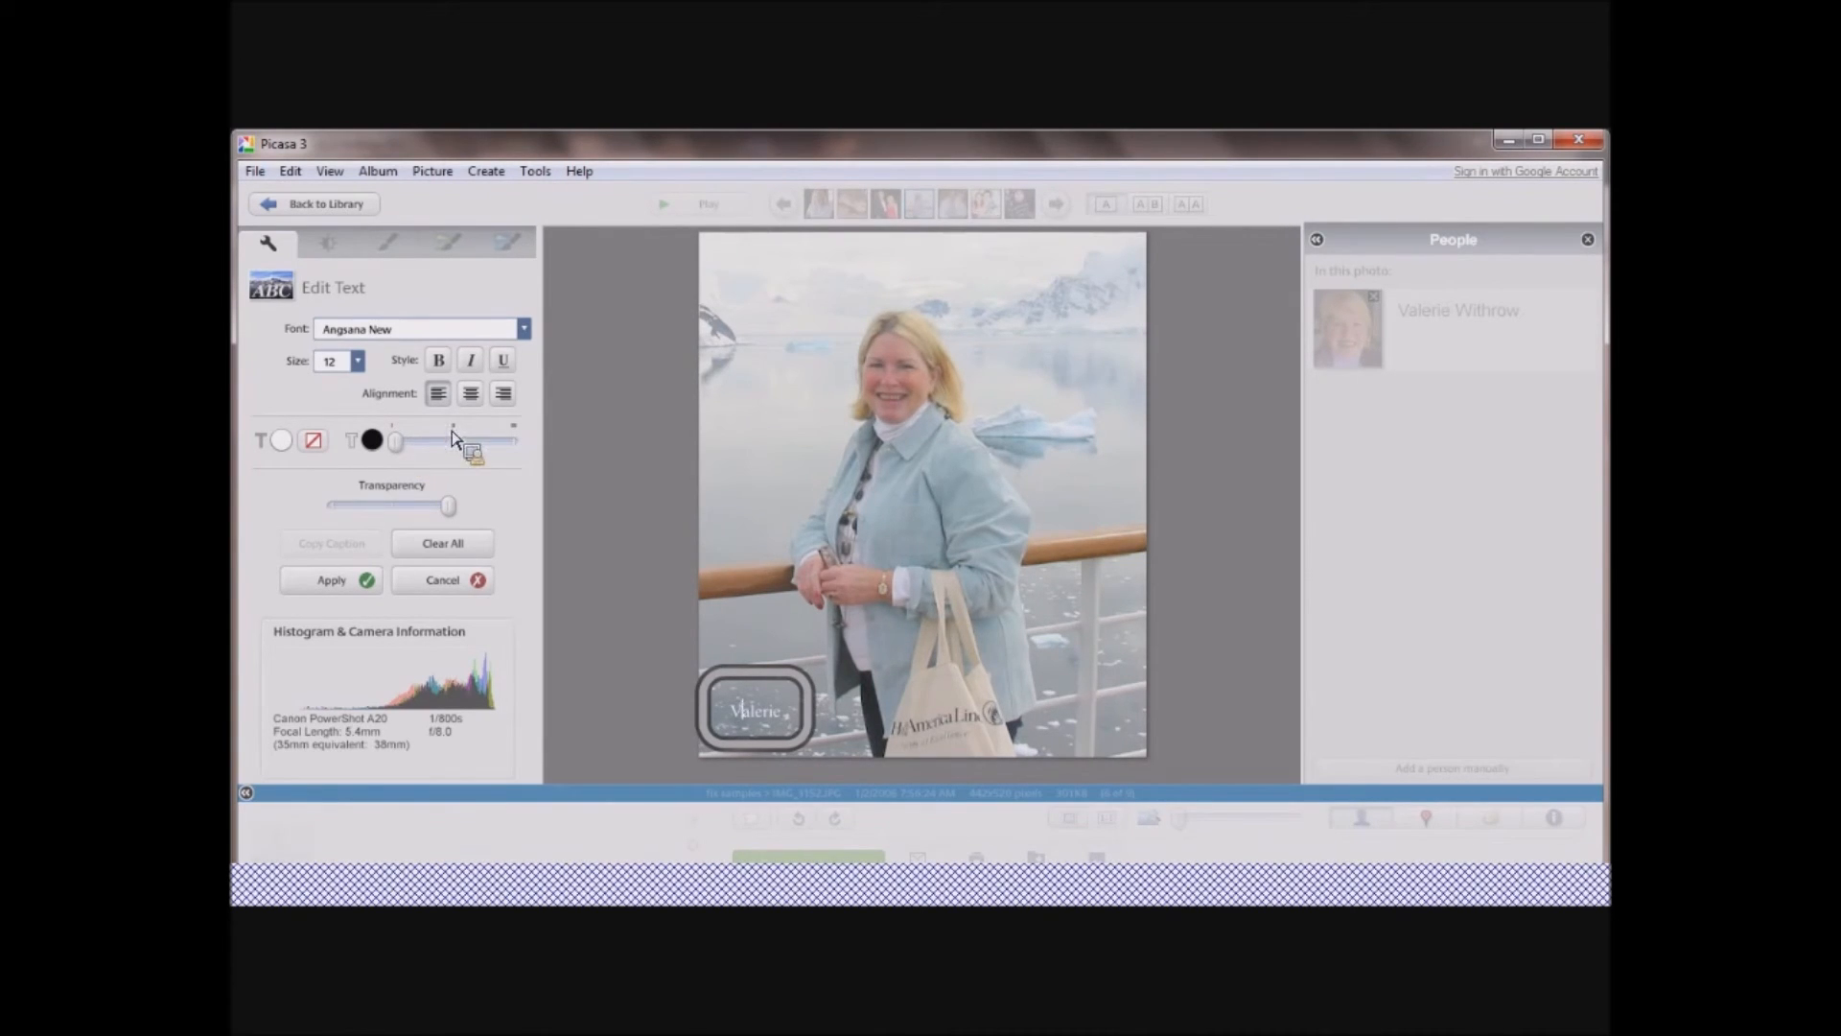
pyautogui.click(348, 580)
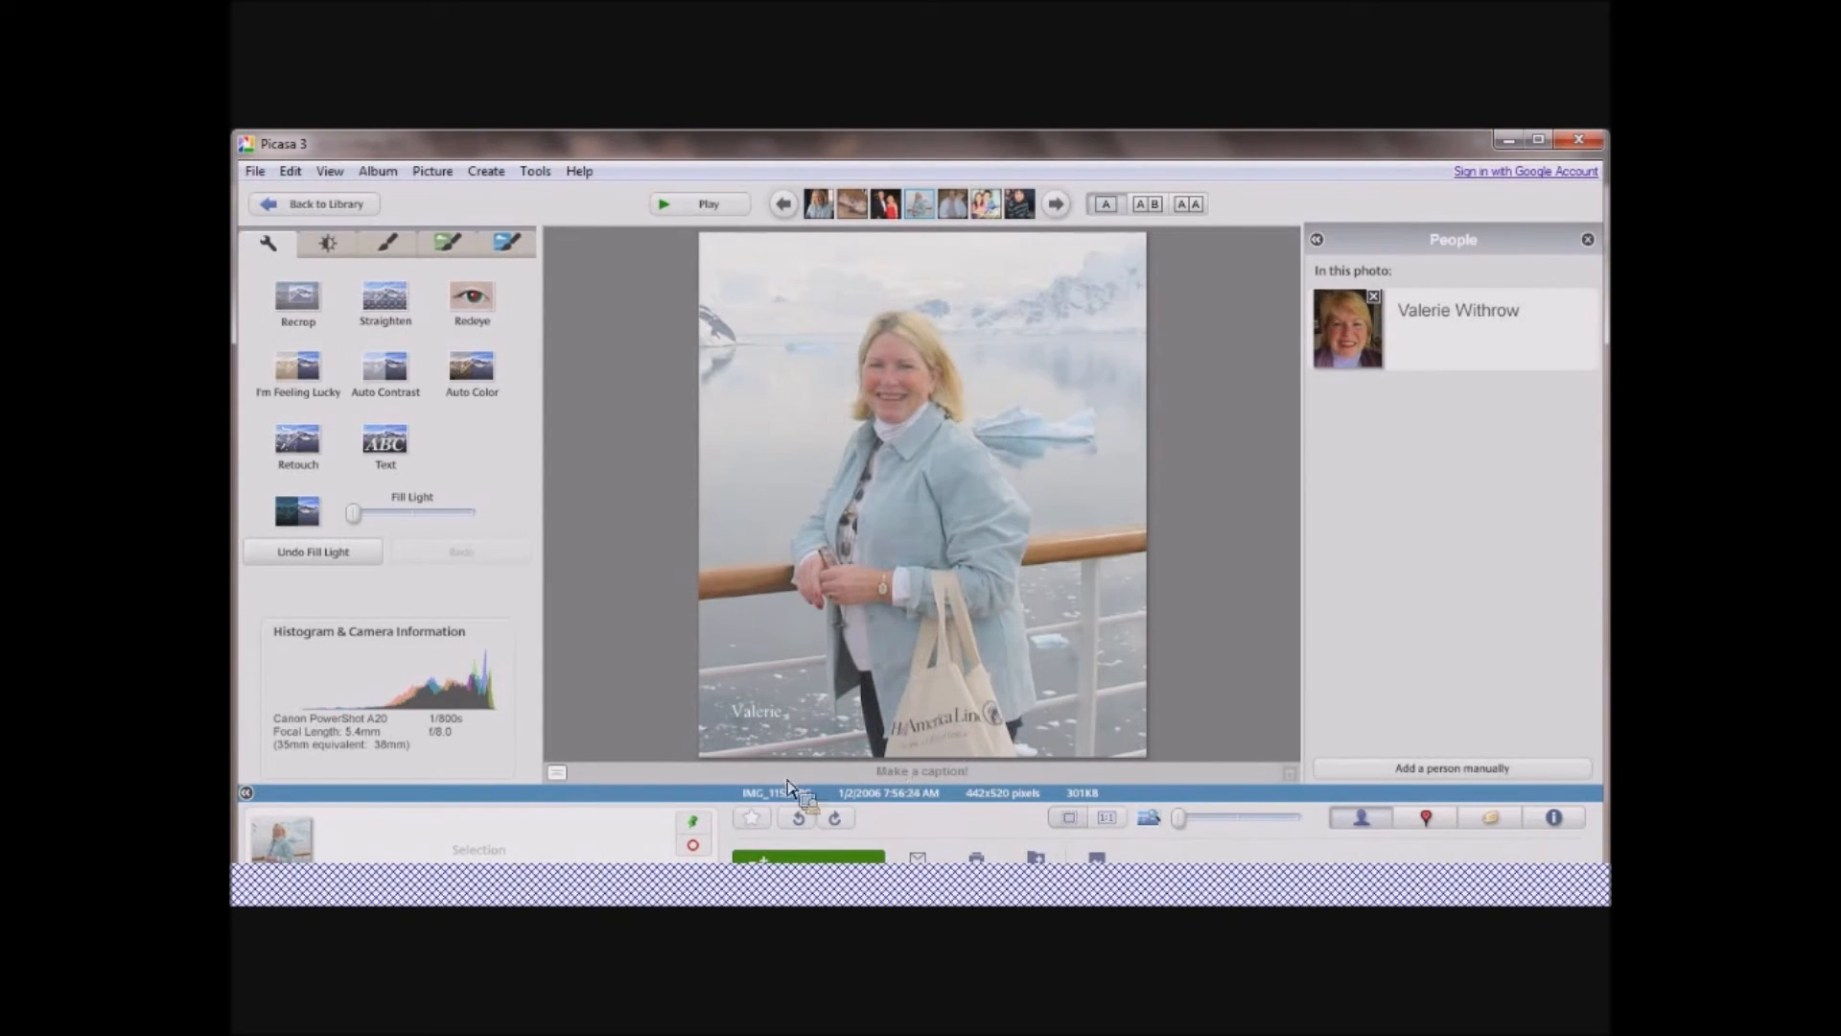
# Hide the photo's caption line and return to the library.
pyautogui.click(557, 773)
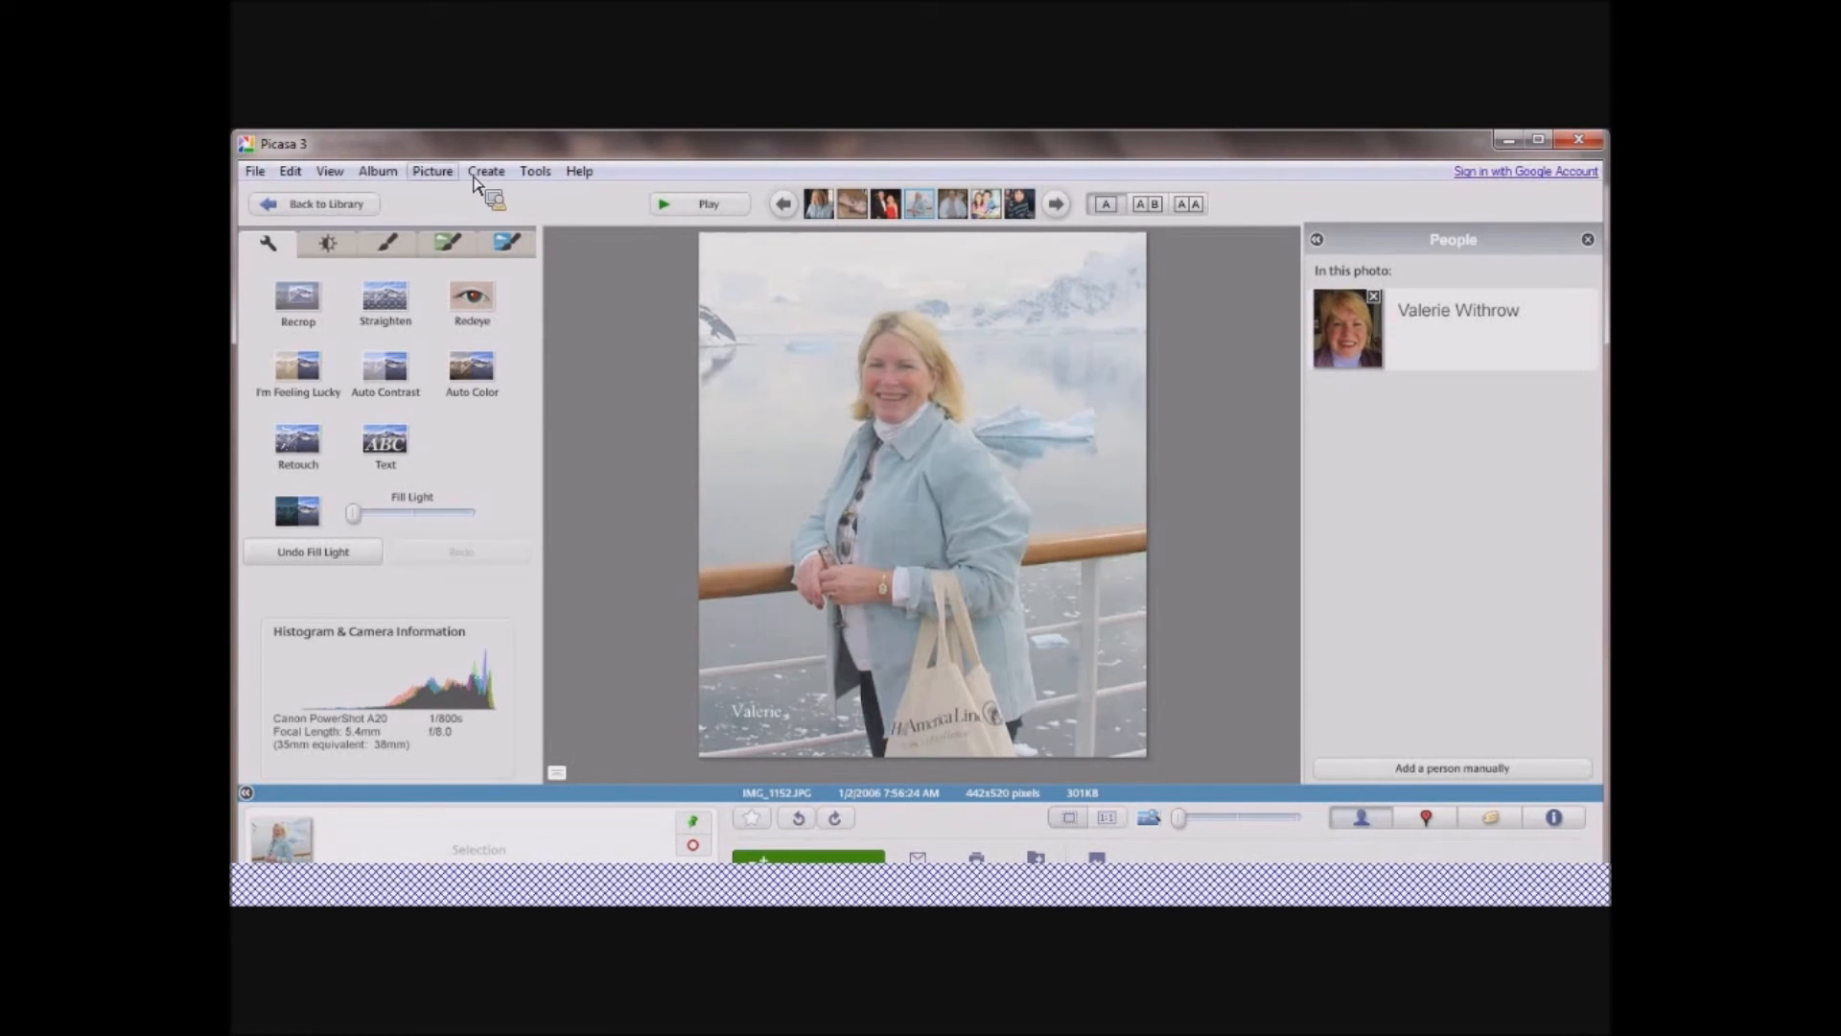
pyautogui.click(353, 205)
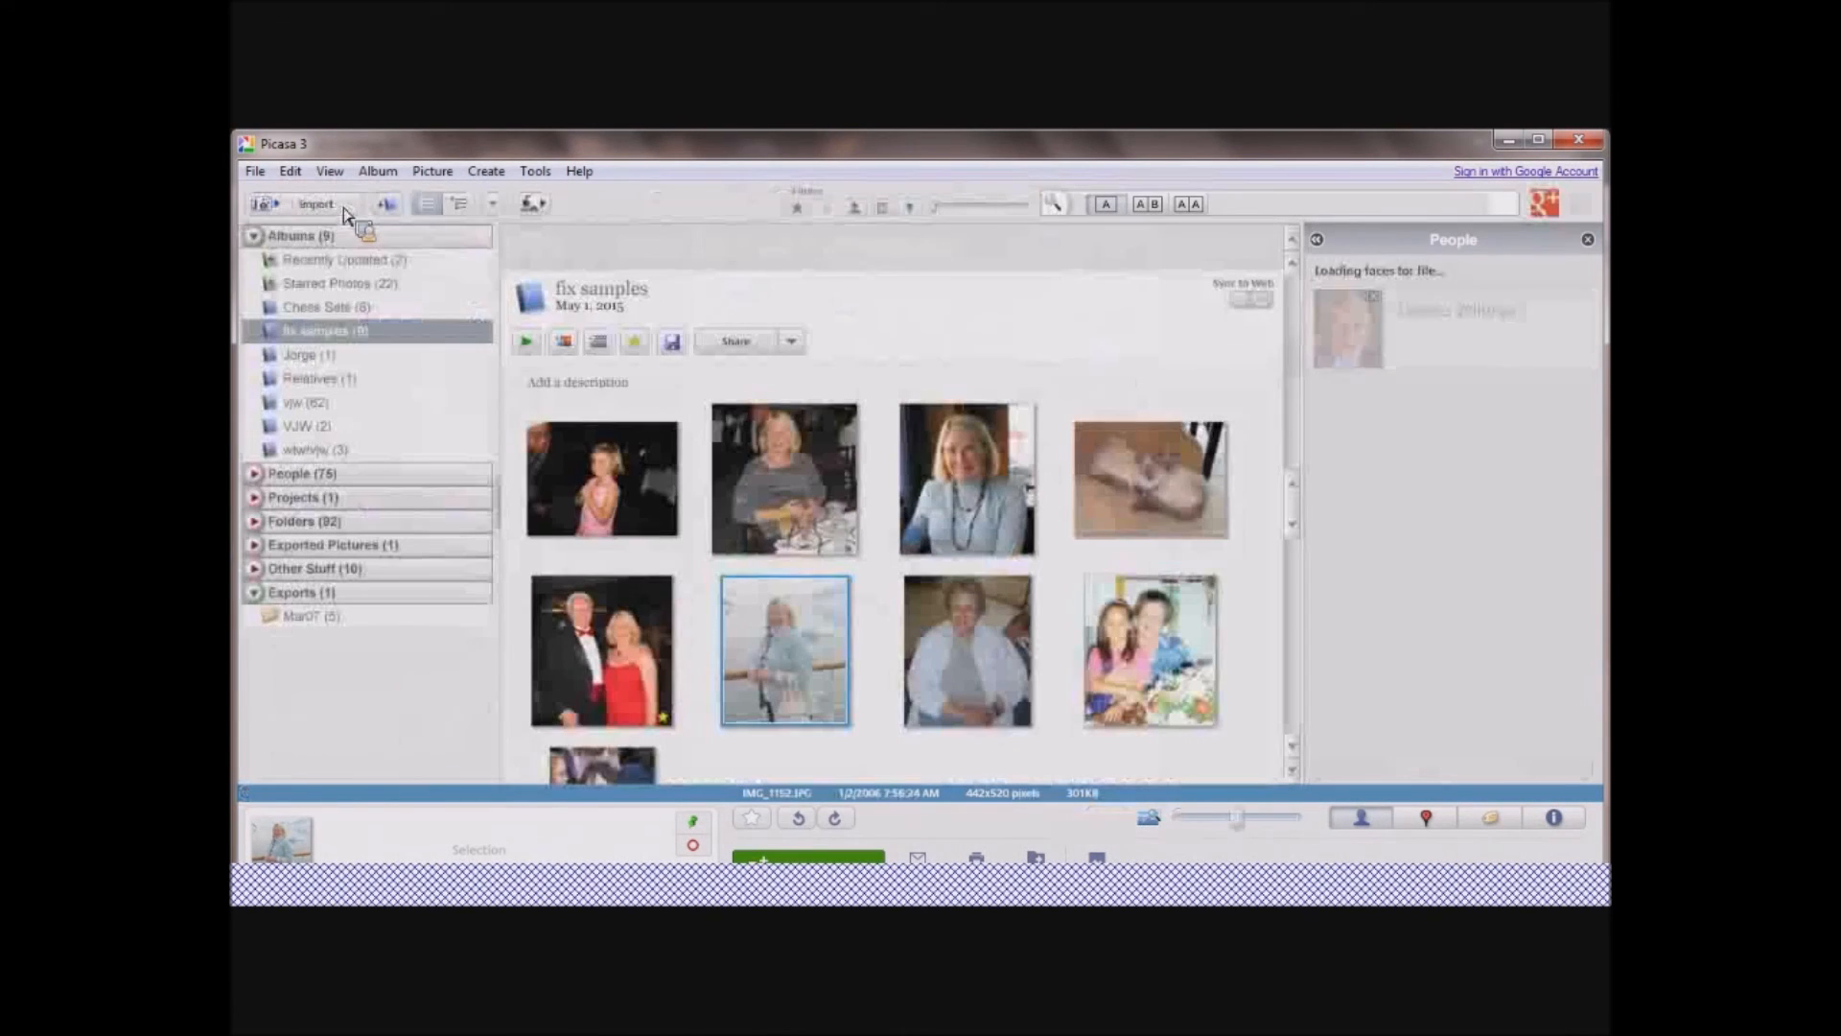
# Open the auckland folder dated Dec 28, 1999 and select the street, crowded marina, harbor and first red boat photos together.
pyautogui.moveTo(364, 382); pyautogui.dragTo(335, 672)
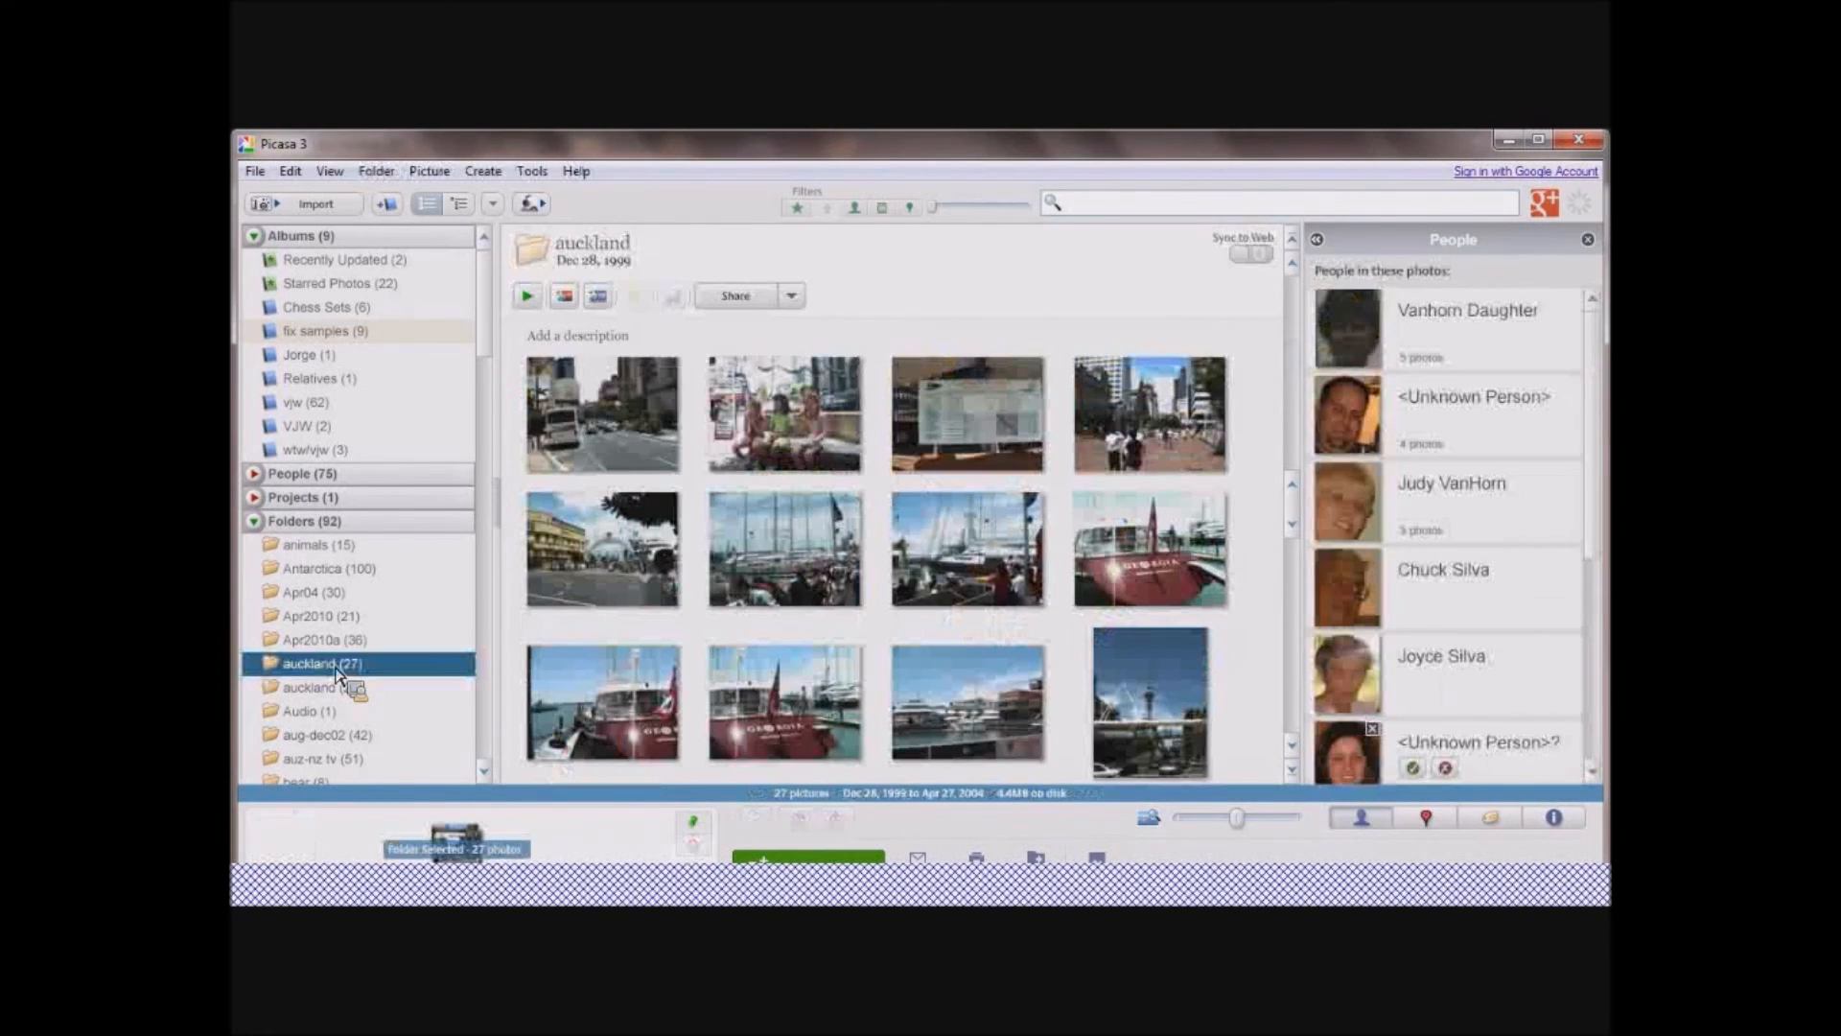
pyautogui.moveTo(335, 672); pyautogui.dragTo(633, 414)
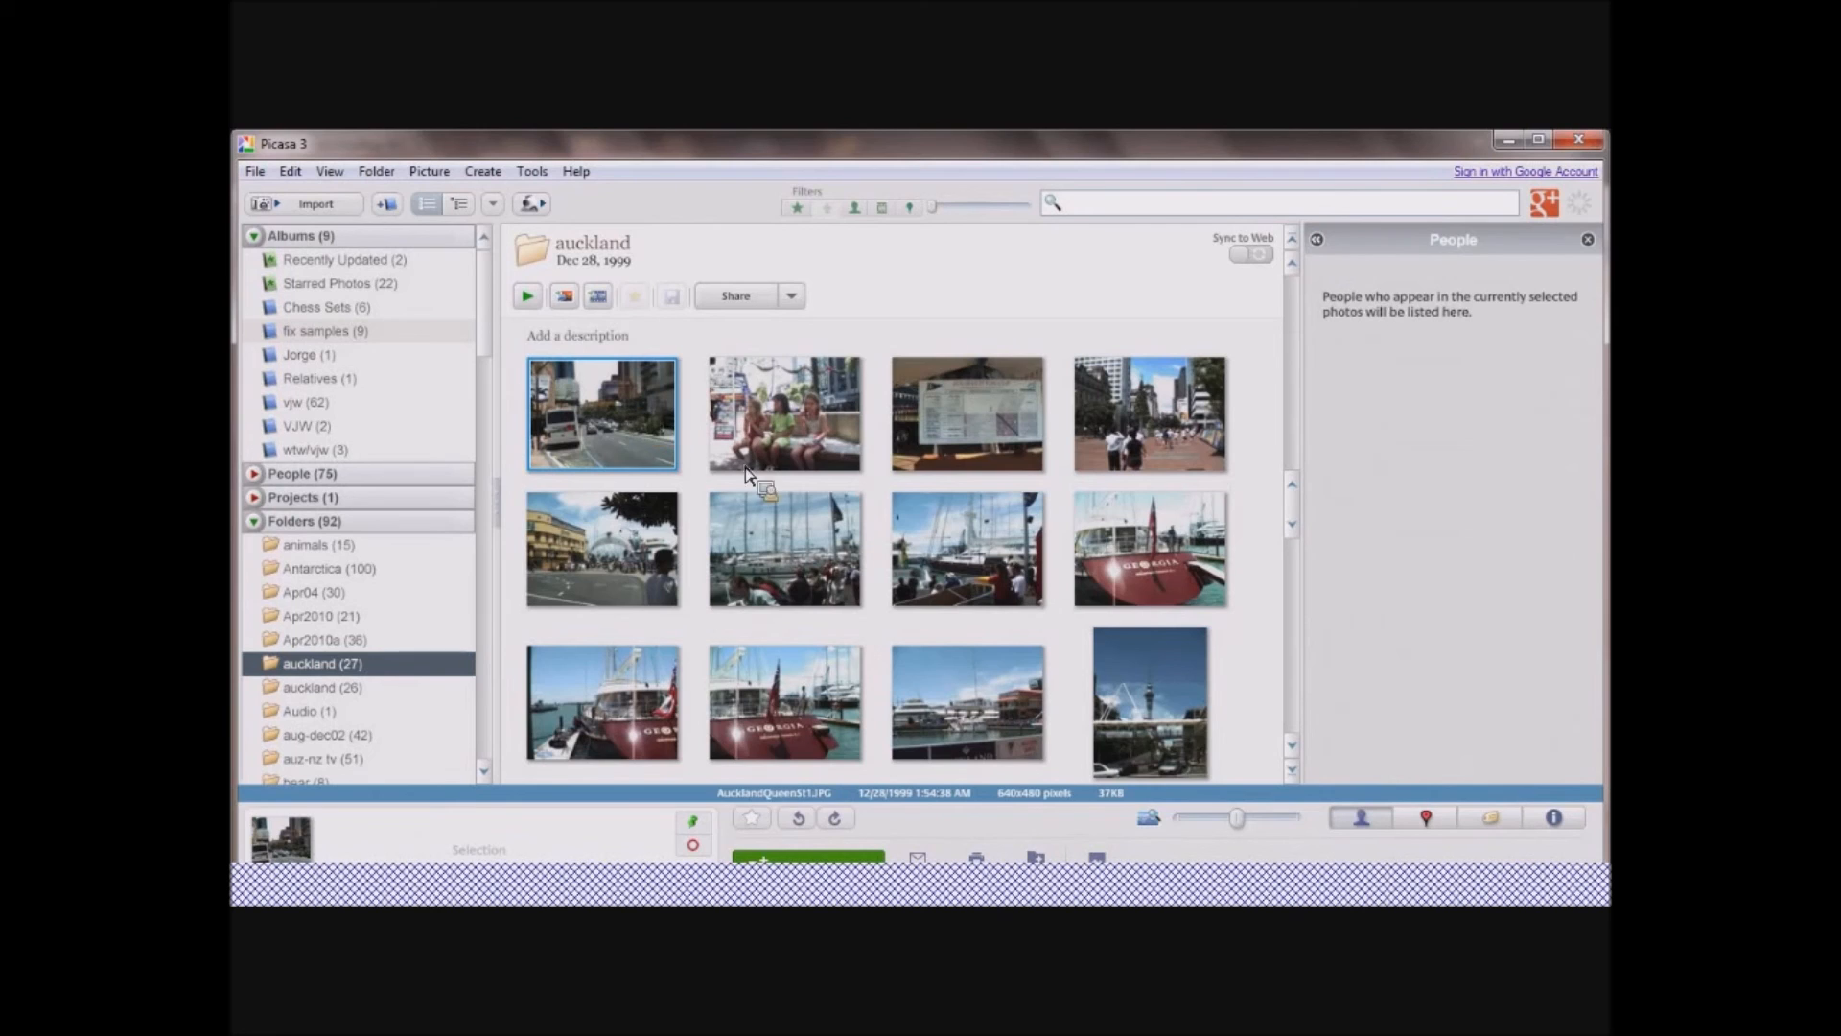
pyautogui.keyDown('ctrl'); pyautogui.click(788, 552); pyautogui.keyUp('ctrl')
pyautogui.keyDown('ctrl'); pyautogui.click(980, 708); pyautogui.keyUp('ctrl')
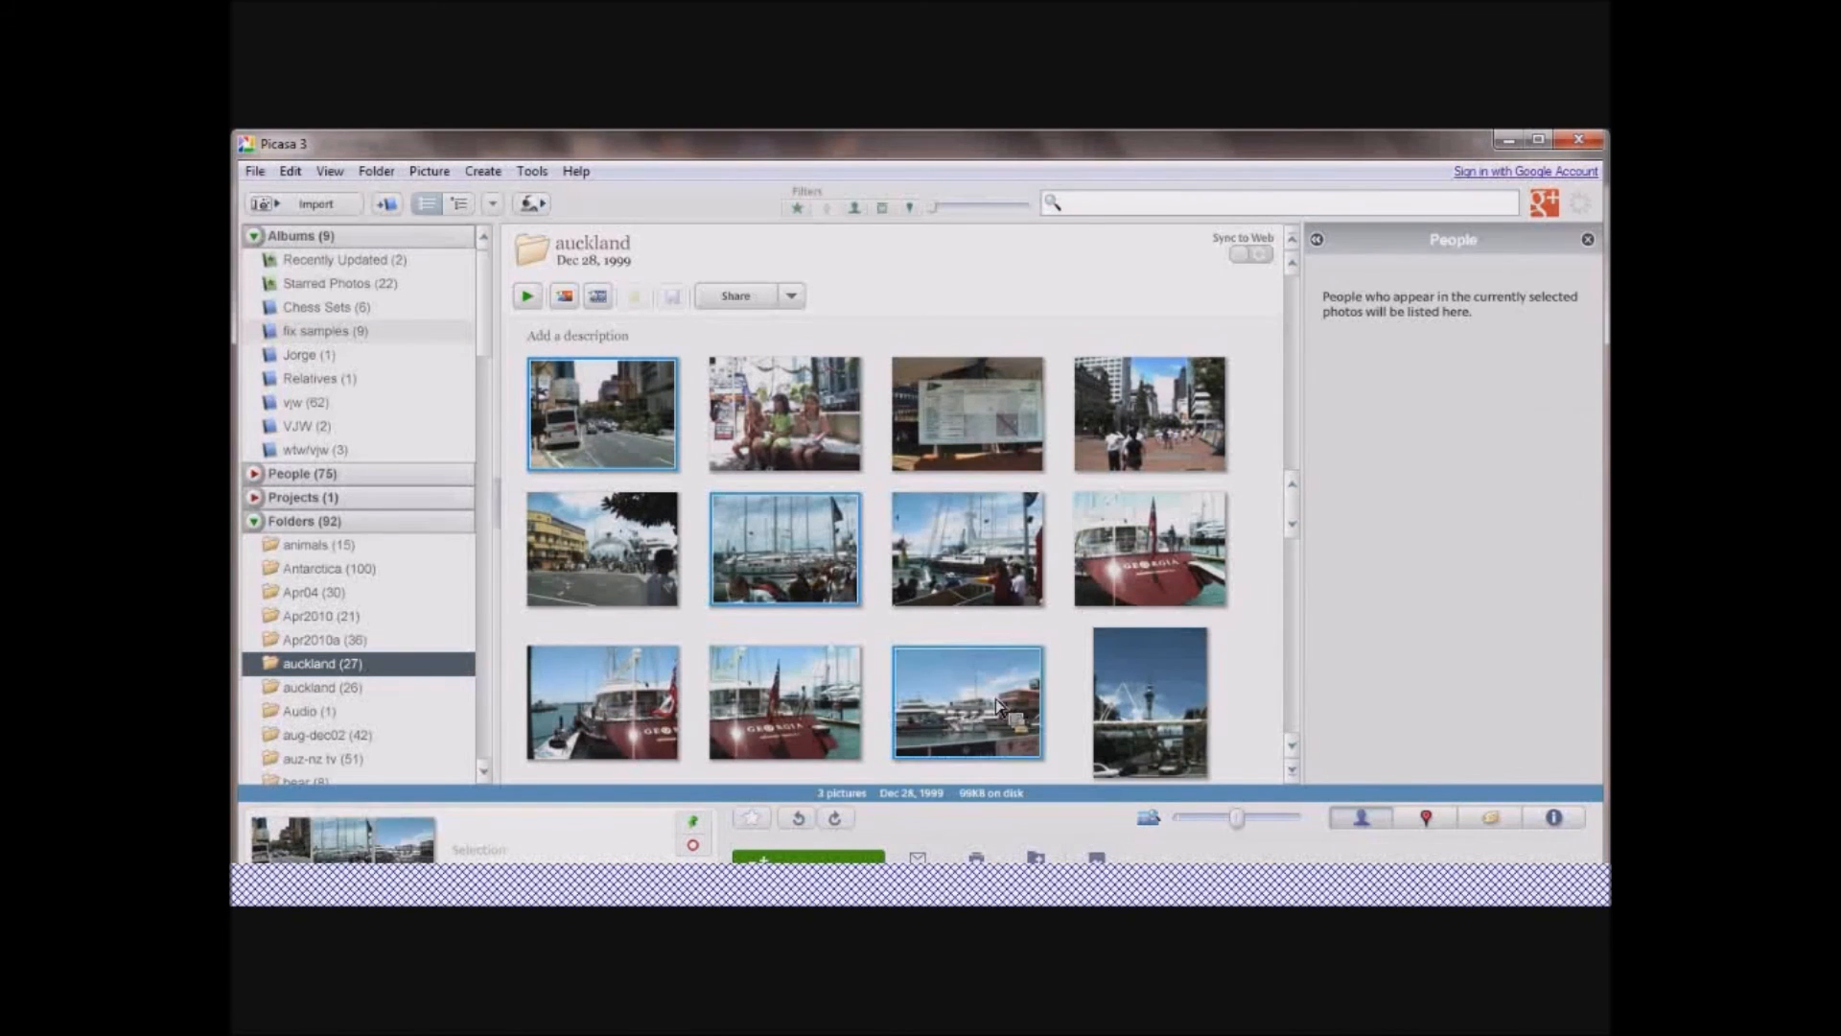
pyautogui.keyDown('ctrl'); pyautogui.click(1170, 570); pyautogui.keyUp('ctrl')
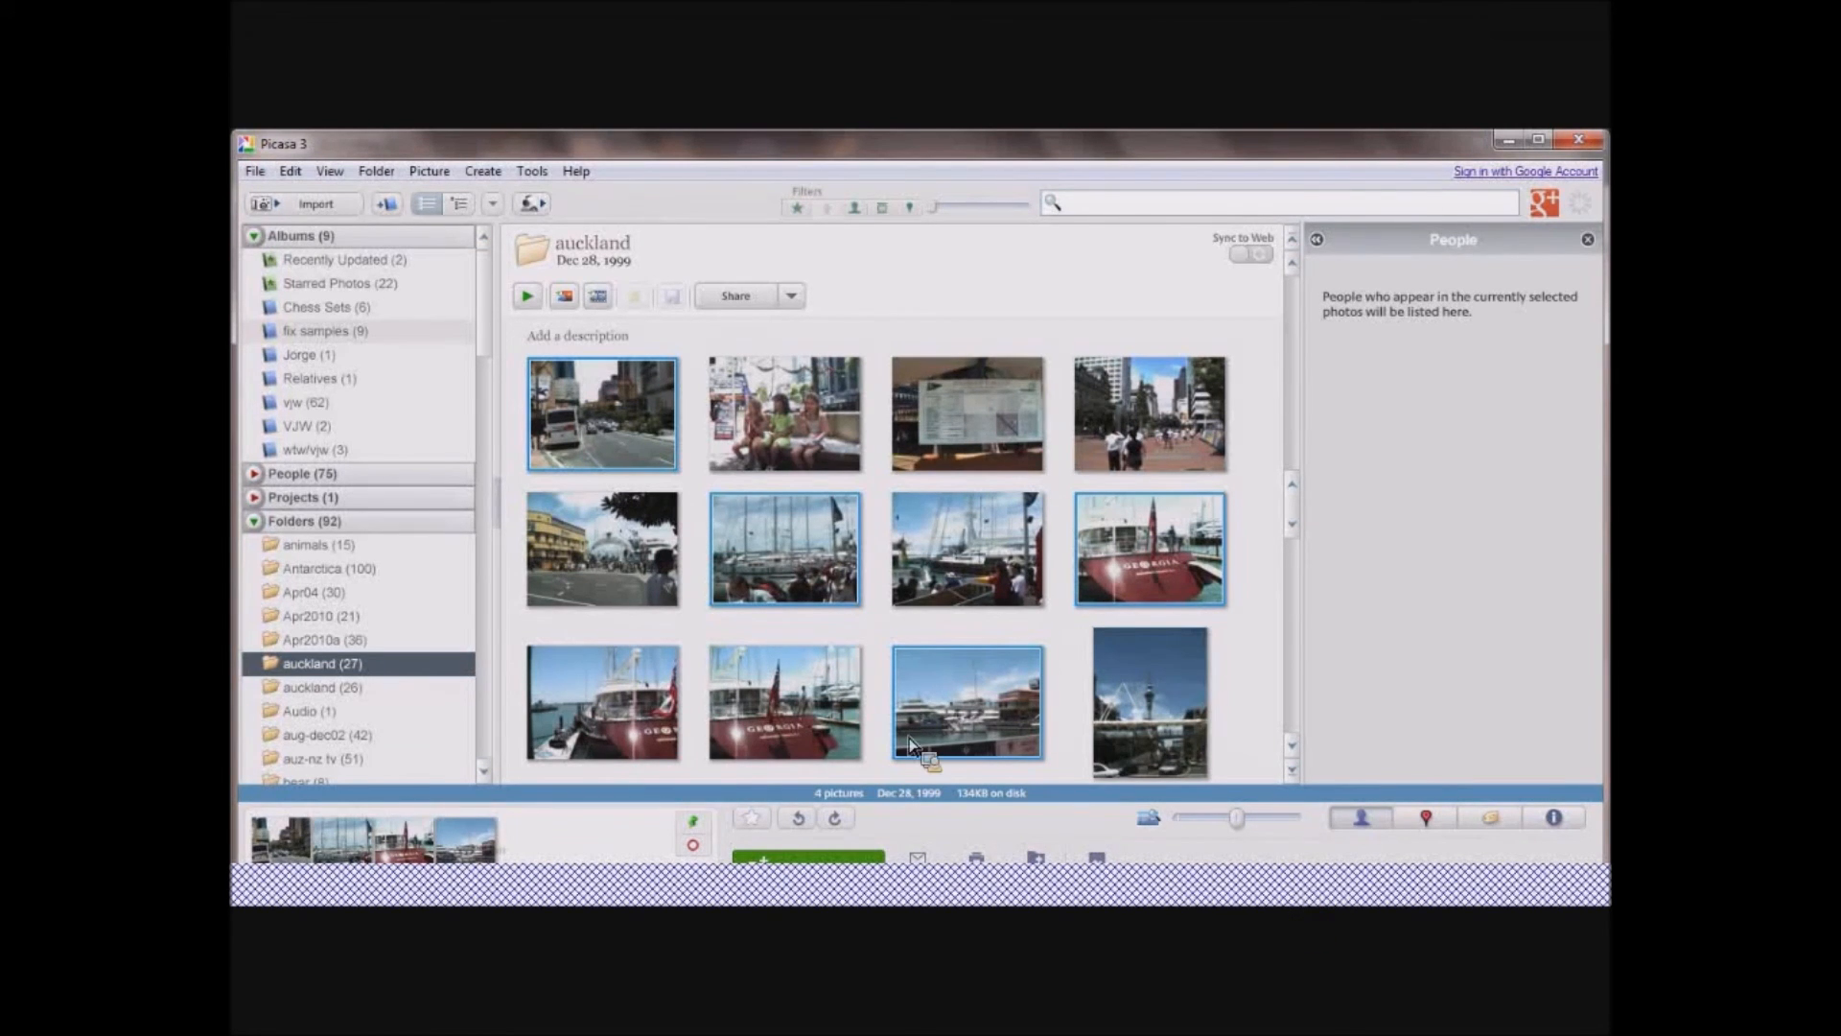
# Create a new album named auckland, keeping the other album properties at their defaults.
pyautogui.moveTo(636, 852); pyautogui.dragTo(1064, 839)
pyautogui.moveTo(1065, 842); pyautogui.dragTo(388, 209)
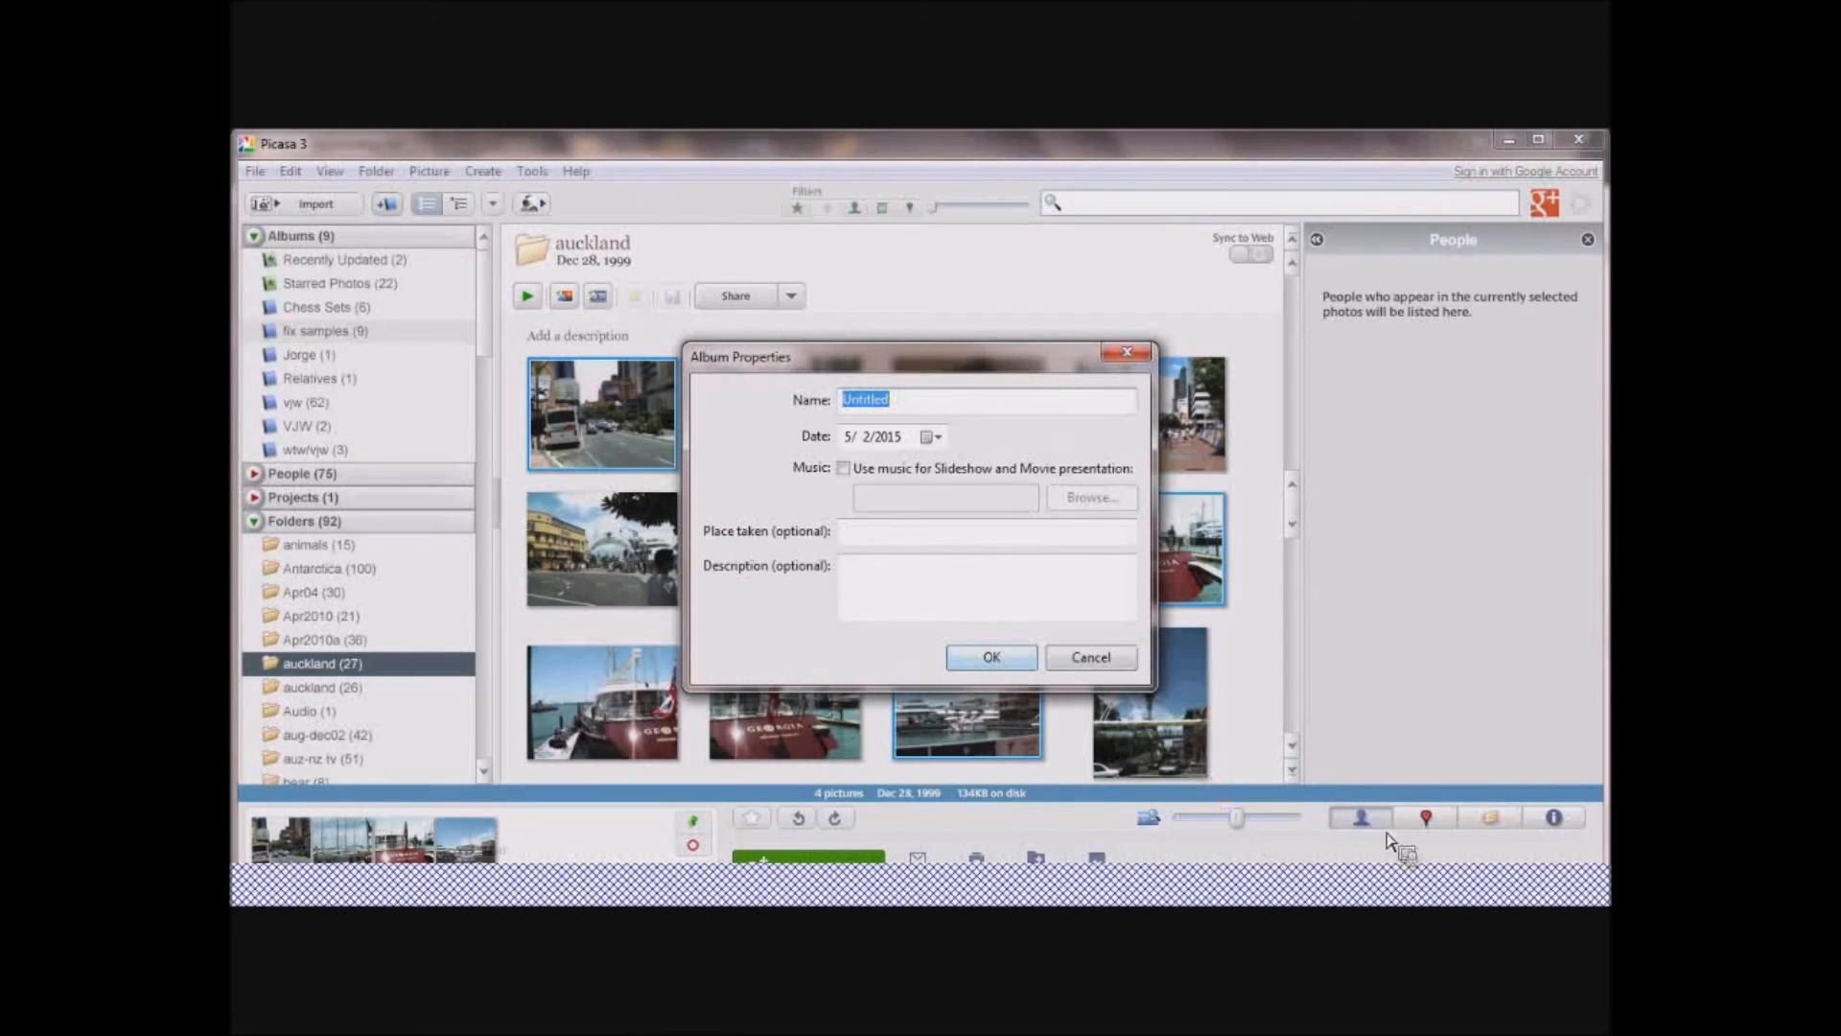
pyautogui.write('auckland')
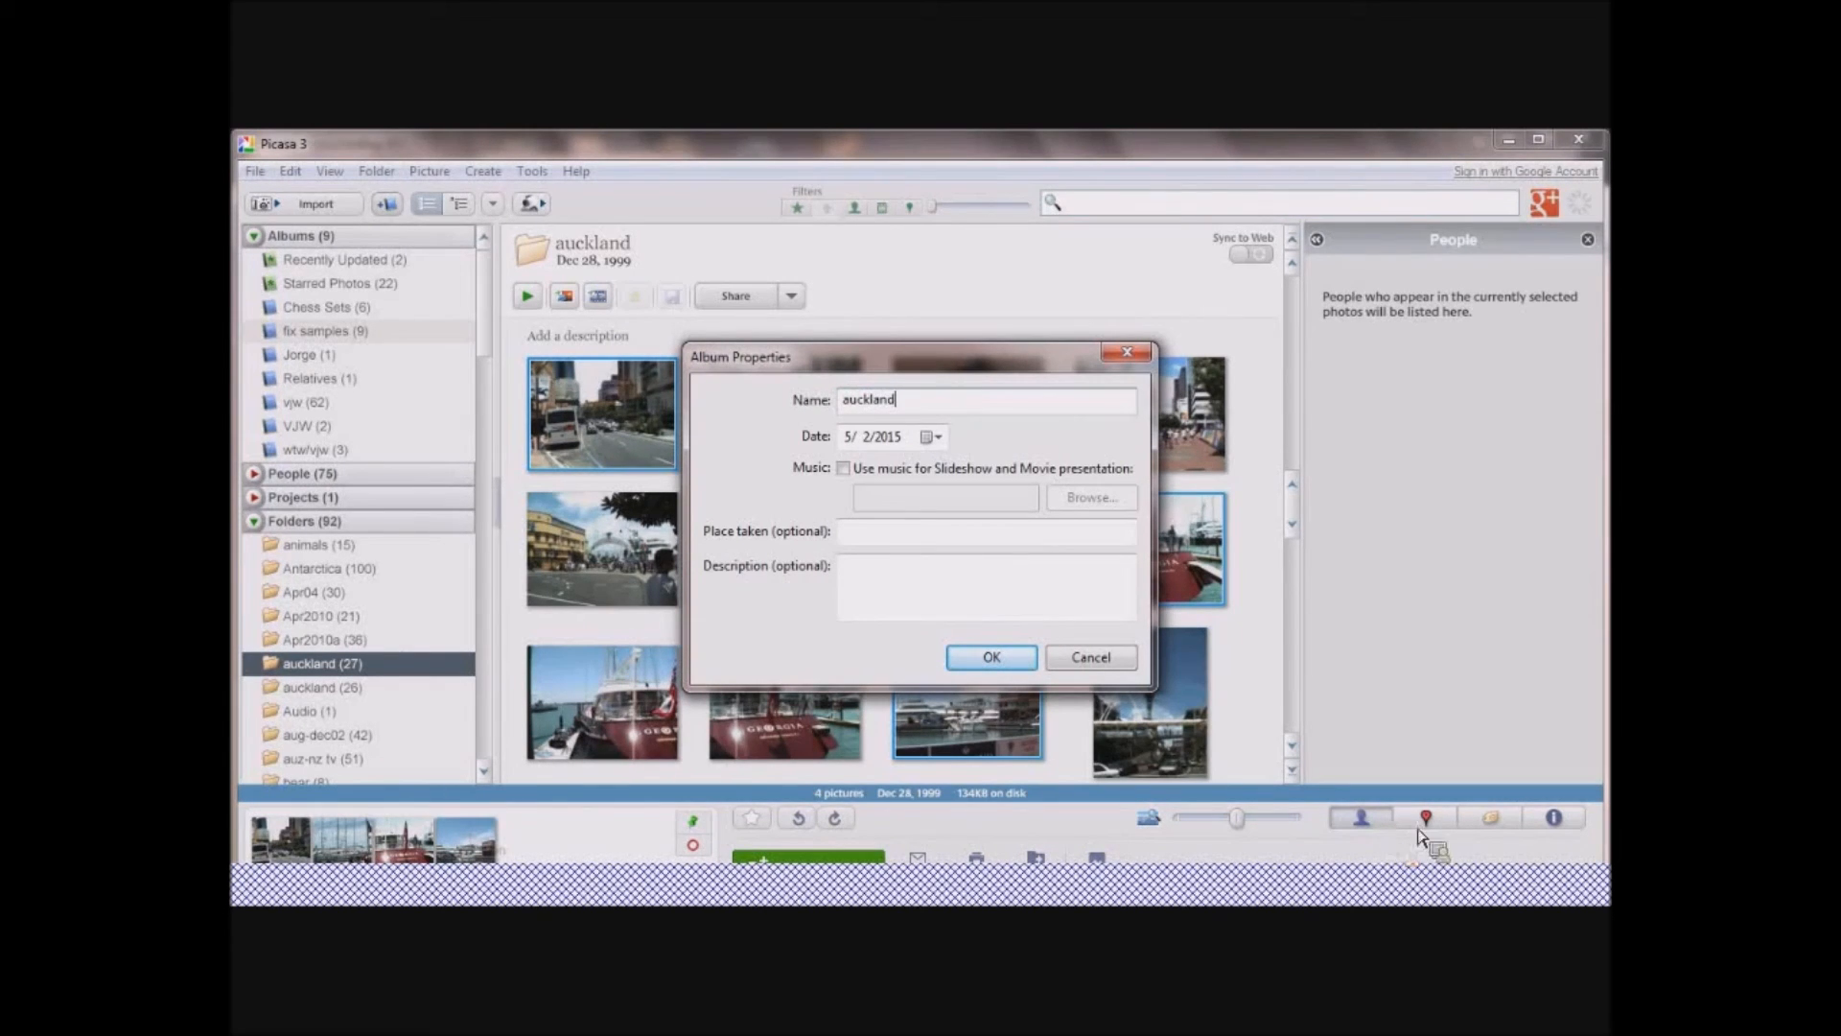
pyautogui.click(1029, 658)
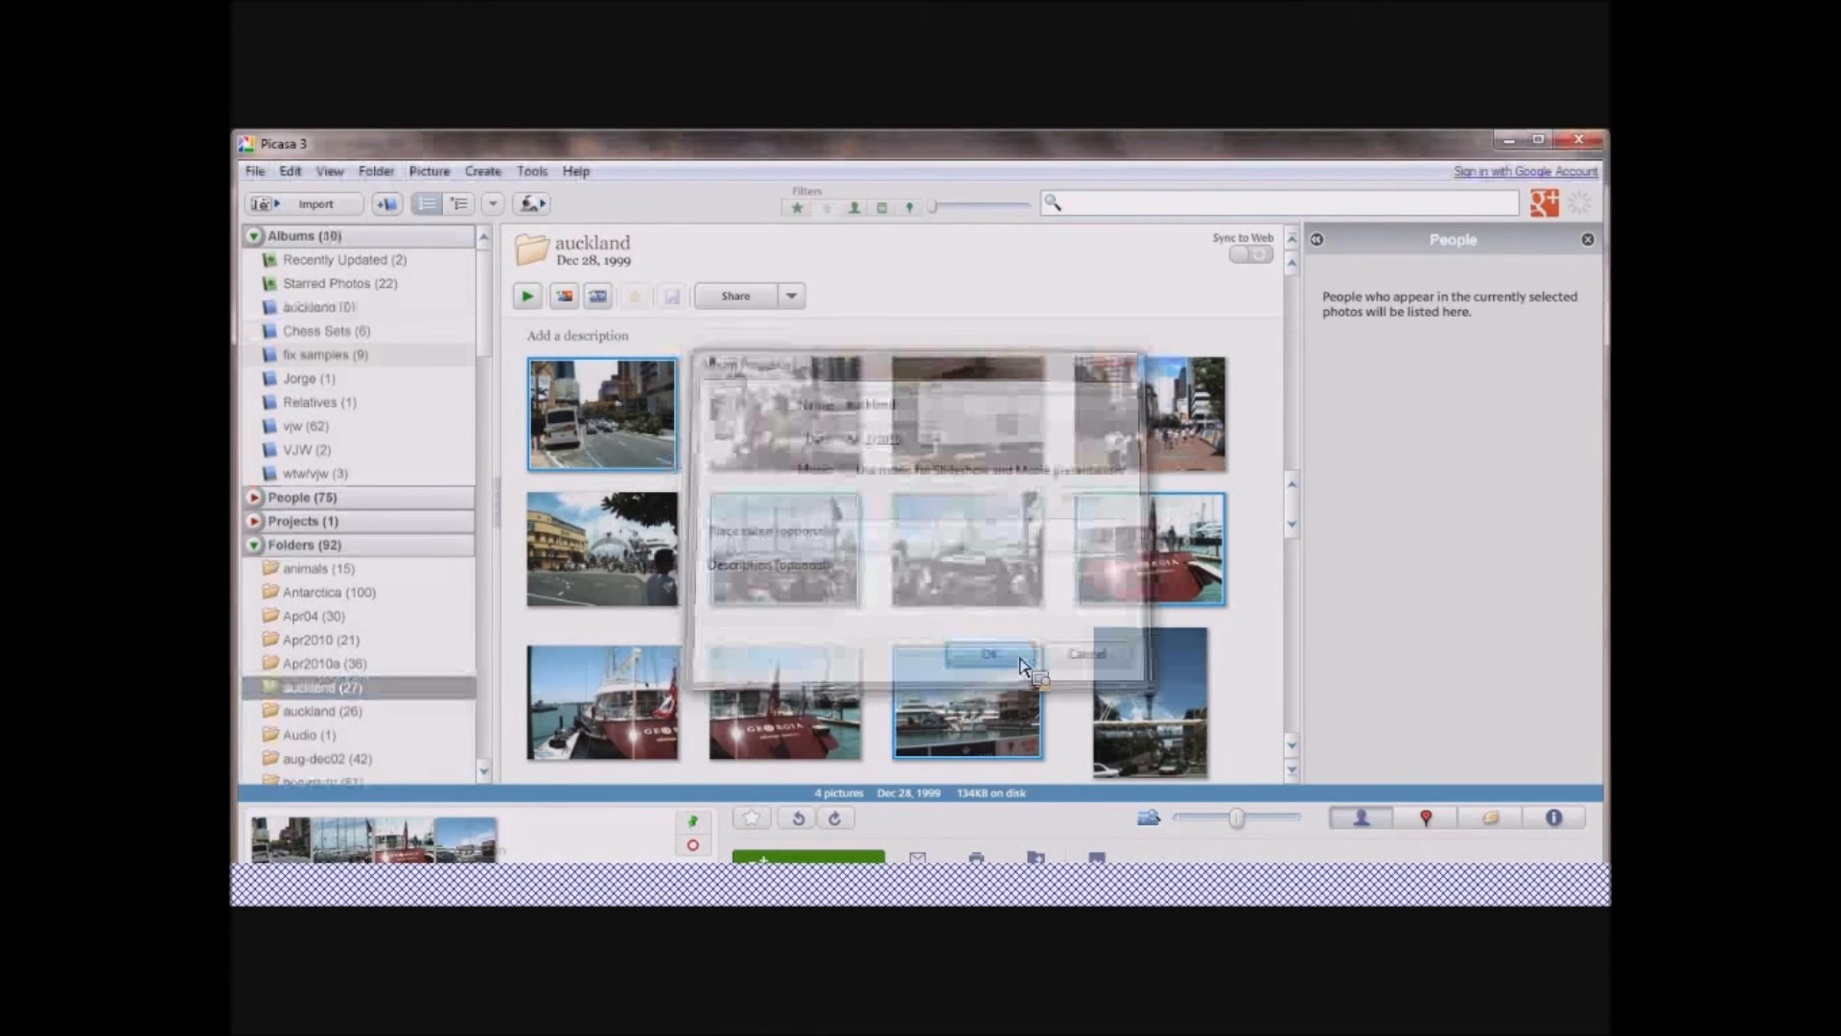
# Hide the People panel beside the auckland folder's photos.
pyautogui.moveTo(684, 746); pyautogui.dragTo(633, 839)
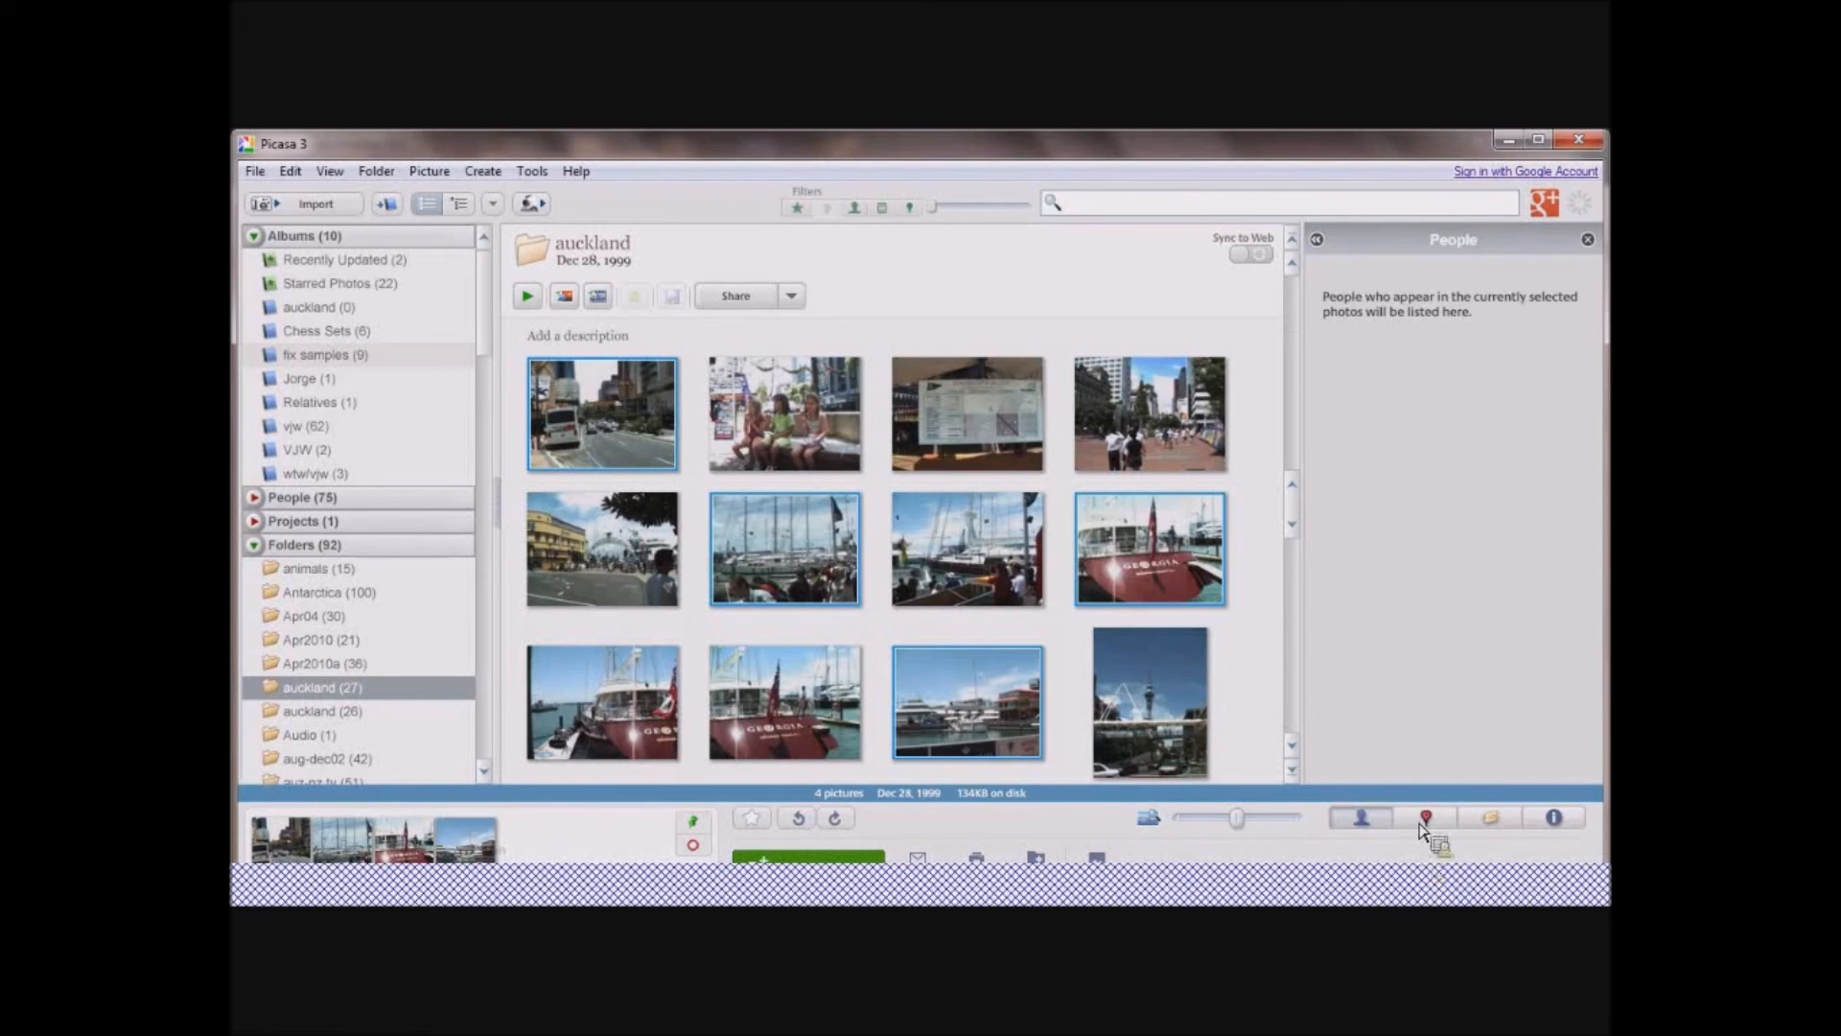
pyautogui.click(1386, 818)
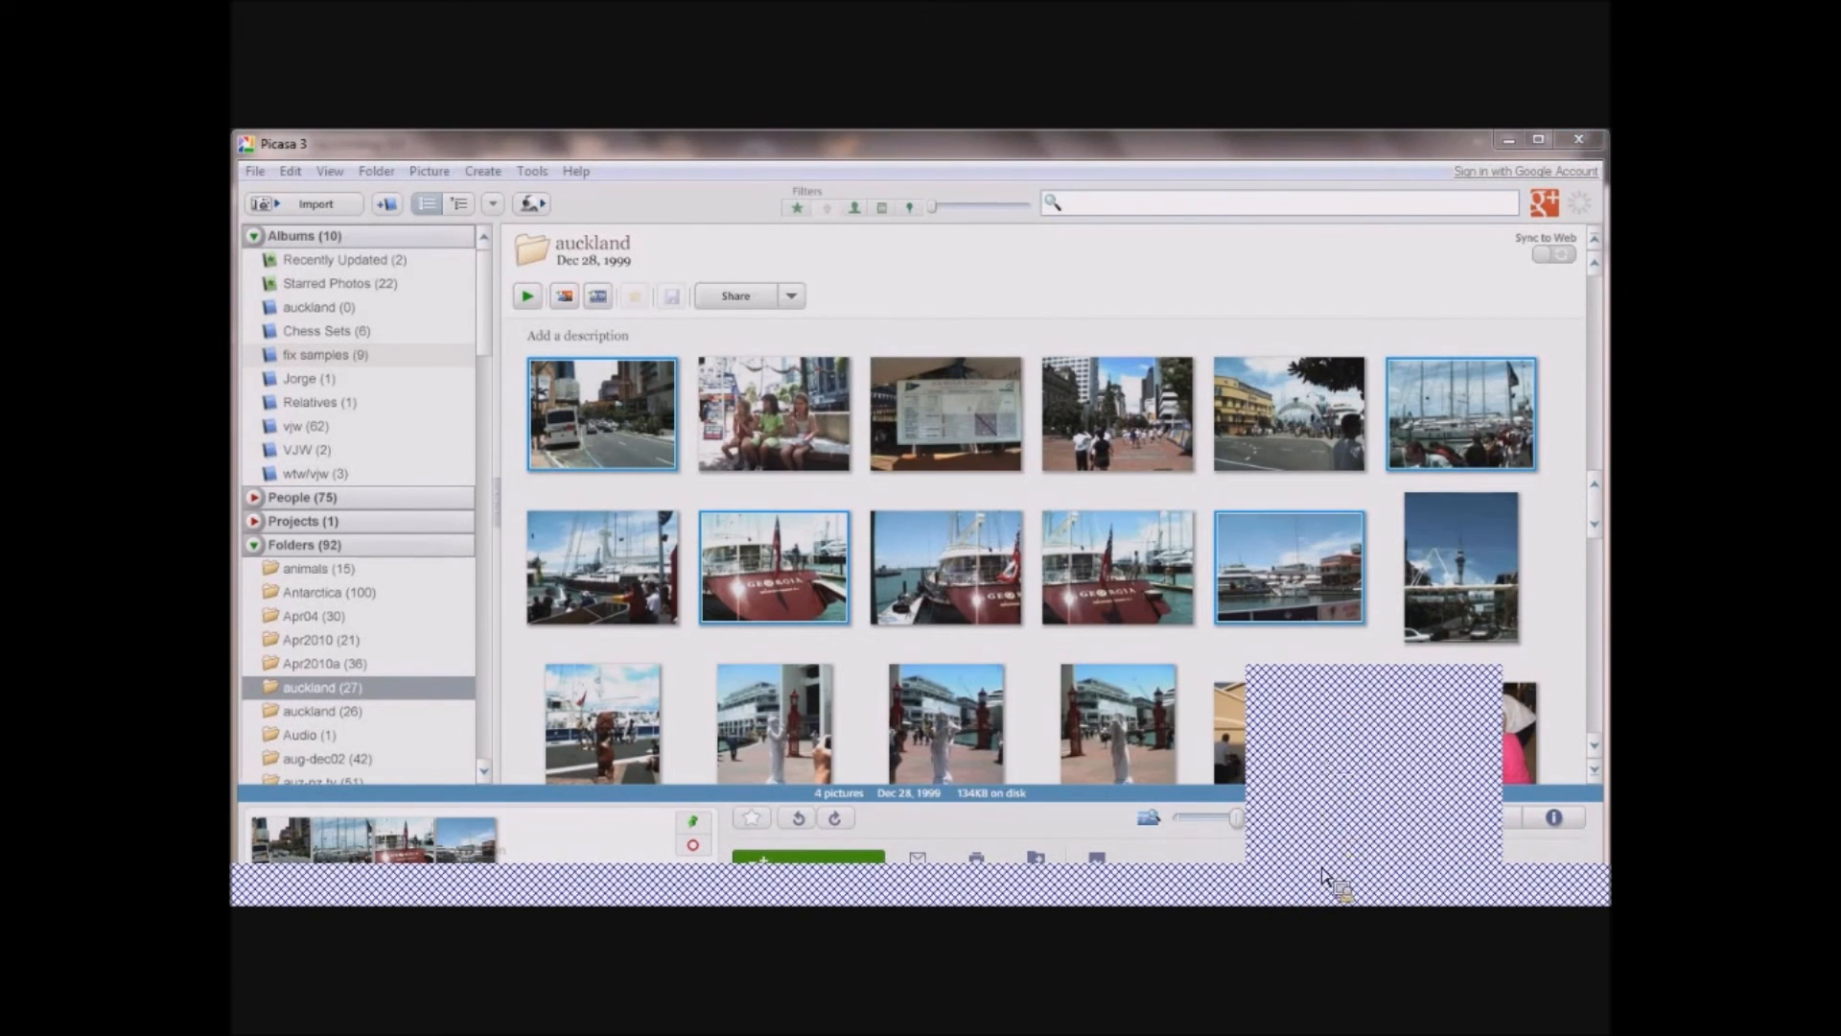
pyautogui.click(251, 884)
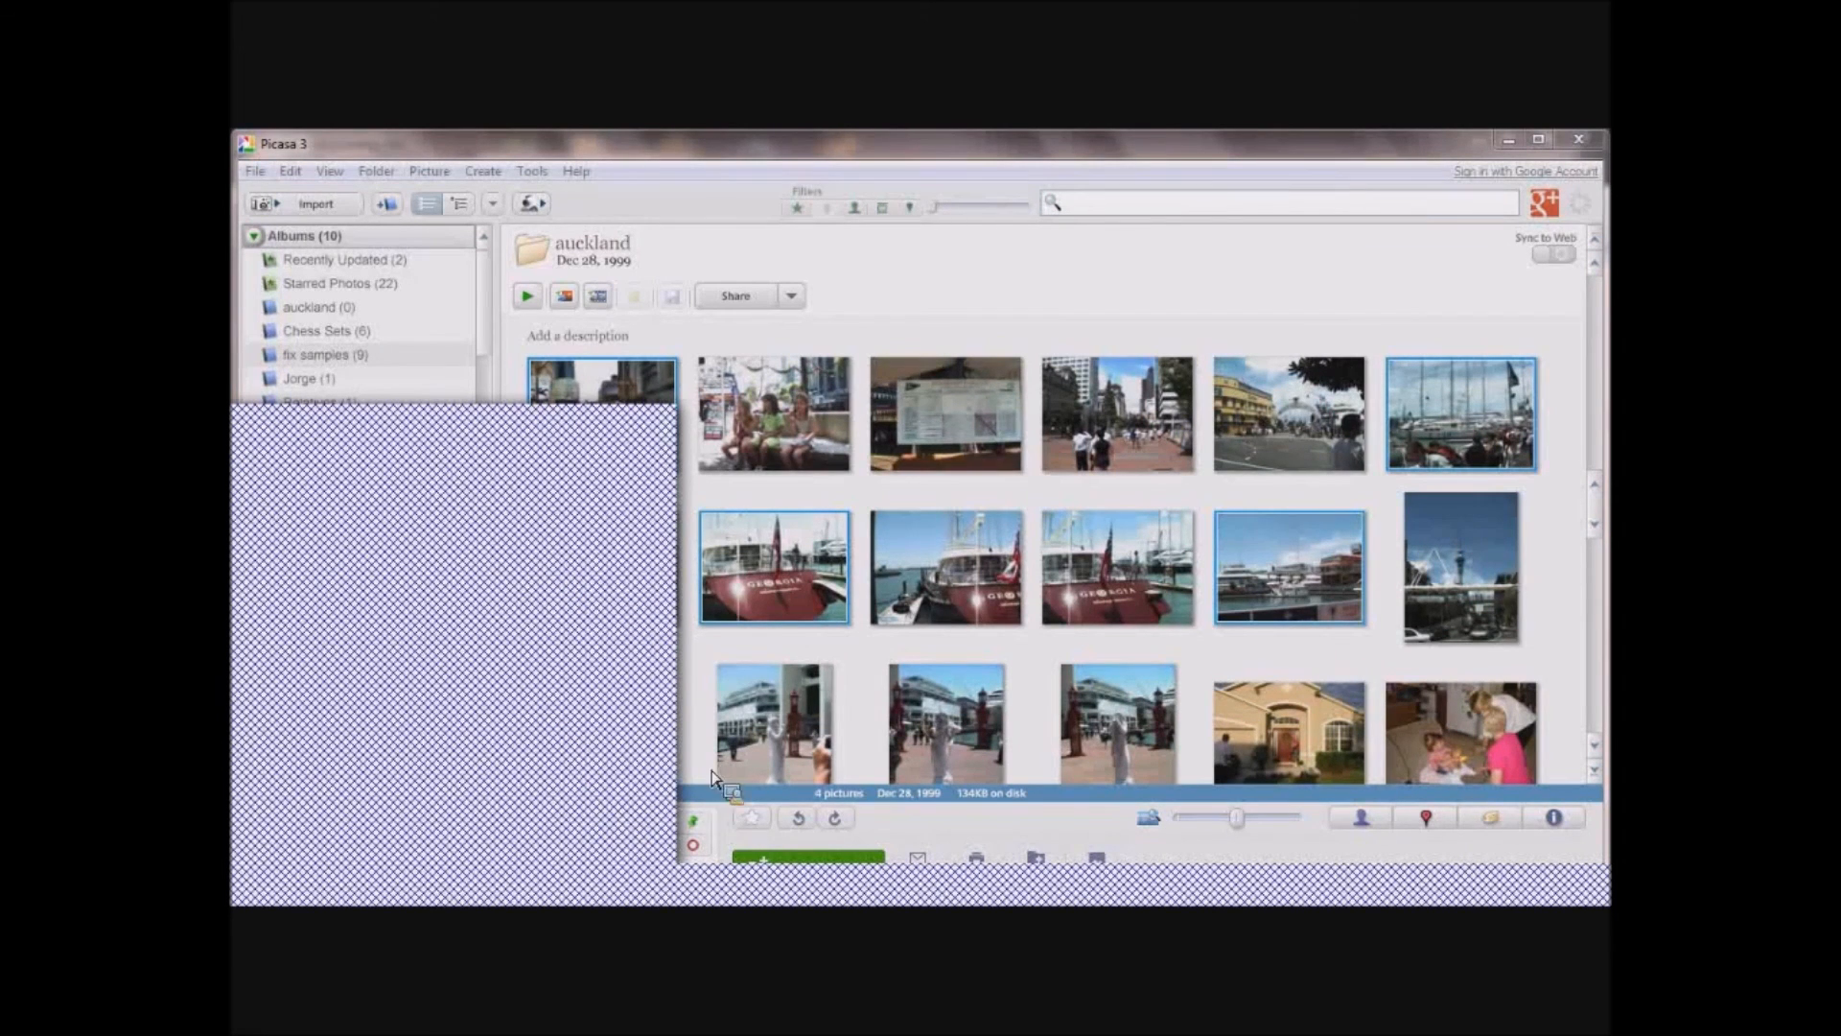
pyautogui.click(654, 412)
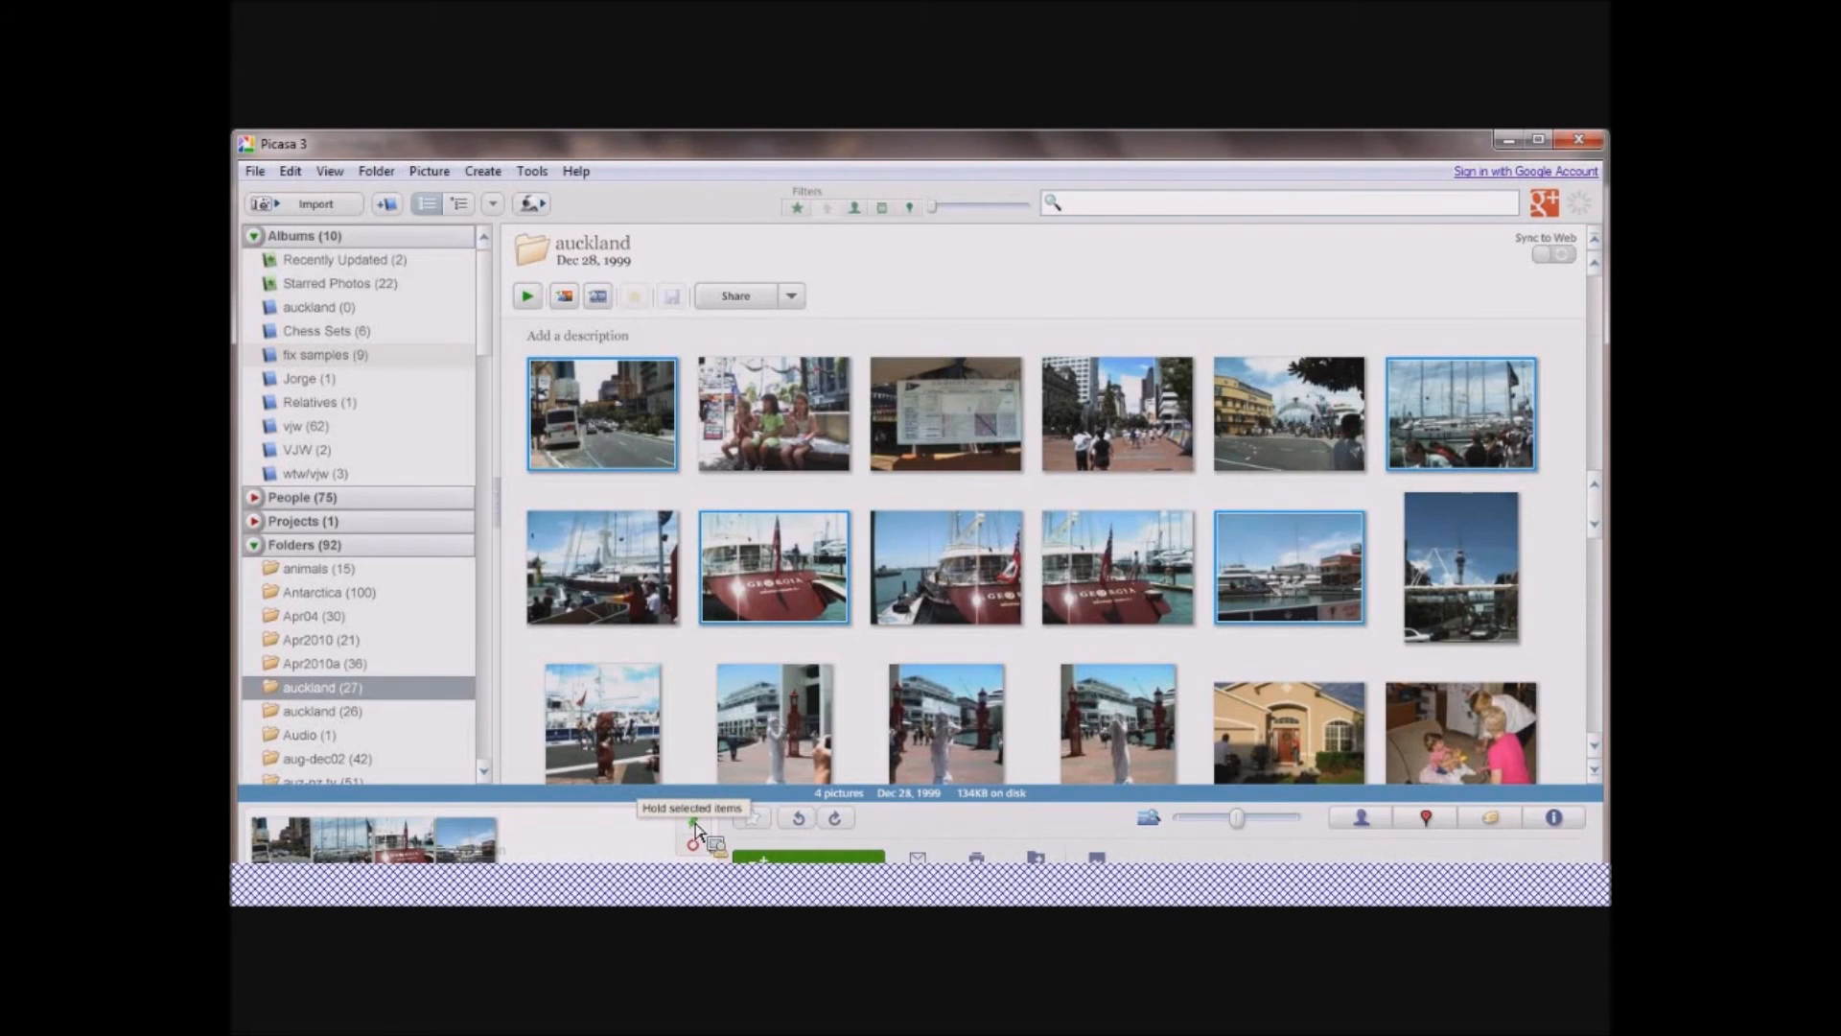
pyautogui.click(691, 884)
pyautogui.moveTo(901, 837); pyautogui.dragTo(337, 309)
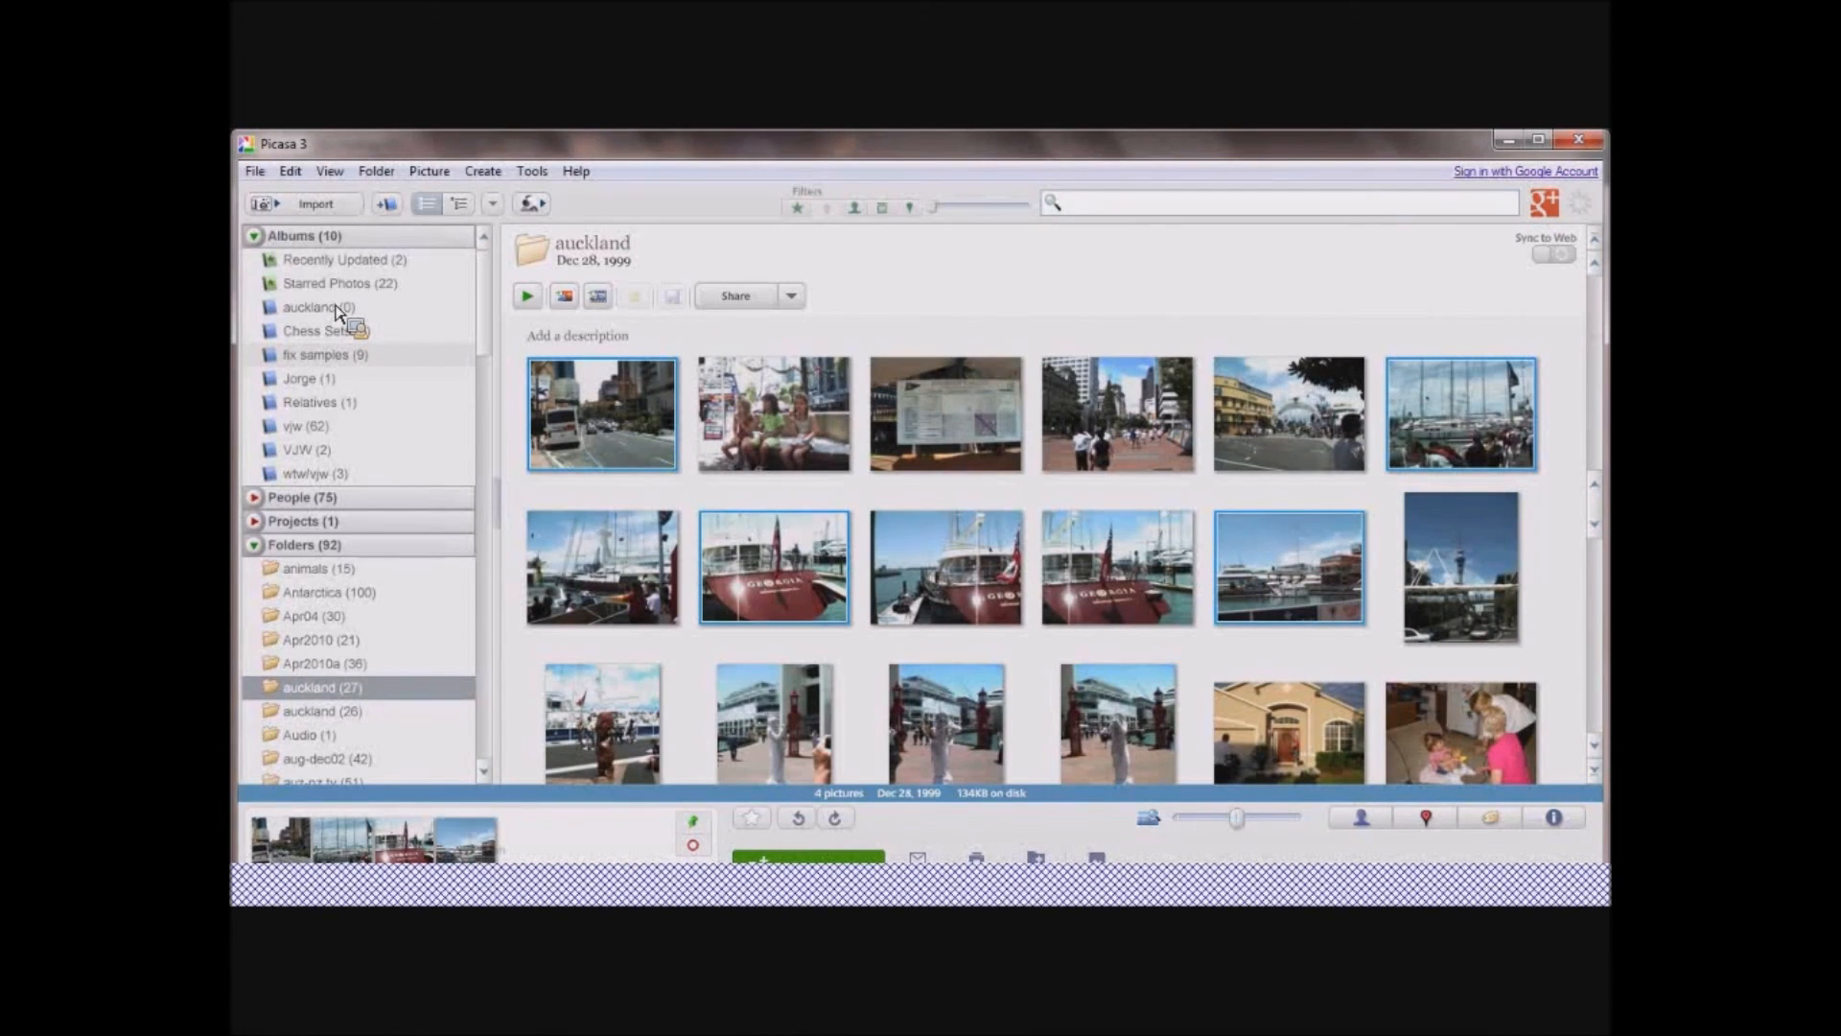
pyautogui.moveTo(338, 308); pyautogui.dragTo(384, 329)
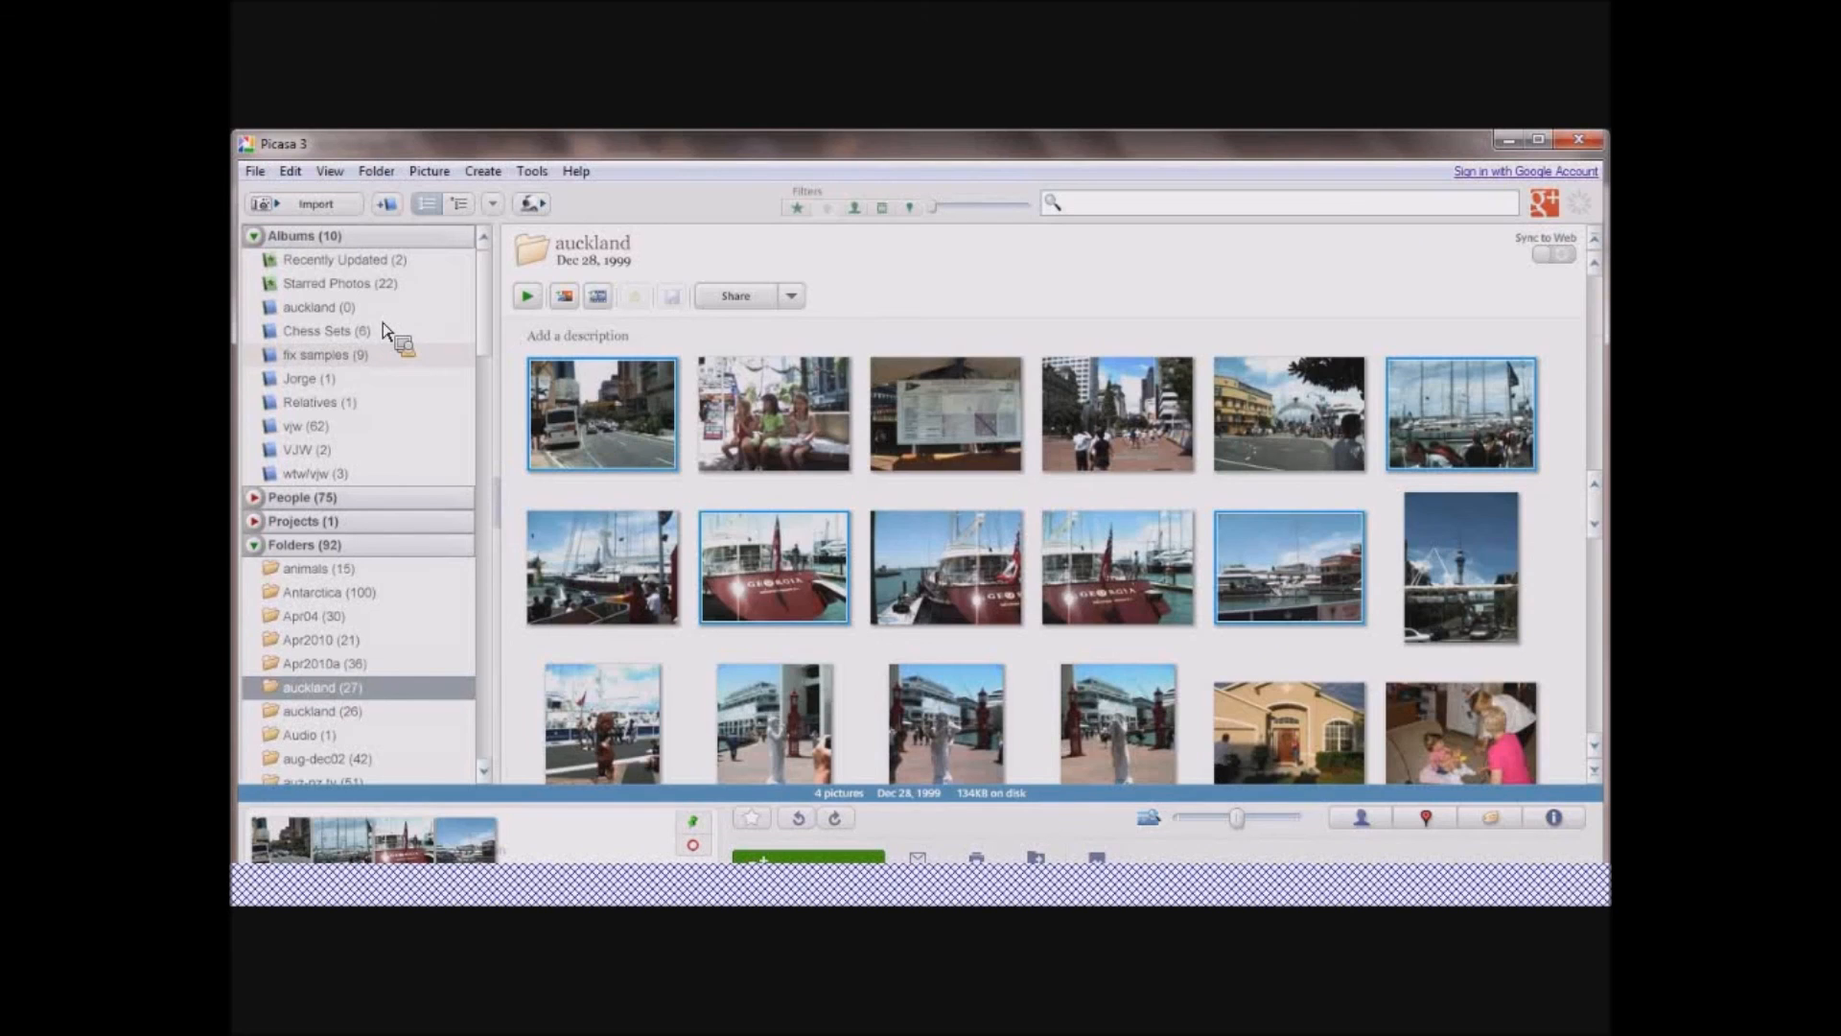